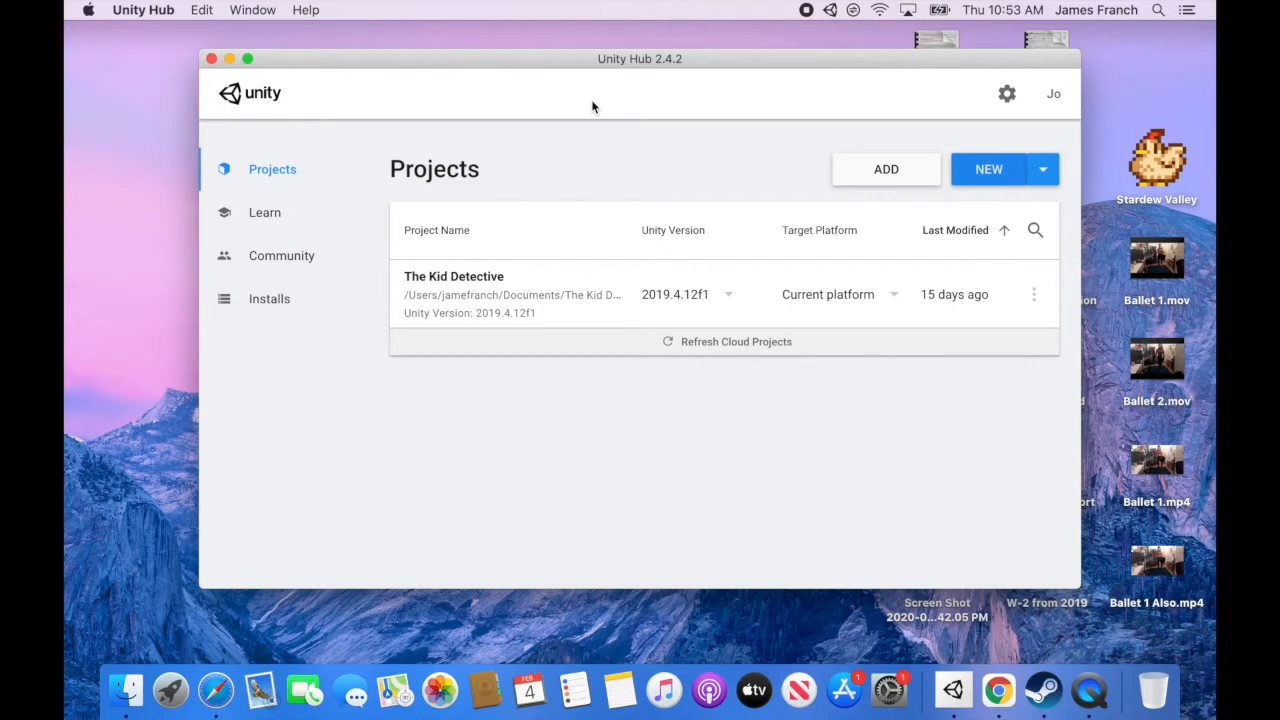
Create a new project from the 2D template and name it "The Big Heist".
{"action": "left_click", "coordinate": [990, 170]}
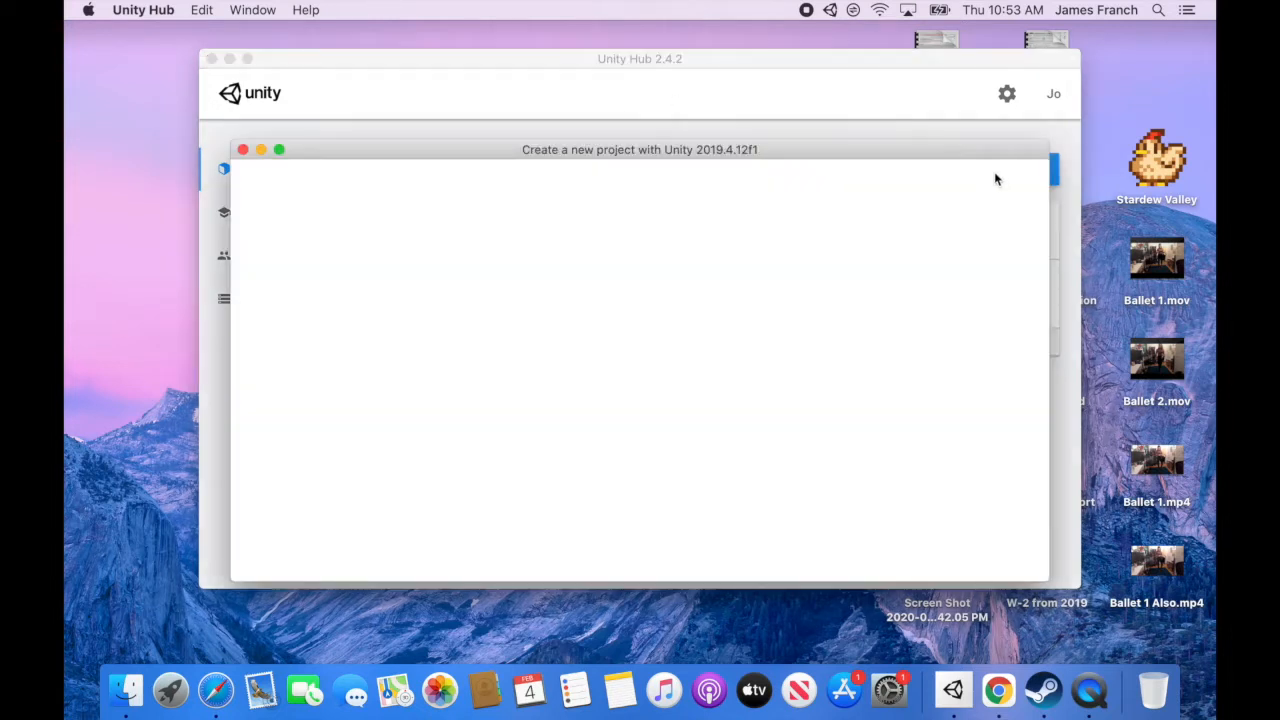
{"action": "left_click", "coordinate": [336, 294]}
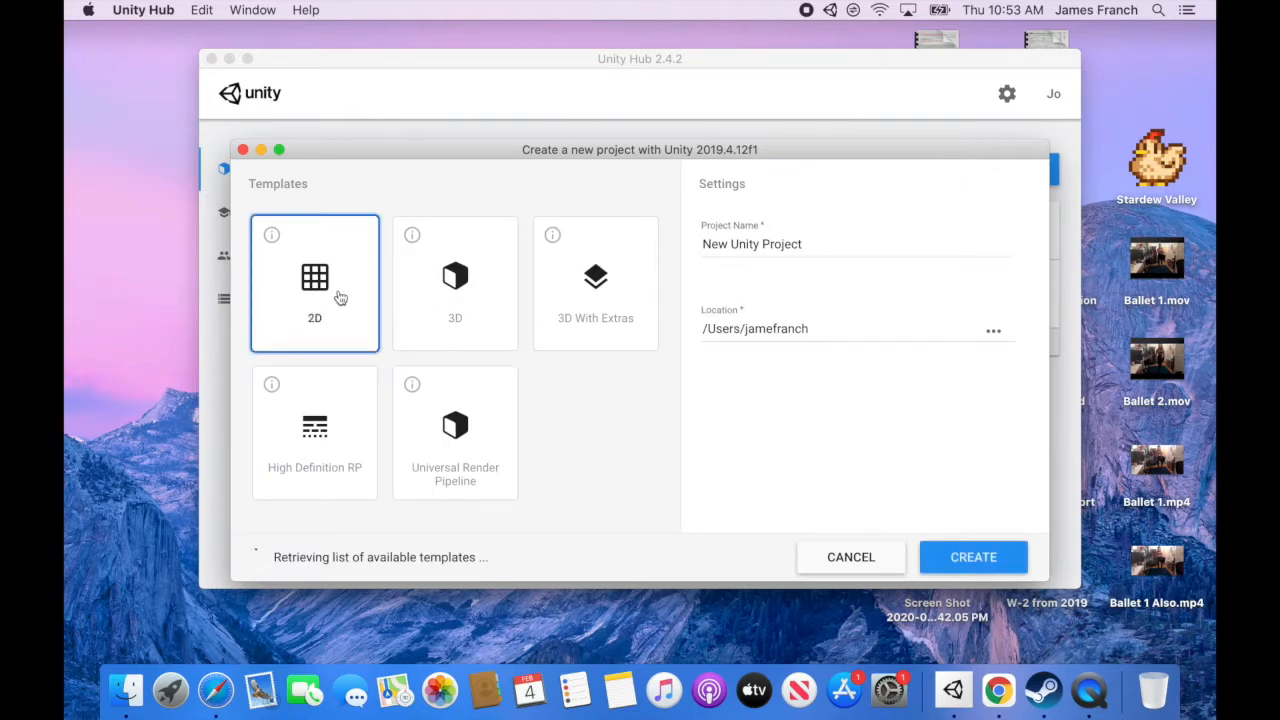
{"action": "left_click_drag", "start_coordinate": [826, 248], "coordinate": [700, 250]}
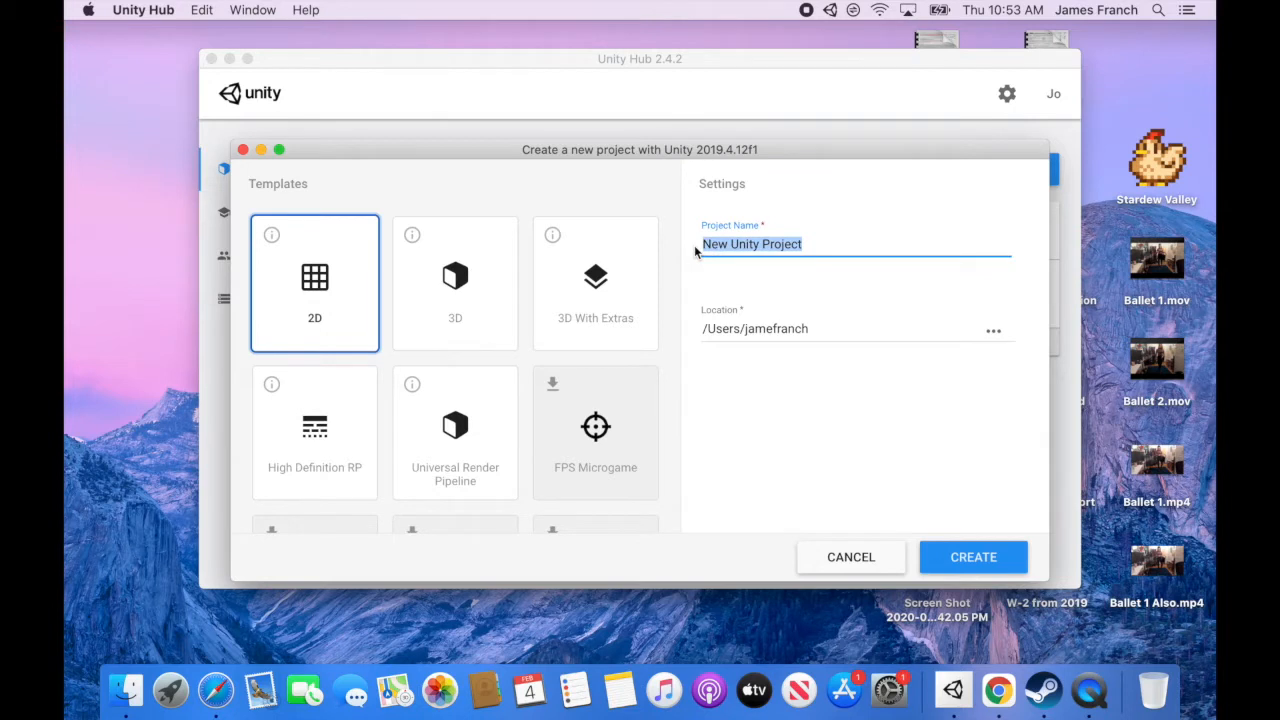
{"action": "type", "text": "The "}
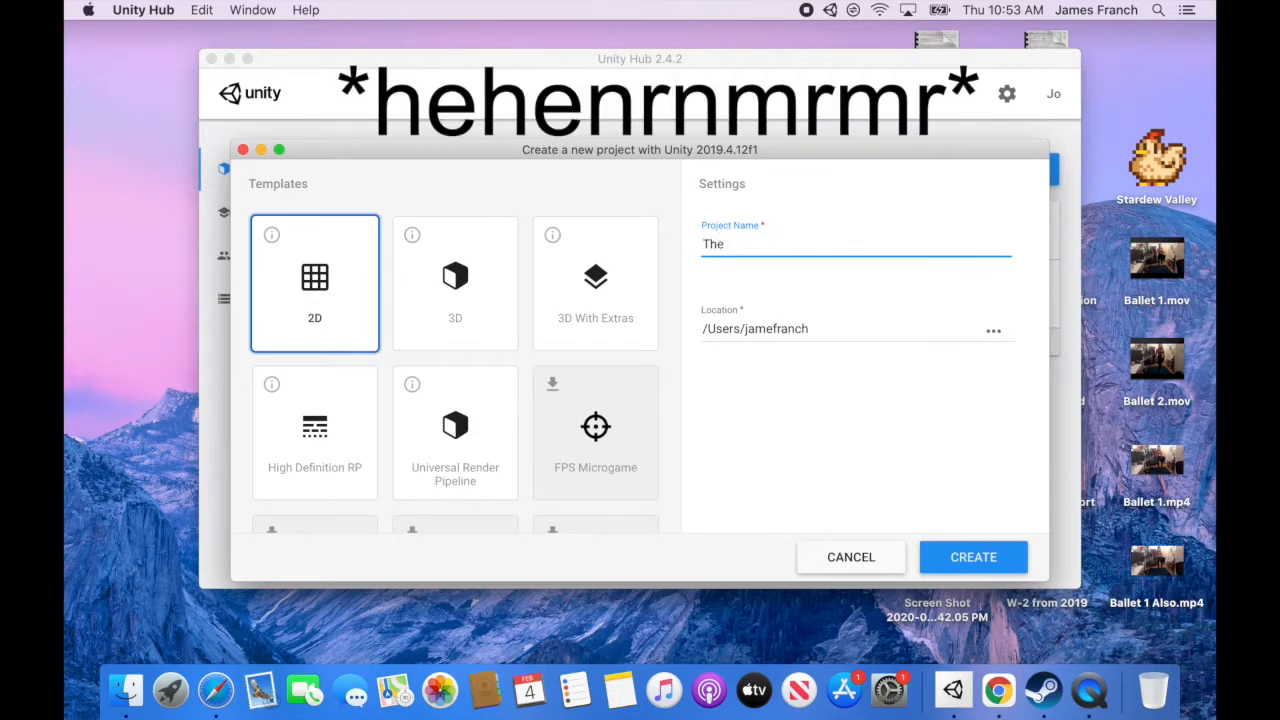
{"action": "type", "text": "Big"}
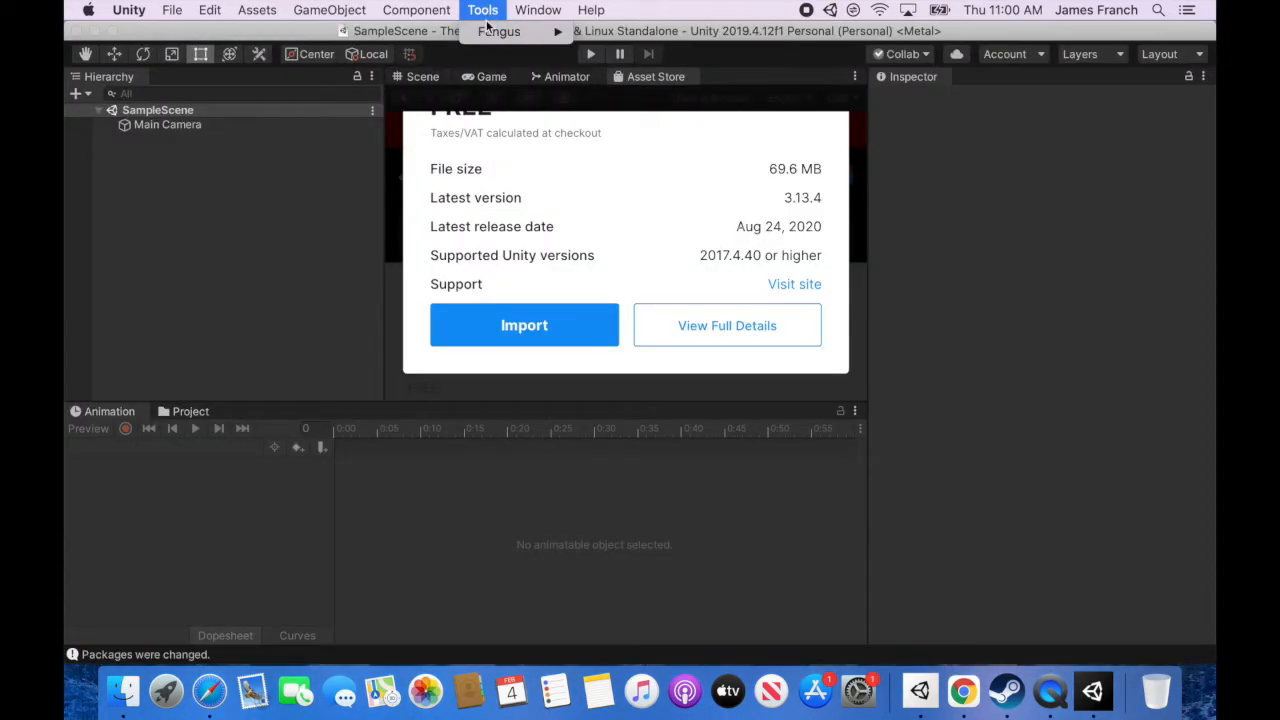
Create a Fungus Flowchart object in SampleScene.
{"action": "mouse_move", "coordinate": [492, 35]}
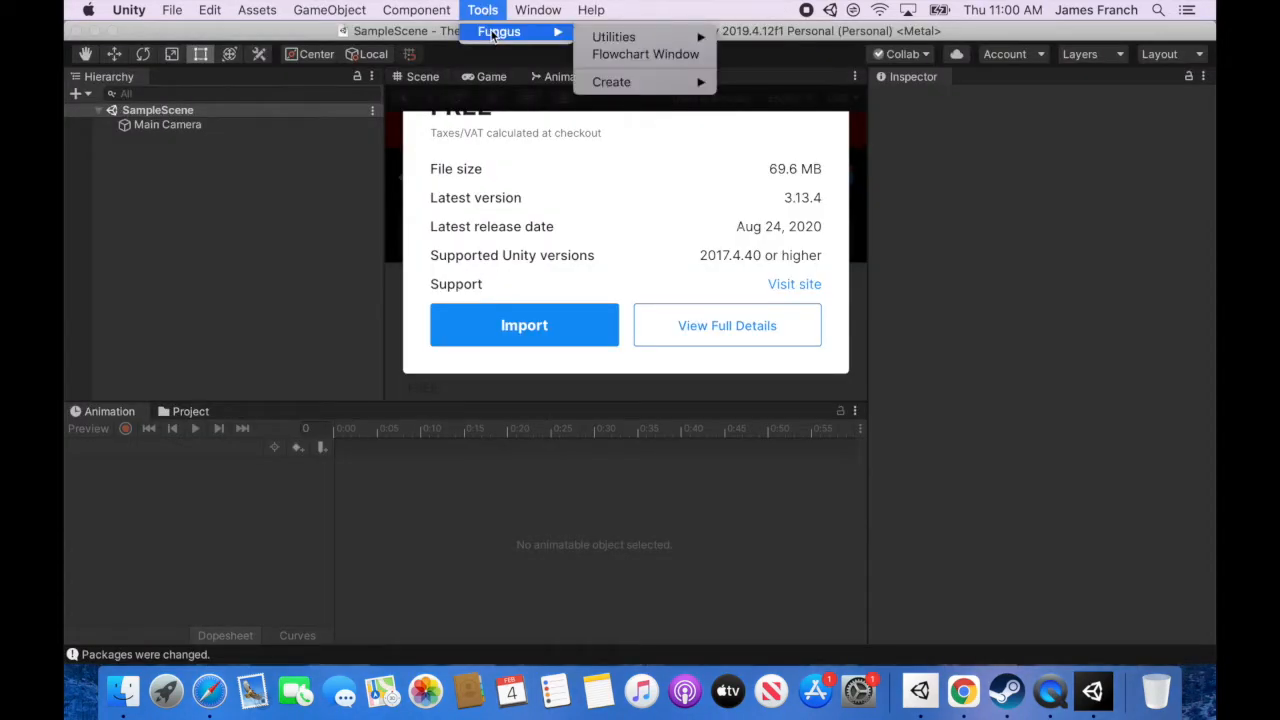
{"action": "mouse_move", "coordinate": [705, 84]}
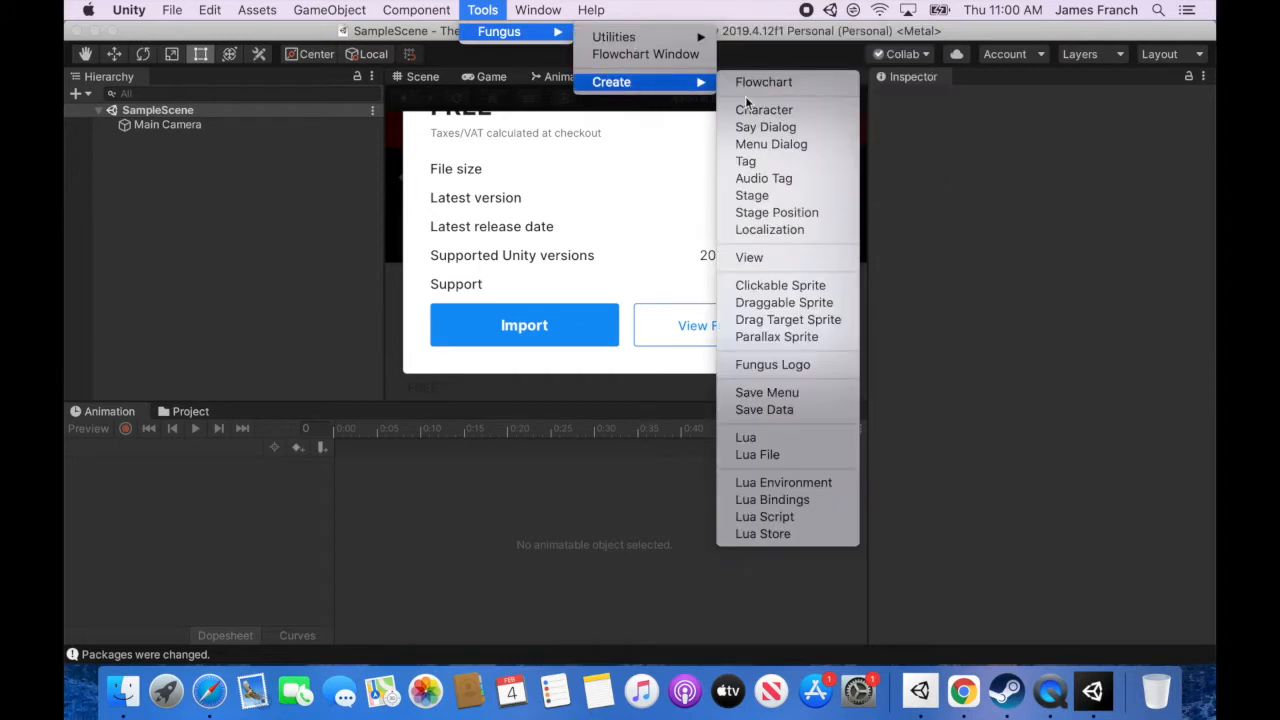
{"action": "left_click", "coordinate": [764, 83]}
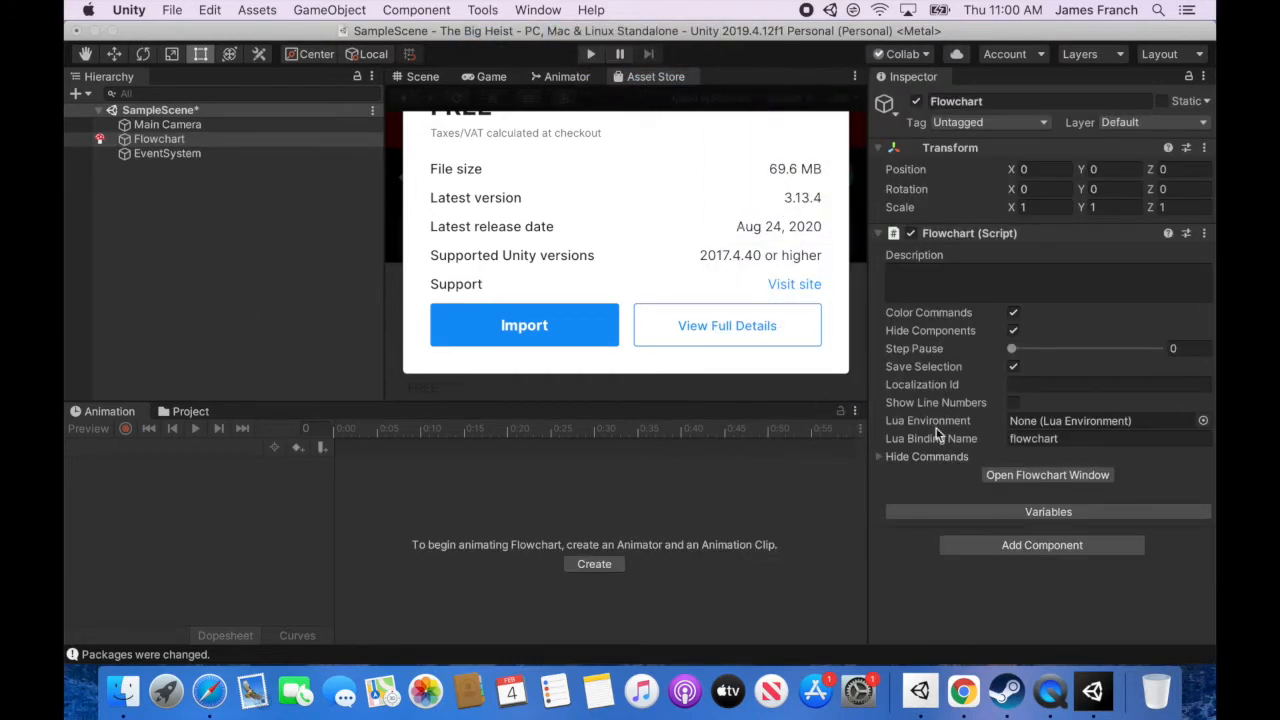
Open the Flowchart window docked beside the Animation and Project views, and show the Scene view.
{"action": "left_click", "coordinate": [1039, 475]}
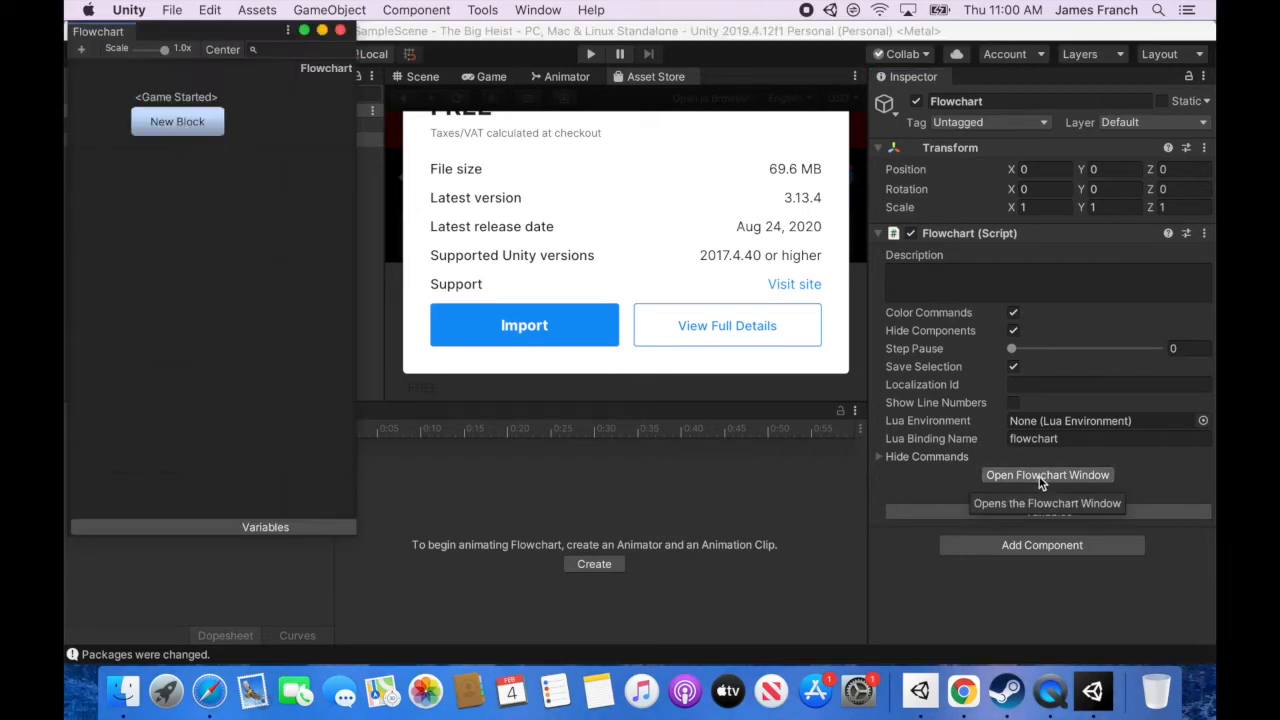
{"action": "left_click_drag", "start_coordinate": [102, 32], "coordinate": [391, 424]}
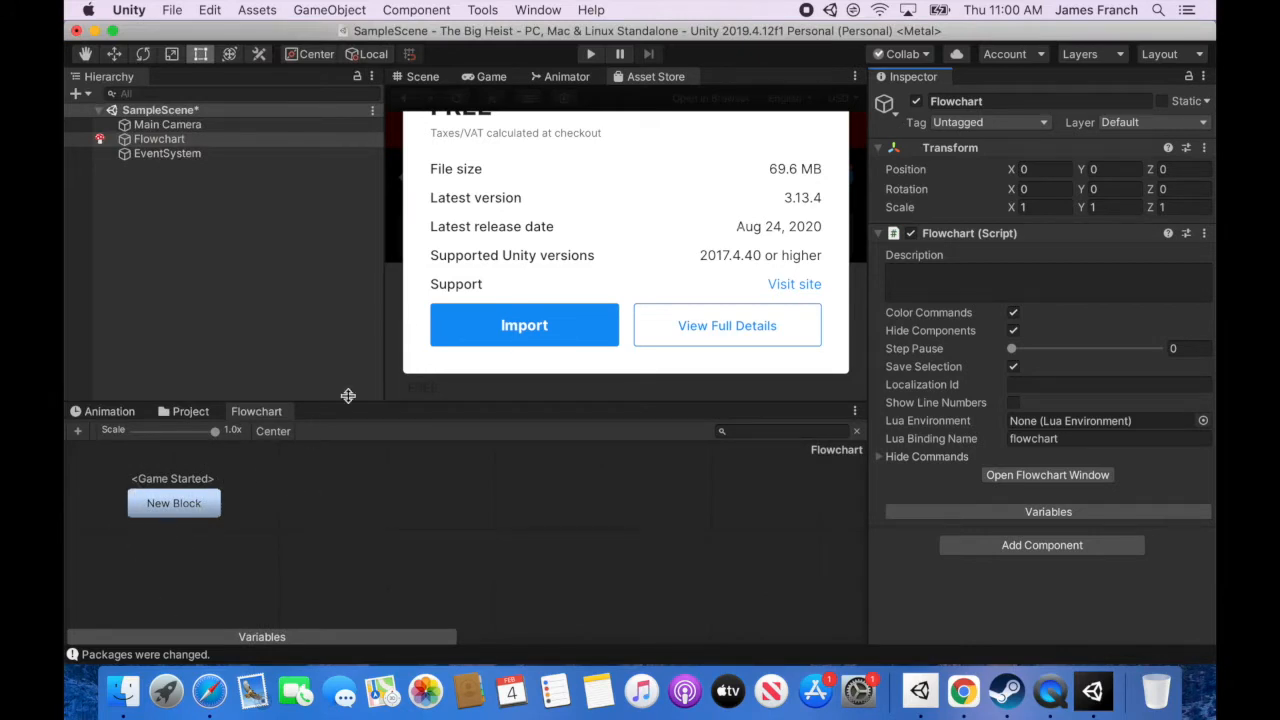
{"action": "left_click", "coordinate": [436, 77]}
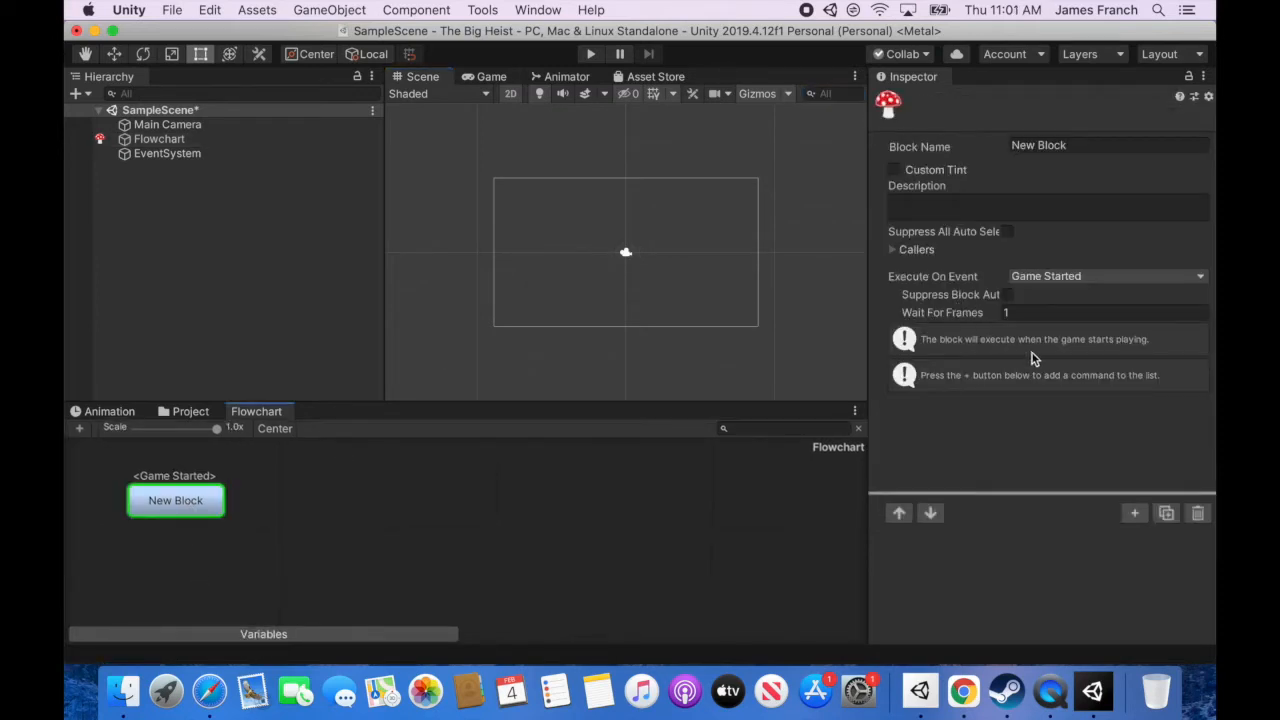
Add a Narrative Say command to the flowchart's New Block and select it.
{"action": "left_click", "coordinate": [1136, 516]}
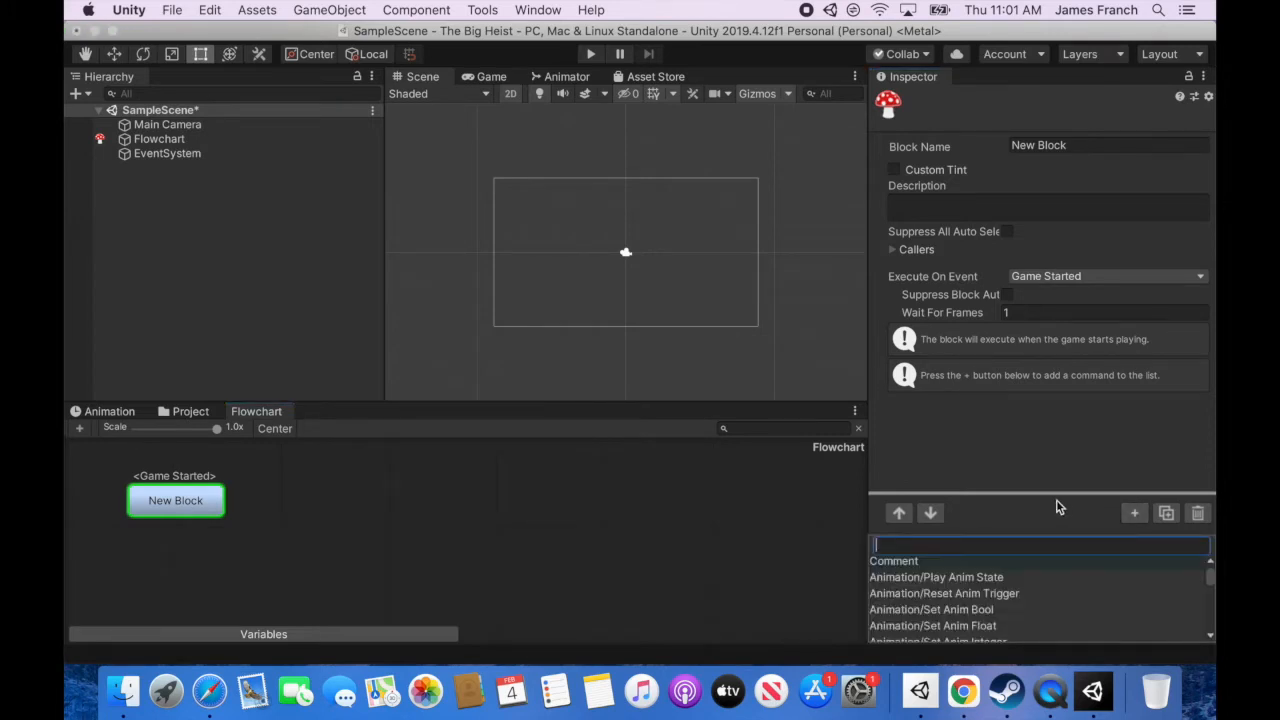
{"action": "left_click", "coordinate": [200, 508]}
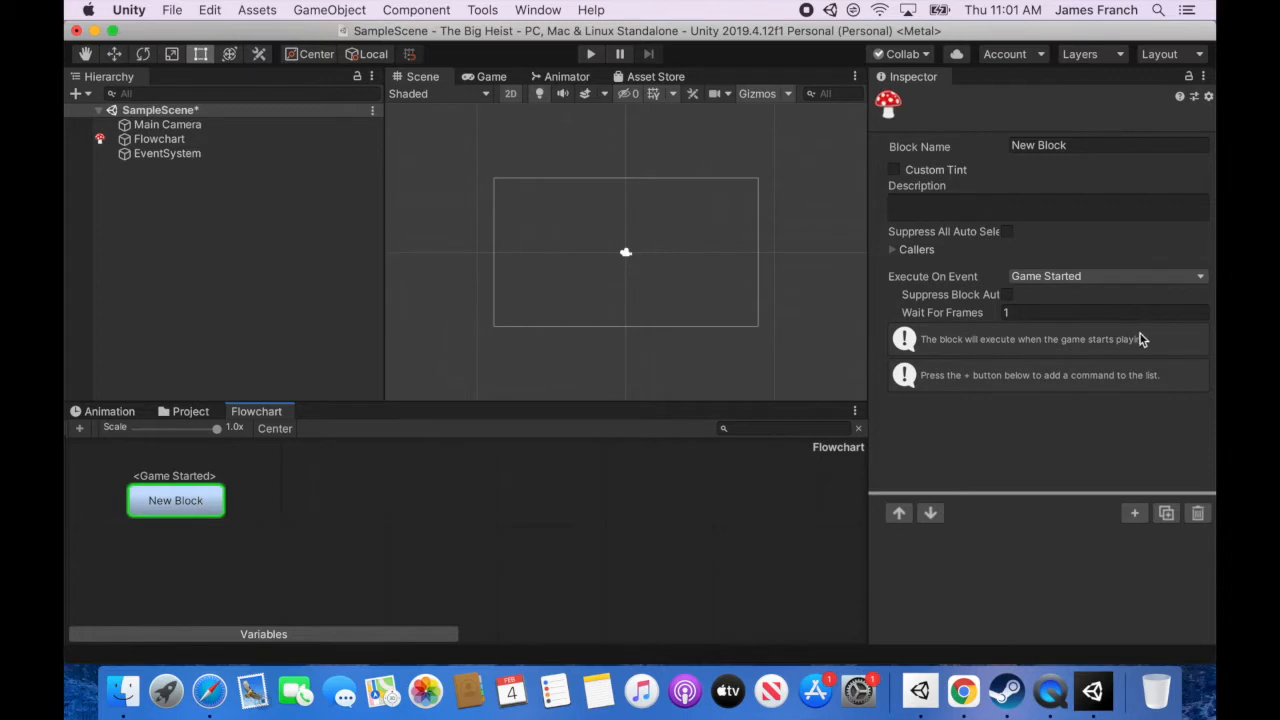
{"action": "left_click", "coordinate": [1134, 513]}
{"action": "left_click", "coordinate": [1134, 513]}
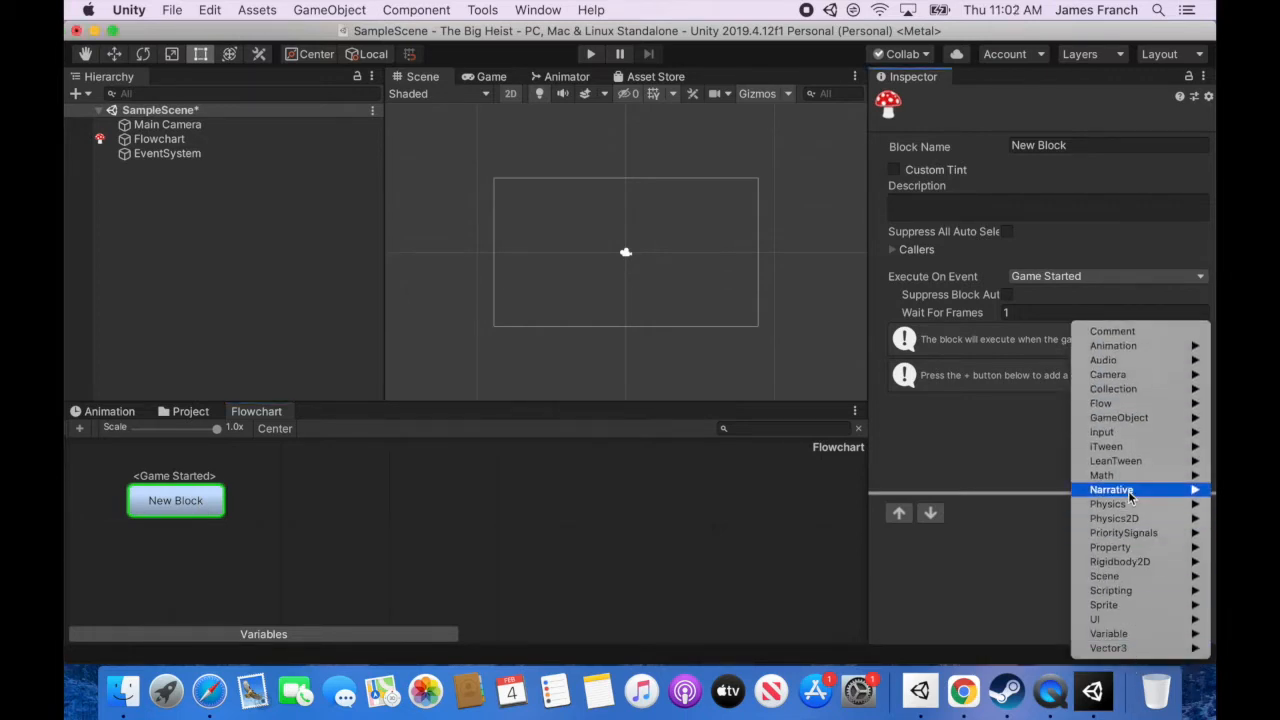
{"action": "mouse_move", "coordinate": [1128, 494]}
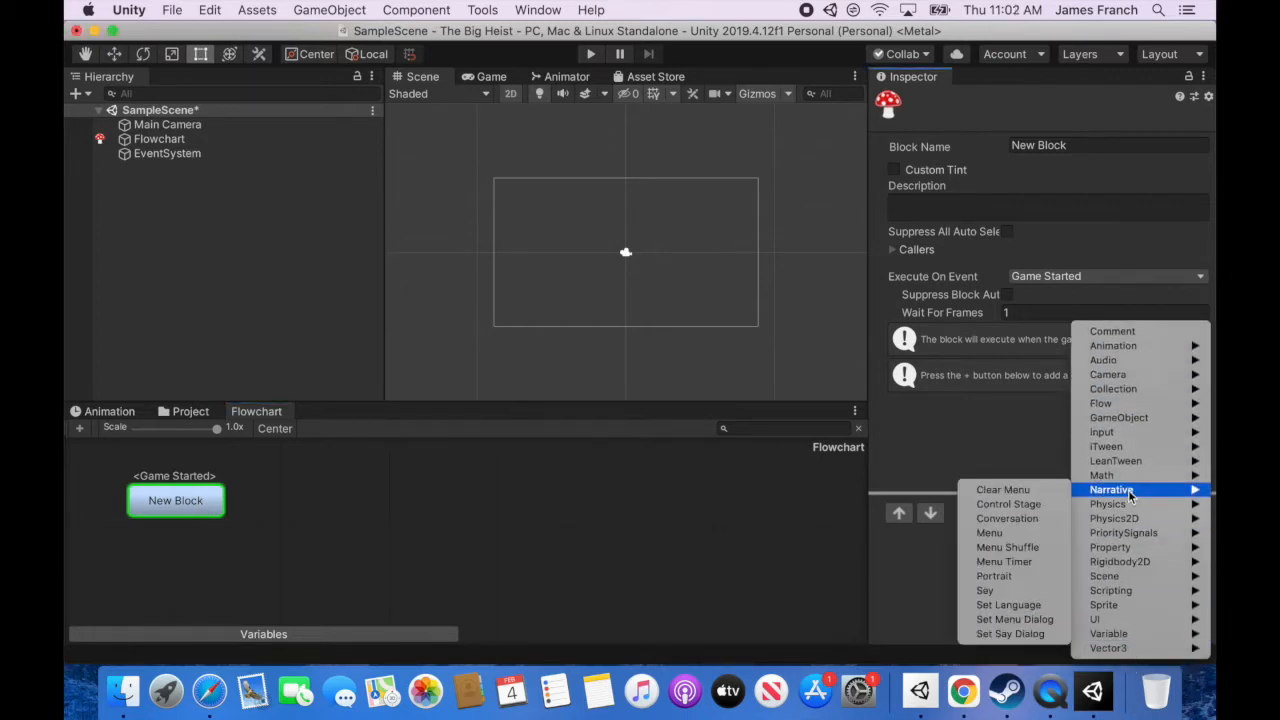
{"action": "left_click", "coordinate": [1010, 592]}
{"action": "left_click", "coordinate": [1009, 400]}
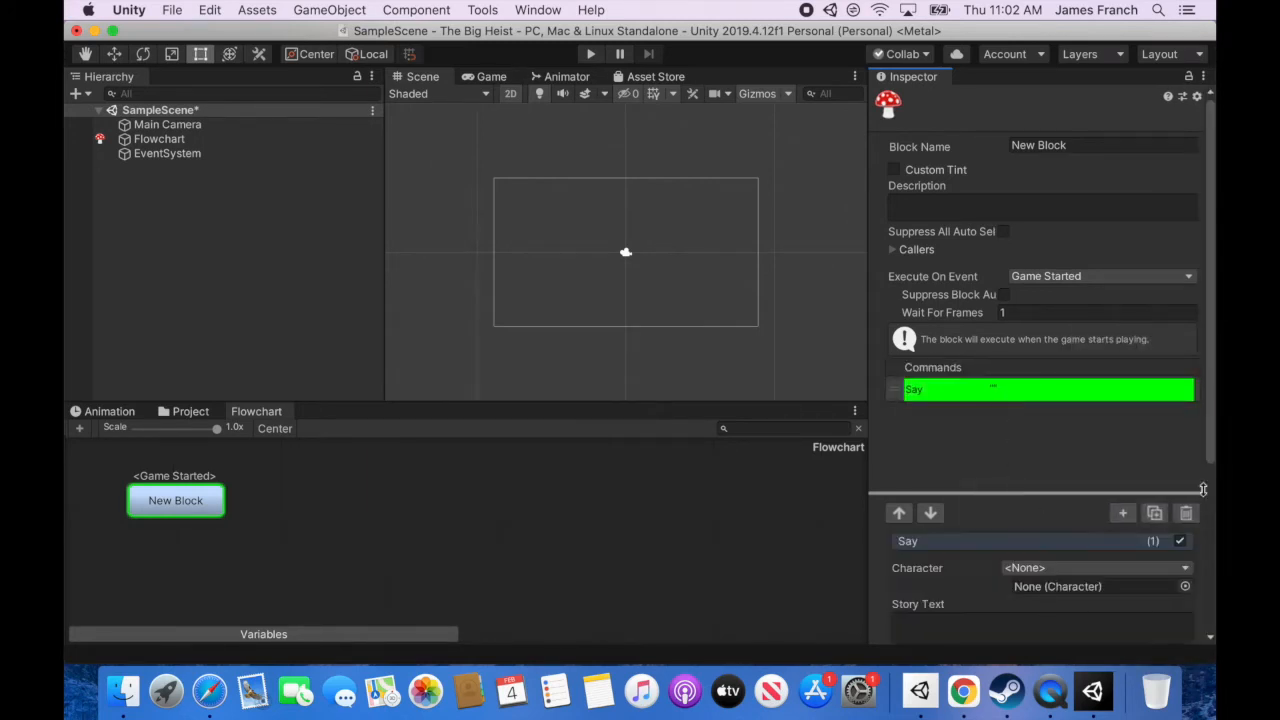
Set the Say command's story text to "WELCOME TO THE BIIIIG HEIST".
{"action": "scroll", "coordinate": [1008, 551], "scroll_direction": "down", "scroll_amount": 5}
{"action": "left_click", "coordinate": [985, 523]}
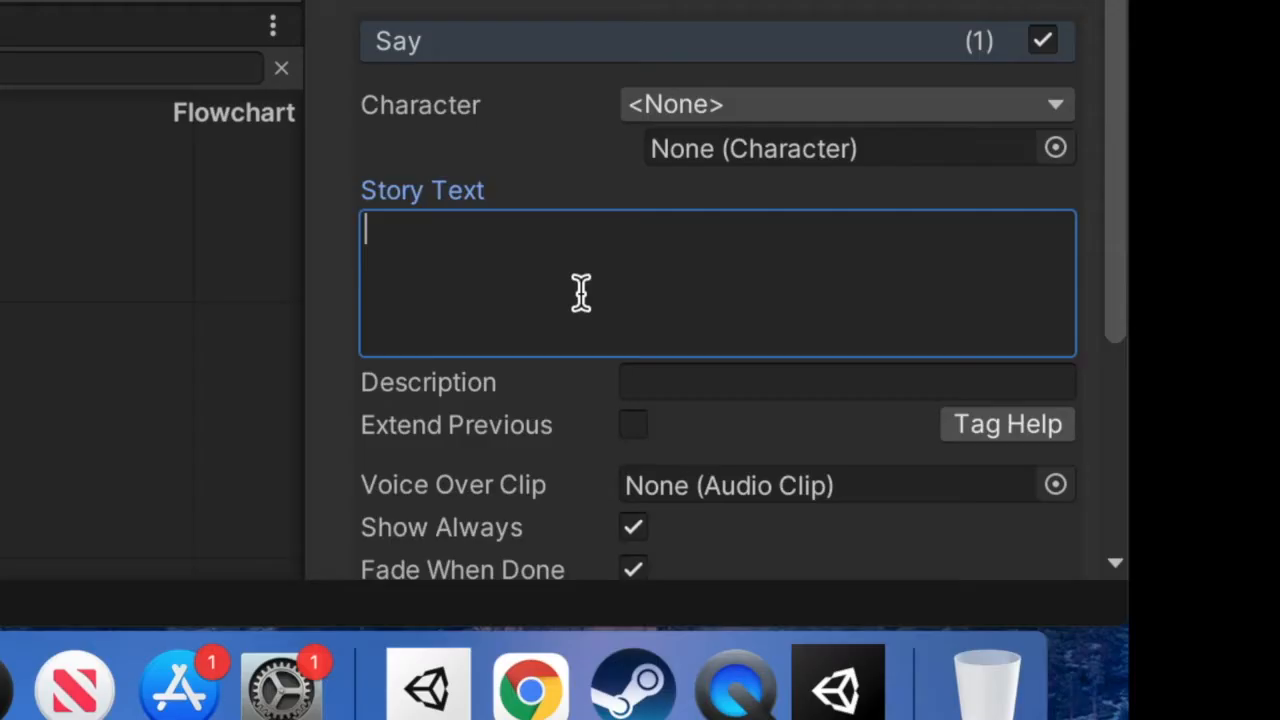
{"action": "type", "text": "WELC"}
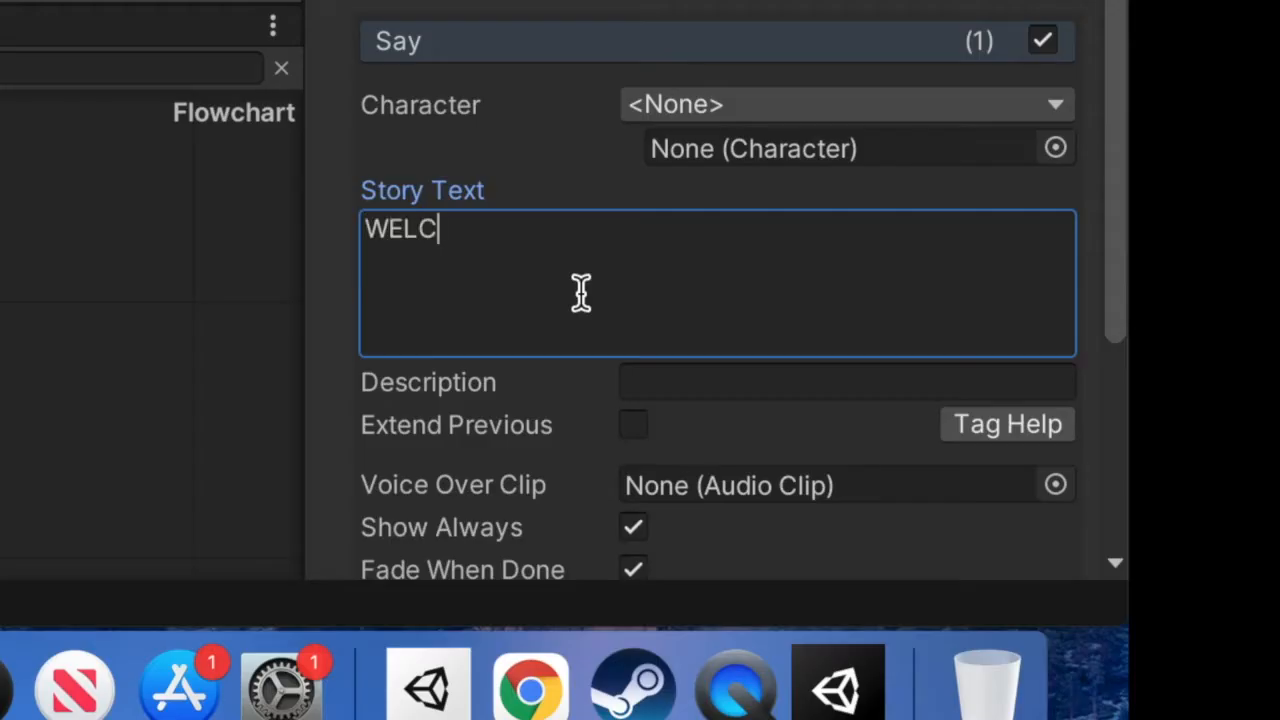
{"action": "type", "text": "OME TO TEH"}
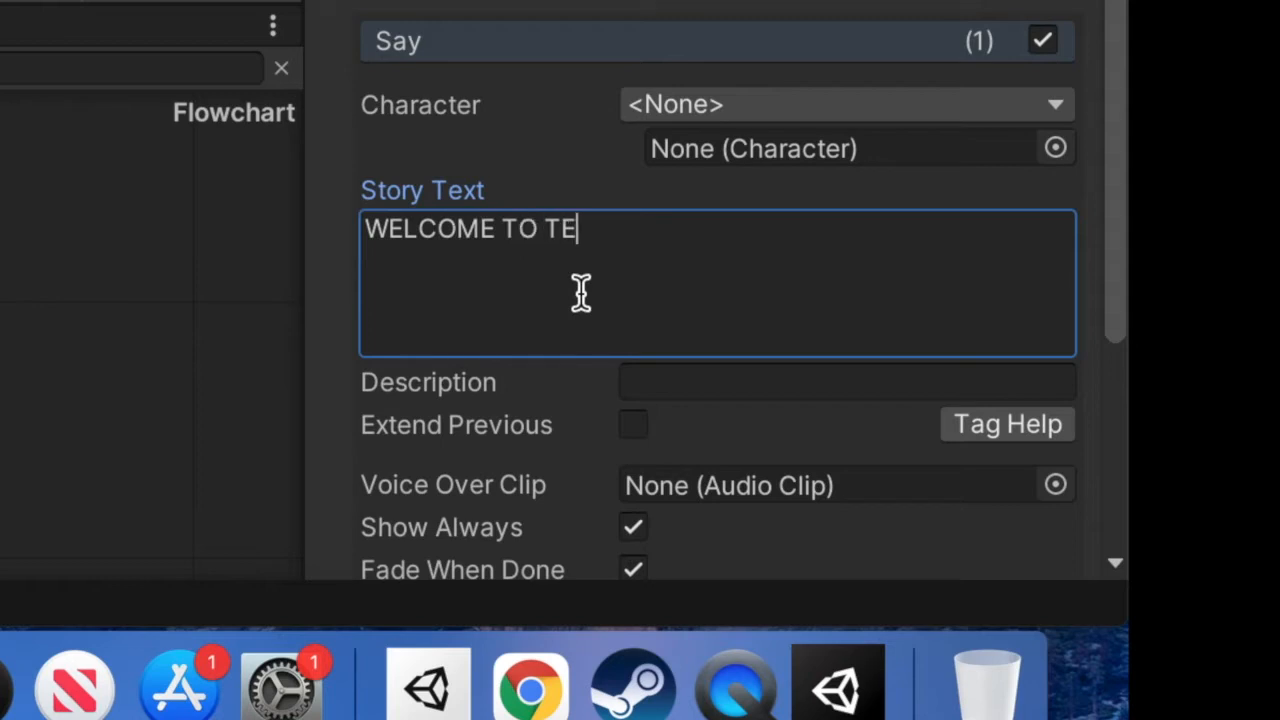
{"action": "key", "text": "BackSpace"}
{"action": "key", "text": "BackSpace"}
{"action": "type", "text": "HE BIIIIG"}
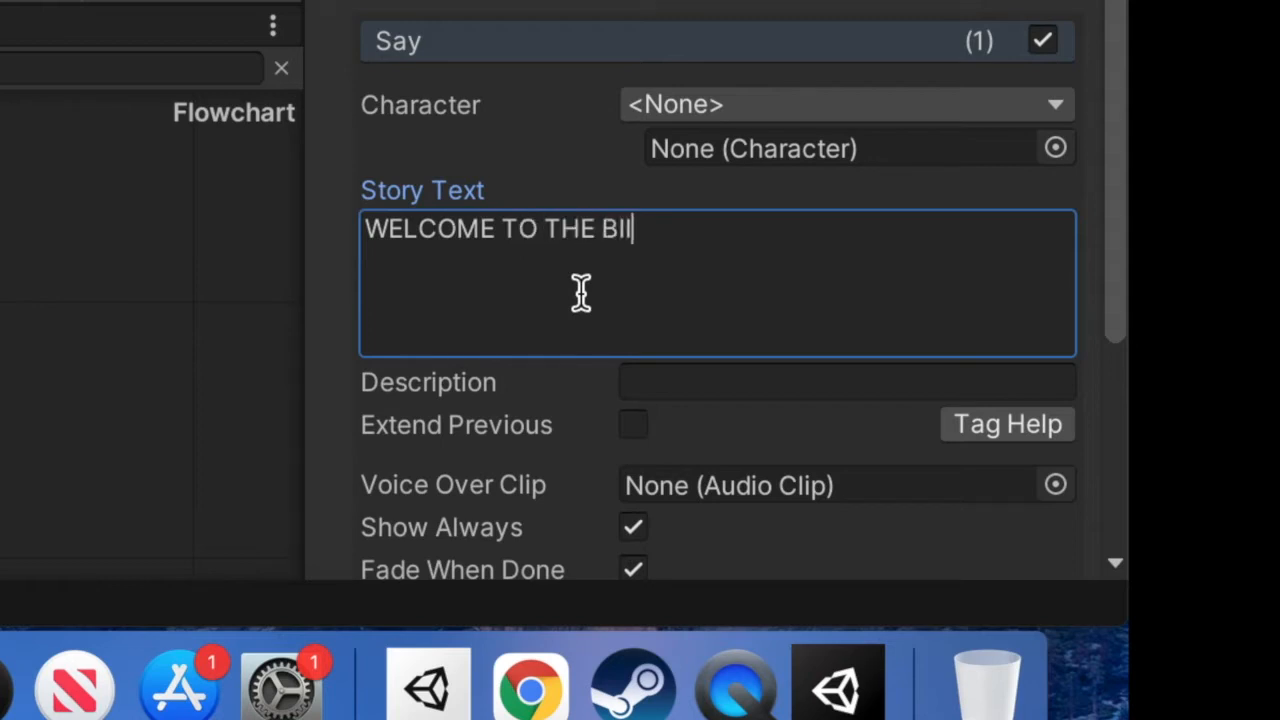
{"action": "type", "text": " HEIST"}
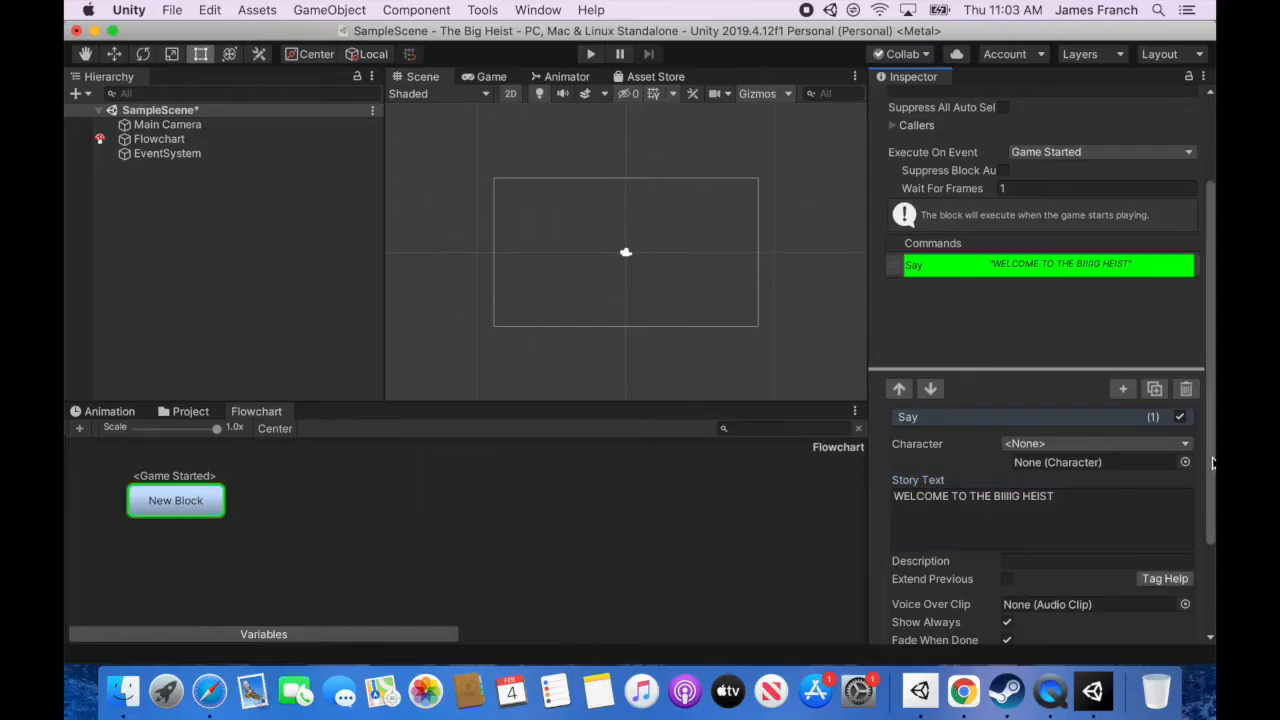
Play the game to preview the Say dialog, advance past the welcome line, and stop playback.
{"action": "scroll", "coordinate": [1212, 462], "scroll_direction": "down", "scroll_amount": 2}
{"action": "left_click", "coordinate": [591, 57]}
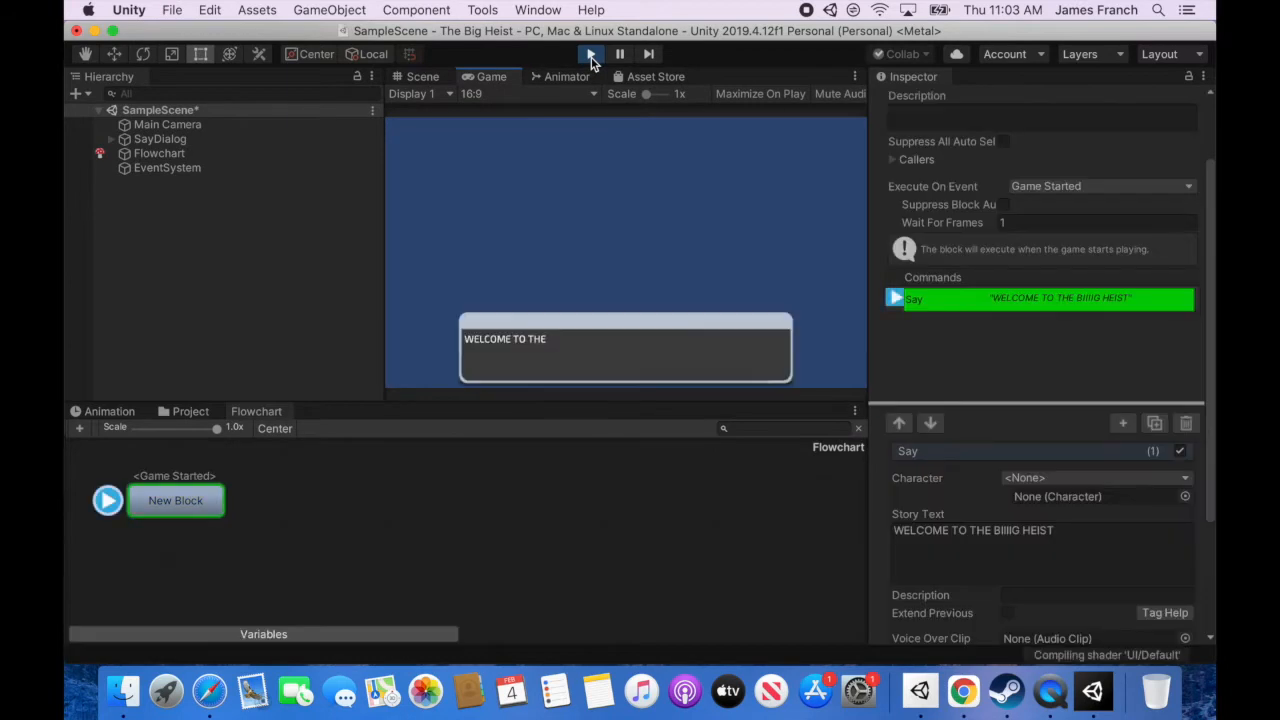
{"action": "left_click", "coordinate": [669, 337]}
{"action": "left_click", "coordinate": [590, 54]}
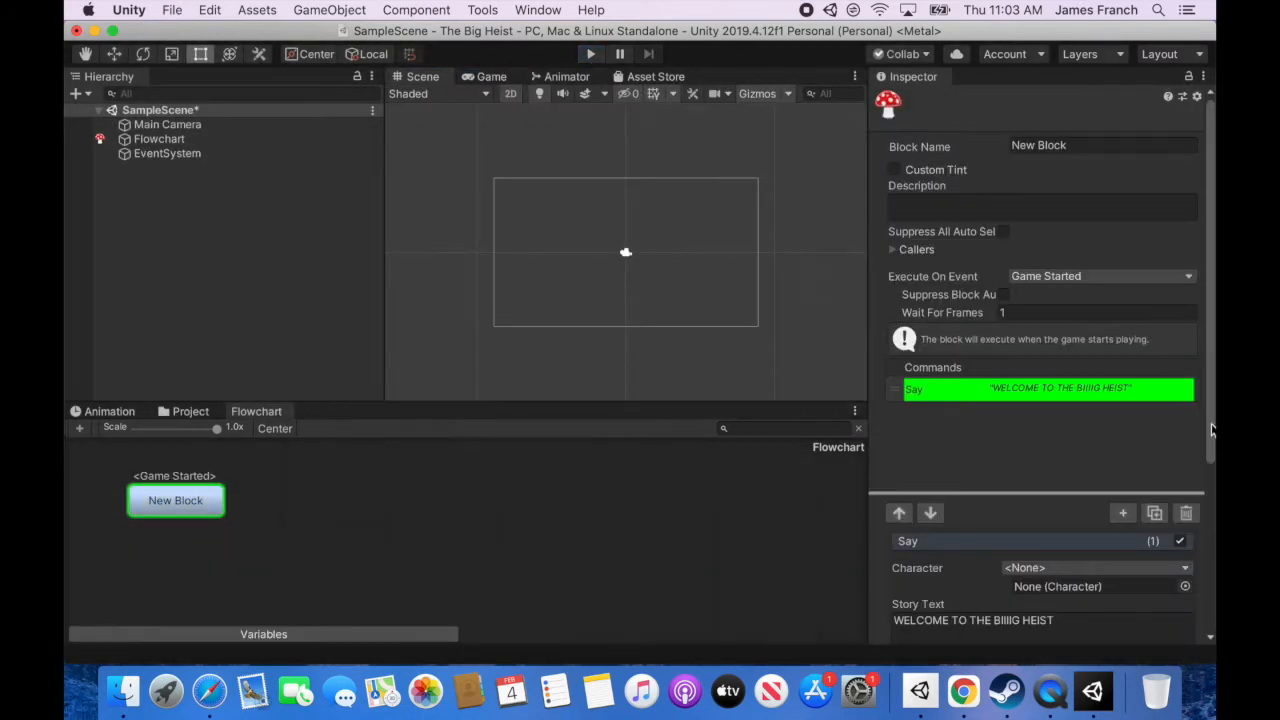
Duplicate the welcome Say command in New Block and select the copy.
{"action": "scroll", "coordinate": [1212, 430], "scroll_direction": "down", "scroll_amount": 3}
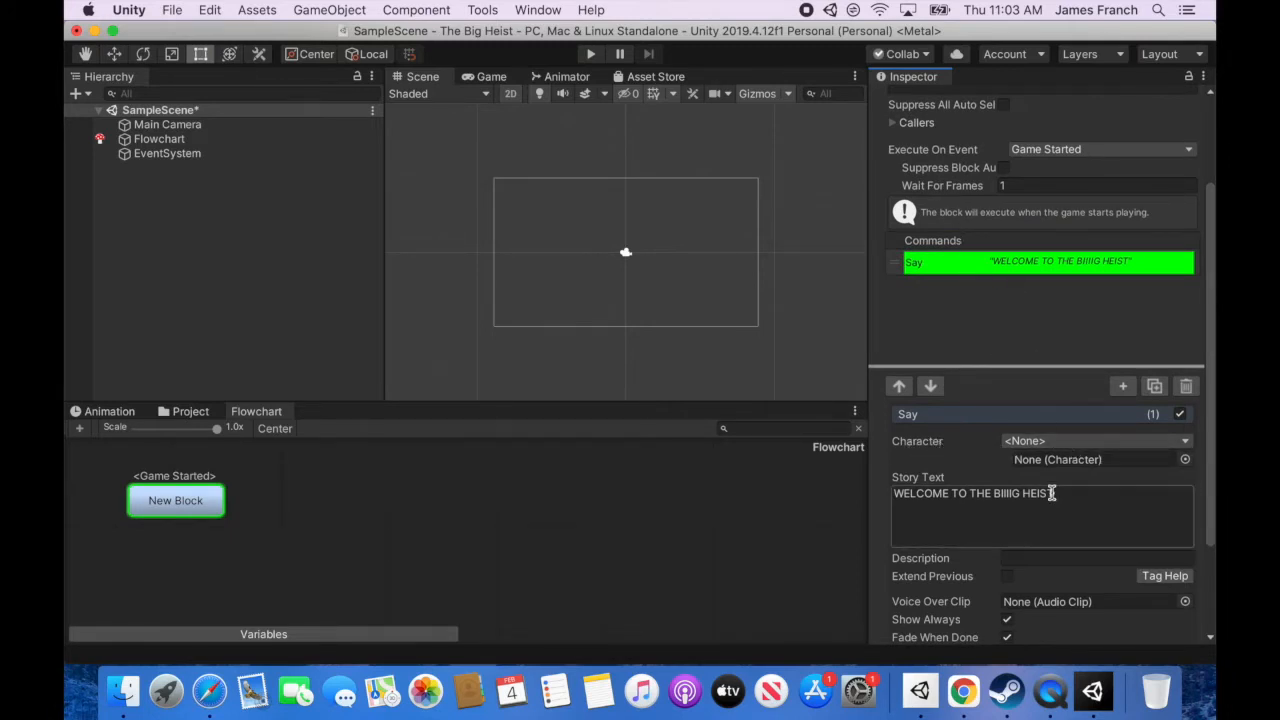
{"action": "left_click", "coordinate": [1157, 393]}
{"action": "left_click", "coordinate": [1046, 281]}
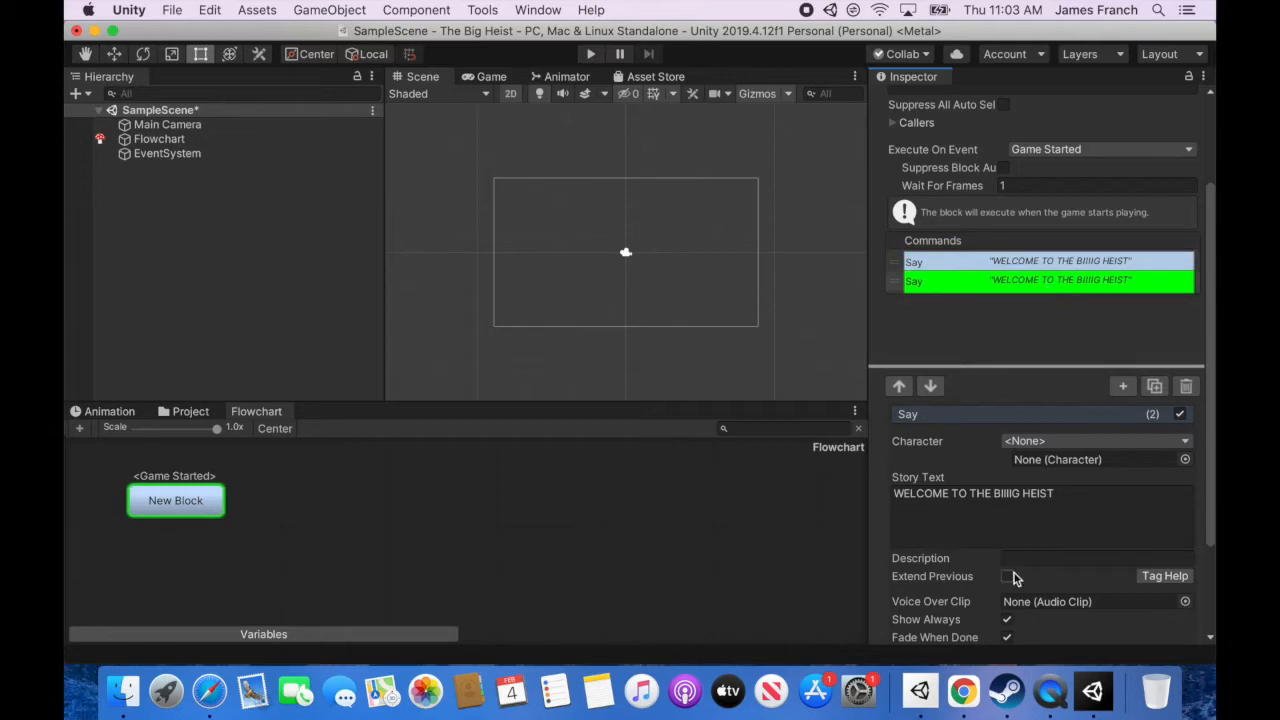
Replace the second Say command's story text with "Hi. I'm Betty. And I'm here to help you steal it ALLL, baby.".
{"action": "left_click_drag", "start_coordinate": [1066, 494], "coordinate": [878, 498]}
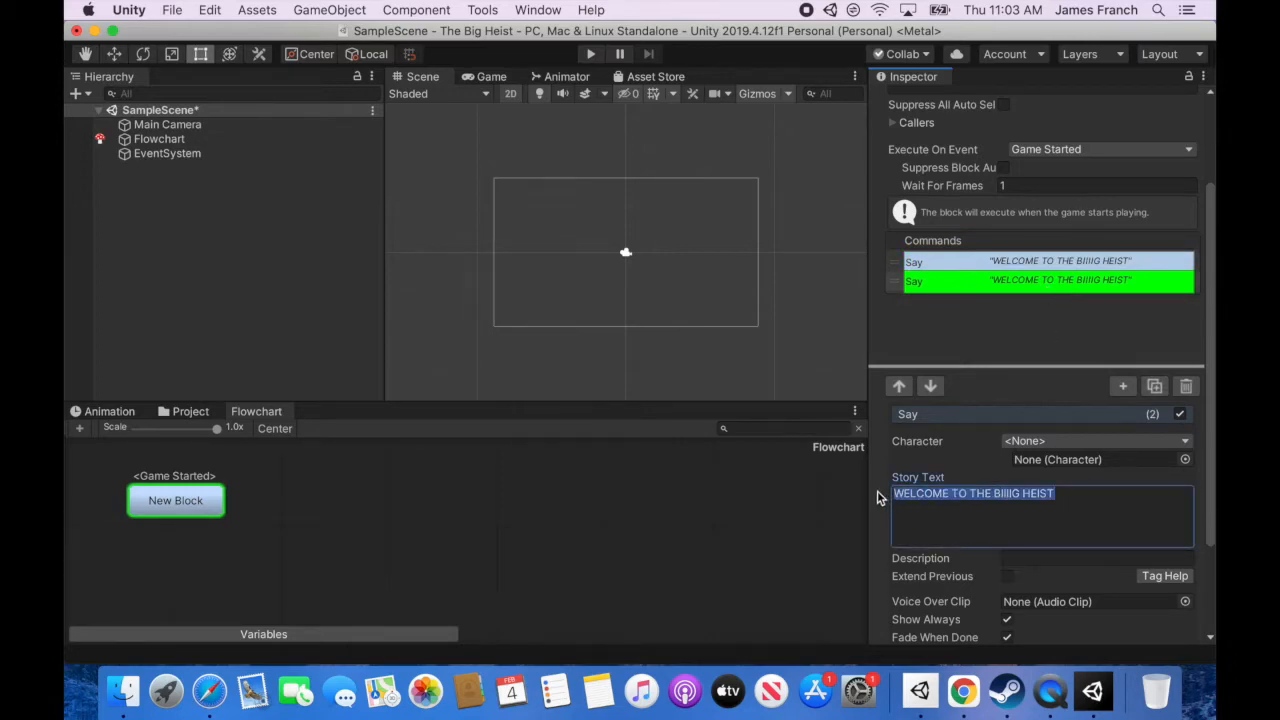
{"action": "type", "text": "Hi. I"}
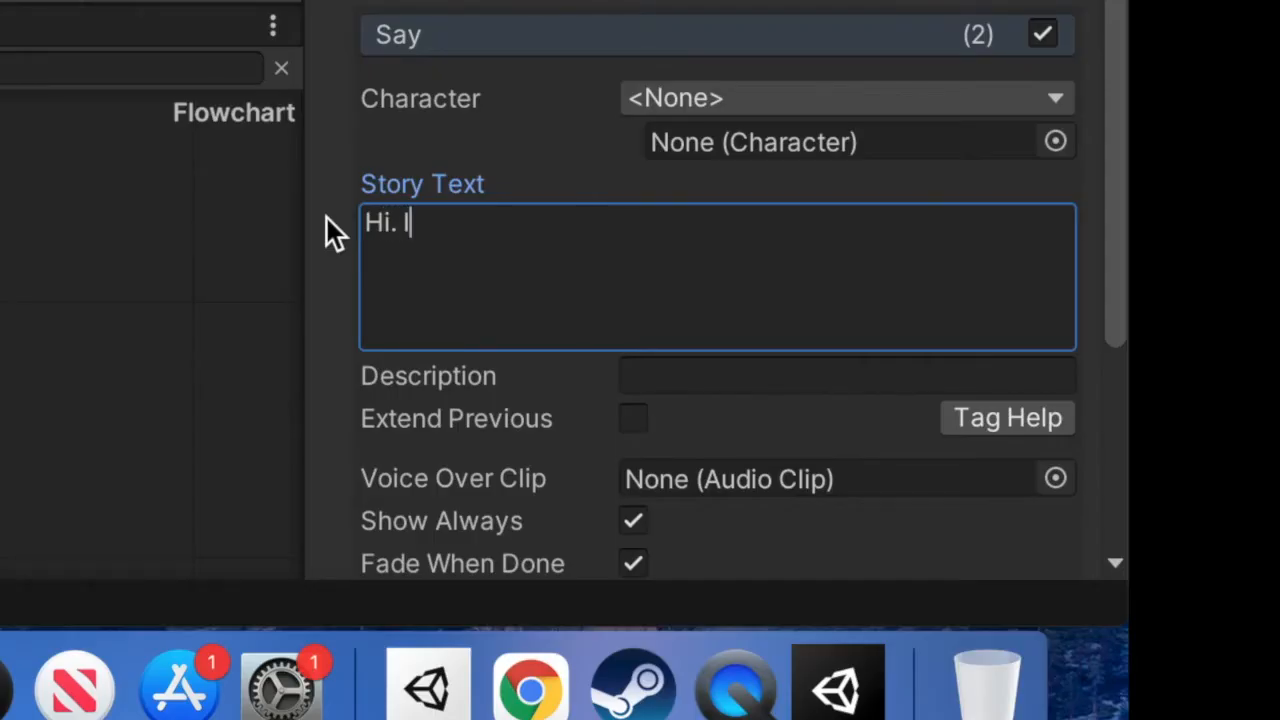
{"action": "type", "text": "'m Betty."}
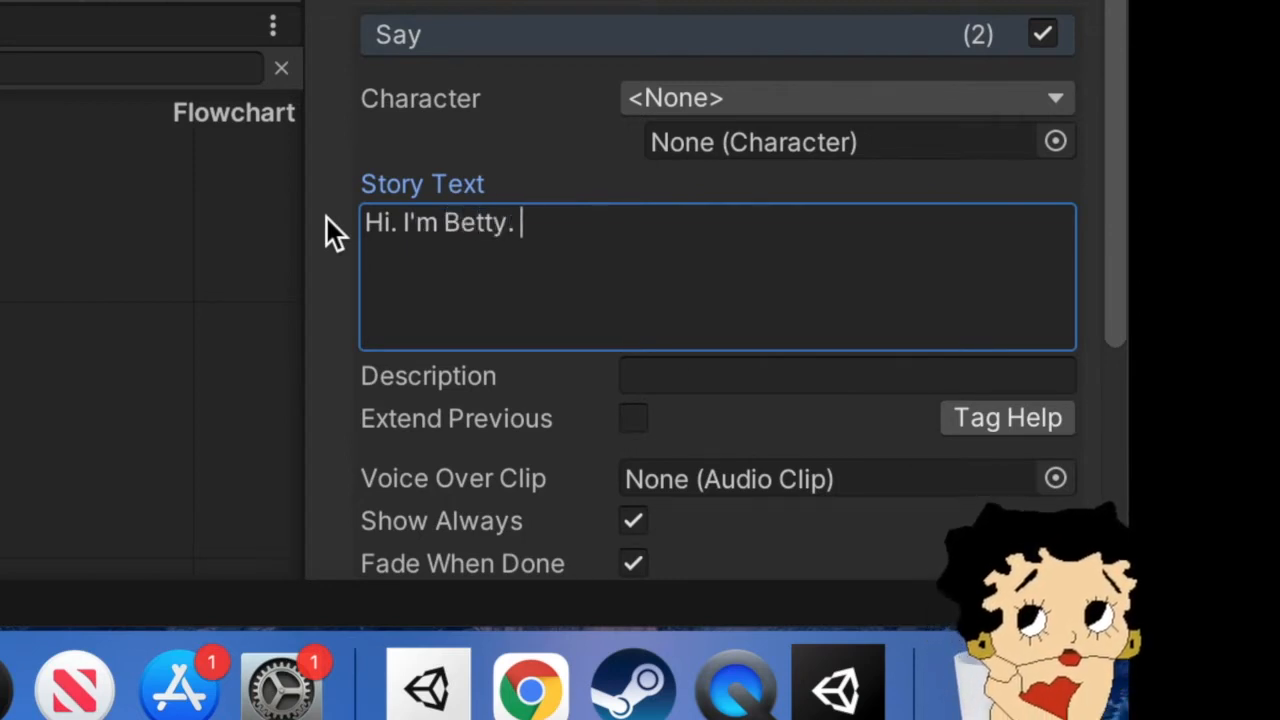
{"action": "type", "text": " And I'm h"}
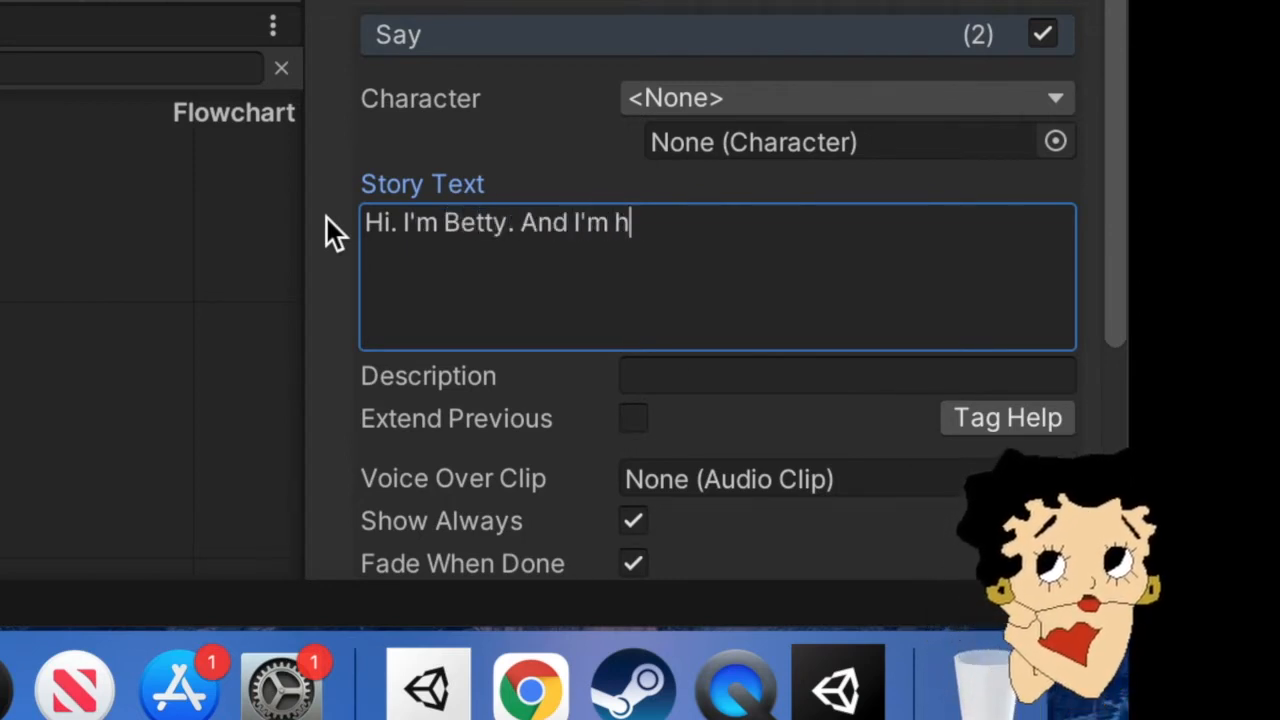
{"action": "type", "text": "ere to help you s"}
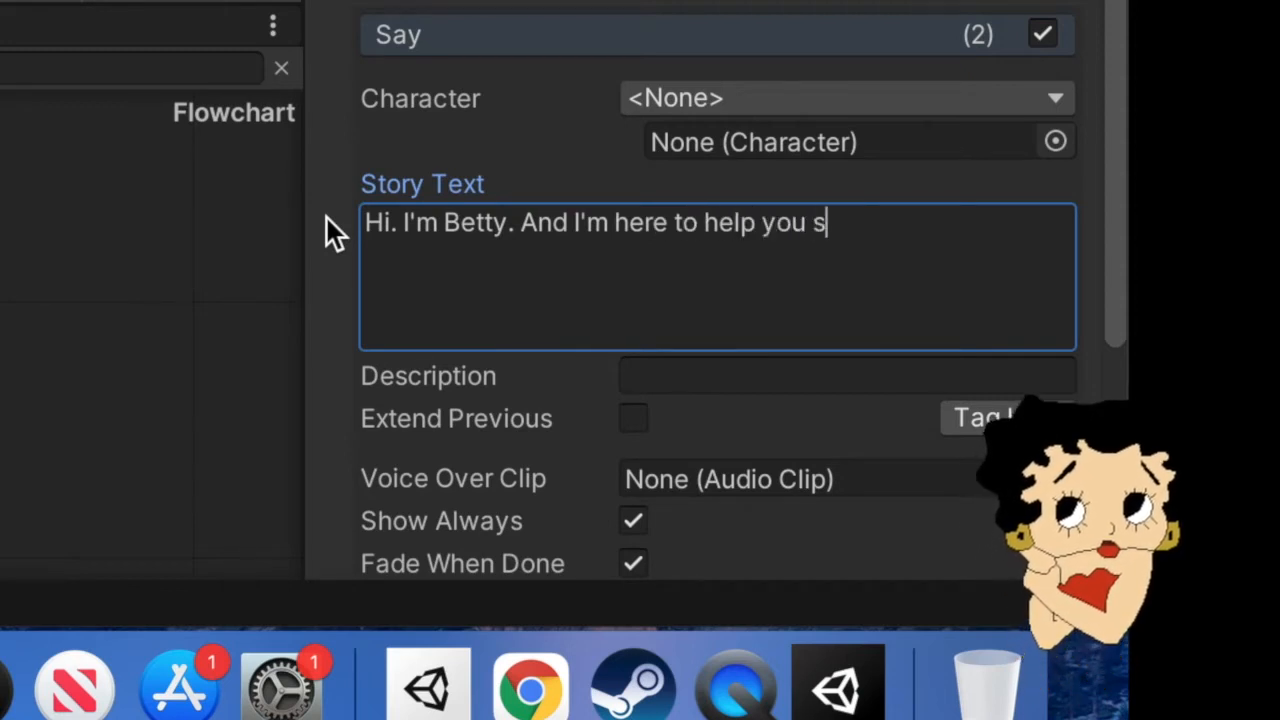
{"action": "type", "text": "teal it a"}
{"action": "key", "text": "BackSpace"}
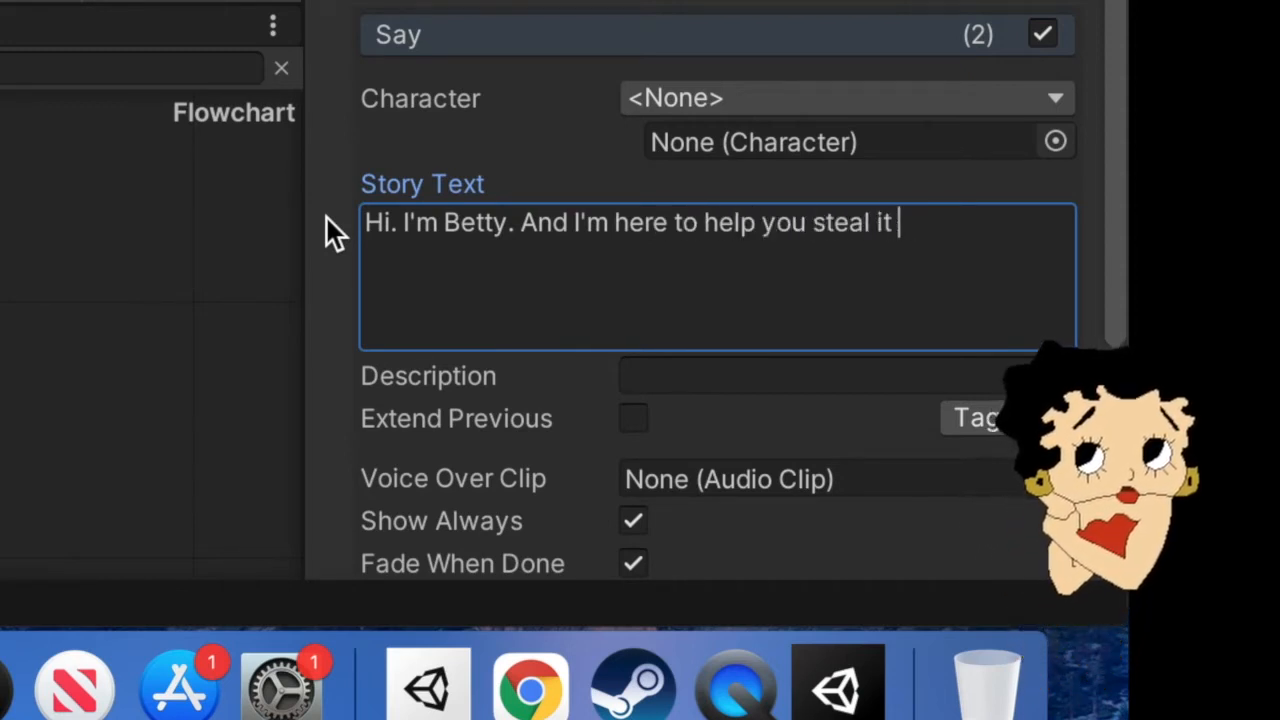
{"action": "type", "text": "ALLL baby."}
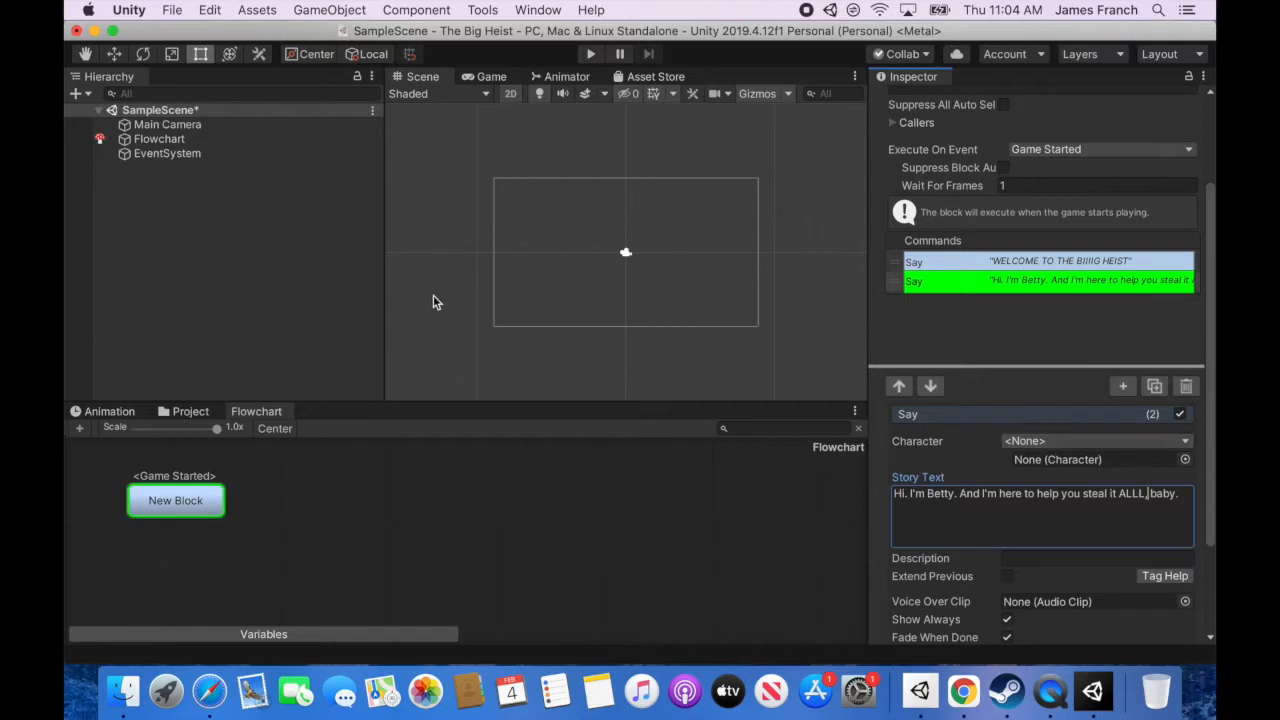
Create a Fungus Character object in the scene.
{"action": "left_click", "coordinate": [490, 12]}
{"action": "mouse_move", "coordinate": [502, 31]}
{"action": "mouse_move", "coordinate": [621, 39]}
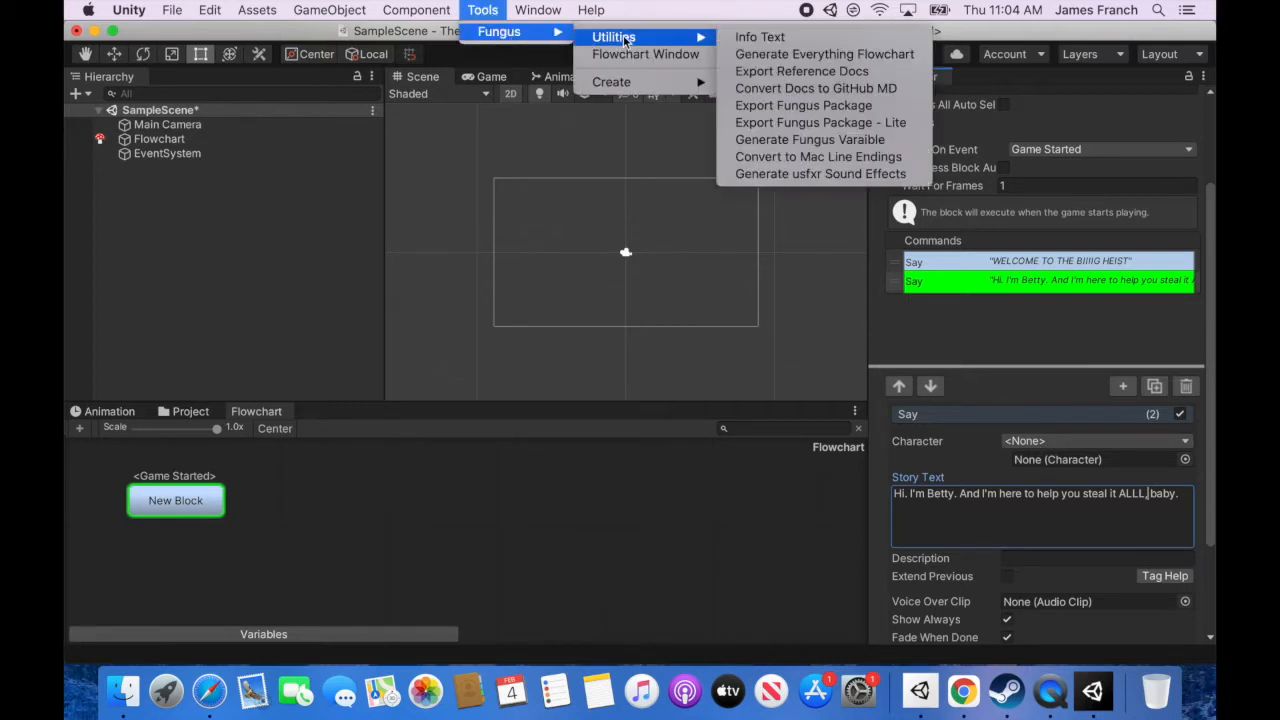
{"action": "mouse_move", "coordinate": [639, 85]}
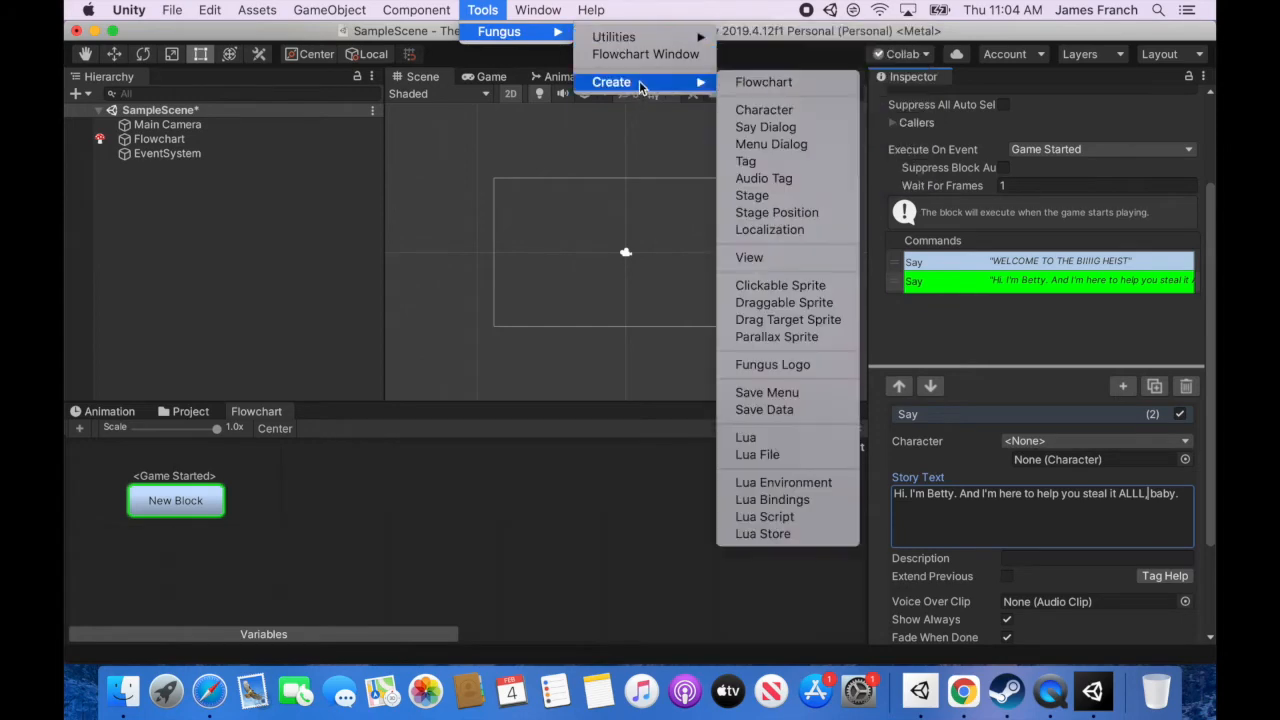
{"action": "left_click", "coordinate": [786, 112]}
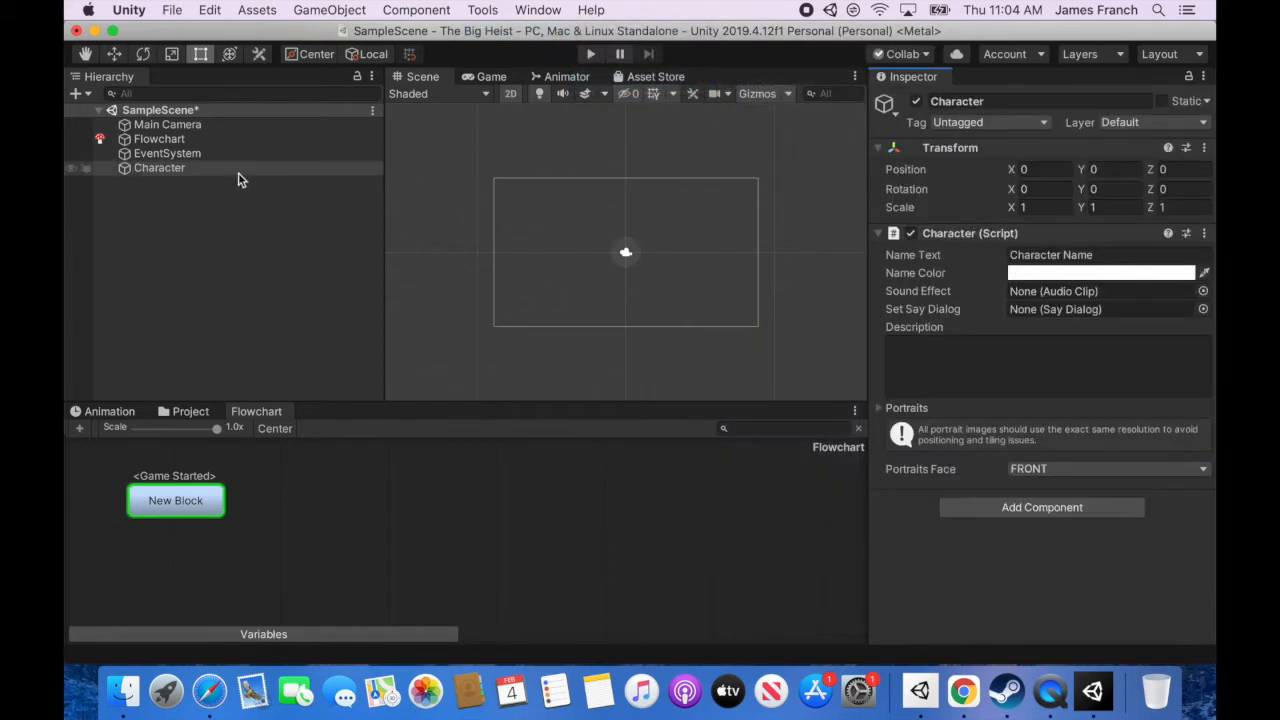
Rename the new Character object to Betty and set its name text to Betty.
{"action": "double_click", "coordinate": [992, 101]}
{"action": "type", "text": "Betty"}
{"action": "left_click", "coordinate": [982, 252]}
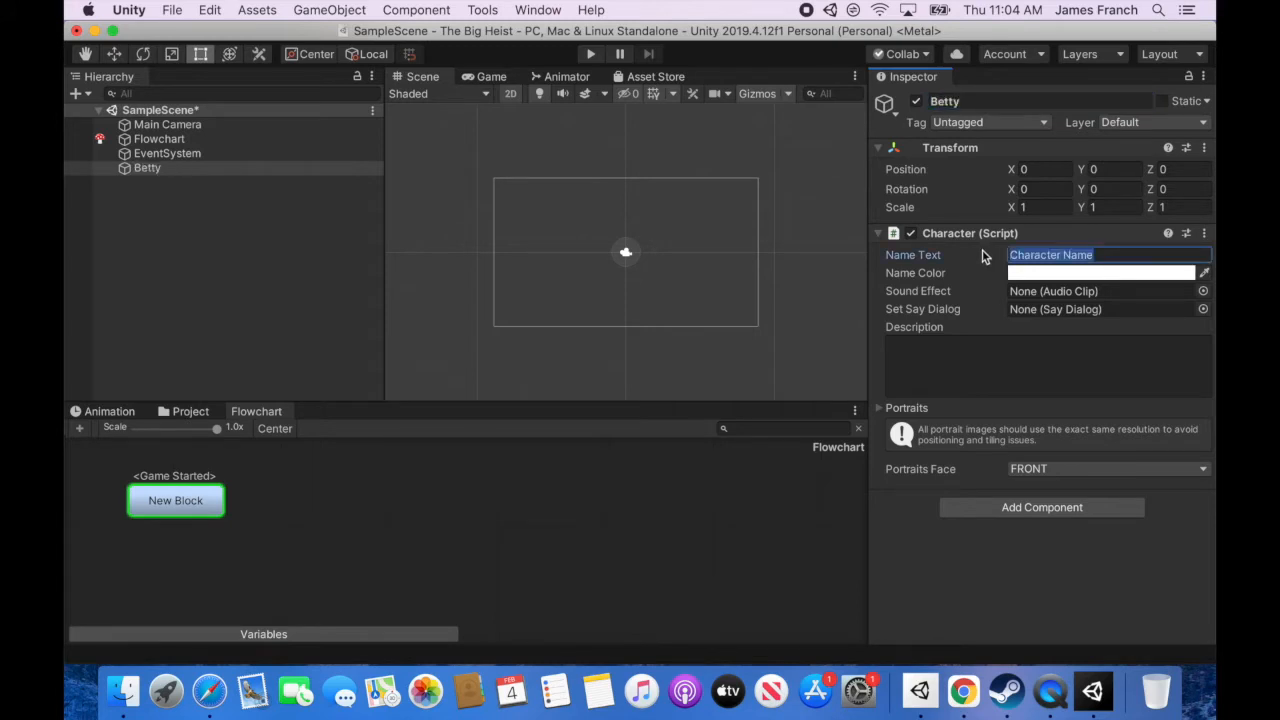
{"action": "type", "text": "Betty"}
Change Betty's name color to hot pink, hex FF09D2.
{"action": "left_click", "coordinate": [1100, 273]}
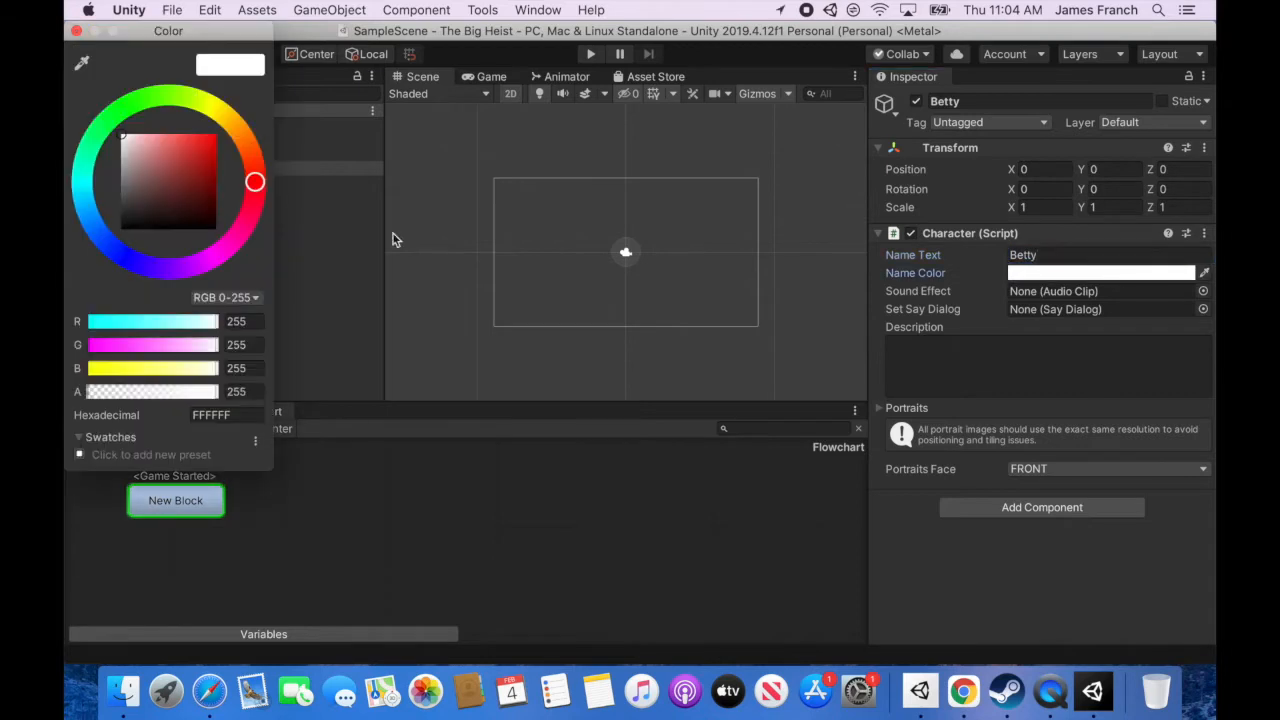
{"action": "left_click_drag", "start_coordinate": [255, 187], "coordinate": [240, 256]}
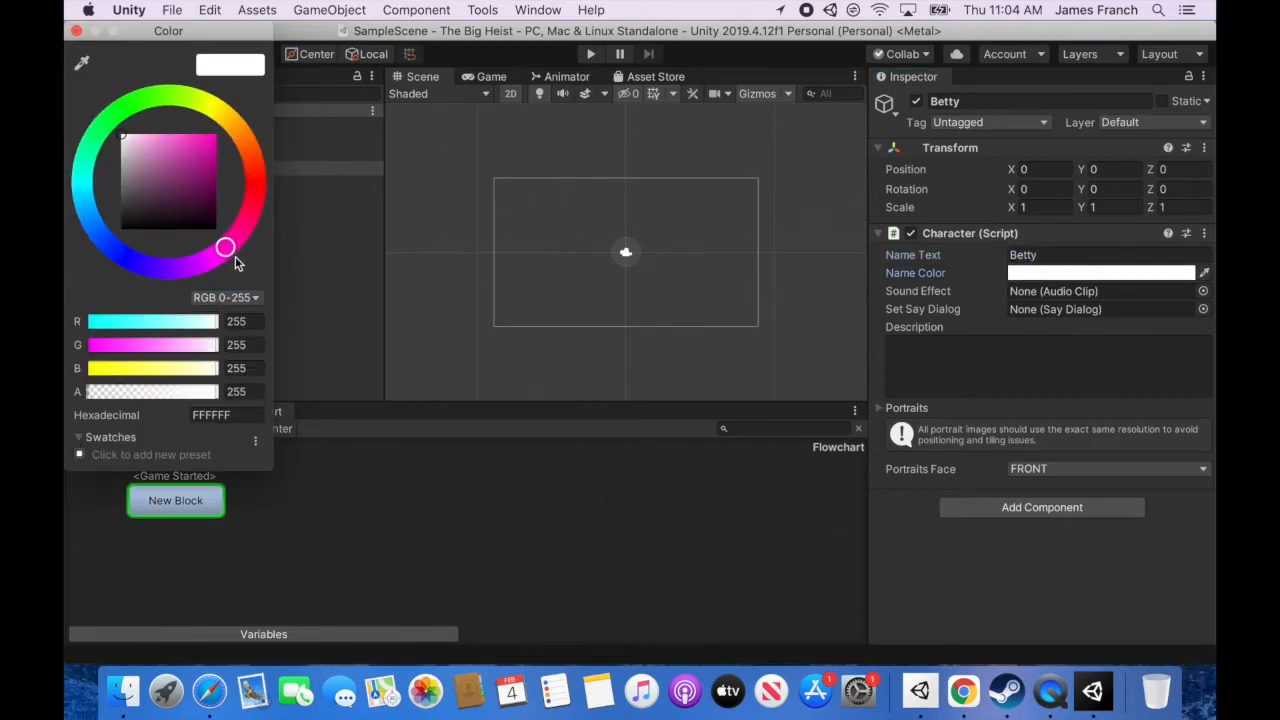
{"action": "mouse_move", "coordinate": [138, 160]}
{"action": "left_mouse_down"}
{"action": "mouse_move", "coordinate": [126, 136]}
{"action": "mouse_move", "coordinate": [213, 135]}
{"action": "left_mouse_up"}
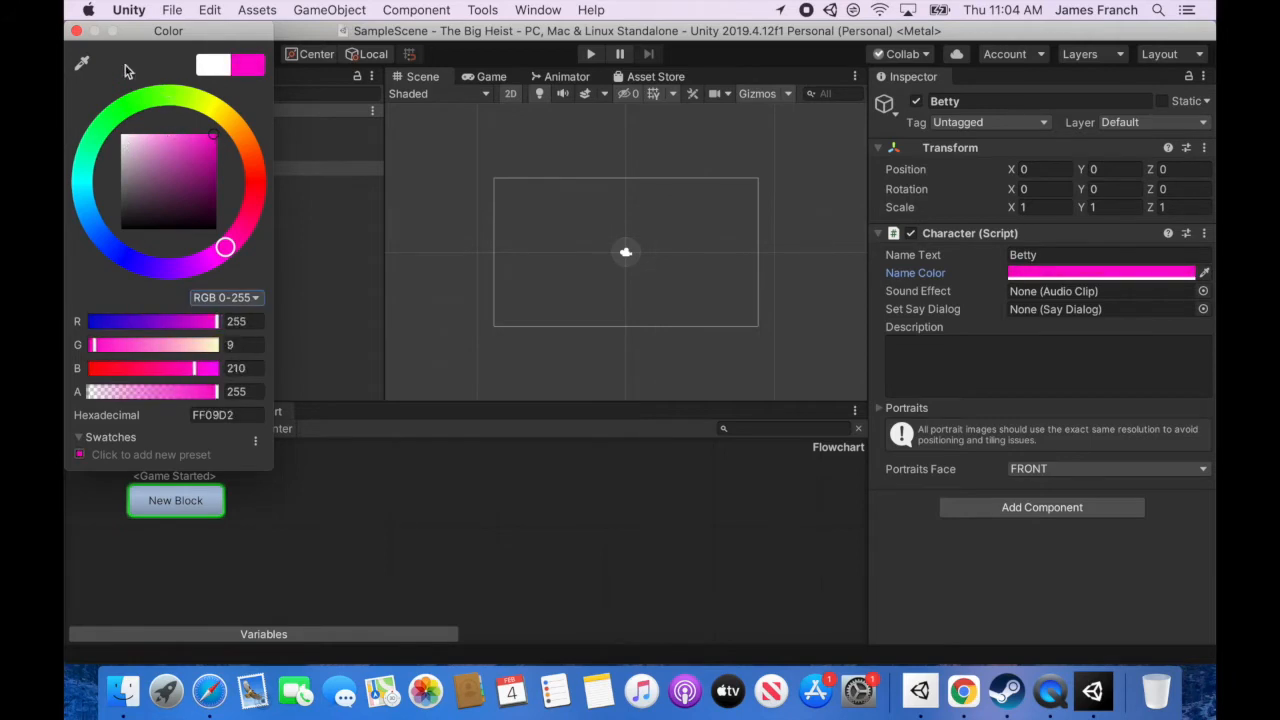
Assign Betty as the speaking character of the second Say command in New Block.
{"action": "left_click", "coordinate": [176, 500]}
{"action": "left_click", "coordinate": [1094, 408]}
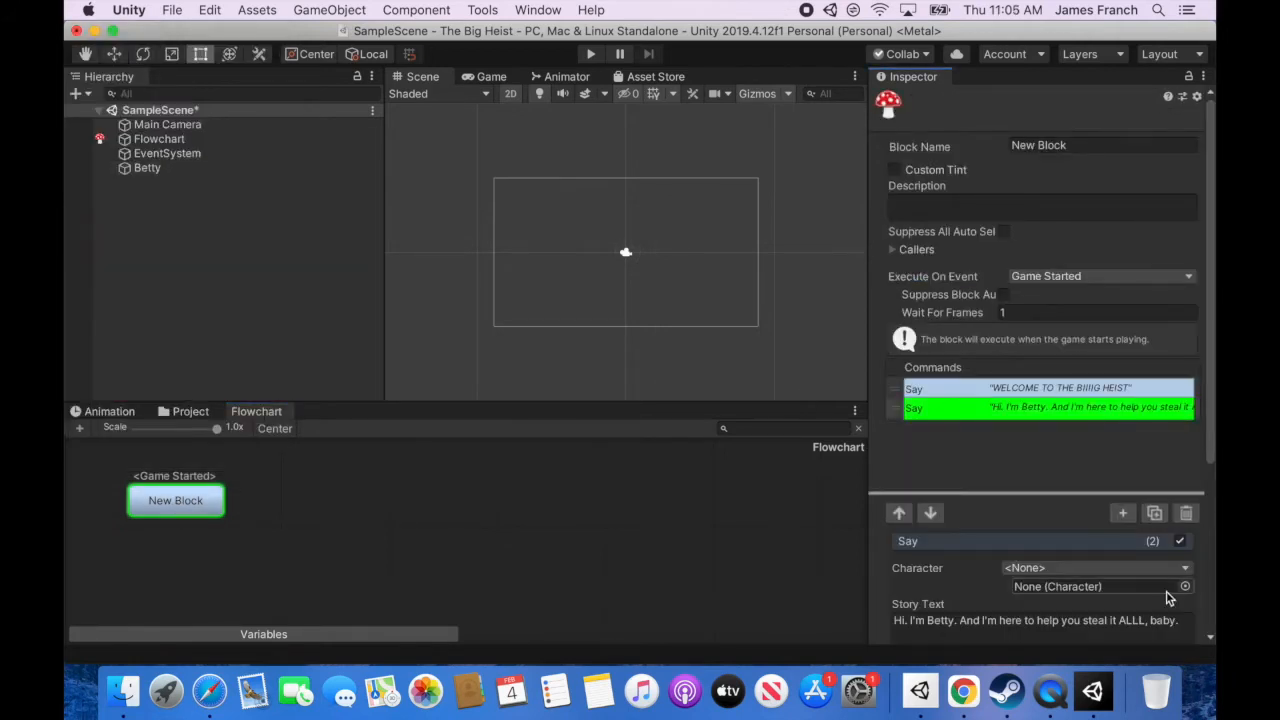
{"action": "left_click", "coordinate": [1184, 570]}
{"action": "left_click", "coordinate": [1136, 588]}
Play the game to preview the dialogue, advance past the welcome line to Betty's line, and stop playback.
{"action": "left_click", "coordinate": [590, 54]}
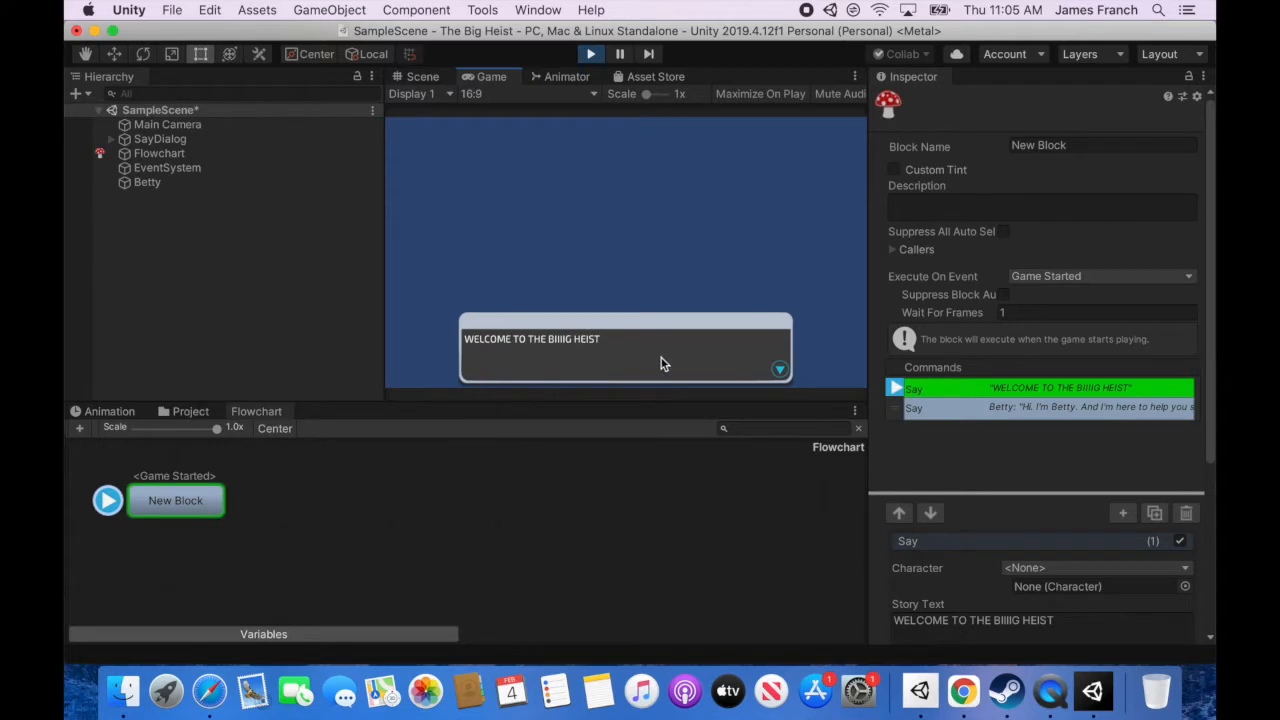
{"action": "left_click", "coordinate": [661, 360]}
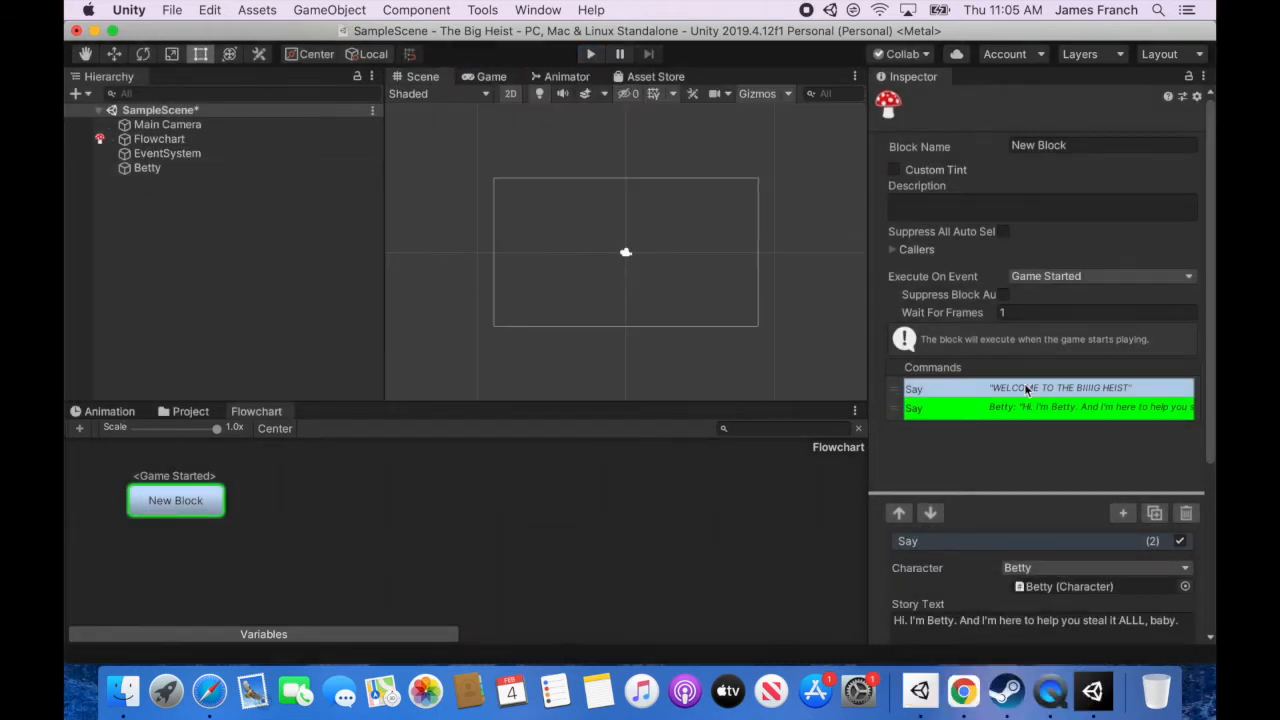
{"action": "left_click", "coordinate": [1014, 390]}
{"action": "left_click", "coordinate": [1003, 410]}
{"action": "left_click", "coordinate": [1000, 390]}
{"action": "left_click", "coordinate": [1000, 408]}
{"action": "left_click", "coordinate": [997, 391]}
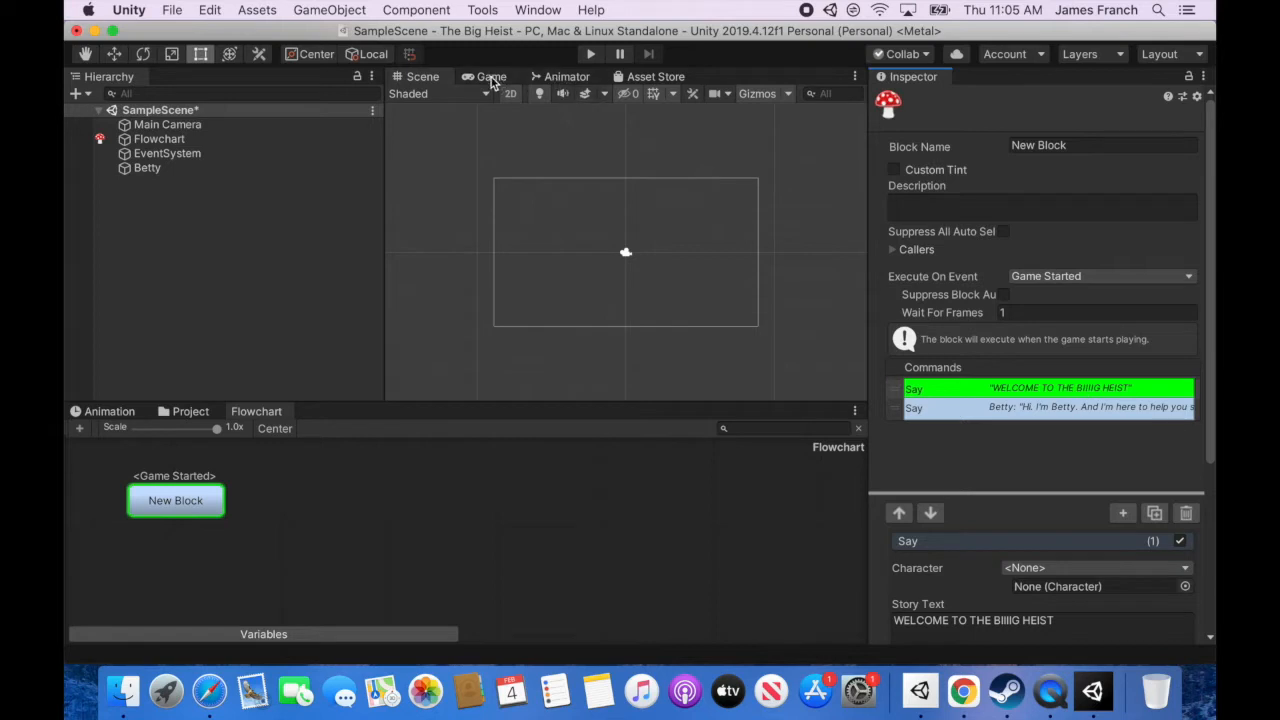
Create a Fungus Say Dialog object in the scene.
{"action": "left_click", "coordinate": [482, 10]}
{"action": "mouse_move", "coordinate": [500, 31]}
{"action": "mouse_move", "coordinate": [620, 82]}
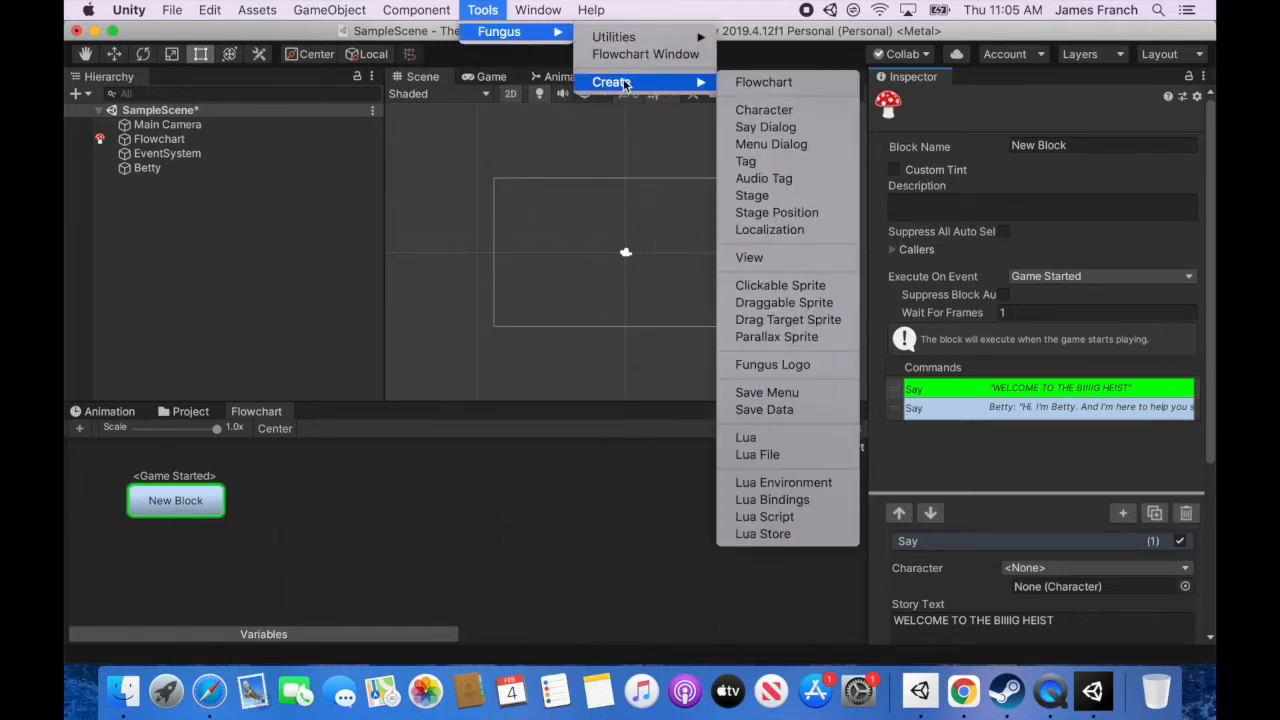
{"action": "left_click", "coordinate": [768, 129]}
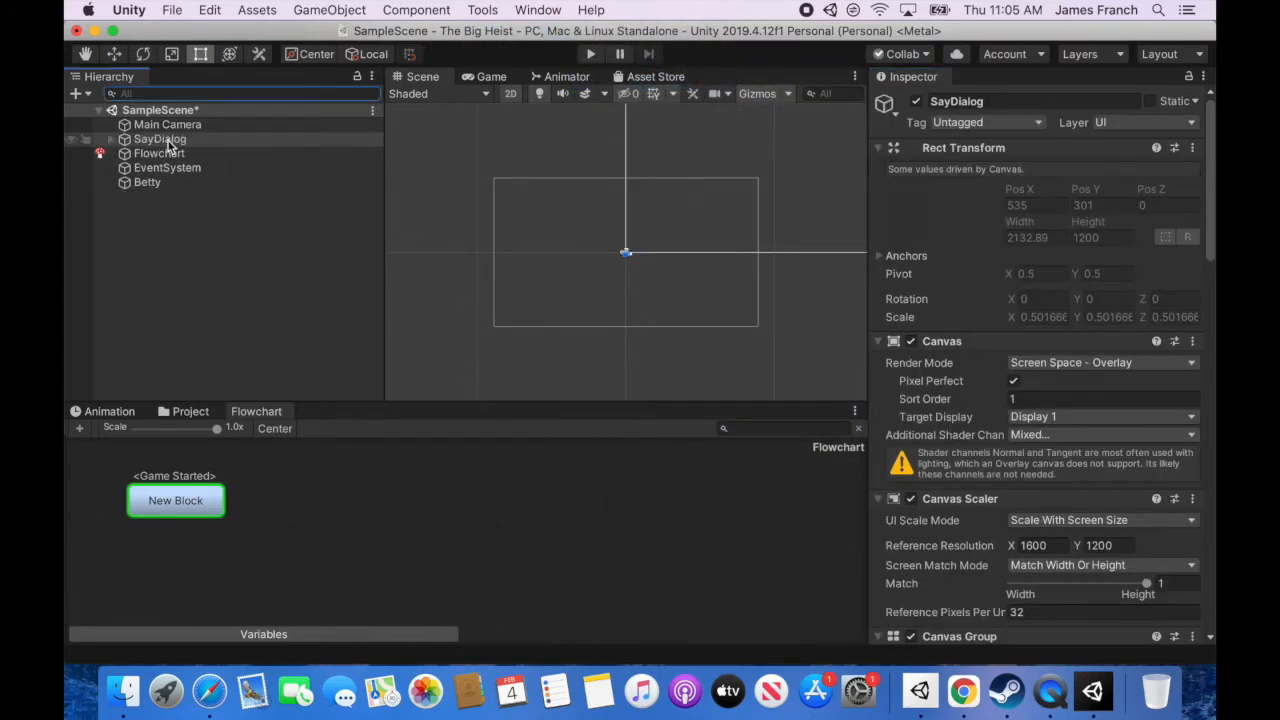
Set the source image of the SayDialog's Panel to None.
{"action": "left_click", "coordinate": [111, 139]}
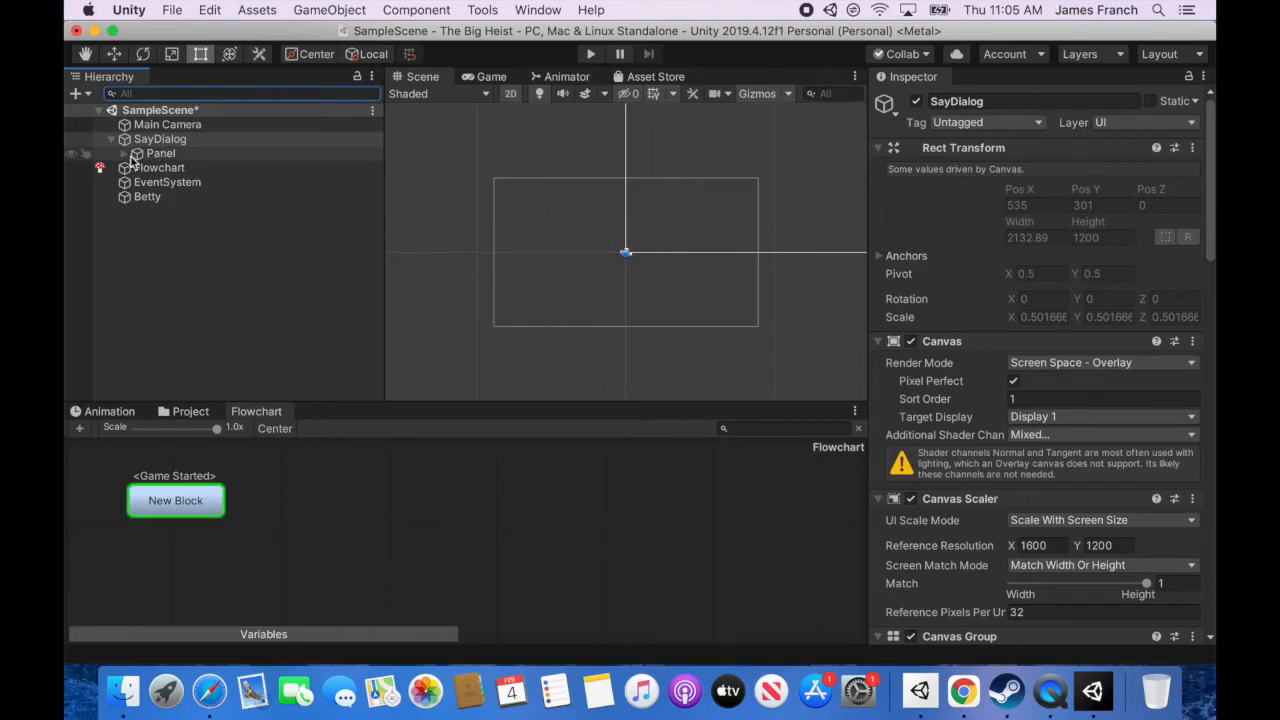
{"action": "left_click", "coordinate": [125, 154]}
{"action": "left_click", "coordinate": [160, 155]}
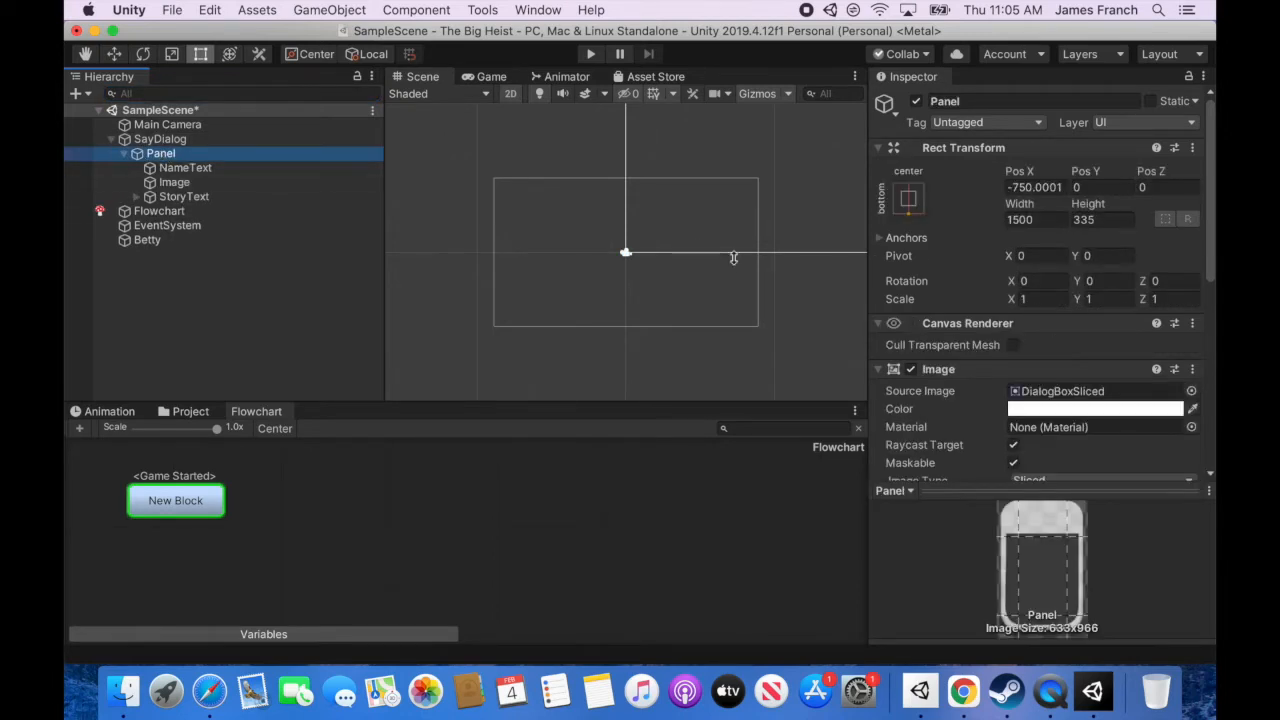
{"action": "left_click", "coordinate": [1191, 392]}
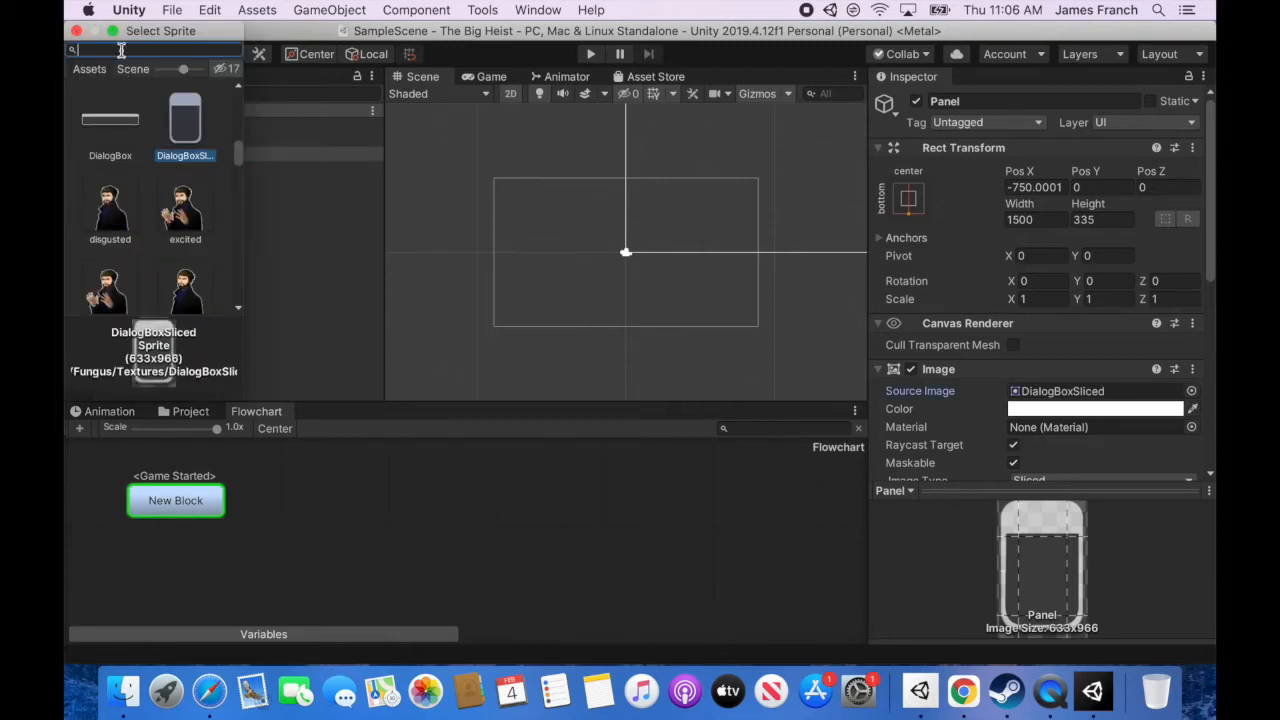
{"action": "type", "text": "None"}
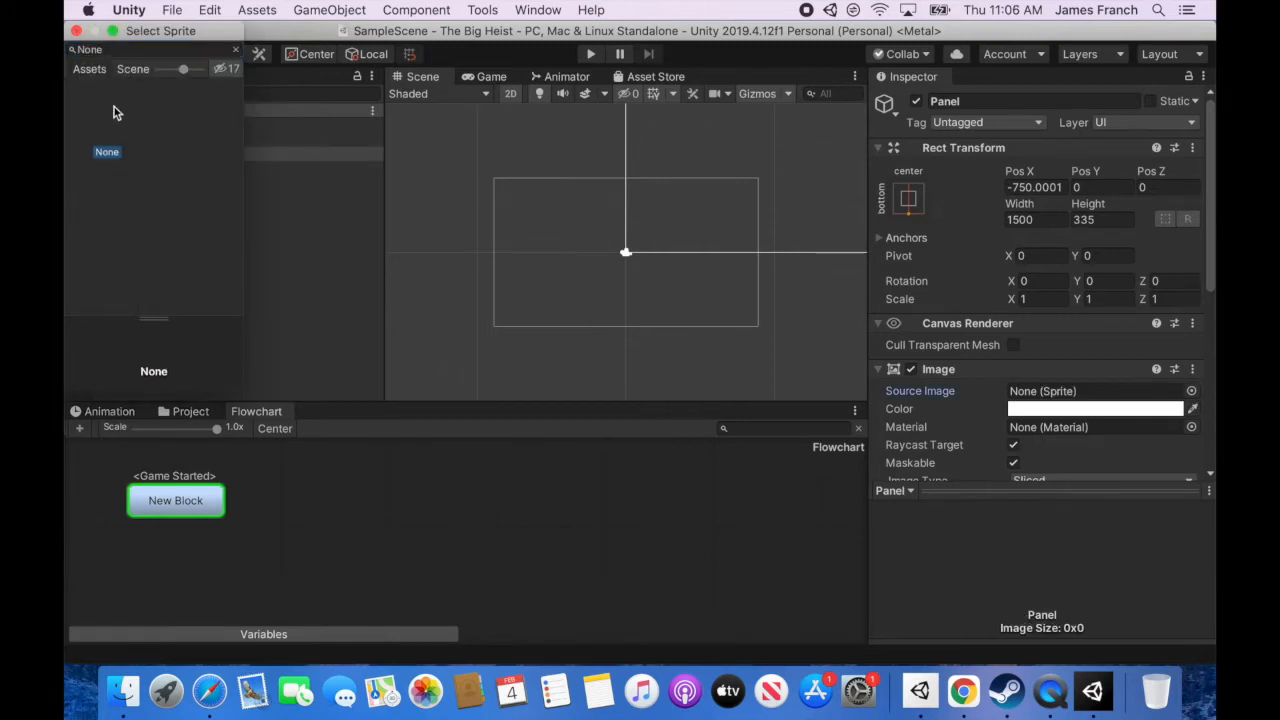
{"action": "double_click", "coordinate": [111, 118]}
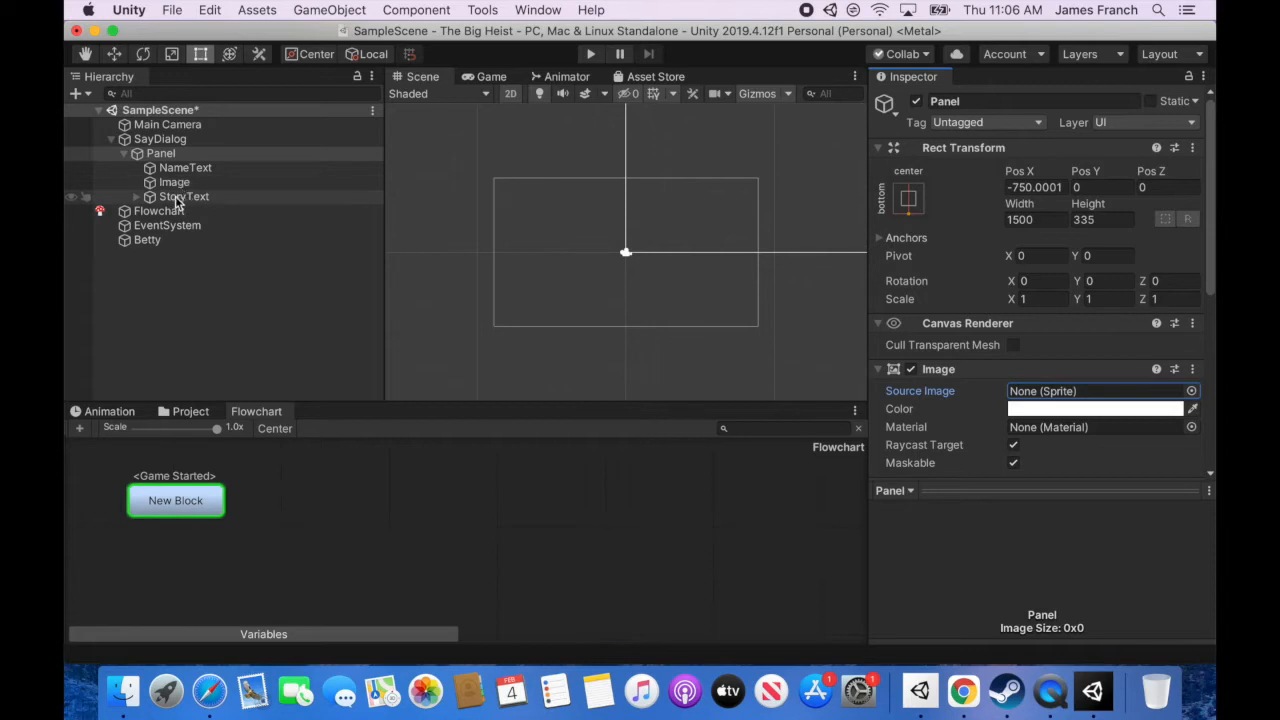
Enlarge the SayDialog's Panel to fill the whole canvas, about 2133 wide by 1200 high.
{"action": "left_click", "coordinate": [137, 198]}
{"action": "left_click", "coordinate": [175, 198]}
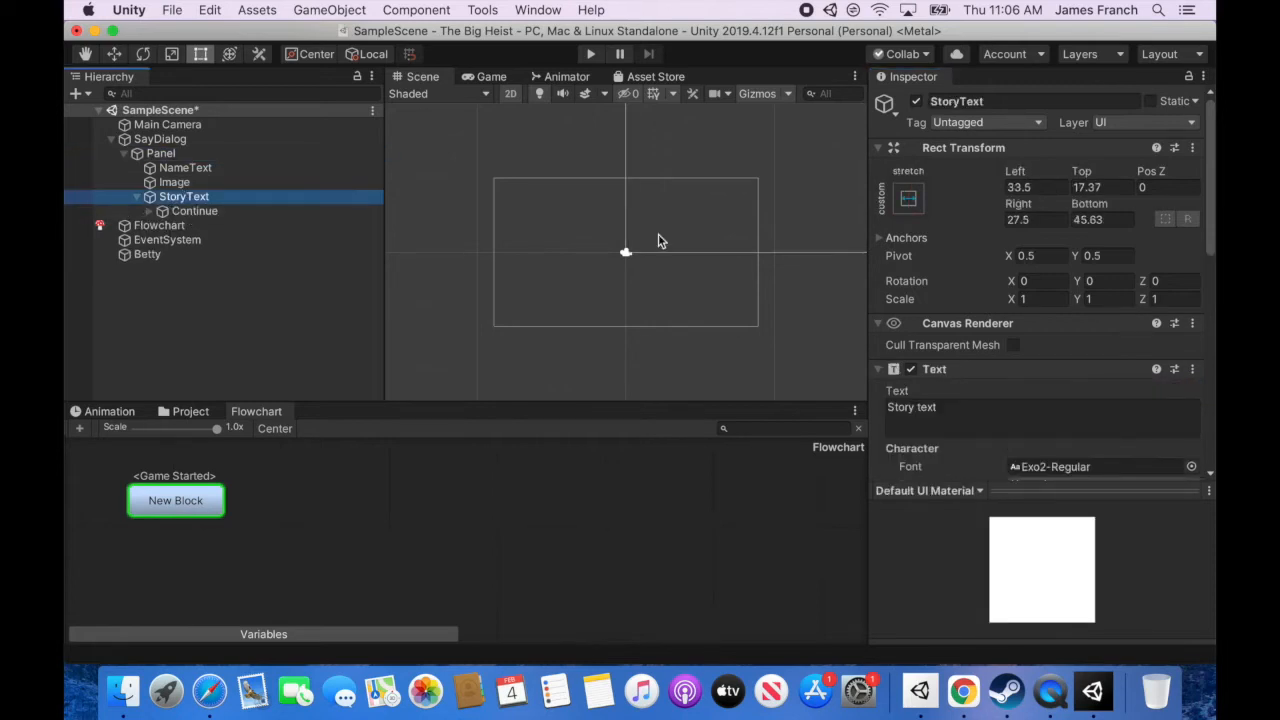
{"action": "left_click", "coordinate": [168, 141]}
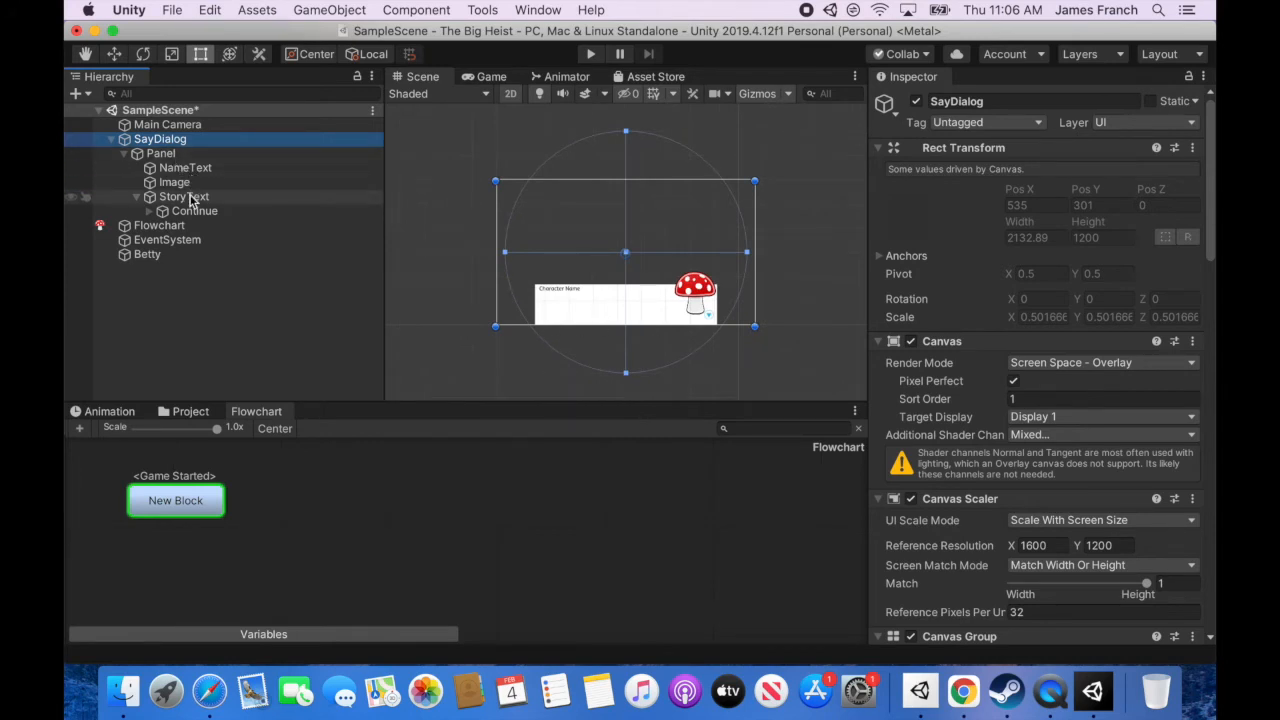
{"action": "left_click", "coordinate": [160, 154]}
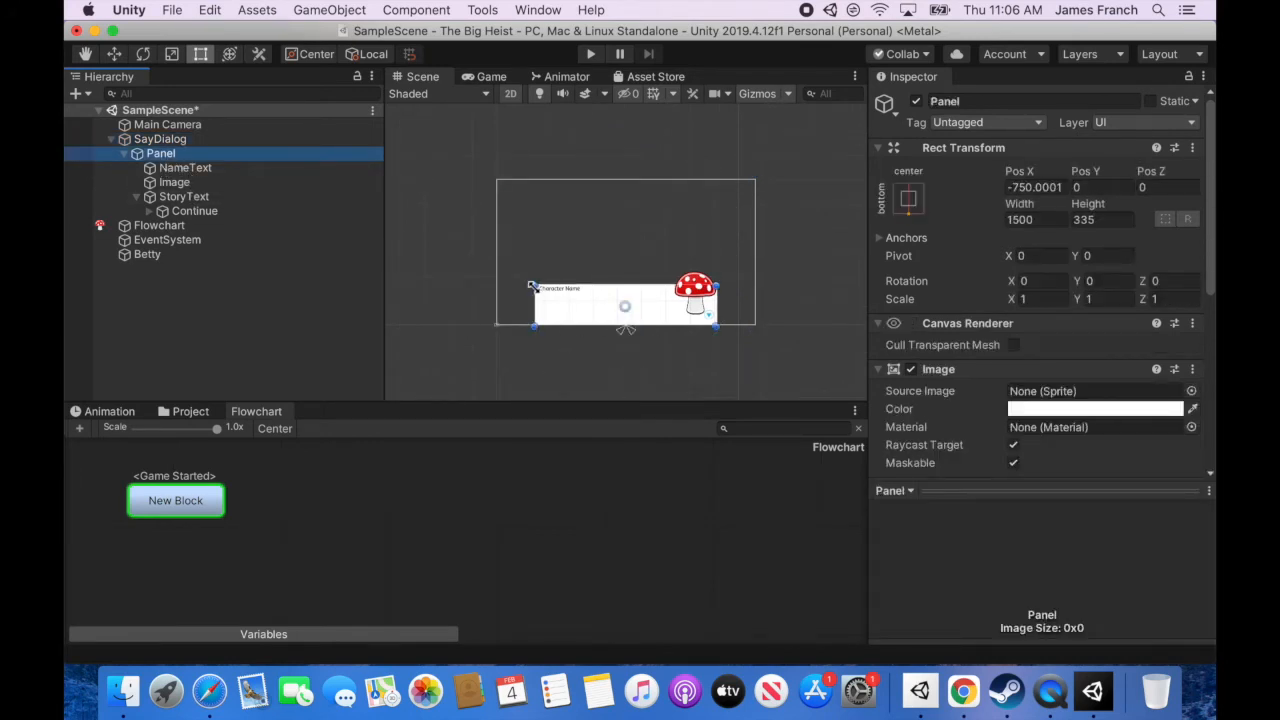
{"action": "left_click_drag", "start_coordinate": [533, 283], "coordinate": [496, 181]}
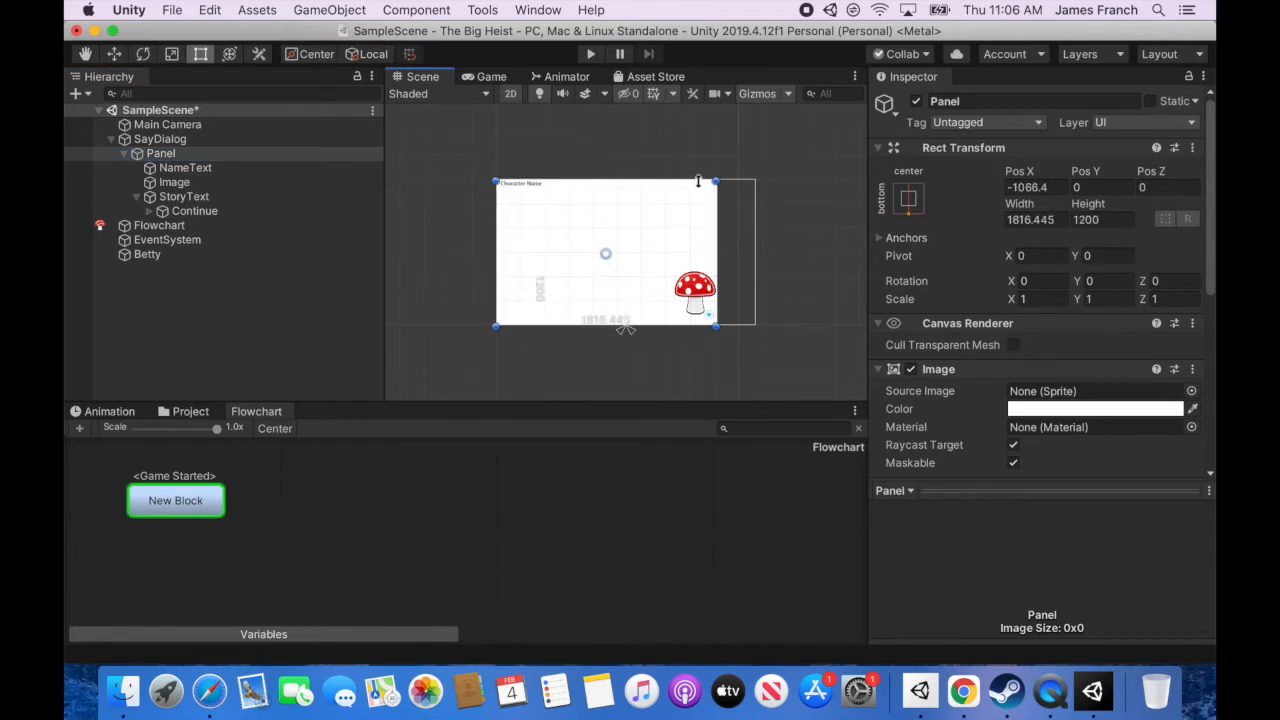
{"action": "left_click_drag", "start_coordinate": [713, 181], "coordinate": [756, 180]}
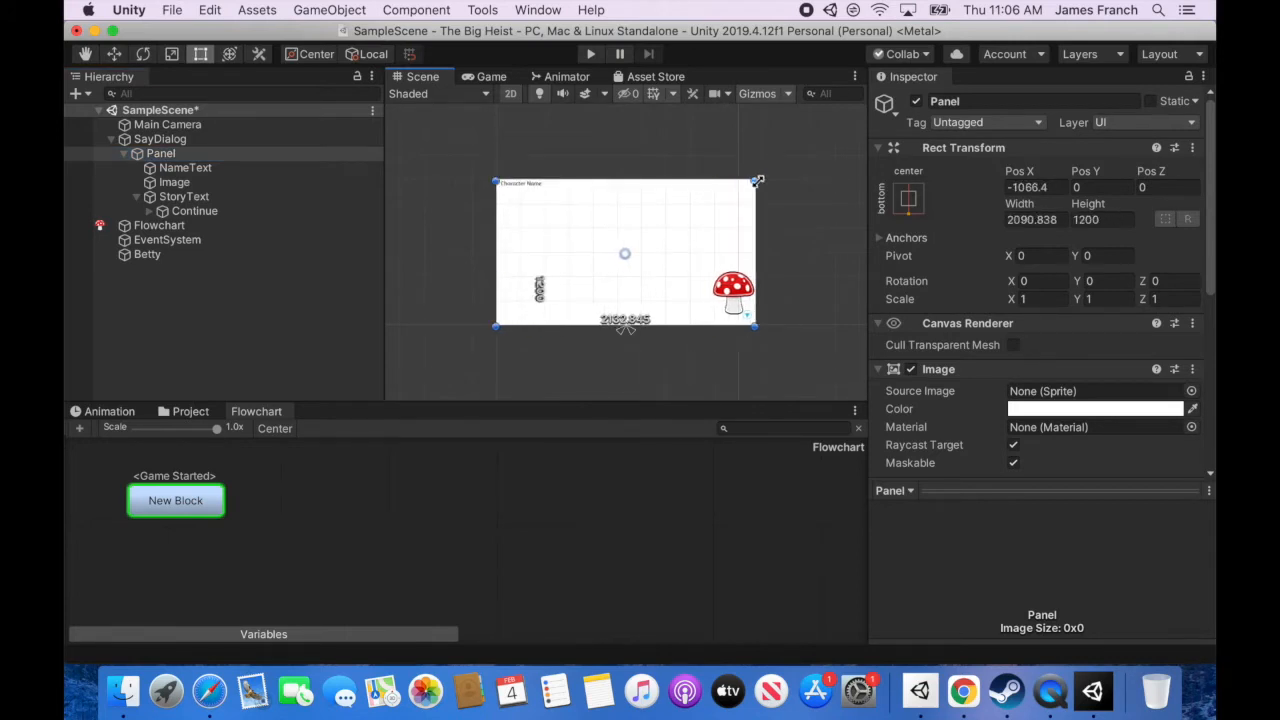
Set the font size of the dialog's StoryText to 300.
{"action": "left_click", "coordinate": [185, 197]}
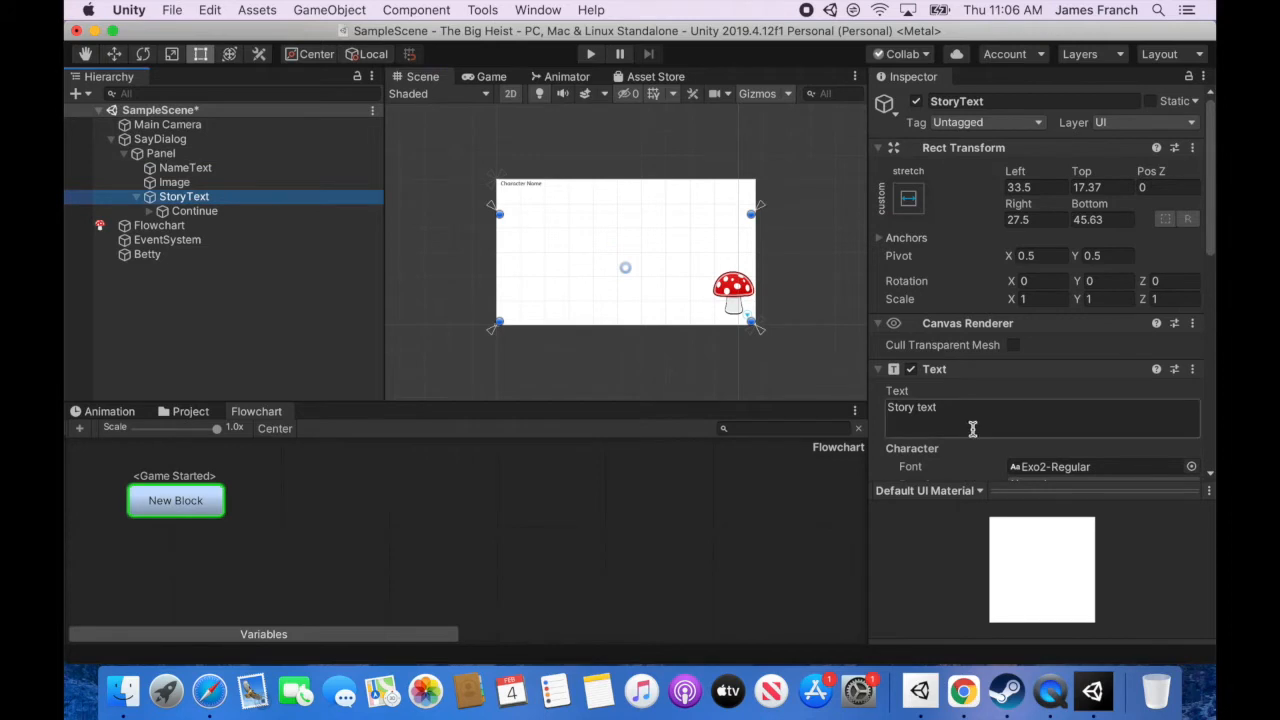
{"action": "left_click_drag", "start_coordinate": [1212, 279], "coordinate": [1212, 340]}
{"action": "left_click_drag", "start_coordinate": [1040, 257], "coordinate": [999, 259]}
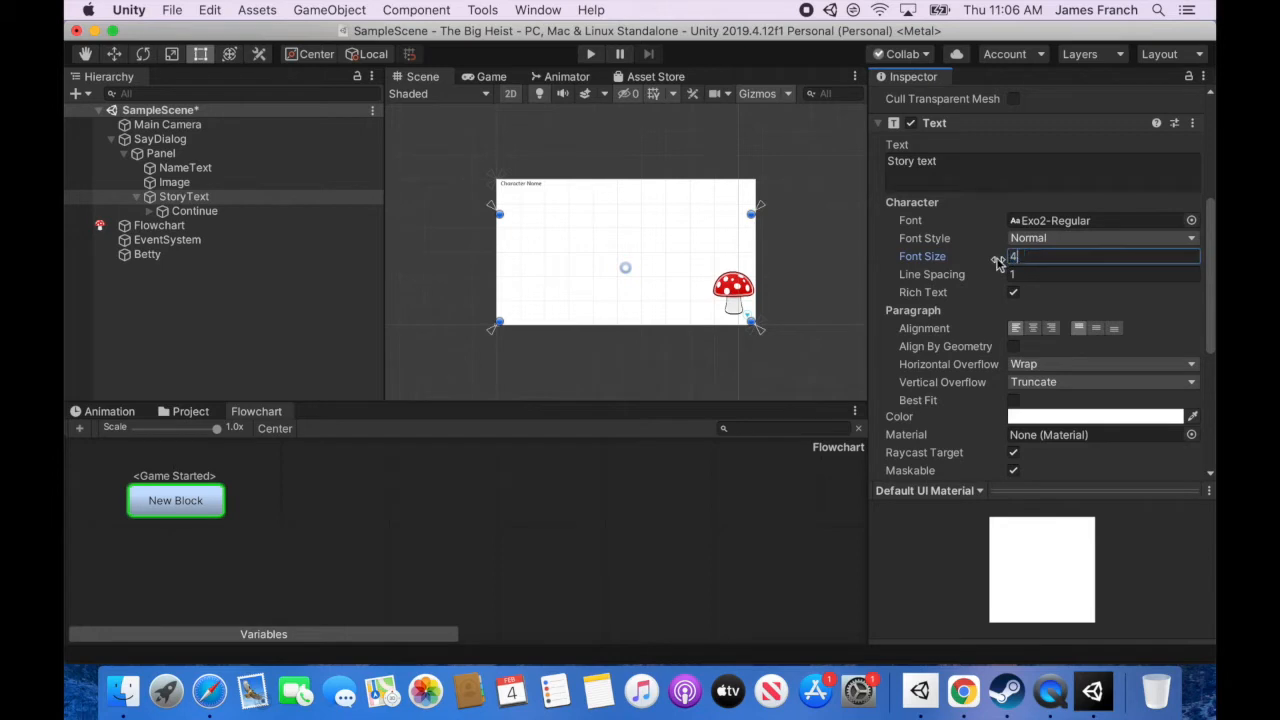
Color the StoryText grey and center it horizontally.
{"action": "left_click", "coordinate": [1095, 417]}
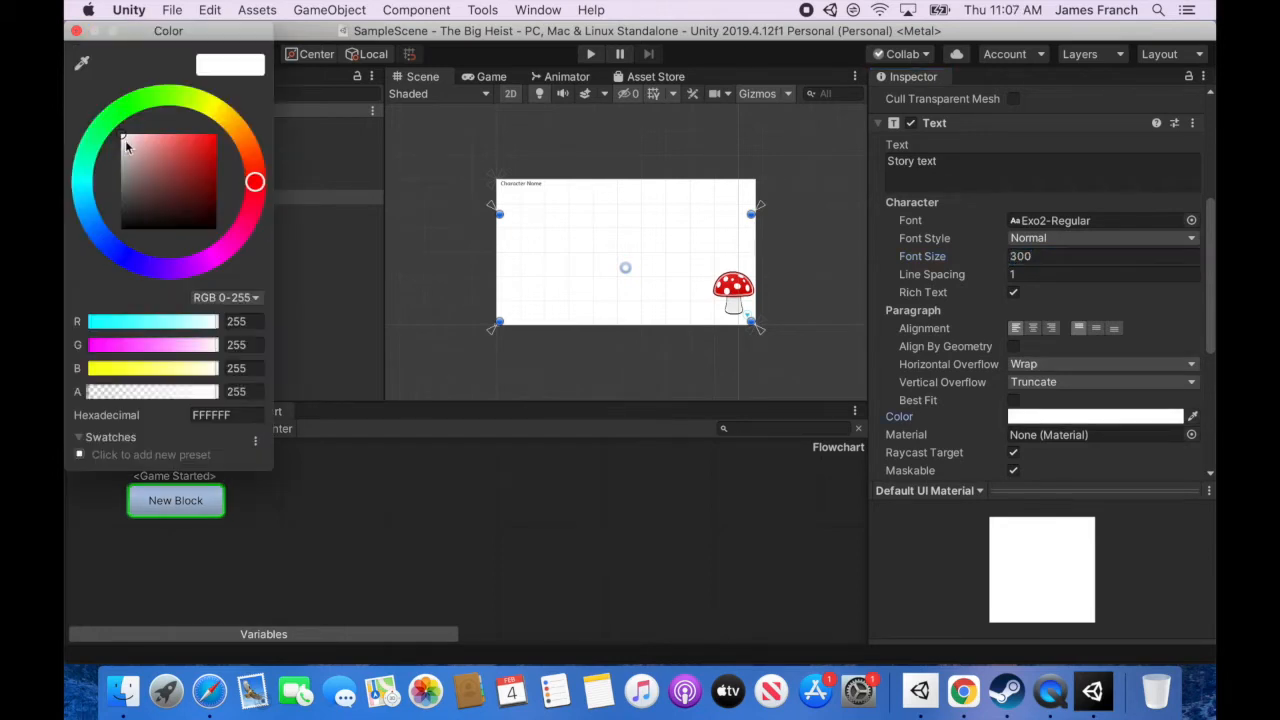
{"action": "left_click_drag", "start_coordinate": [126, 145], "coordinate": [121, 170]}
{"action": "left_click", "coordinate": [1040, 258]}
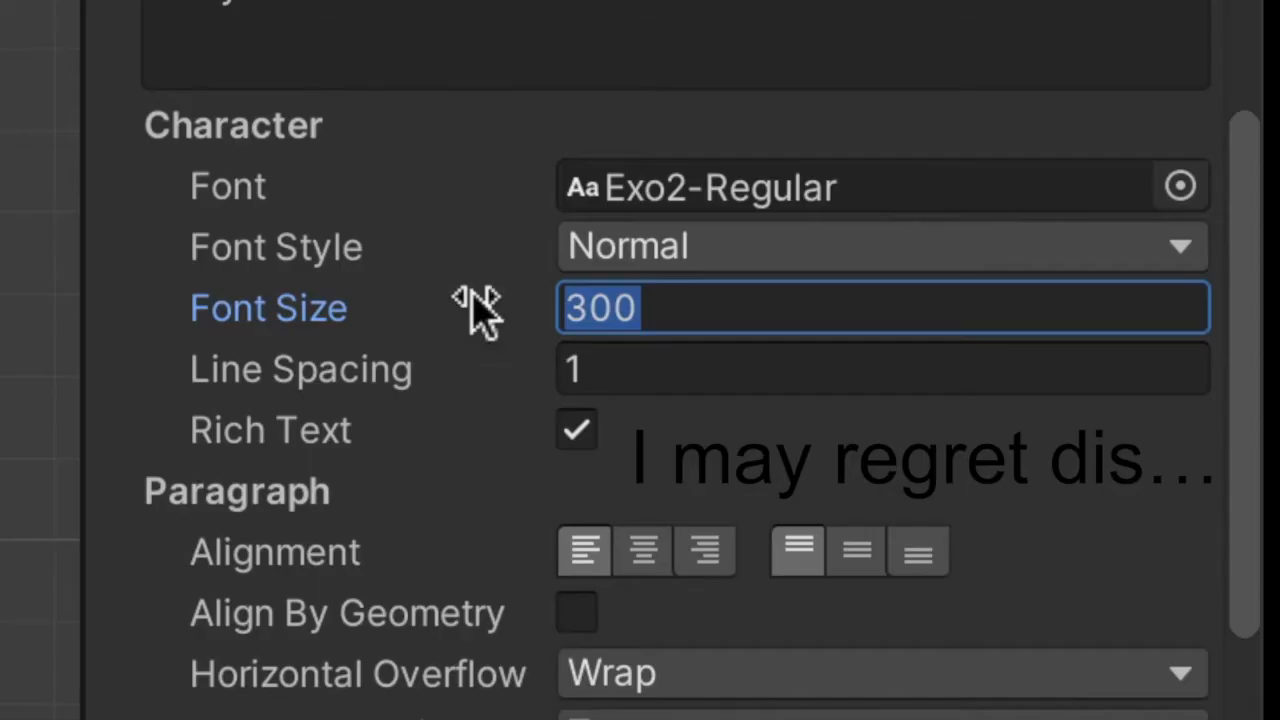
{"action": "type", "text": "600"}
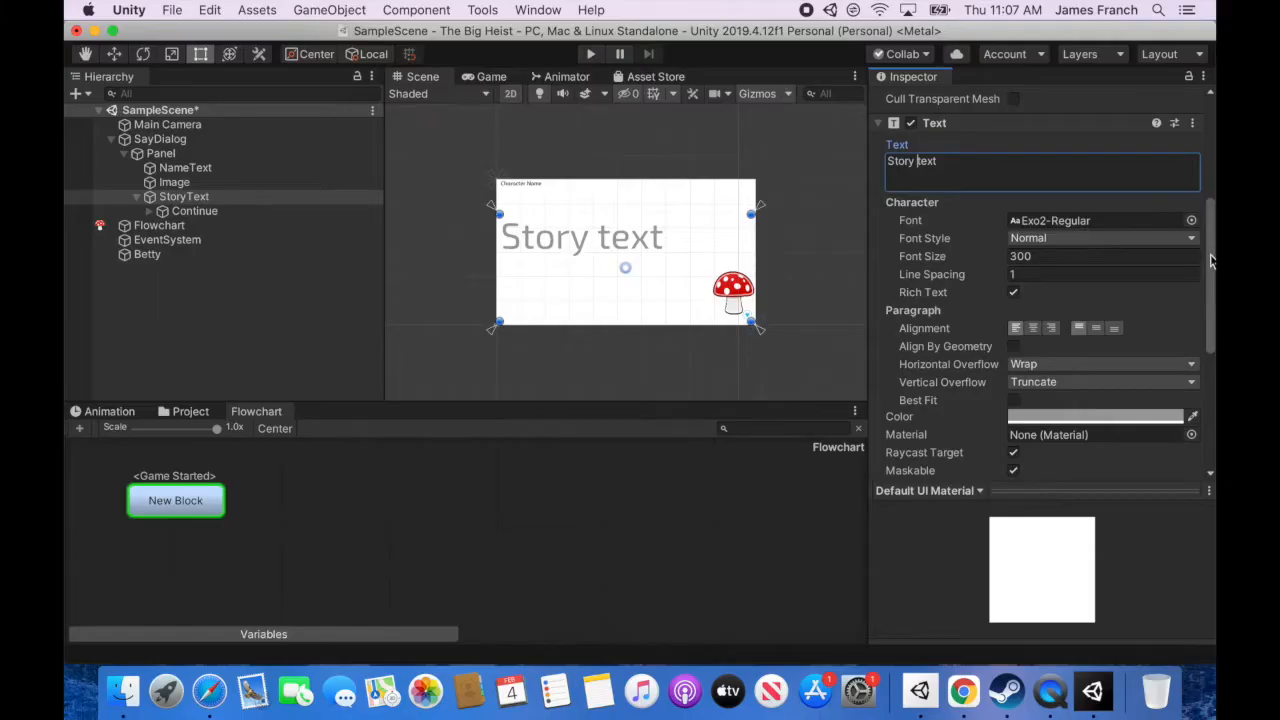
{"action": "left_click", "coordinate": [1035, 330]}
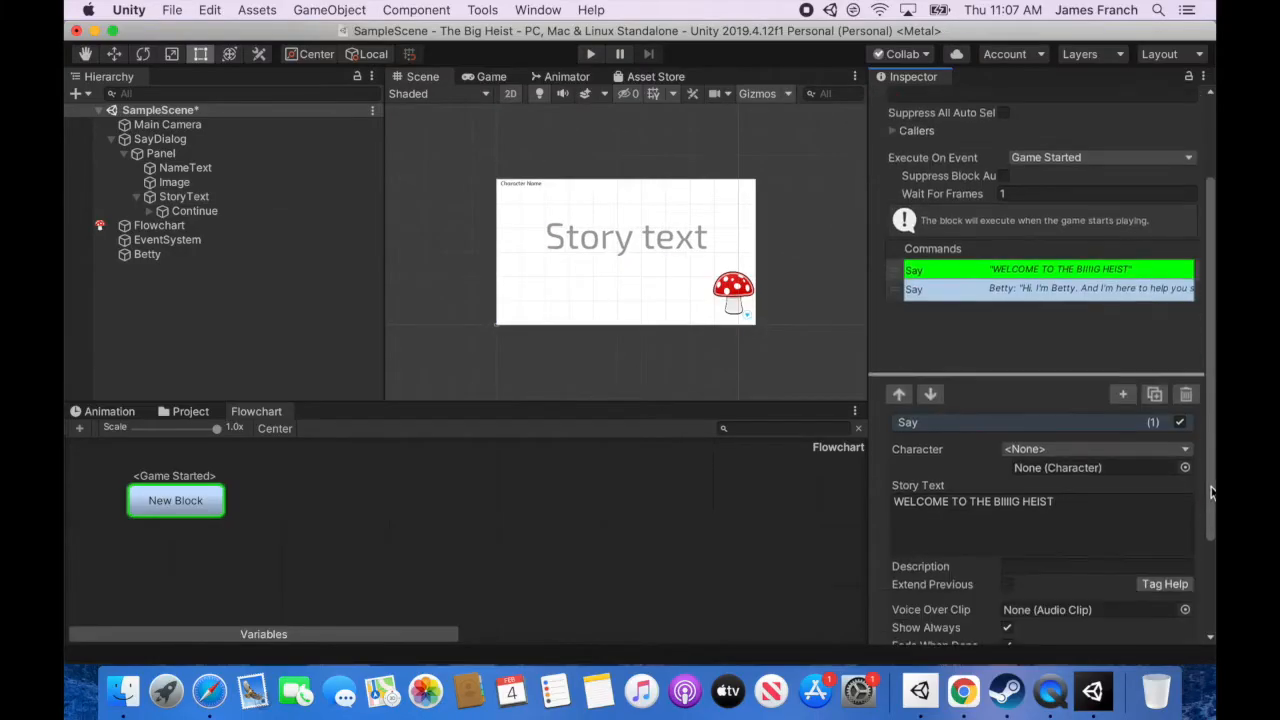
Rename the SayDialog object to Title Text.
{"action": "scroll", "coordinate": [1130, 500], "scroll_direction": "down", "scroll_amount": 3}
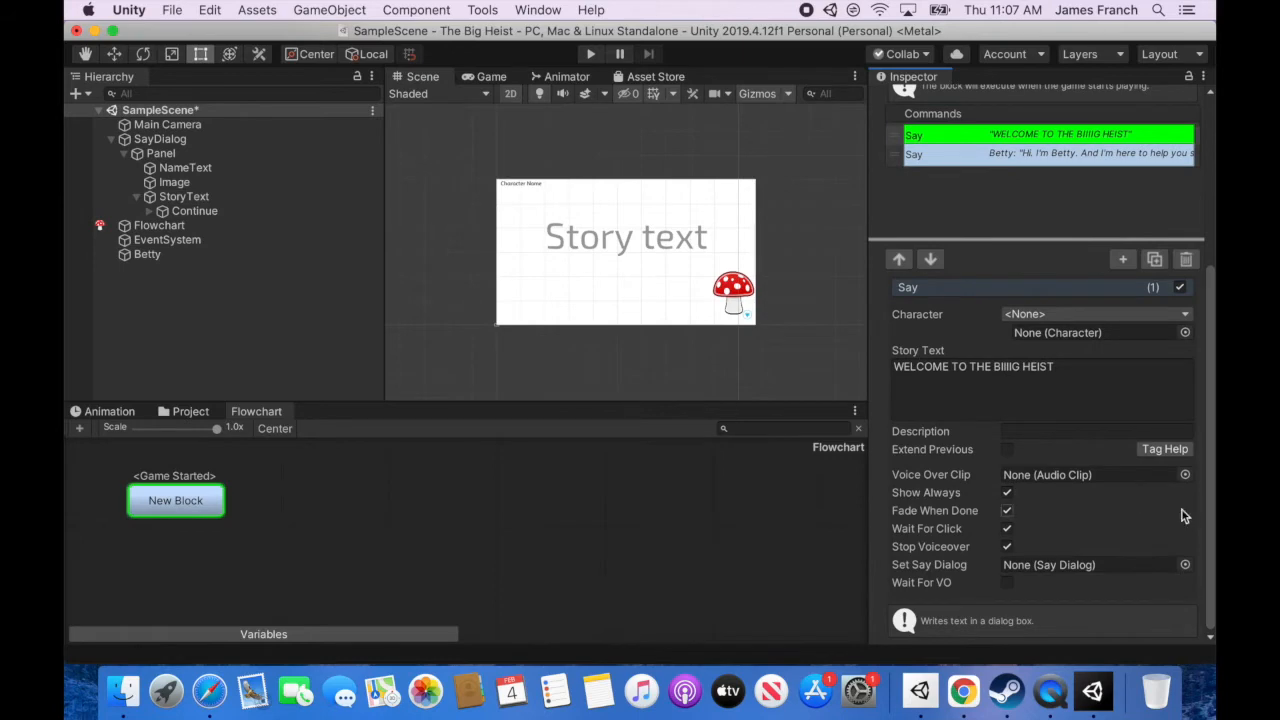
{"action": "left_click", "coordinate": [160, 139]}
{"action": "left_click", "coordinate": [1210, 303]}
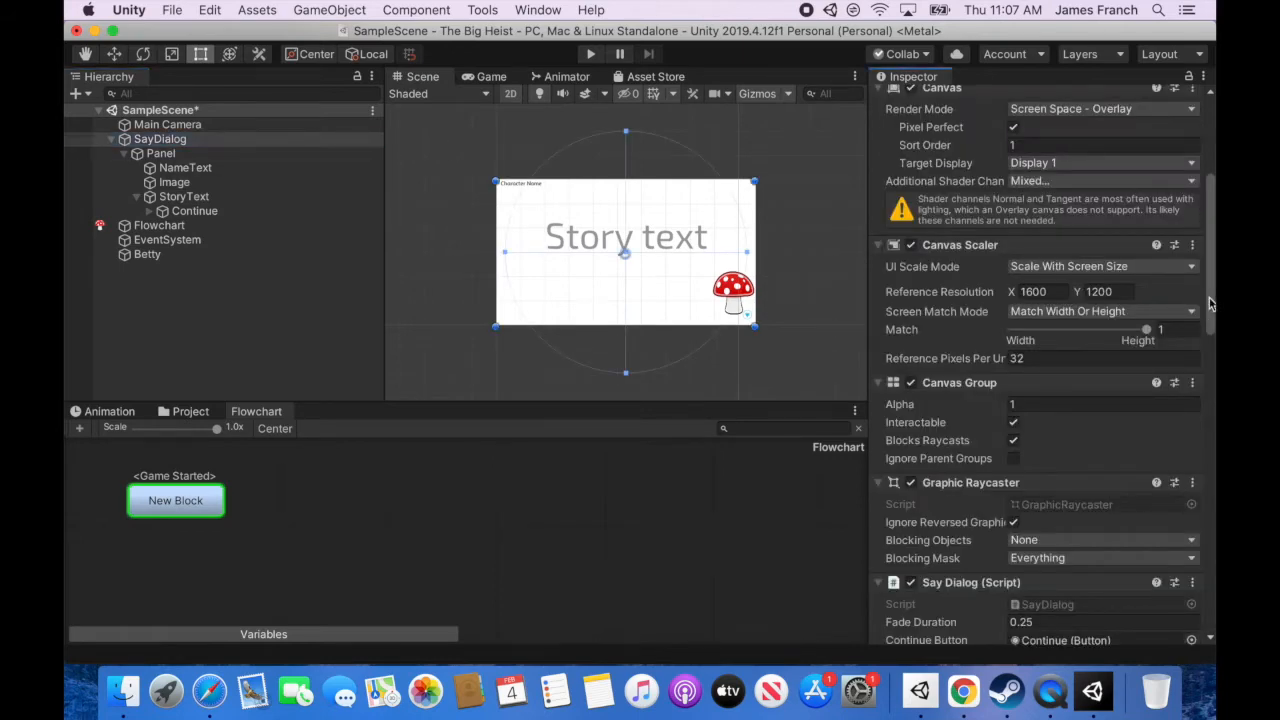
{"action": "left_click_drag", "start_coordinate": [1210, 303], "coordinate": [1204, 205]}
{"action": "left_click_drag", "start_coordinate": [991, 104], "coordinate": [917, 104]}
{"action": "type", "text": "Title Text"}
{"action": "key", "text": "Return"}
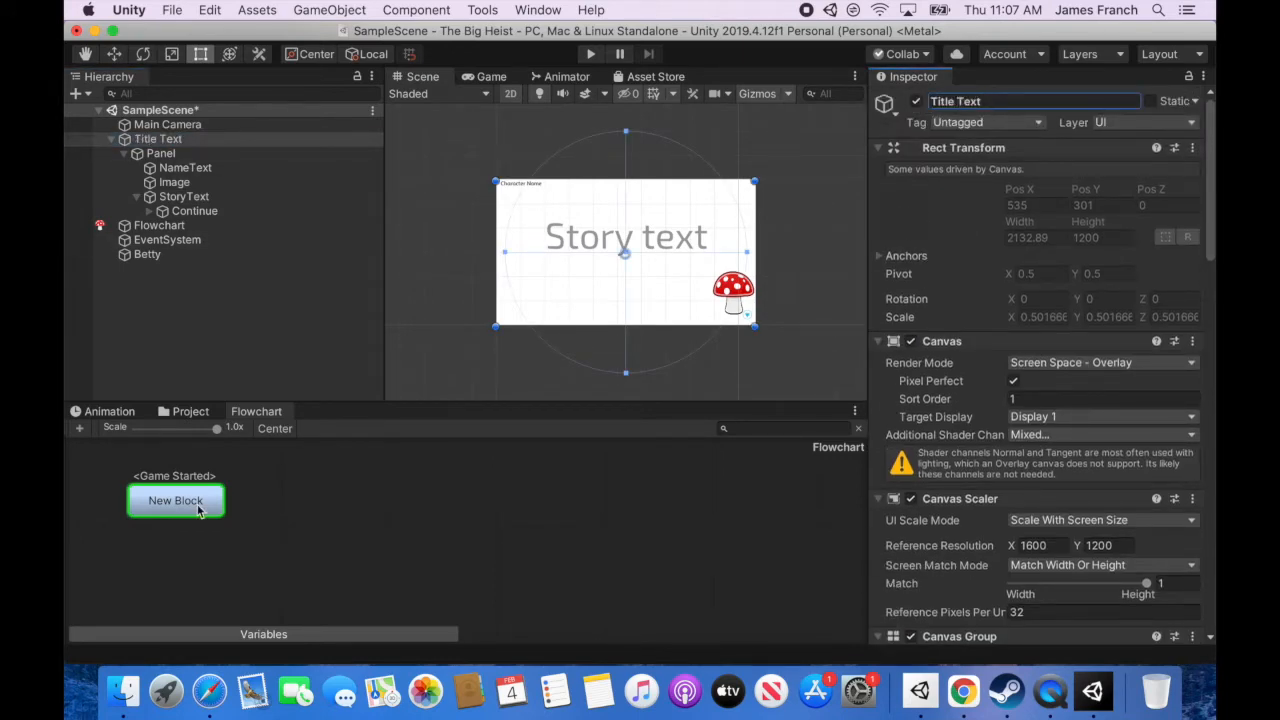
Assign Title Text as the Set Say Dialog of the welcome Say command in New Block.
{"action": "left_click", "coordinate": [195, 502]}
{"action": "left_click", "coordinate": [1124, 397]}
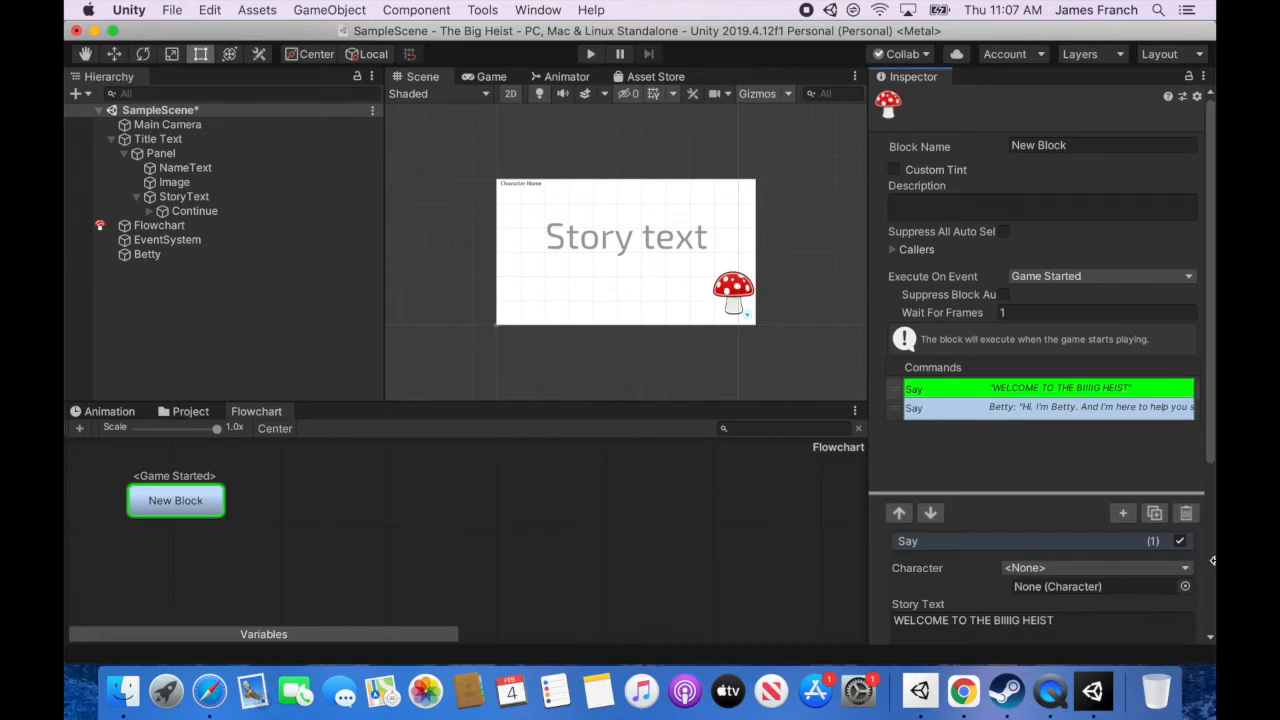
{"action": "scroll", "coordinate": [1210, 470], "scroll_direction": "down", "scroll_amount": 2}
{"action": "scroll", "coordinate": [1210, 470], "scroll_direction": "down", "scroll_amount": 5}
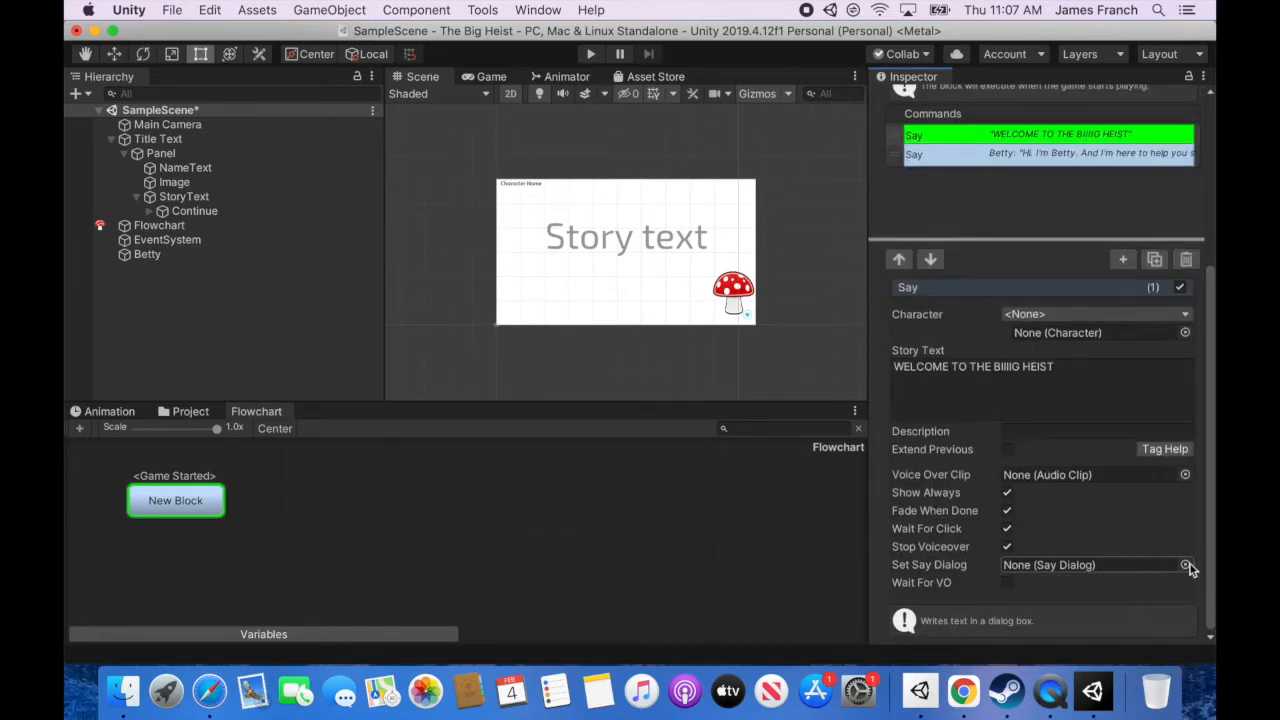
{"action": "left_click_drag", "start_coordinate": [158, 140], "coordinate": [1052, 570]}
{"action": "left_click", "coordinate": [1185, 565]}
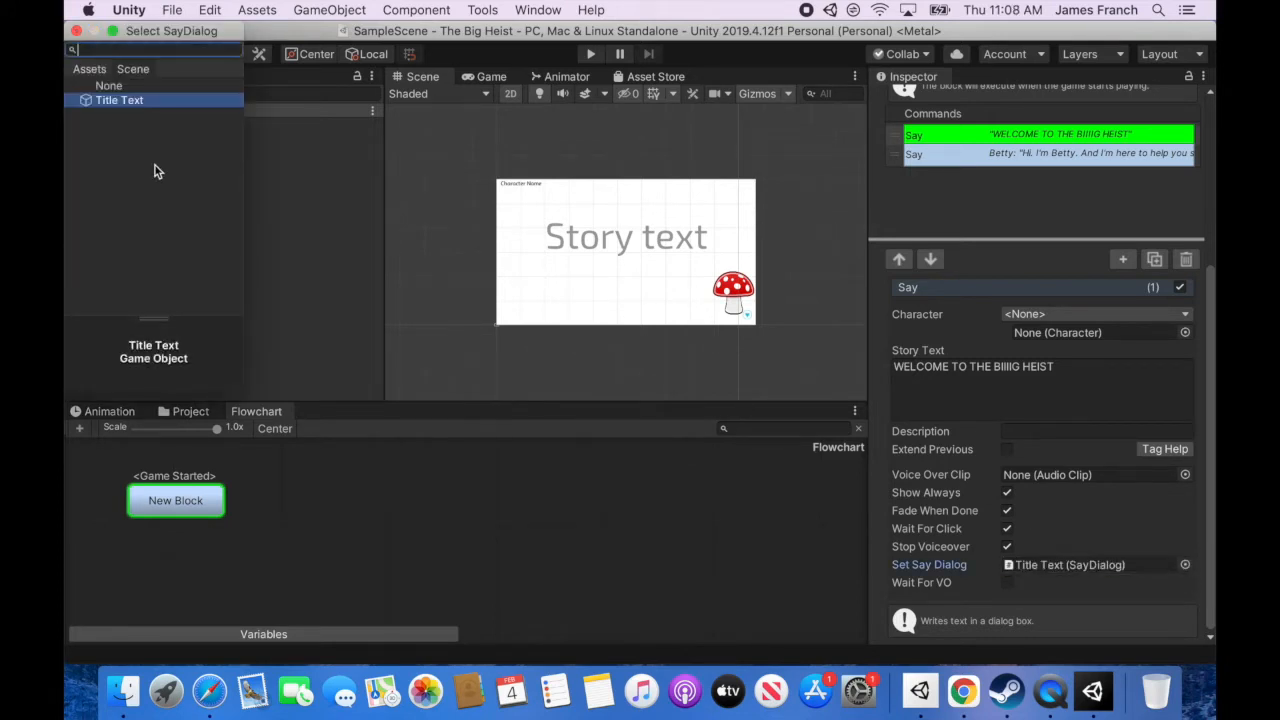
{"action": "double_click", "coordinate": [127, 102]}
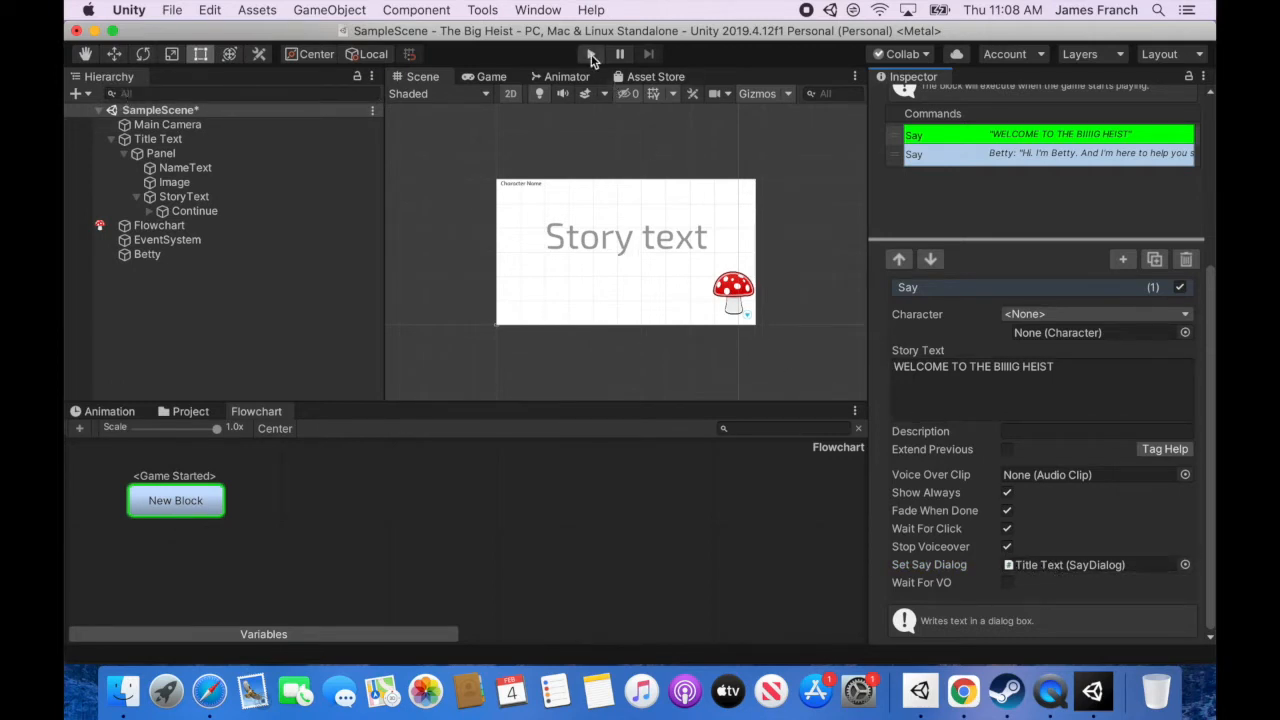
Play the game to preview the full-screen title dialog and advance past the welcome line to Betty's line.
{"action": "left_click", "coordinate": [591, 55]}
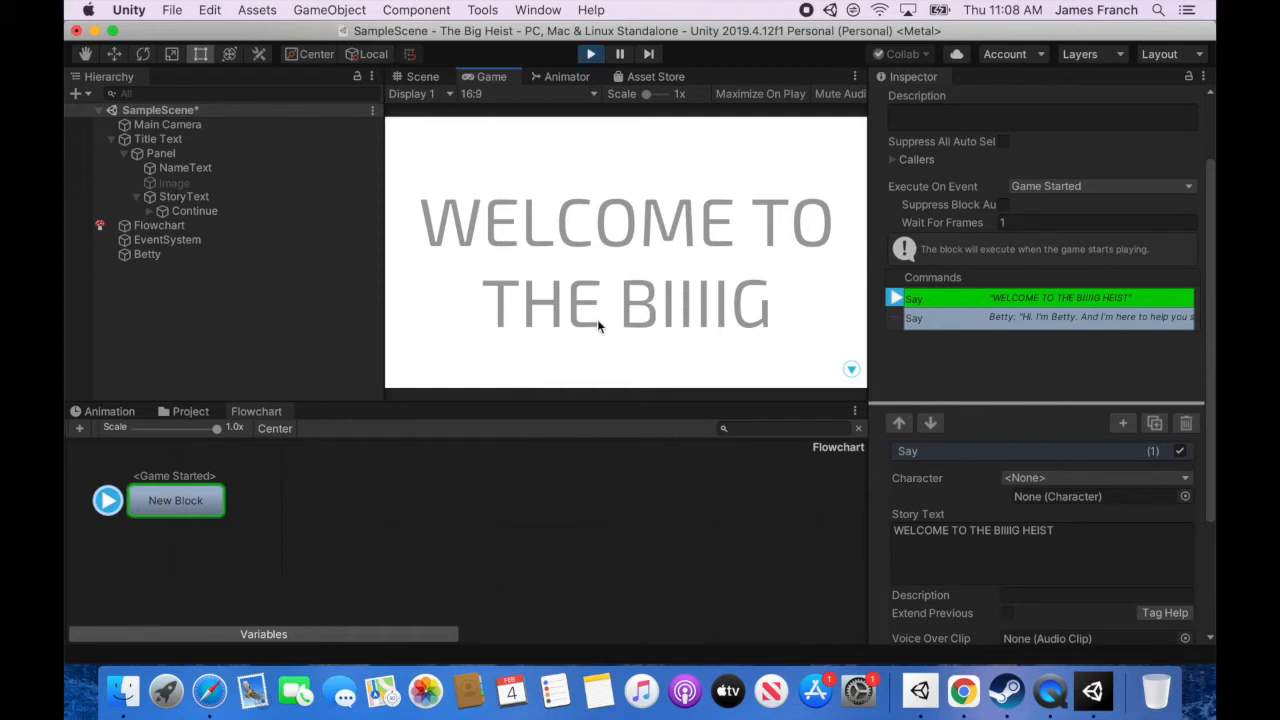
{"action": "left_click", "coordinate": [703, 364]}
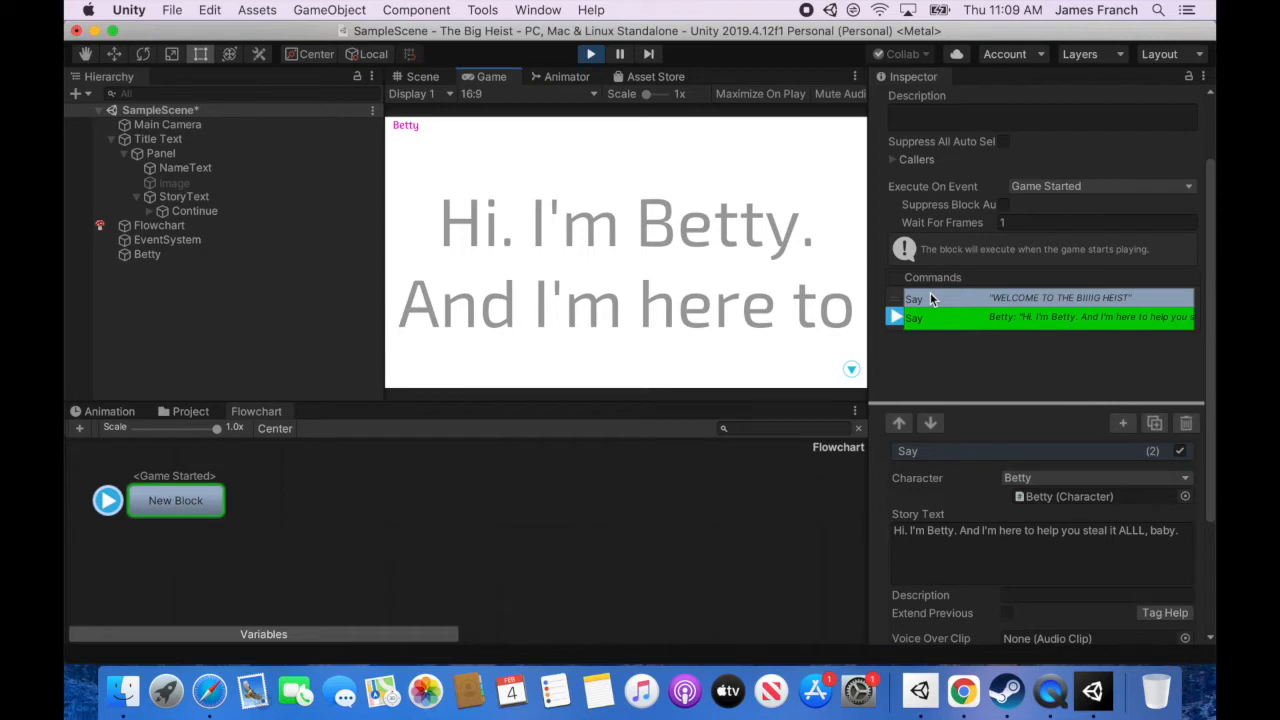
Stop the game and create a new Fungus Say Dialog in the scene.
{"action": "left_click", "coordinate": [592, 54]}
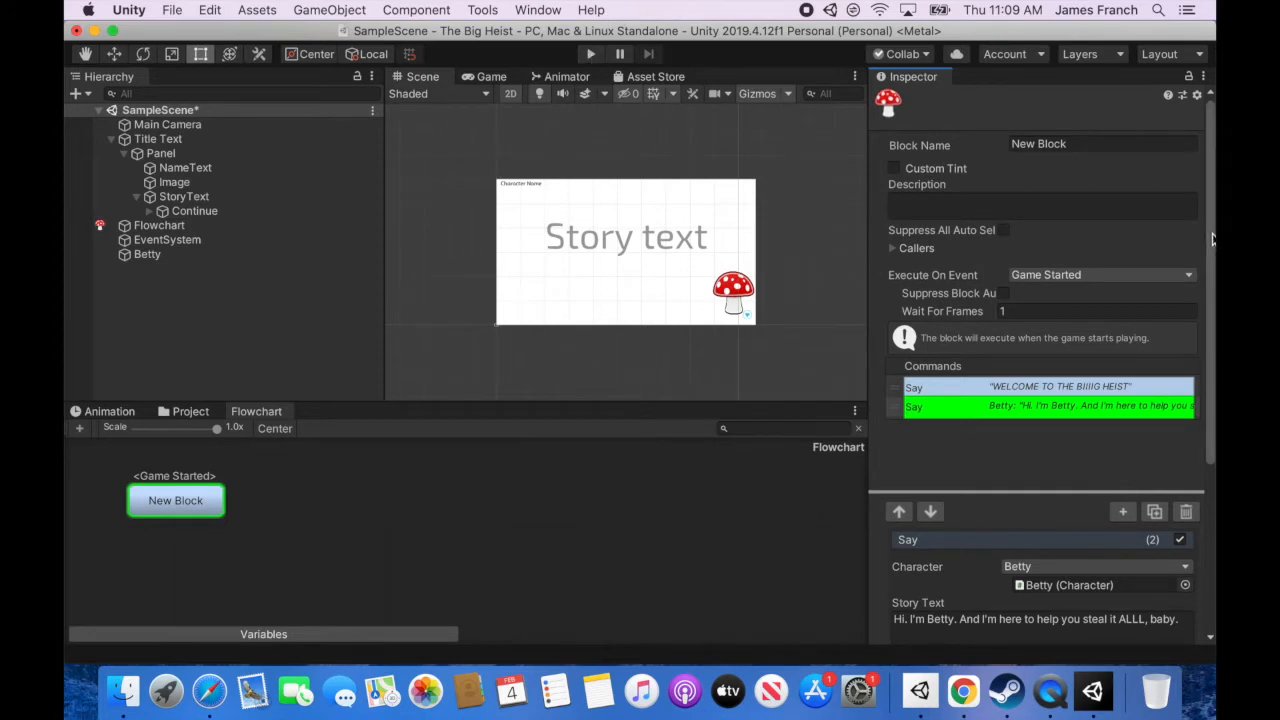
{"action": "scroll", "coordinate": [1210, 243], "scroll_direction": "down", "scroll_amount": 3}
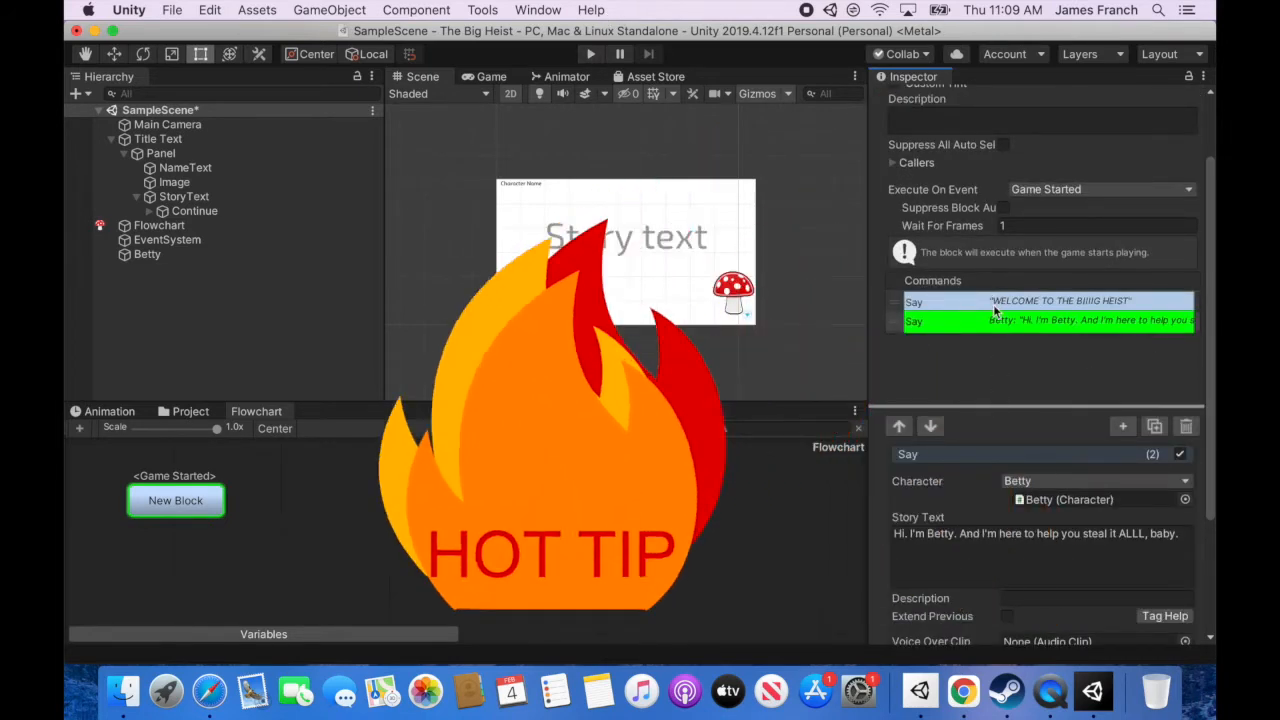
{"action": "scroll", "coordinate": [1212, 470], "scroll_direction": "down", "scroll_amount": 2}
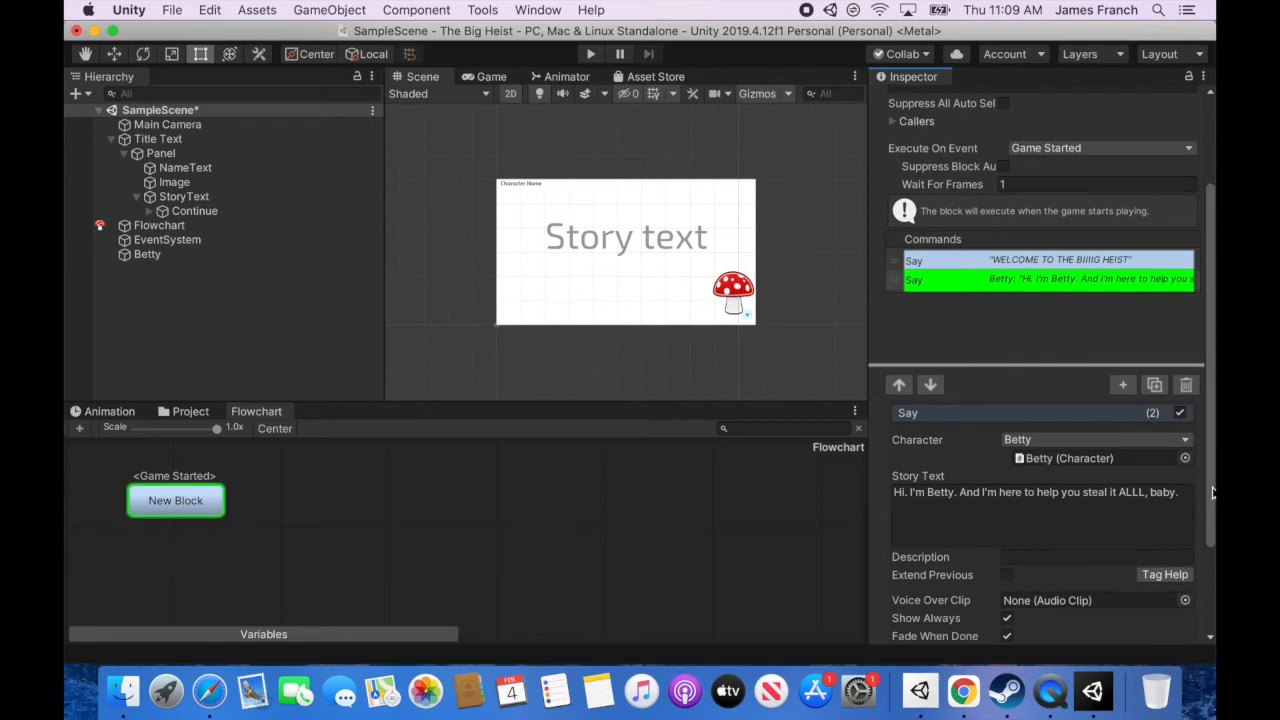
{"action": "left_click", "coordinate": [481, 11]}
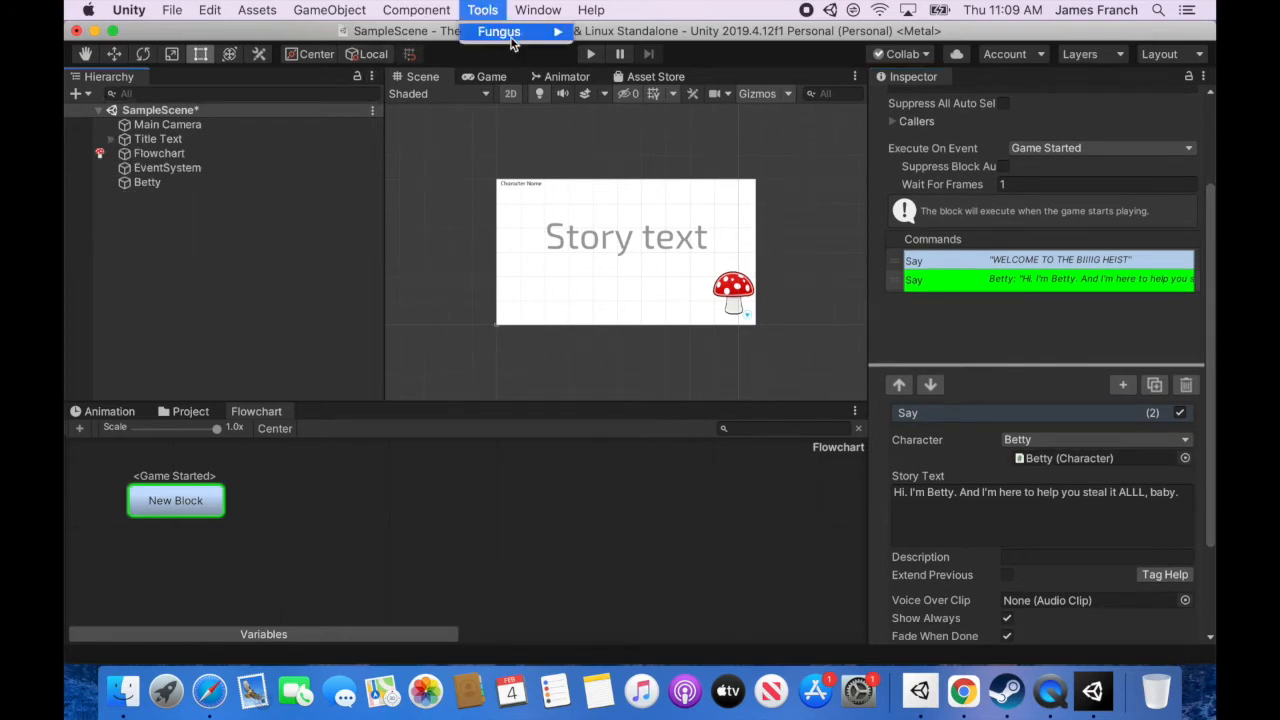
{"action": "mouse_move", "coordinate": [530, 33]}
{"action": "mouse_move", "coordinate": [638, 83]}
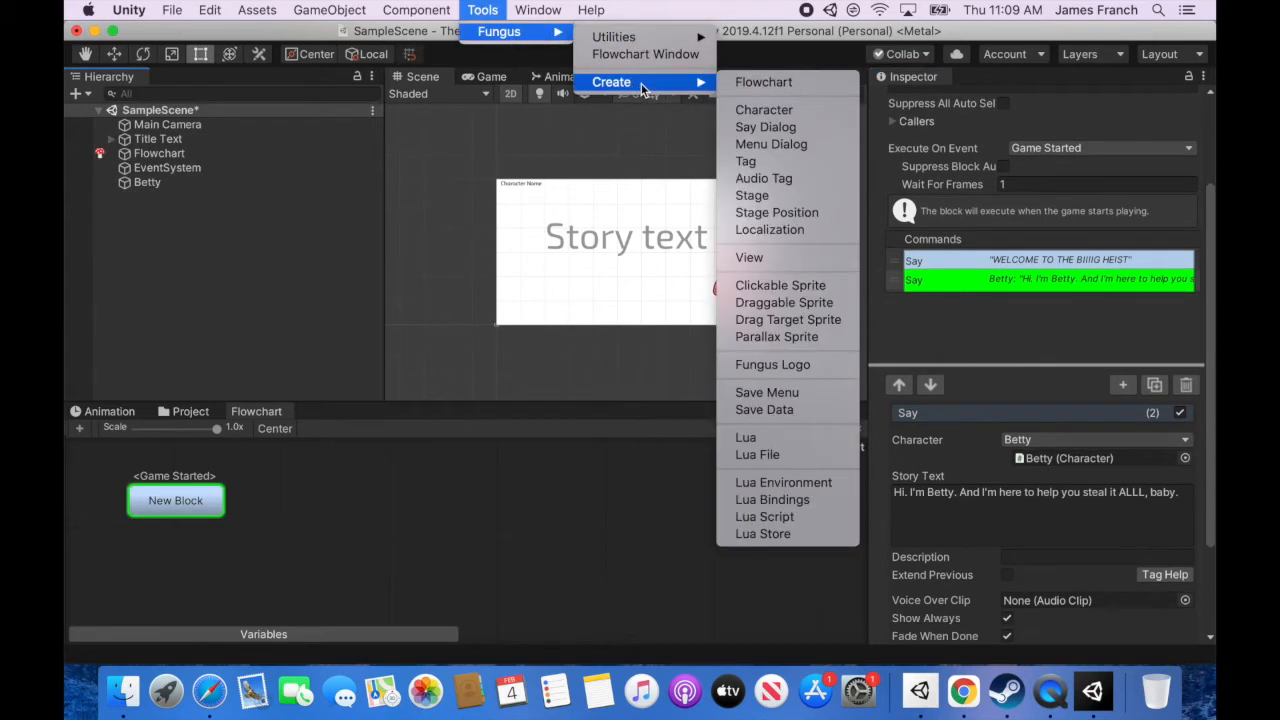
{"action": "left_click", "coordinate": [766, 126]}
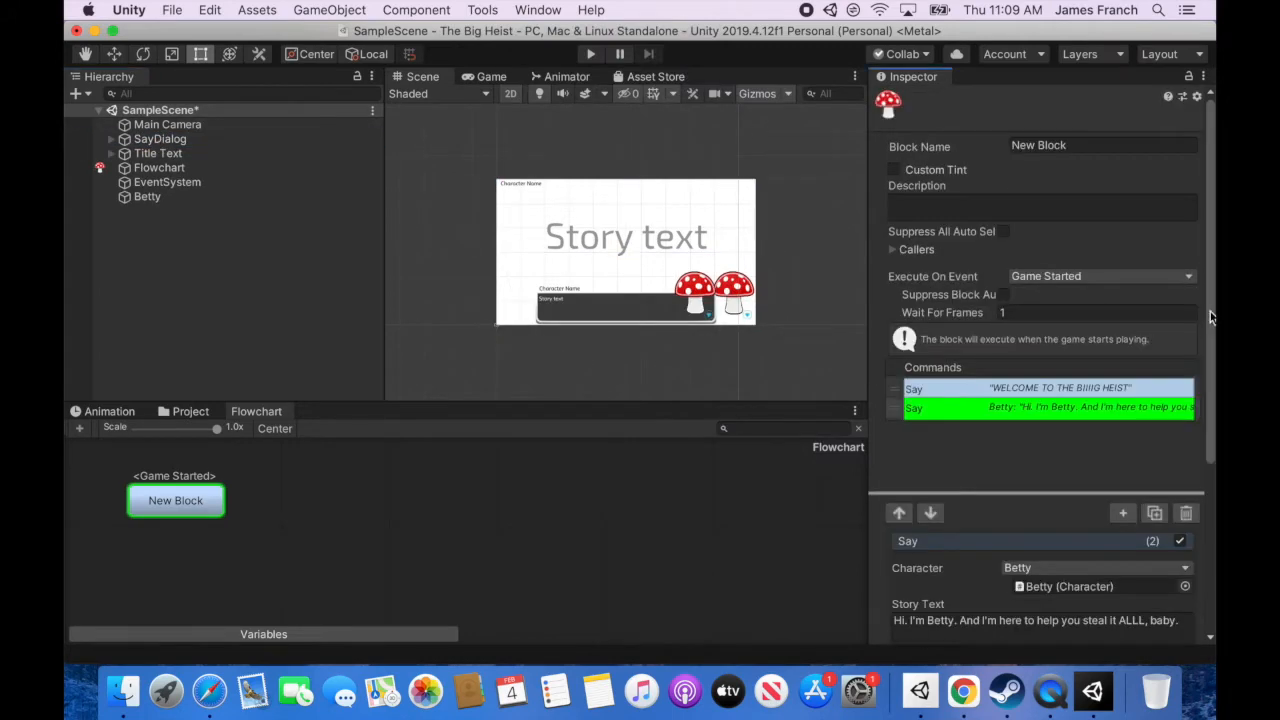
Insert a Set Say Dialog command between the welcome Say and Betty's Say in New Block.
{"action": "left_click_drag", "start_coordinate": [1211, 317], "coordinate": [1211, 557]}
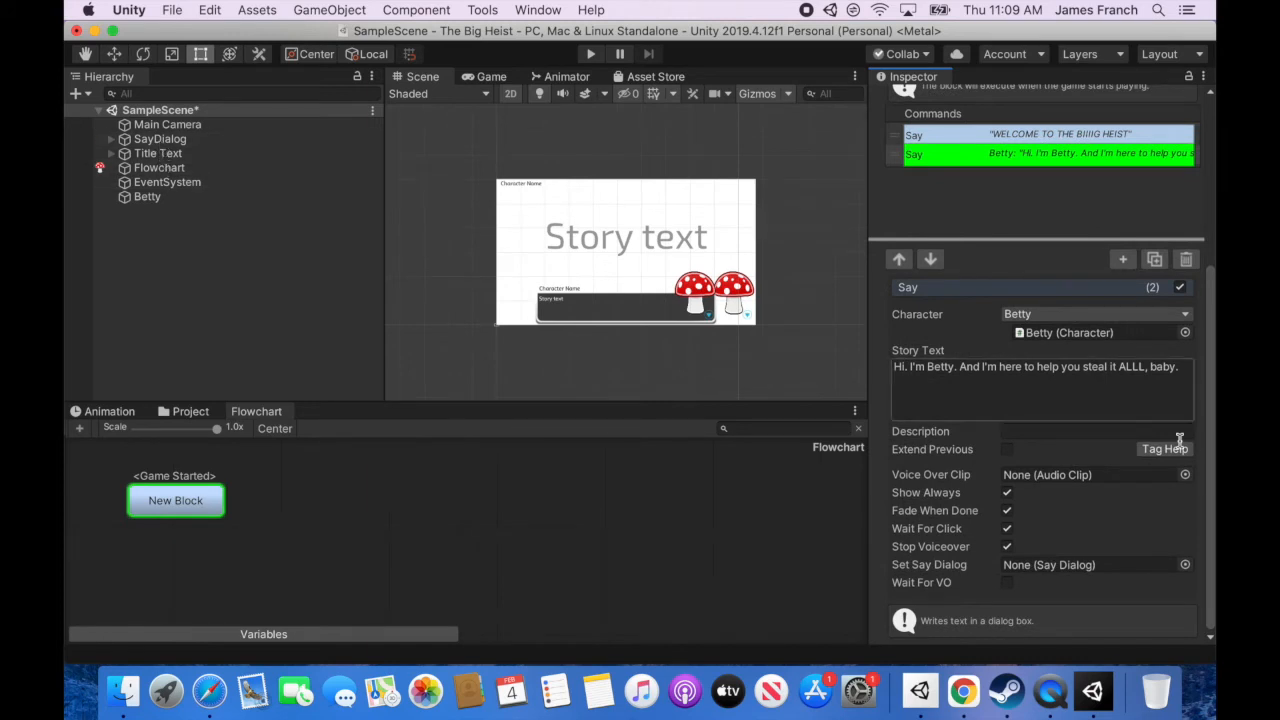
{"action": "left_click_drag", "start_coordinate": [1211, 377], "coordinate": [1211, 288]}
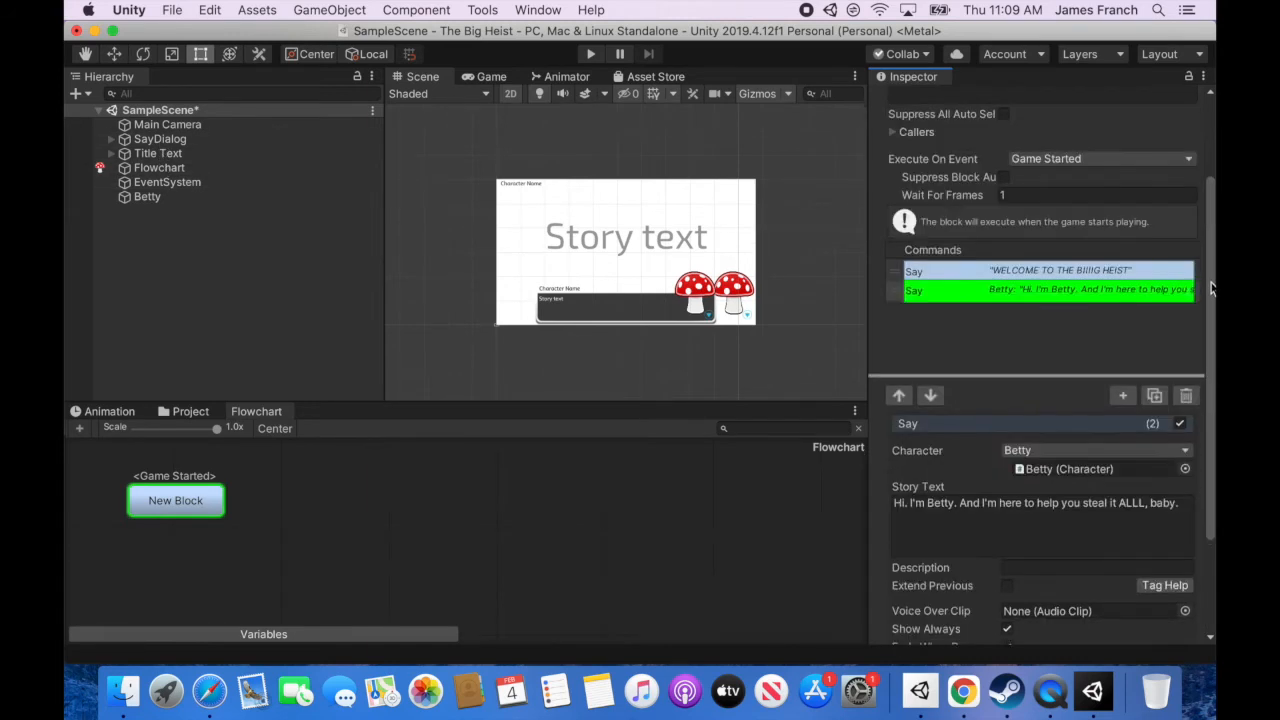
{"action": "left_click", "coordinate": [1094, 269]}
{"action": "left_click", "coordinate": [1124, 395]}
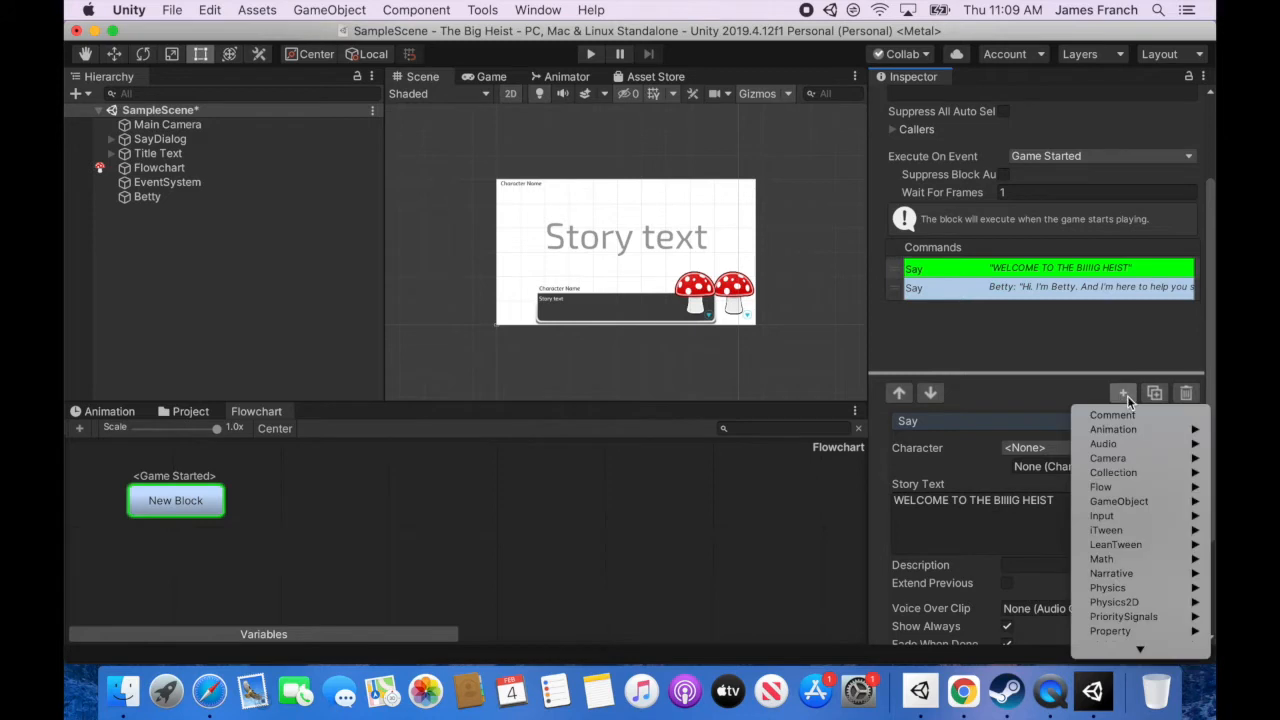
{"action": "mouse_move", "coordinate": [1136, 576]}
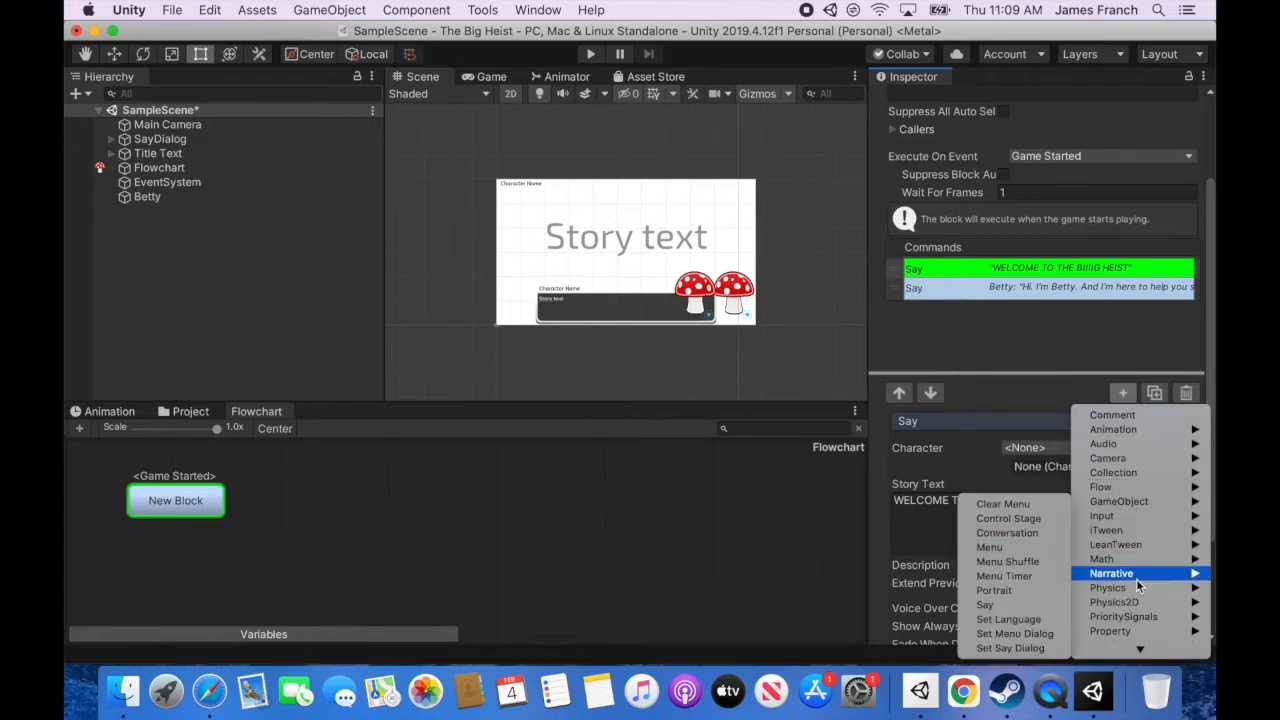
{"action": "left_click", "coordinate": [1008, 648]}
{"action": "left_click_drag", "start_coordinate": [897, 440], "coordinate": [890, 408]}
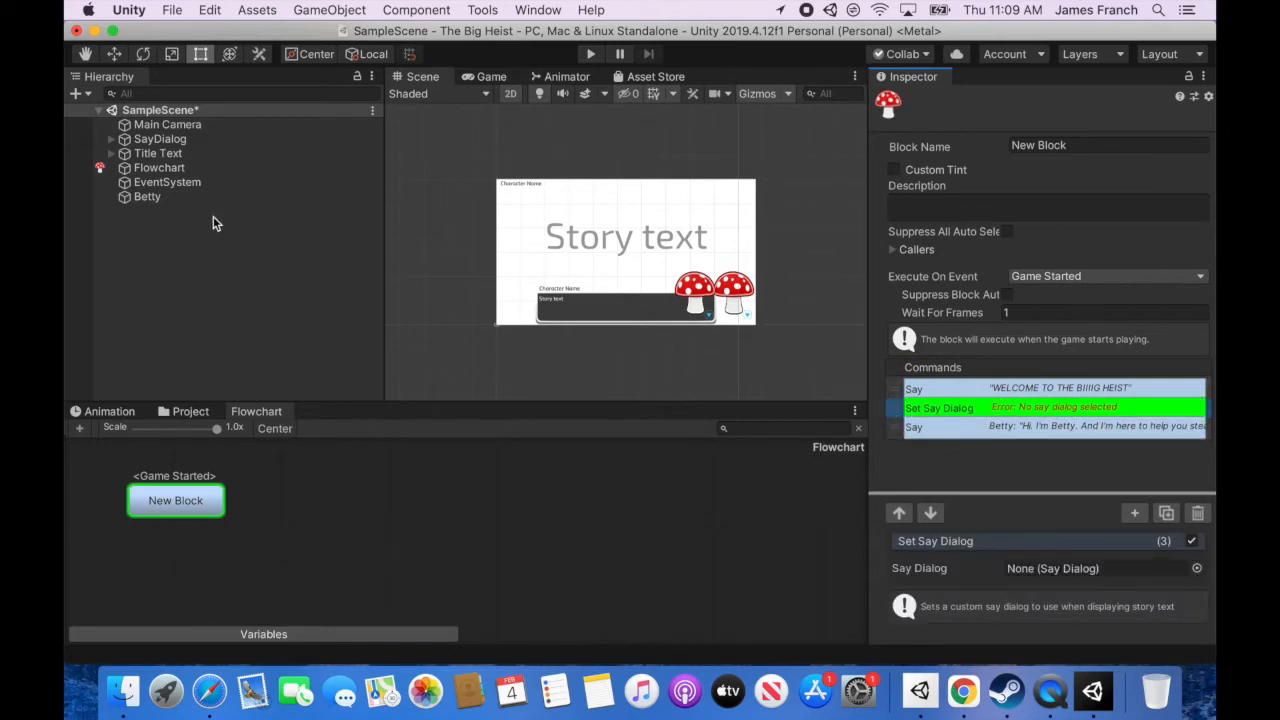
Assign the SayDialog object as the Say Dialog of the Set Say Dialog command.
{"action": "left_click_drag", "start_coordinate": [160, 139], "coordinate": [1080, 572]}
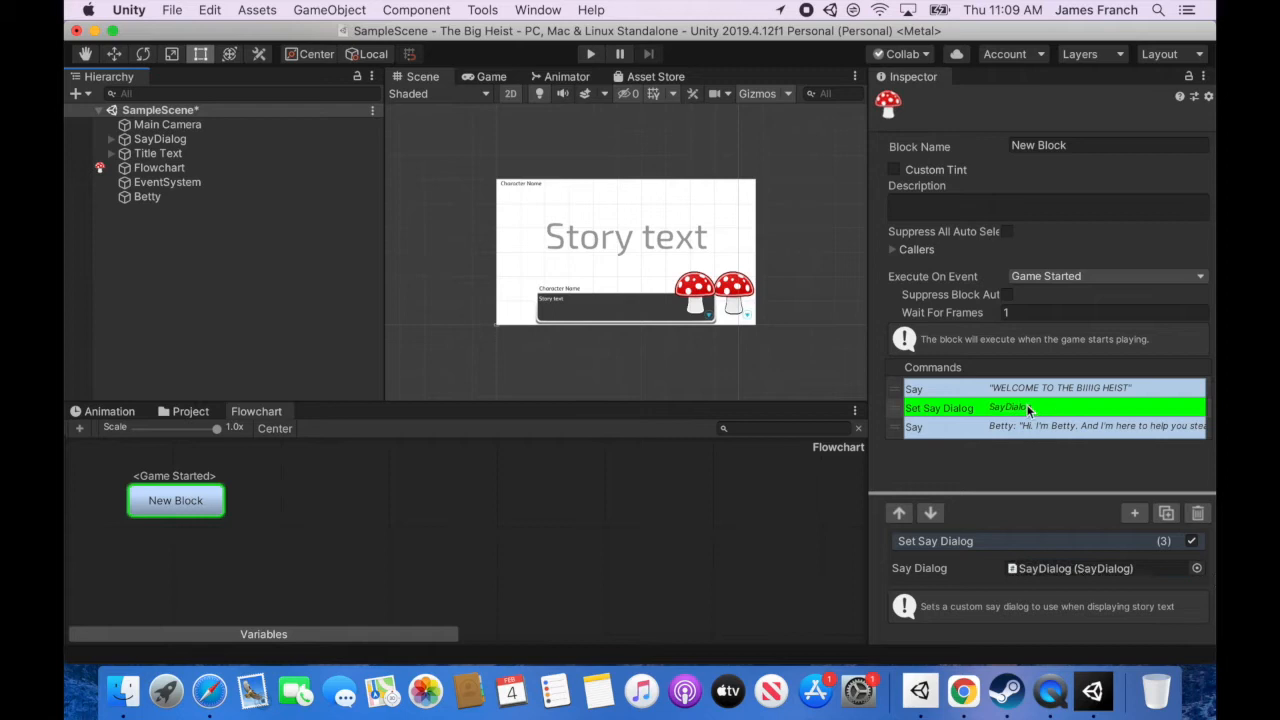
{"action": "left_click", "coordinate": [952, 432]}
{"action": "left_click", "coordinate": [952, 410]}
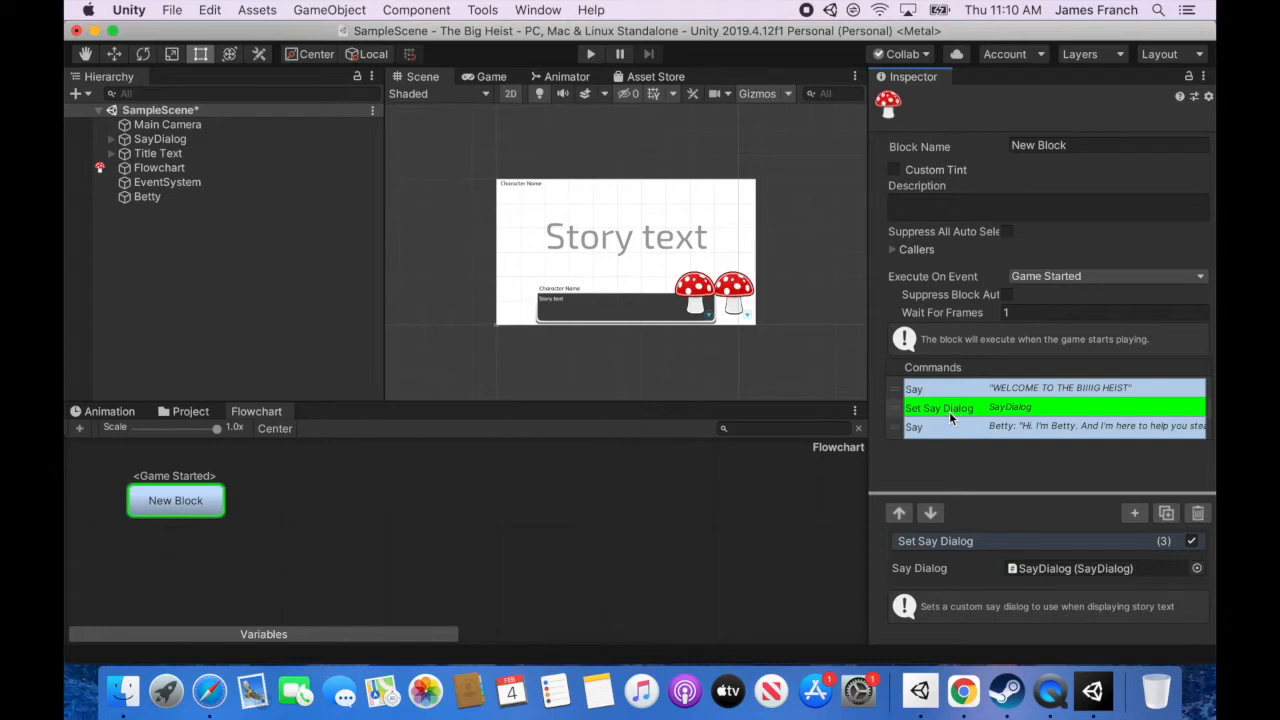
Remove the words WELCOME TO from the first Say command's story text.
{"action": "left_click", "coordinate": [1055, 387]}
{"action": "left_click_drag", "start_coordinate": [973, 617], "coordinate": [895, 620]}
{"action": "key", "text": "BackSpace"}
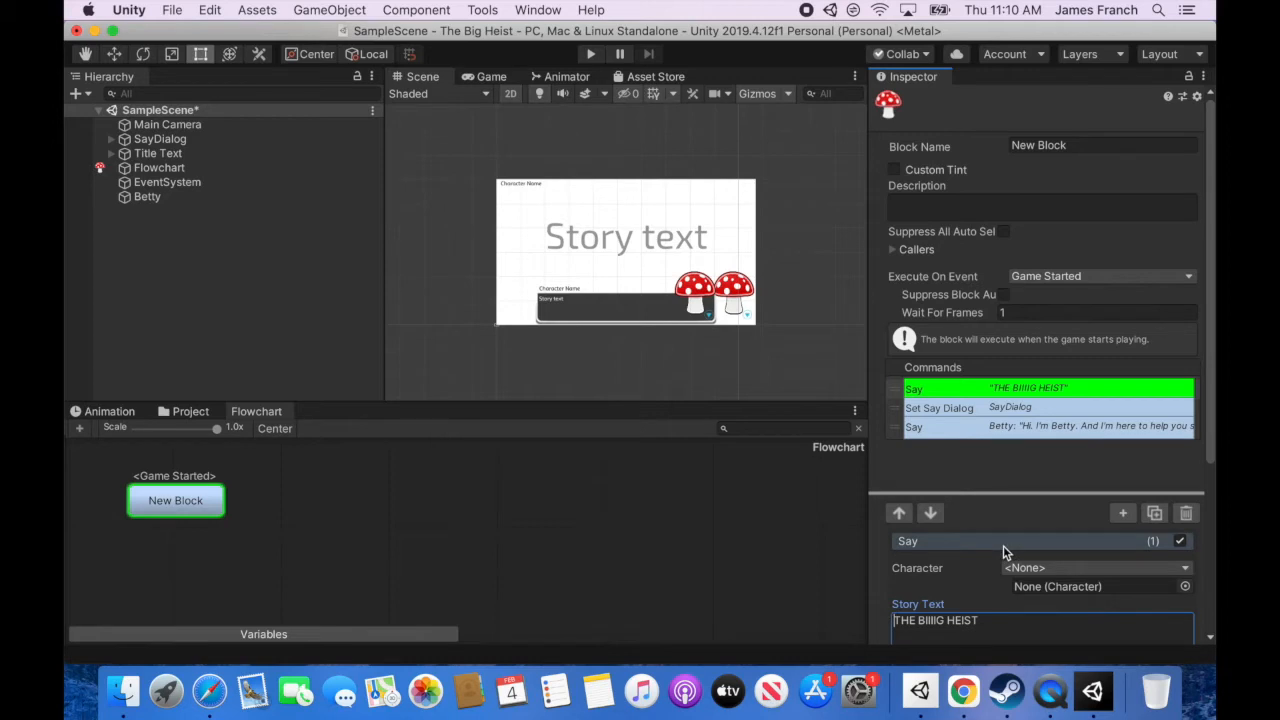
{"action": "left_click", "coordinate": [984, 407]}
{"action": "left_click", "coordinate": [977, 387]}
{"action": "left_click", "coordinate": [973, 407]}
{"action": "left_click", "coordinate": [974, 428]}
{"action": "left_click", "coordinate": [972, 415]}
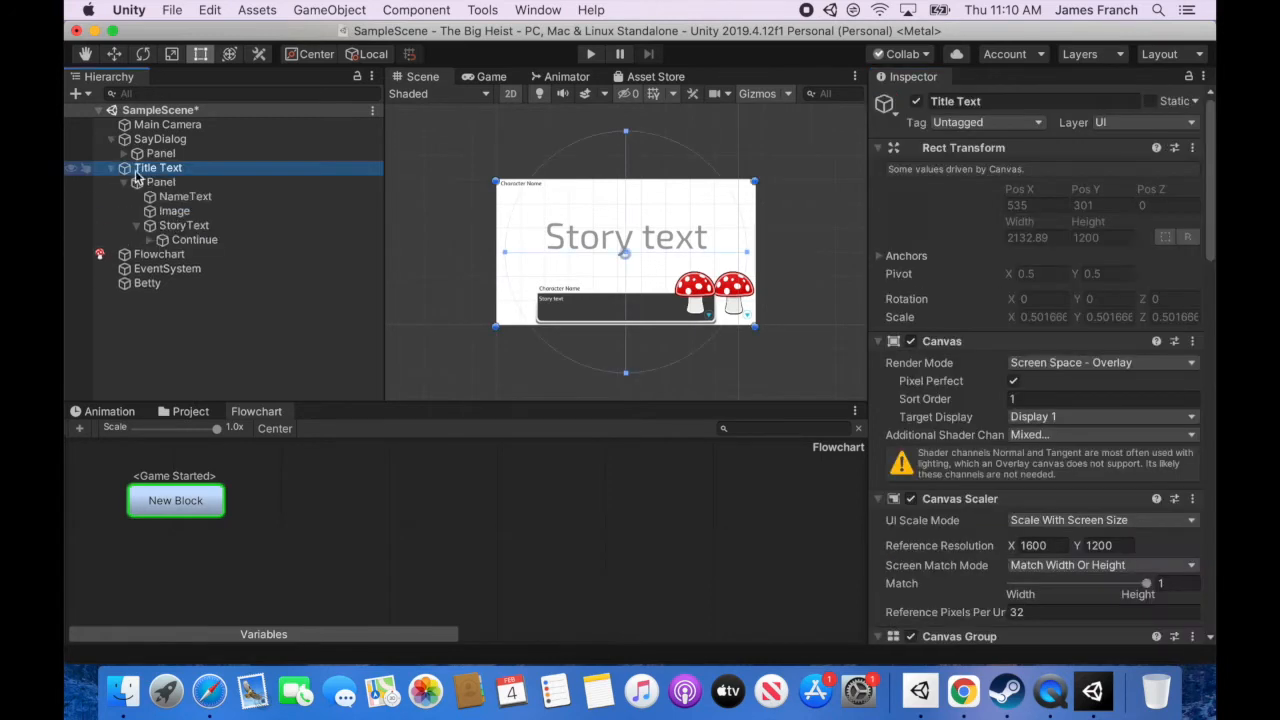
Make the Title Text panel's image fully transparent by setting its color alpha to 0.
{"action": "left_click", "coordinate": [155, 184]}
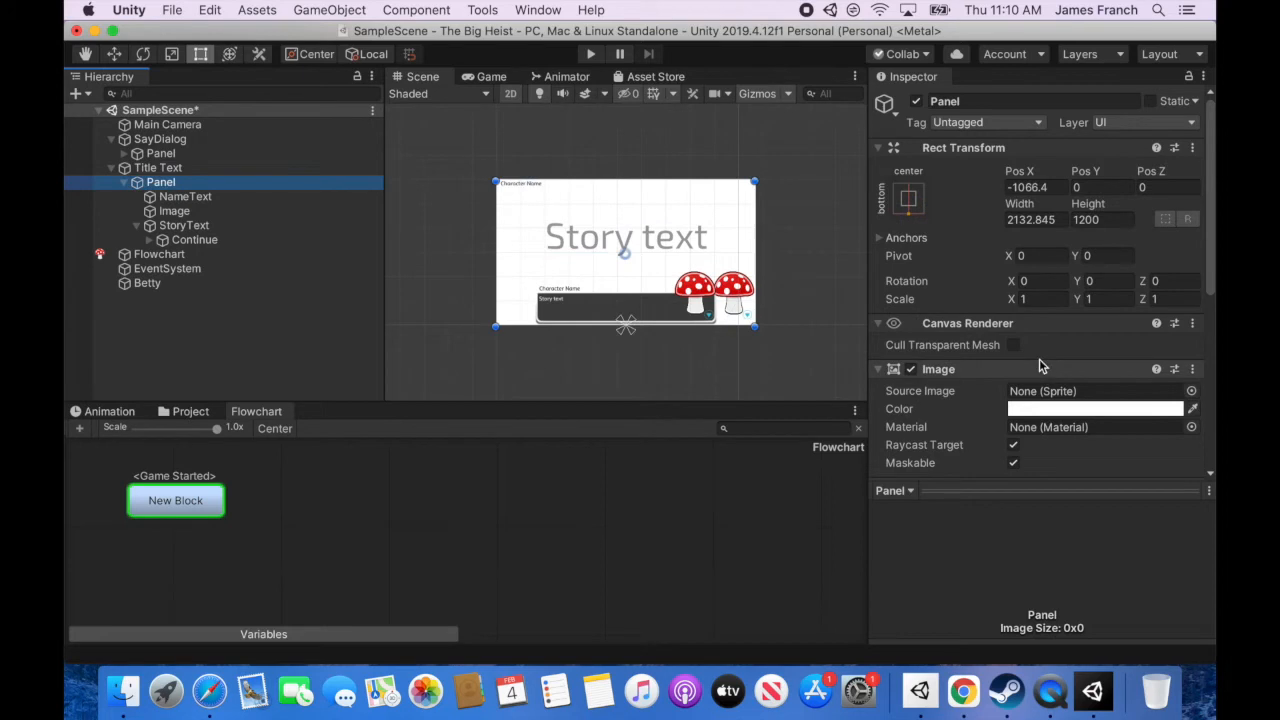
{"action": "left_click", "coordinate": [1193, 410]}
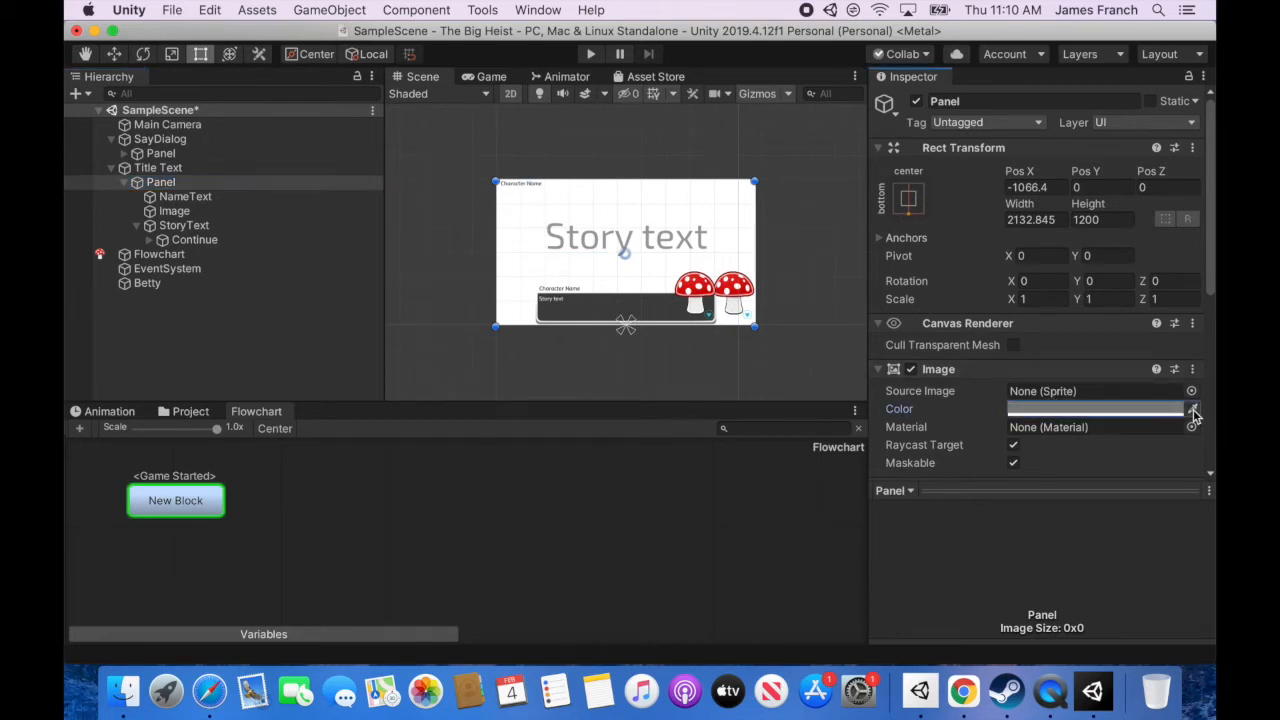
{"action": "left_click", "coordinate": [1140, 411]}
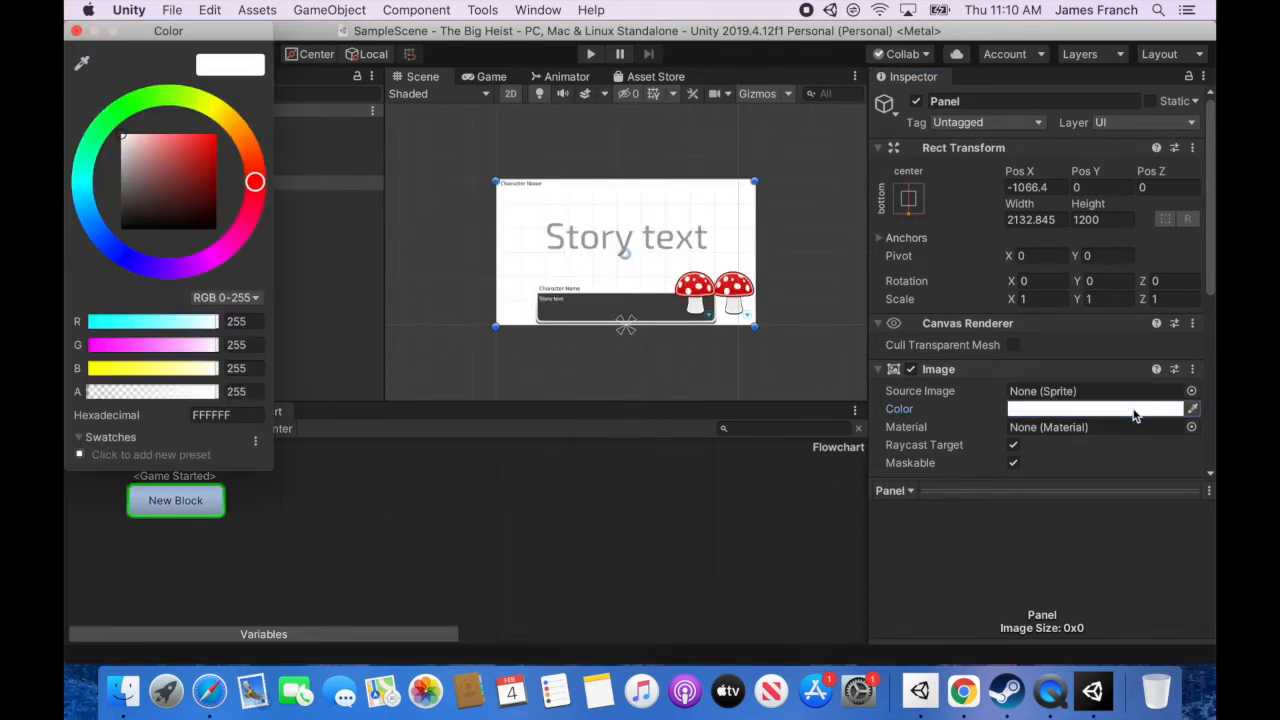
{"action": "left_click_drag", "start_coordinate": [217, 391], "coordinate": [66, 401]}
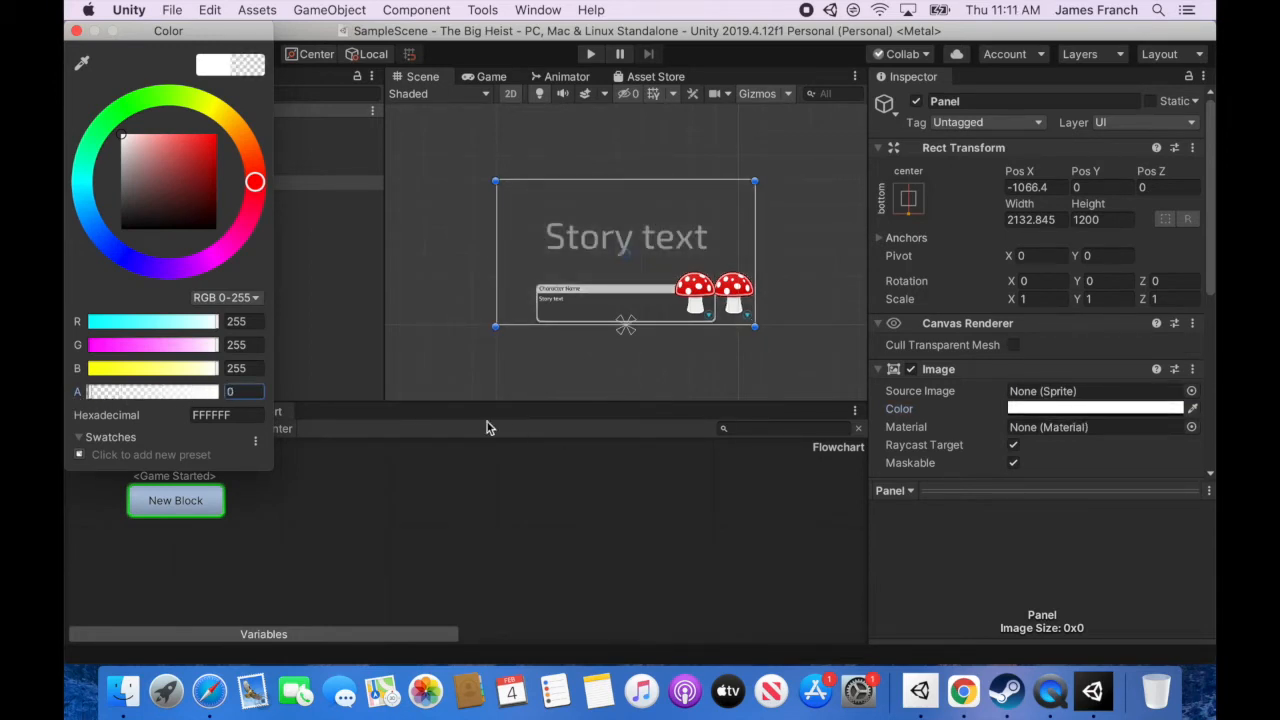
Reveal the project in Finder and look through the Documents folder, selecting Wubb Normal SS.xcf.
{"action": "left_click", "coordinate": [257, 10]}
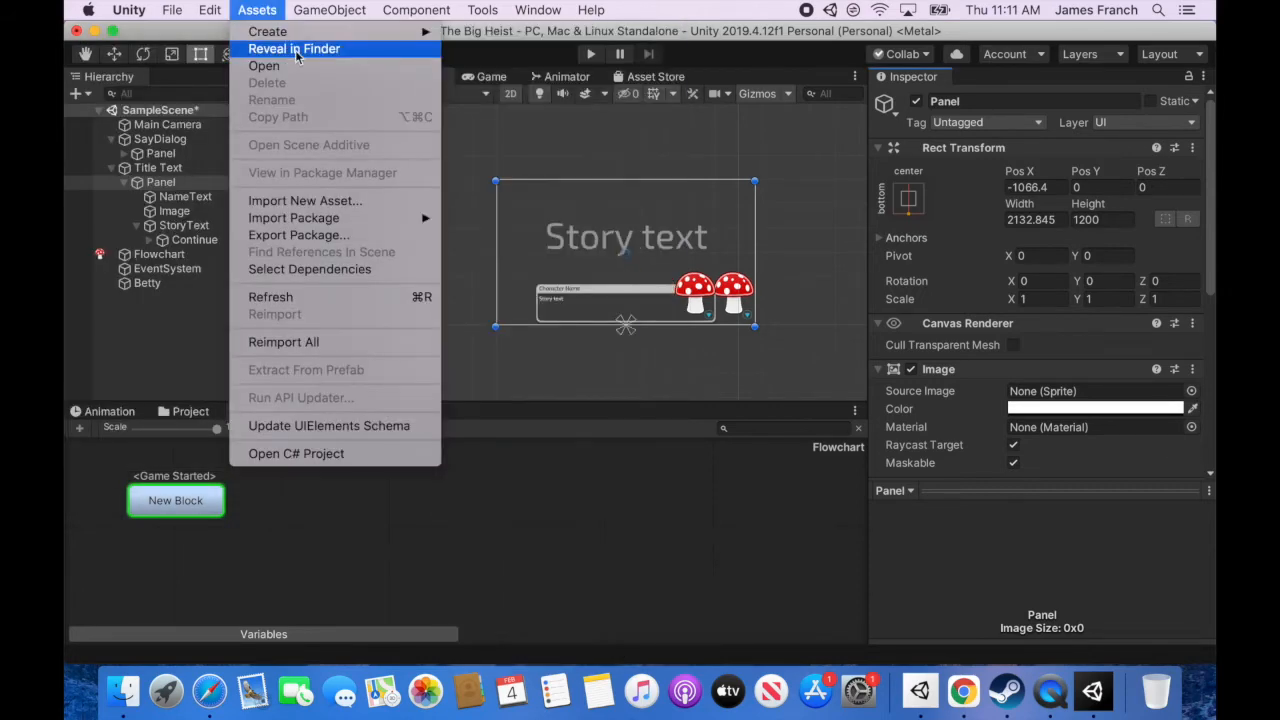
{"action": "left_click", "coordinate": [298, 49]}
{"action": "left_click", "coordinate": [376, 280]}
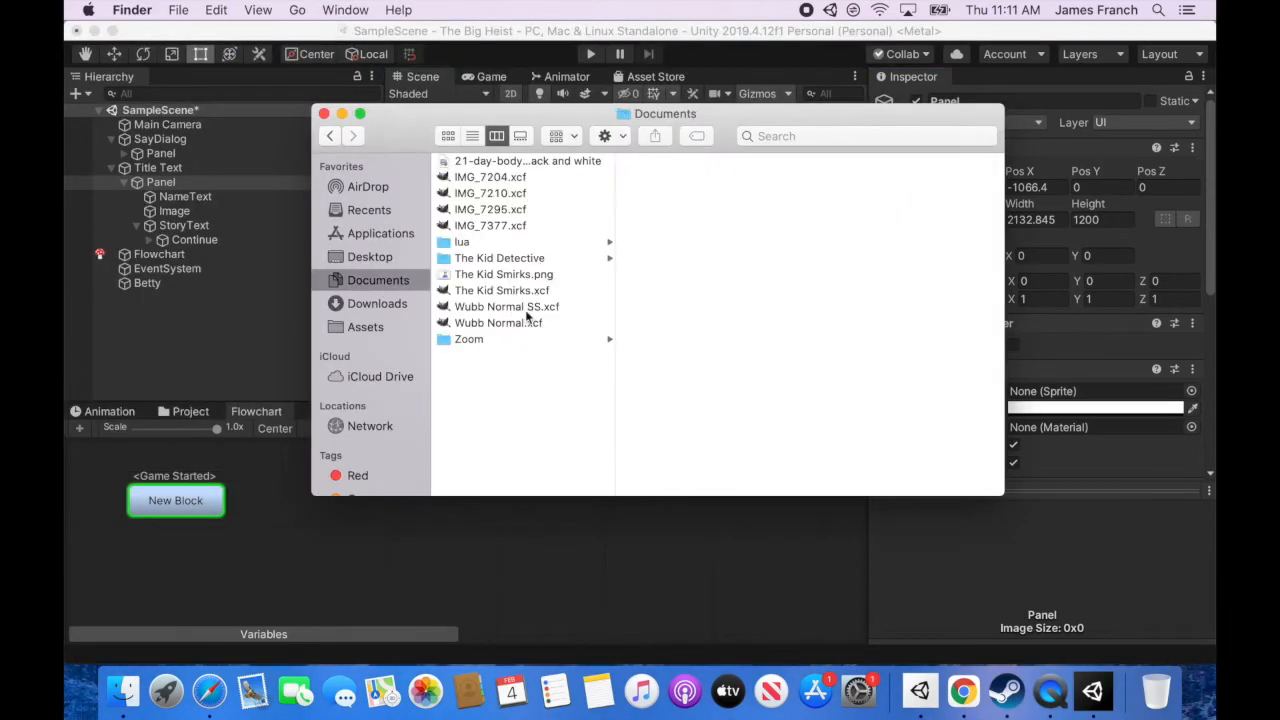
{"action": "left_click", "coordinate": [510, 308]}
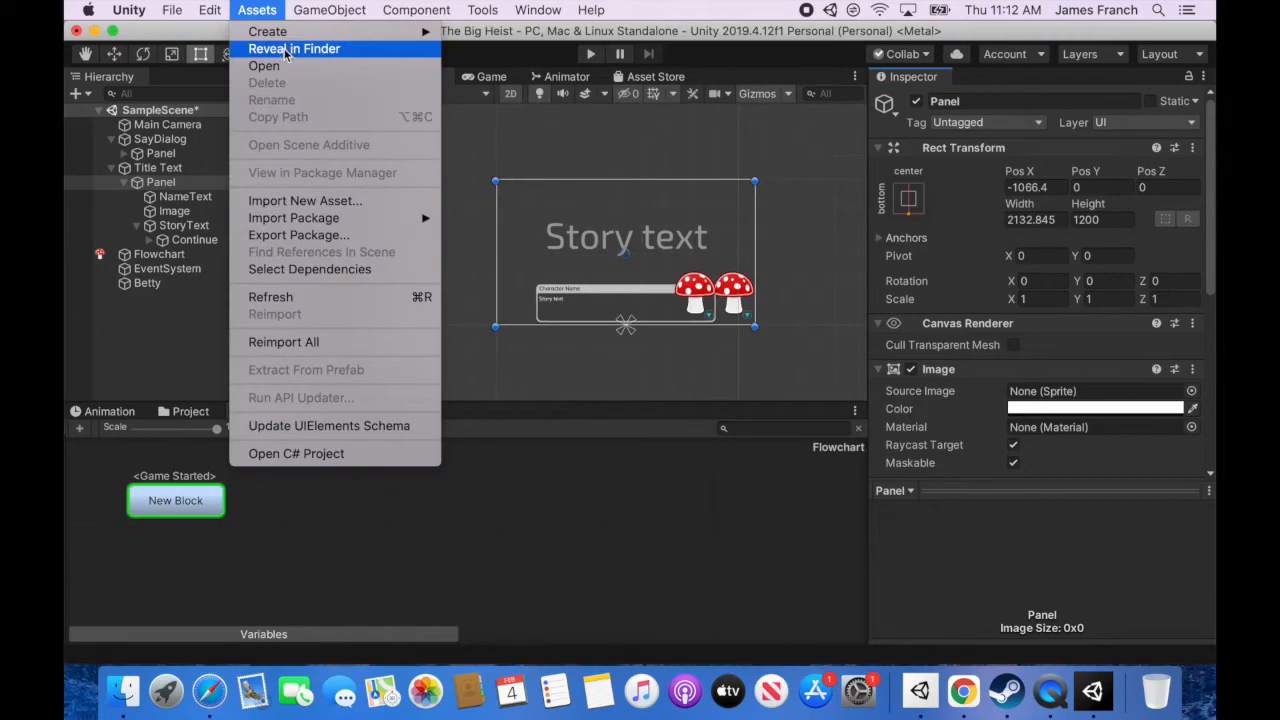
Reveal the project in Finder again and add its Assets folder to the Finder favorites.
{"action": "left_click", "coordinate": [290, 49]}
{"action": "left_click_drag", "start_coordinate": [465, 175], "coordinate": [356, 331]}
{"action": "left_click", "coordinate": [354, 330]}
Browse the Backgrounds folder in Finder and bring MomsPawnShop (1).png into the project's Assets folder.
{"action": "left_click", "coordinate": [352, 260]}
{"action": "left_click", "coordinate": [481, 238]}
{"action": "scroll", "coordinate": [611, 243], "scroll_direction": "down", "scroll_amount": 10}
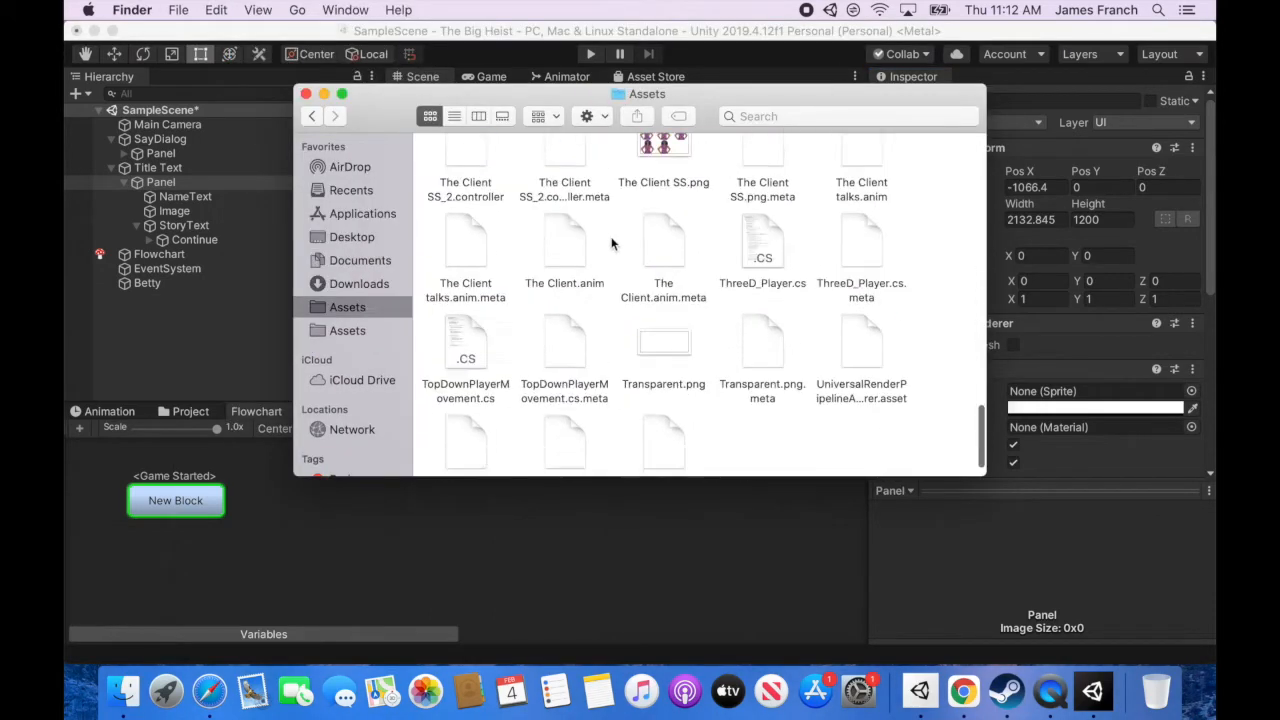
{"action": "scroll", "coordinate": [611, 243], "scroll_direction": "up", "scroll_amount": 20}
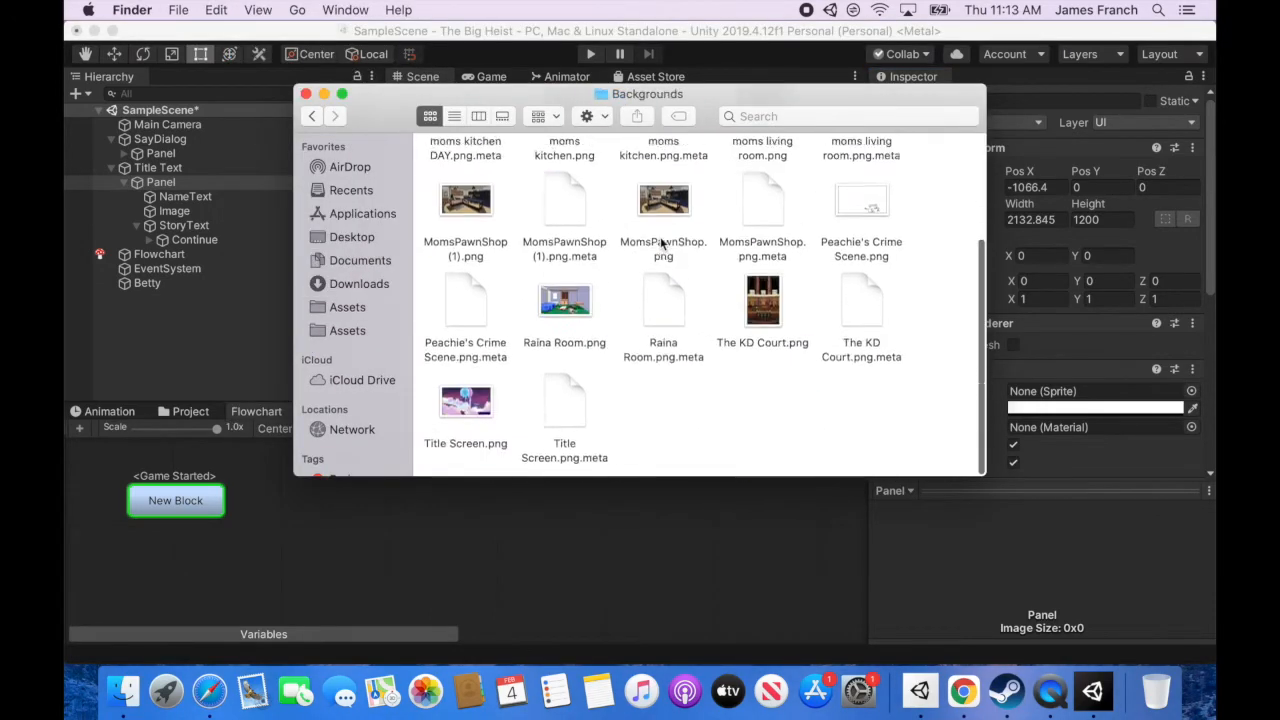
{"action": "scroll", "coordinate": [544, 225], "scroll_direction": "up", "scroll_amount": 2}
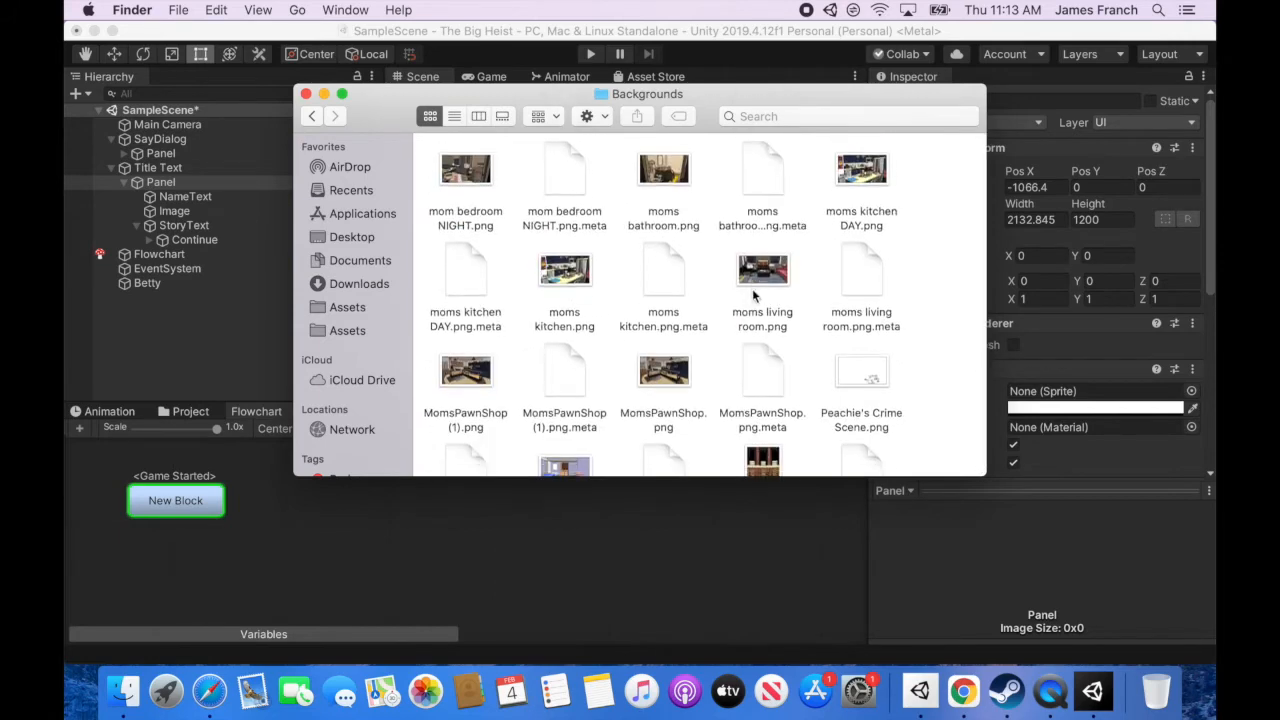
{"action": "scroll", "coordinate": [659, 340], "scroll_direction": "down", "scroll_amount": 5}
{"action": "scroll", "coordinate": [659, 340], "scroll_direction": "up", "scroll_amount": 5}
{"action": "left_click", "coordinate": [347, 307]}
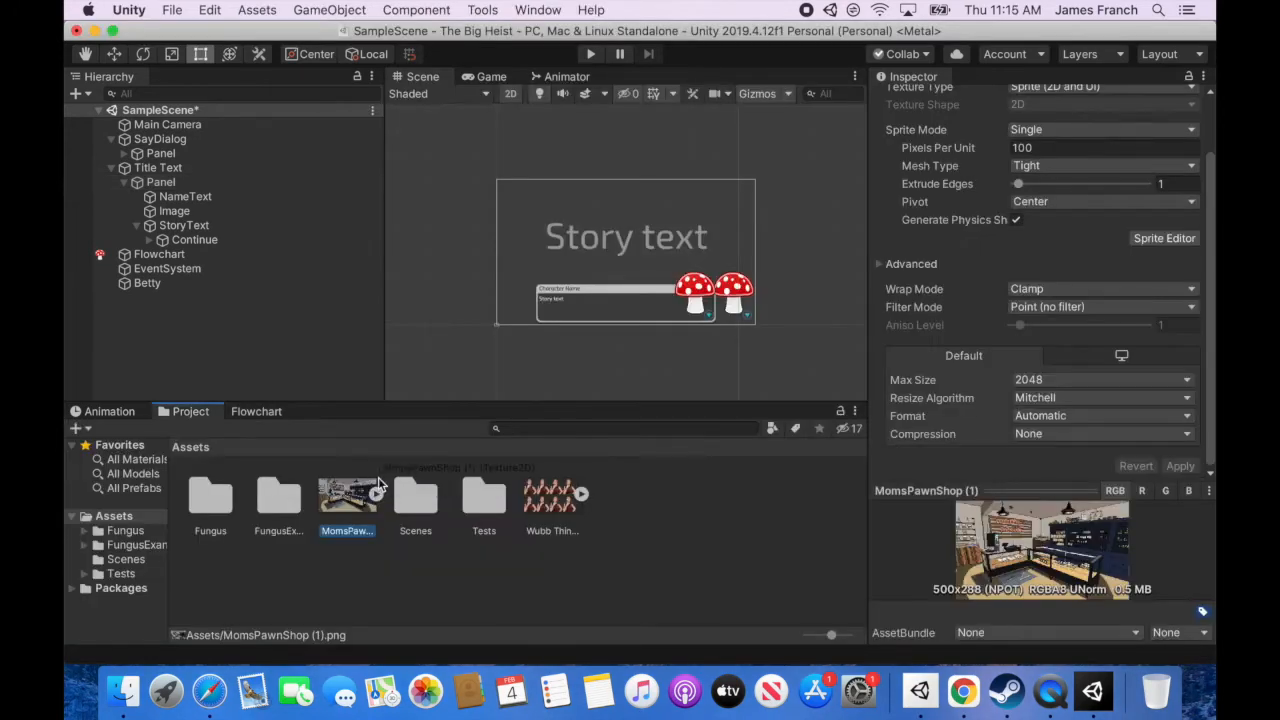
Place the MomsPawnShop (1) background and the first frame of the Wubb Thinks Sprite Sheet in the scene.
{"action": "left_click_drag", "start_coordinate": [556, 339], "coordinate": [498, 330]}
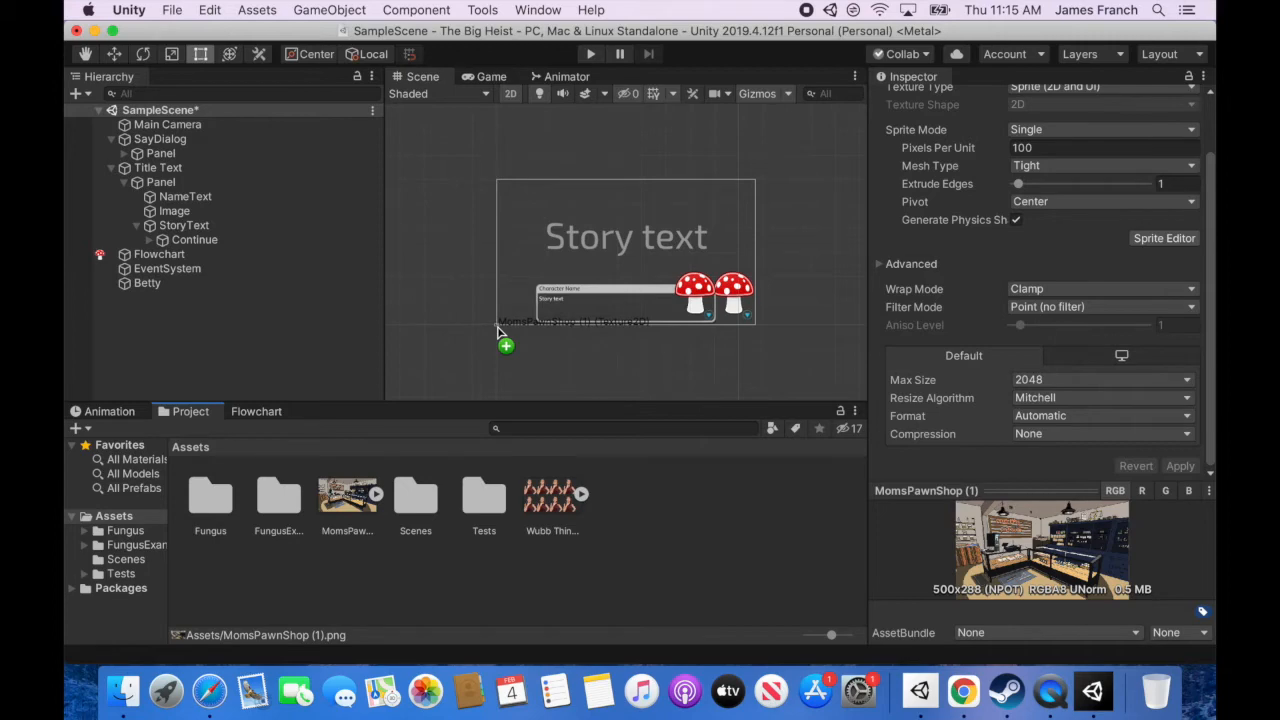
{"action": "left_click_drag", "start_coordinate": [498, 330], "coordinate": [498, 327]}
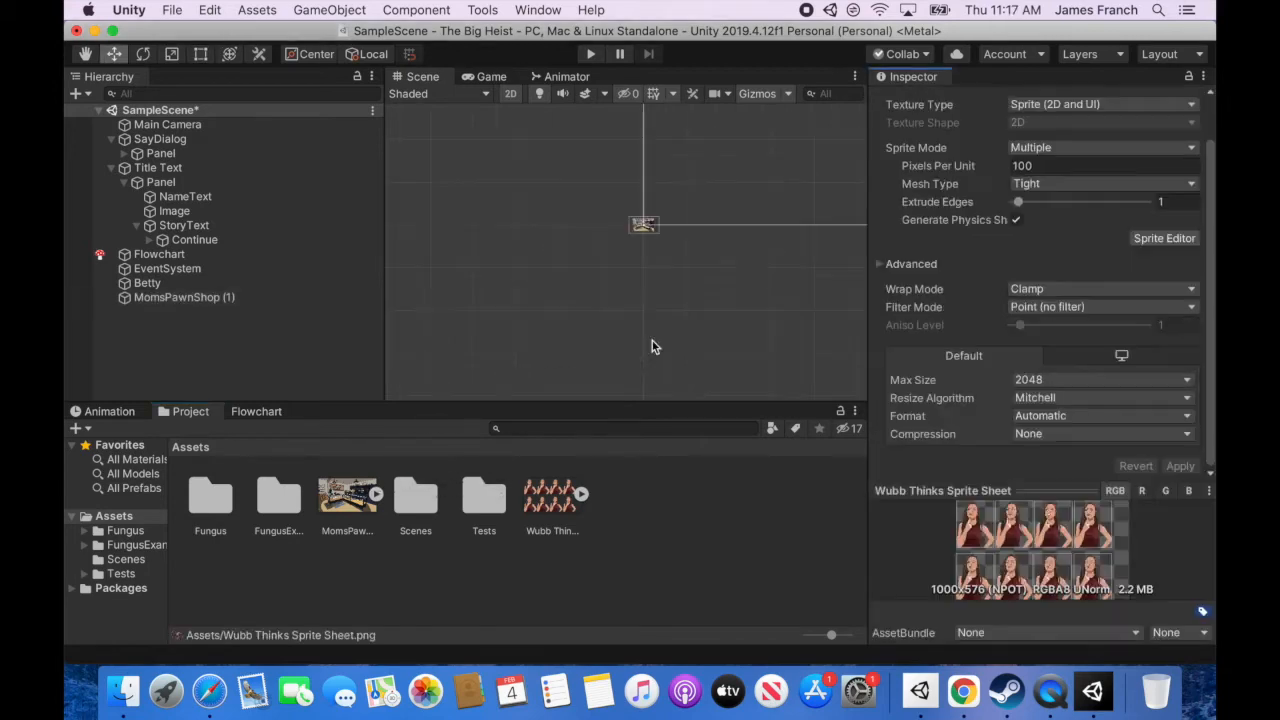
{"action": "left_click", "coordinate": [581, 494]}
{"action": "left_click_drag", "start_coordinate": [653, 496], "coordinate": [646, 246]}
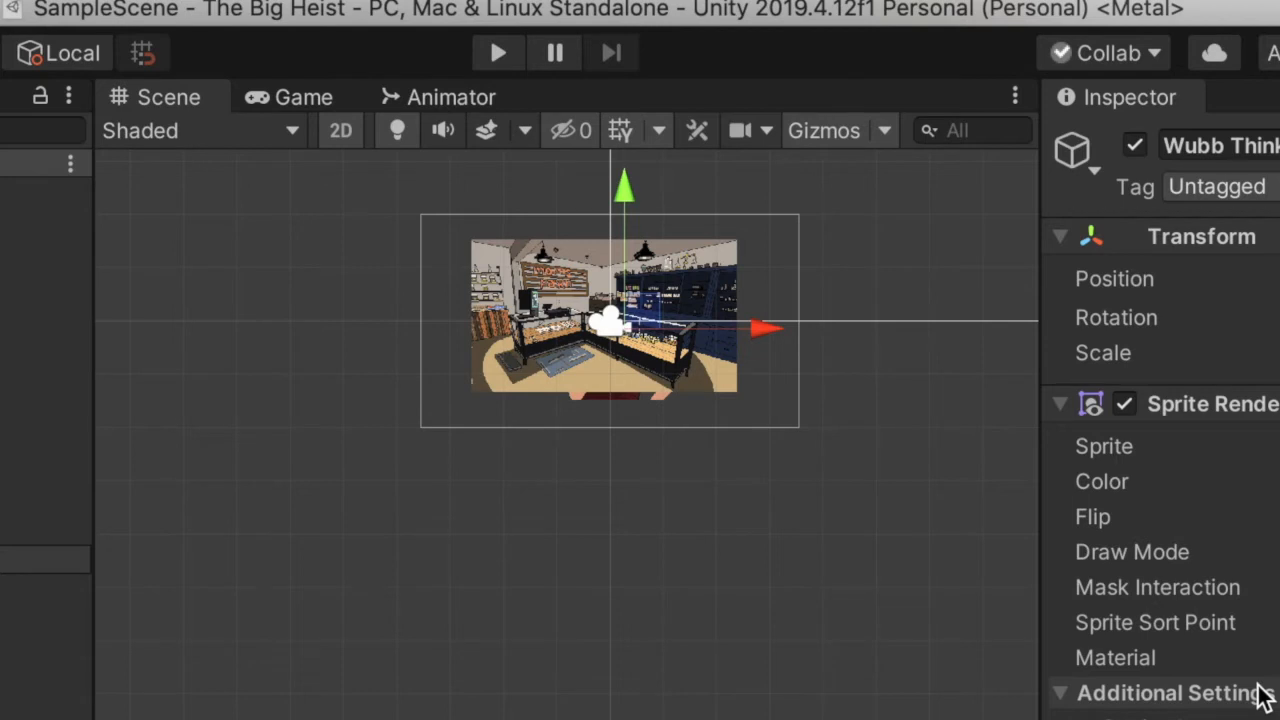
Set the Wubb Thinks Sprite Sheet_0 sprite's Order in Layer to 1.
{"action": "left_click_drag", "start_coordinate": [652, 327], "coordinate": [638, 444]}
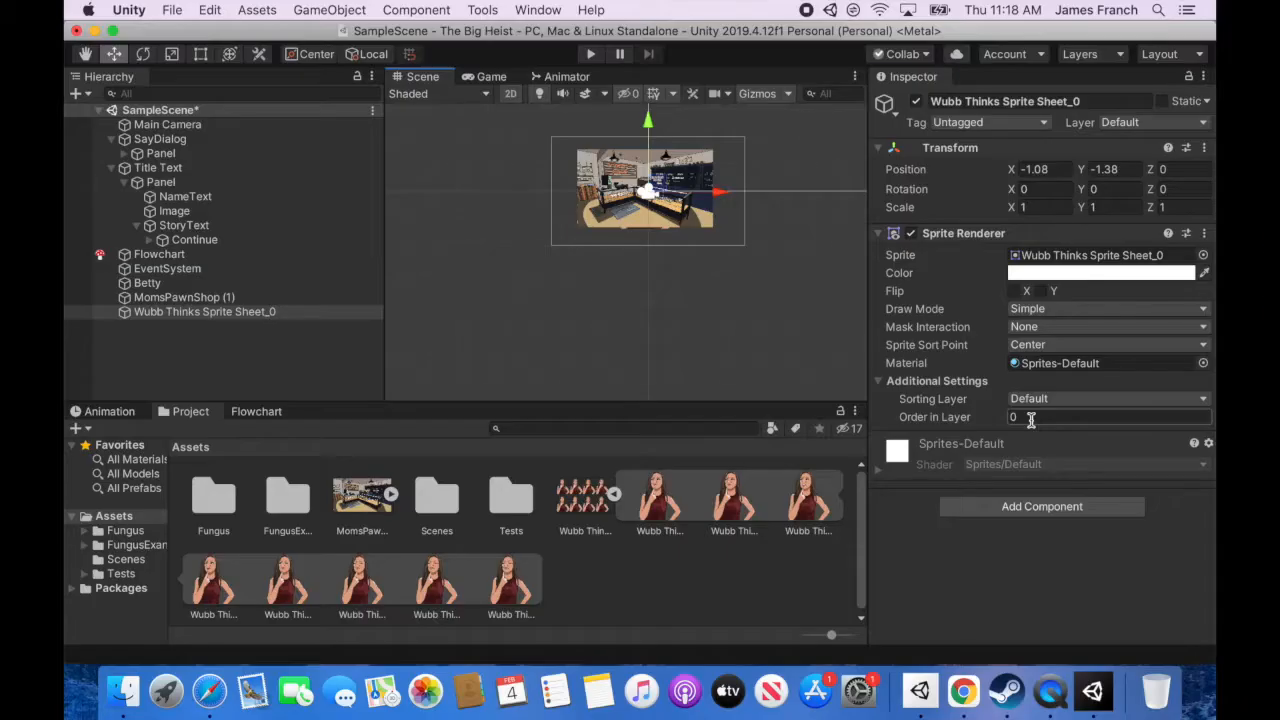
{"action": "left_click", "coordinate": [1016, 418]}
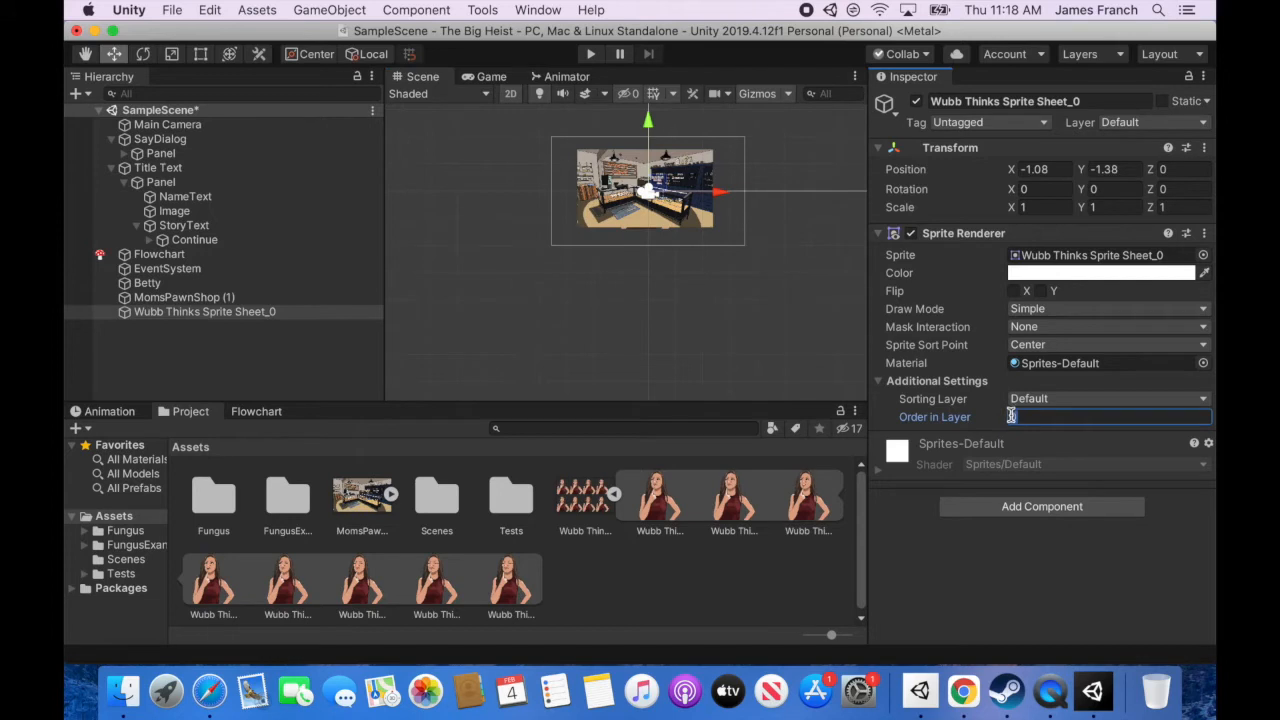
{"action": "type", "text": "1"}
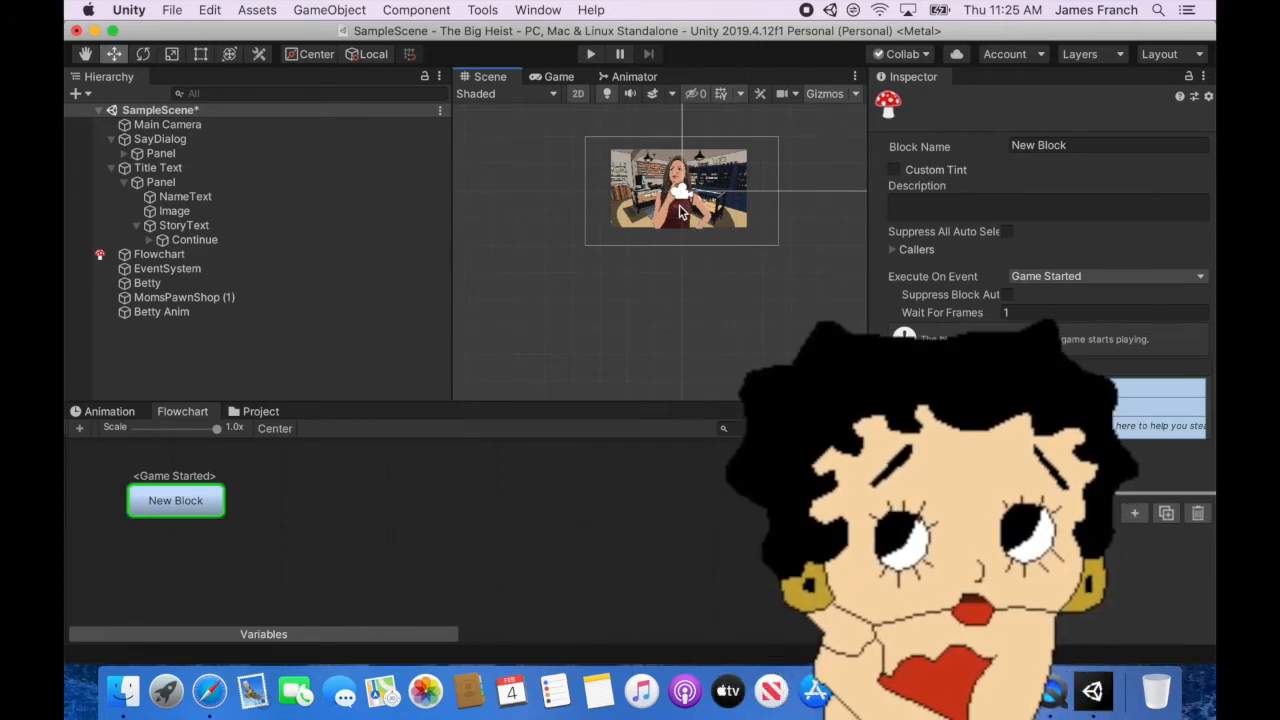
Play the game to preview the title over the pawn shop scene and advance to Betty's line.
{"action": "scroll", "coordinate": [679, 211], "scroll_direction": "up", "scroll_amount": 5}
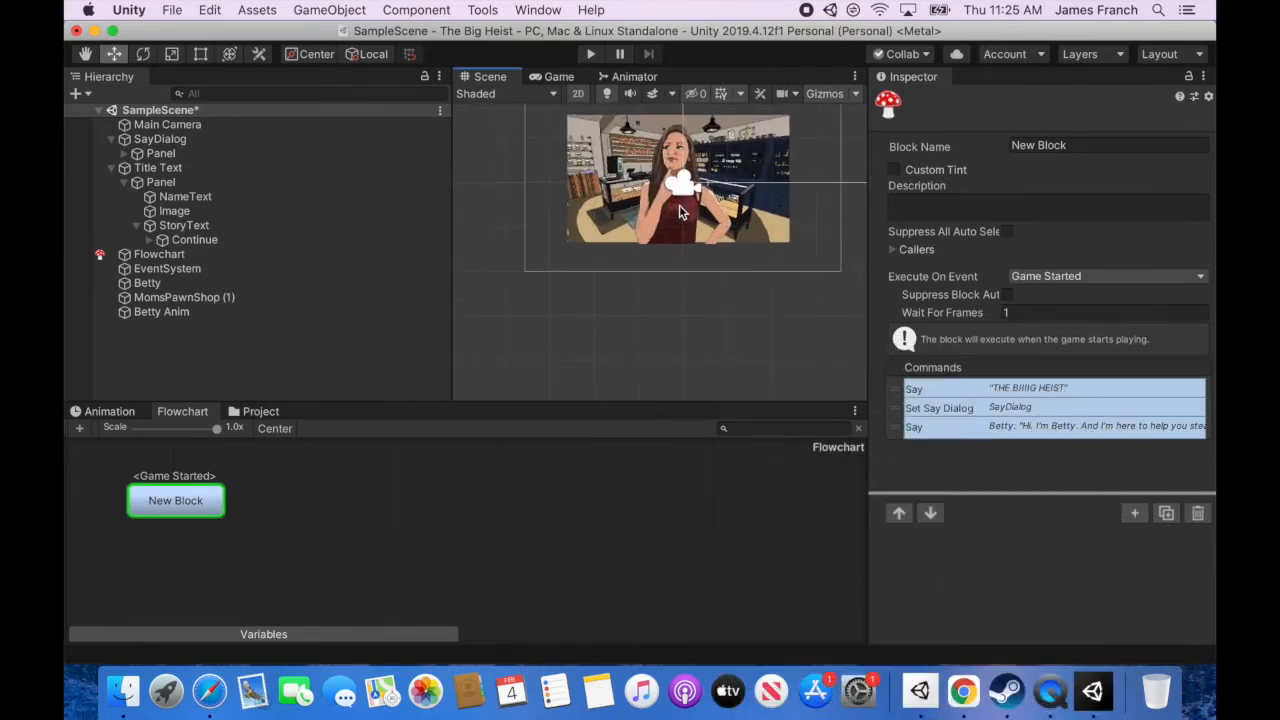
{"action": "left_click", "coordinate": [592, 54]}
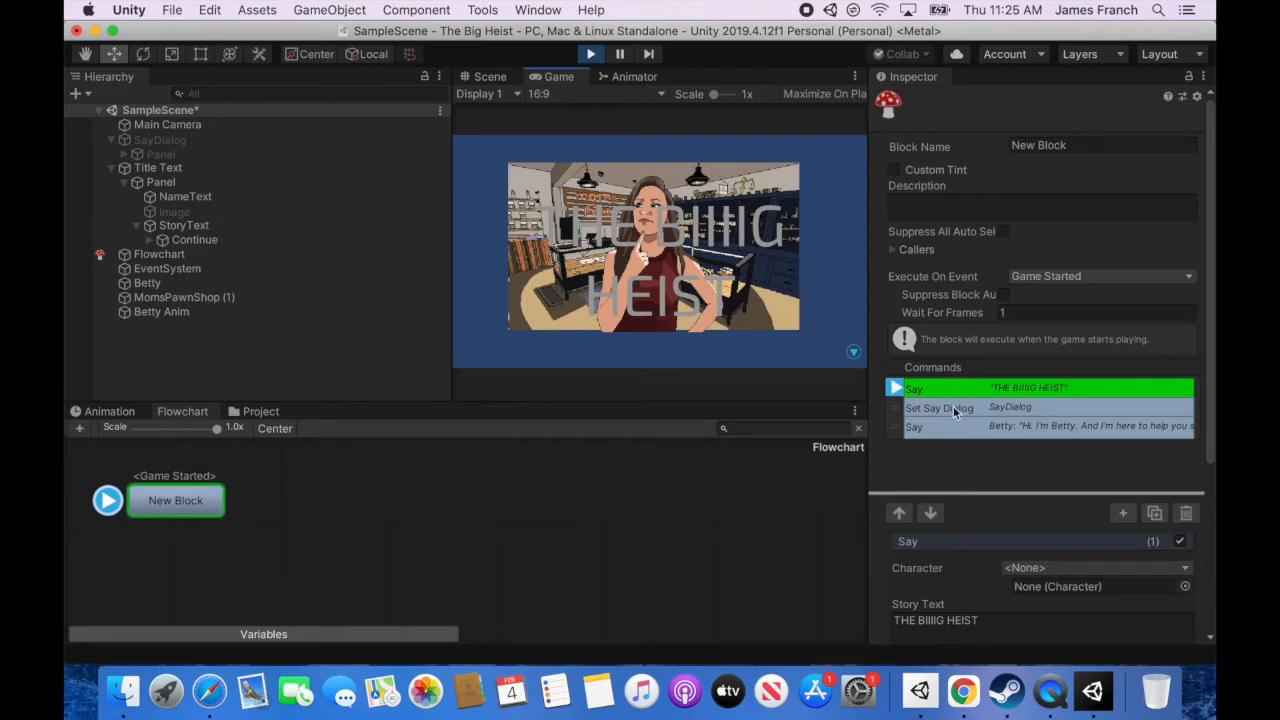
{"action": "left_click", "coordinate": [678, 265]}
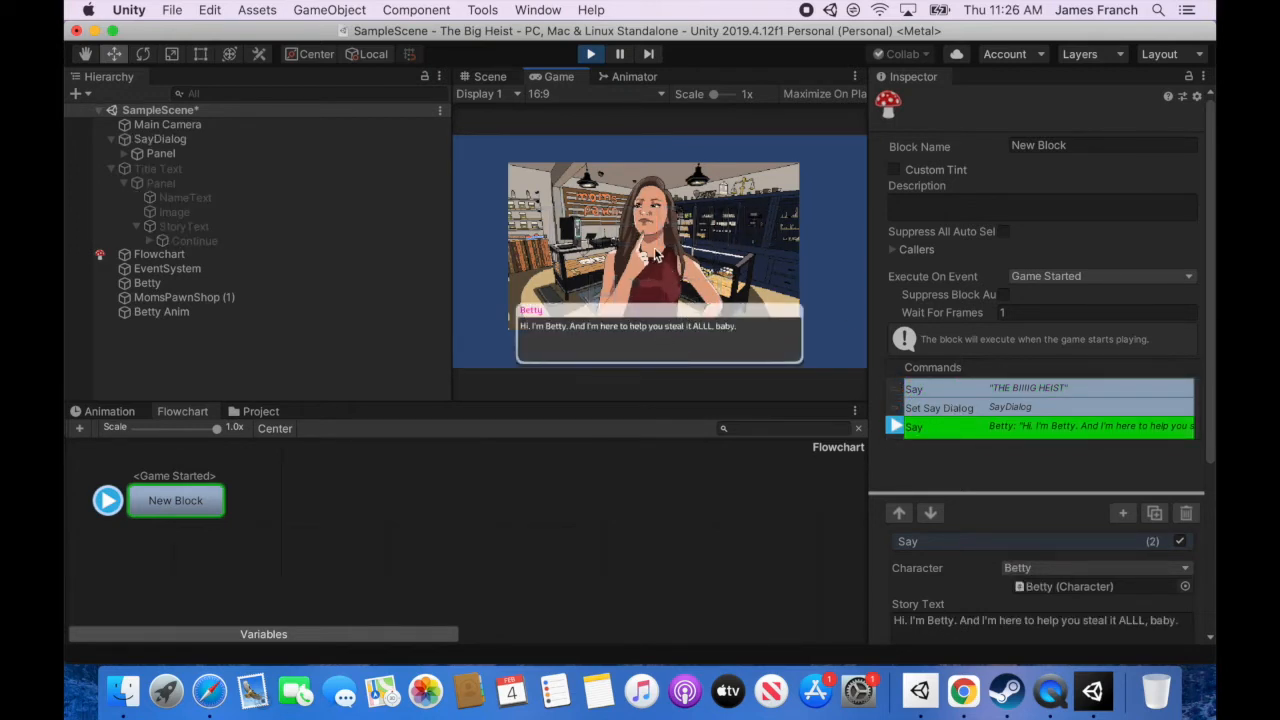
Stop the game preview, add a Play Anim State command to New Block and move it above the title Say command.
{"action": "left_click", "coordinate": [591, 54]}
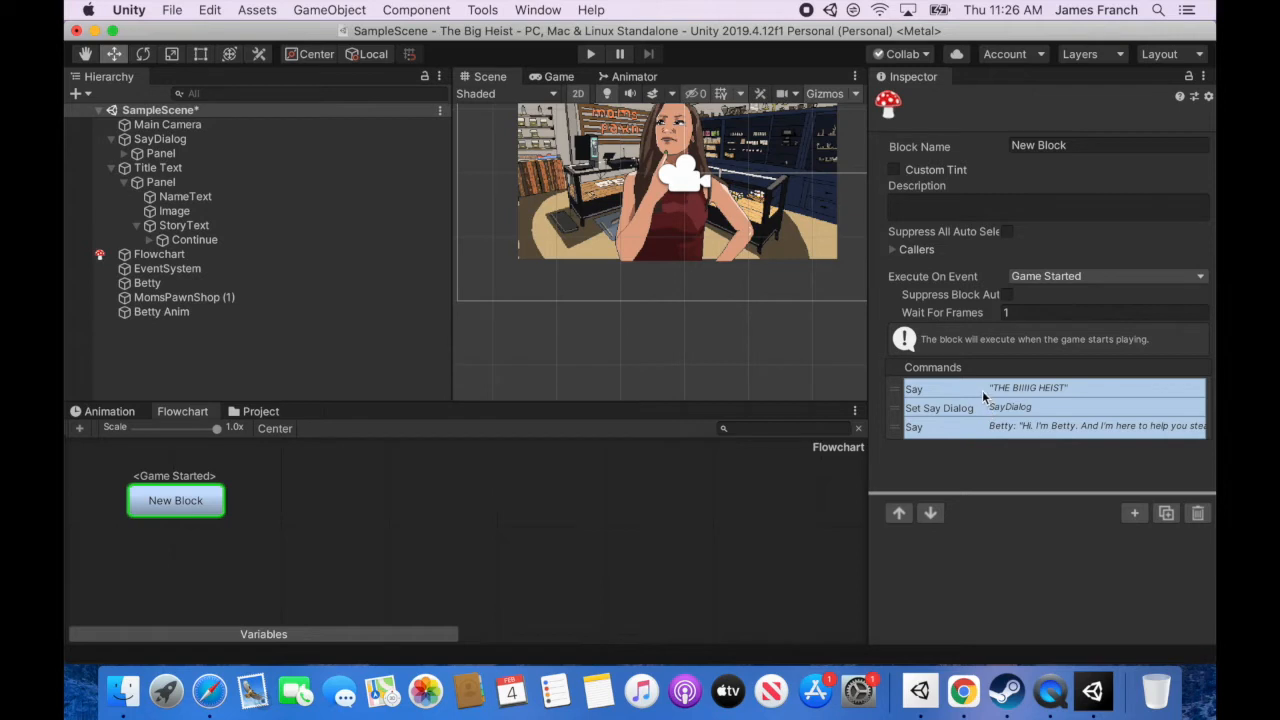
{"action": "left_click", "coordinate": [982, 390]}
{"action": "left_click", "coordinate": [1122, 512]}
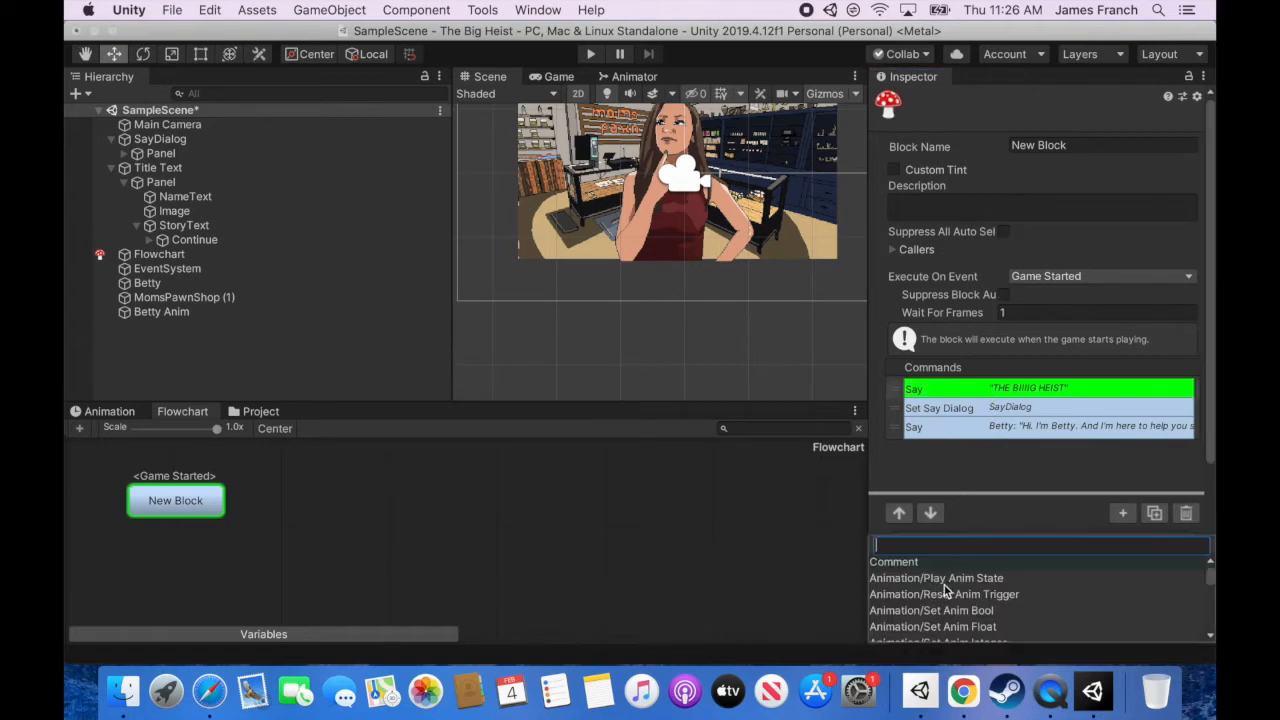
{"action": "left_click", "coordinate": [1128, 516]}
{"action": "left_click", "coordinate": [1130, 518]}
{"action": "mouse_move", "coordinate": [1130, 555]}
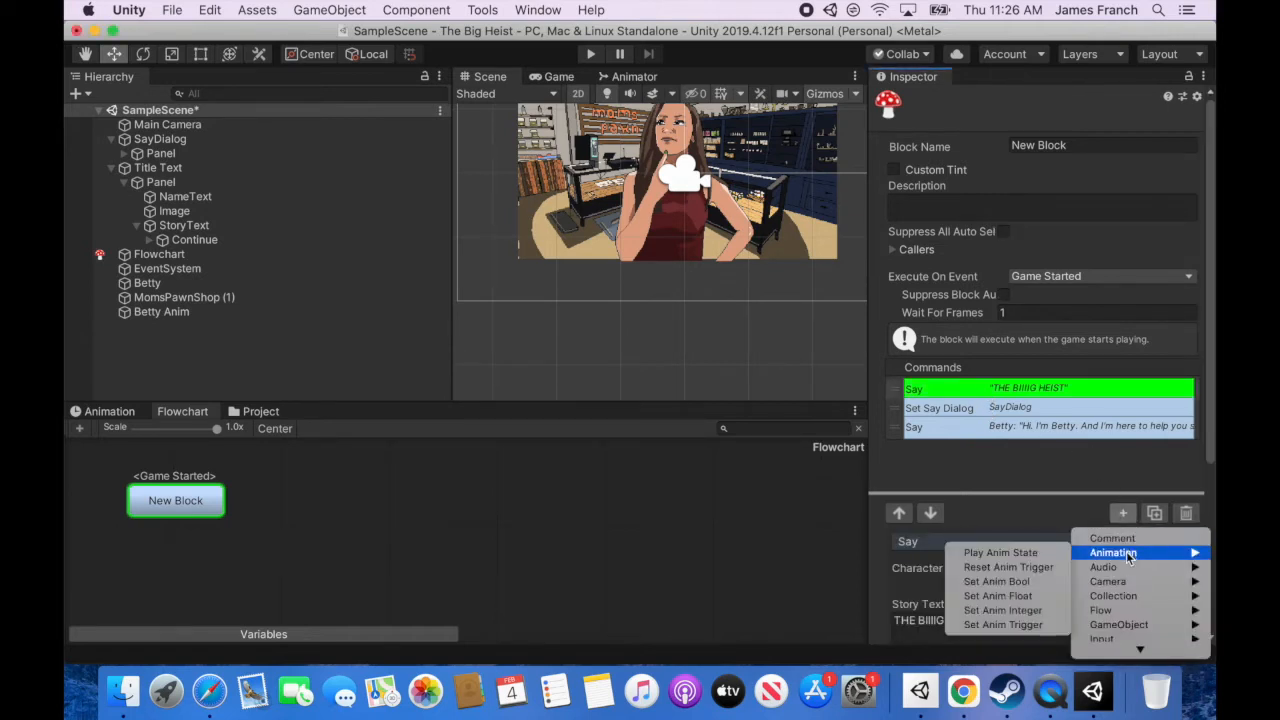
{"action": "left_click", "coordinate": [1046, 558]}
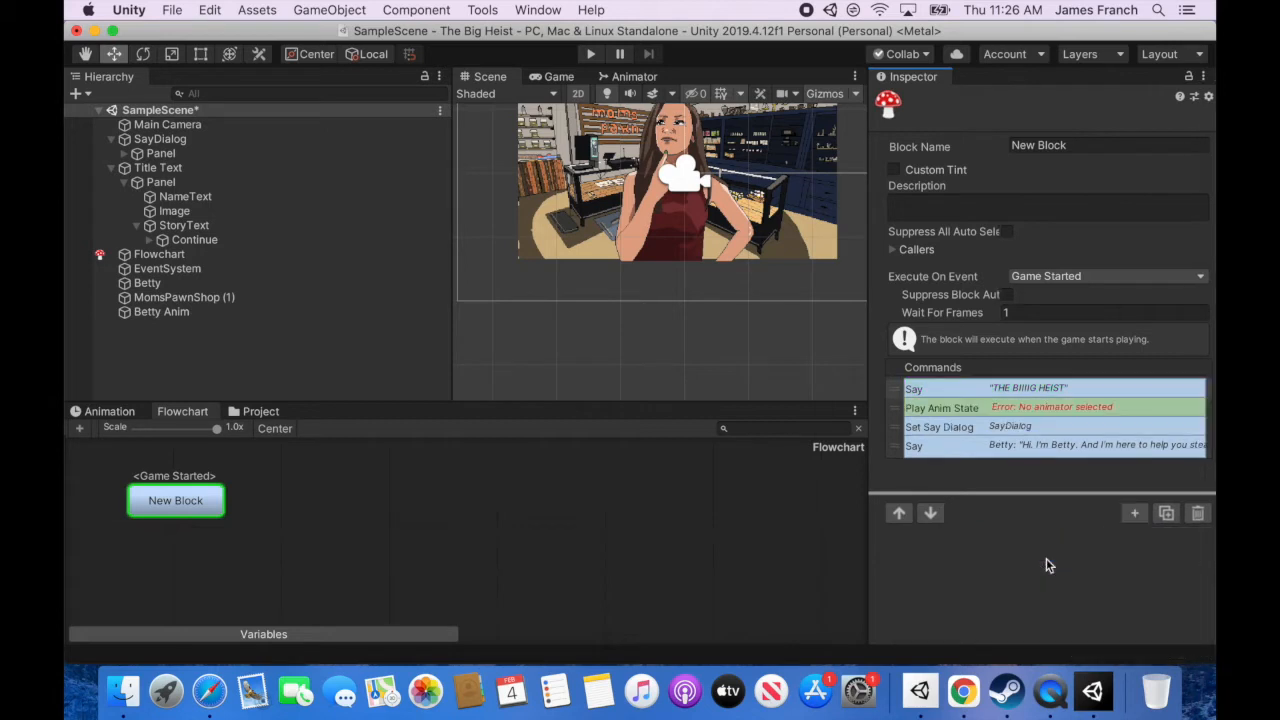
{"action": "left_click_drag", "start_coordinate": [895, 408], "coordinate": [897, 390]}
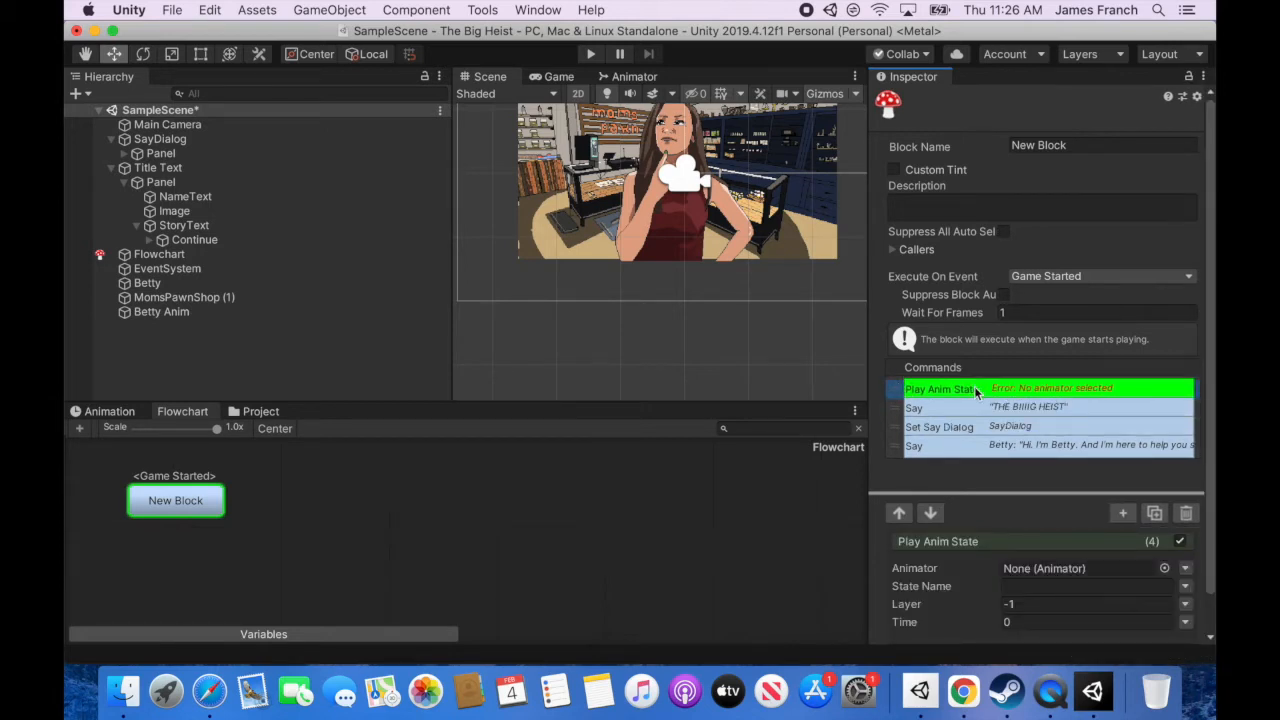
Assign Betty Anim as the Play Anim State command's animator and set the state name to Betty Thinks.
{"action": "left_click_drag", "start_coordinate": [185, 312], "coordinate": [1026, 570]}
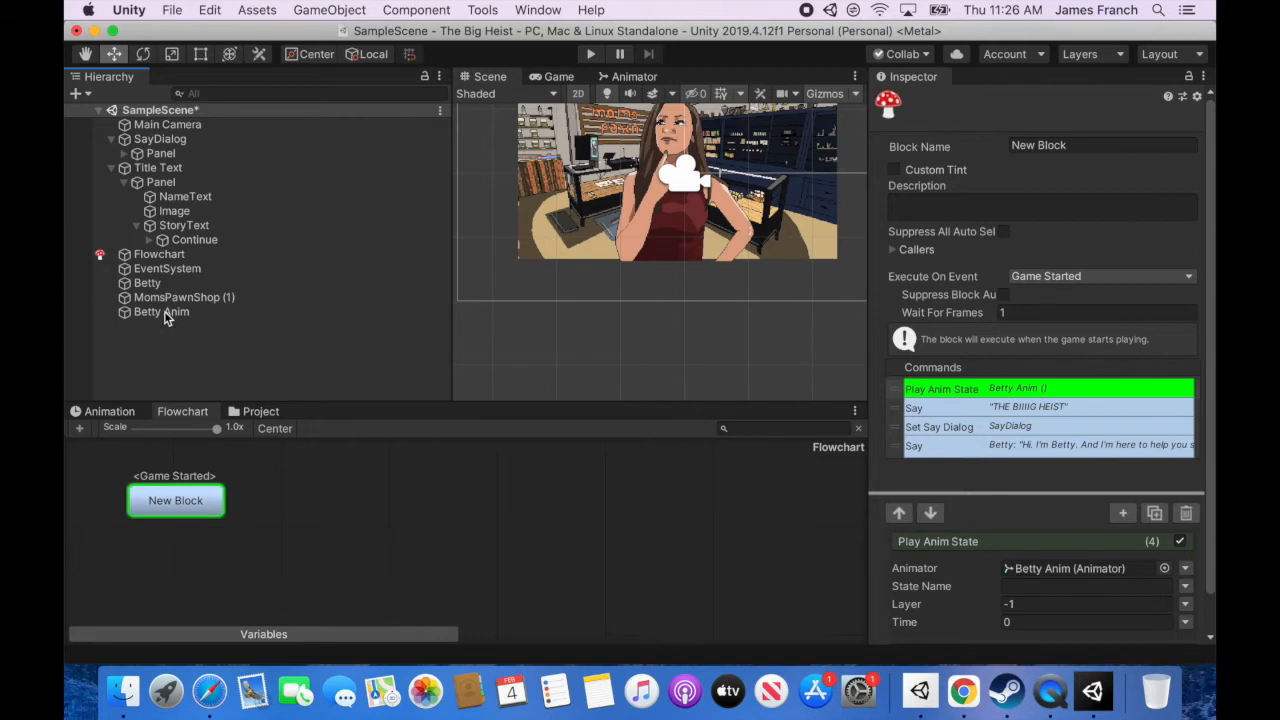
{"action": "left_click", "coordinate": [1055, 588]}
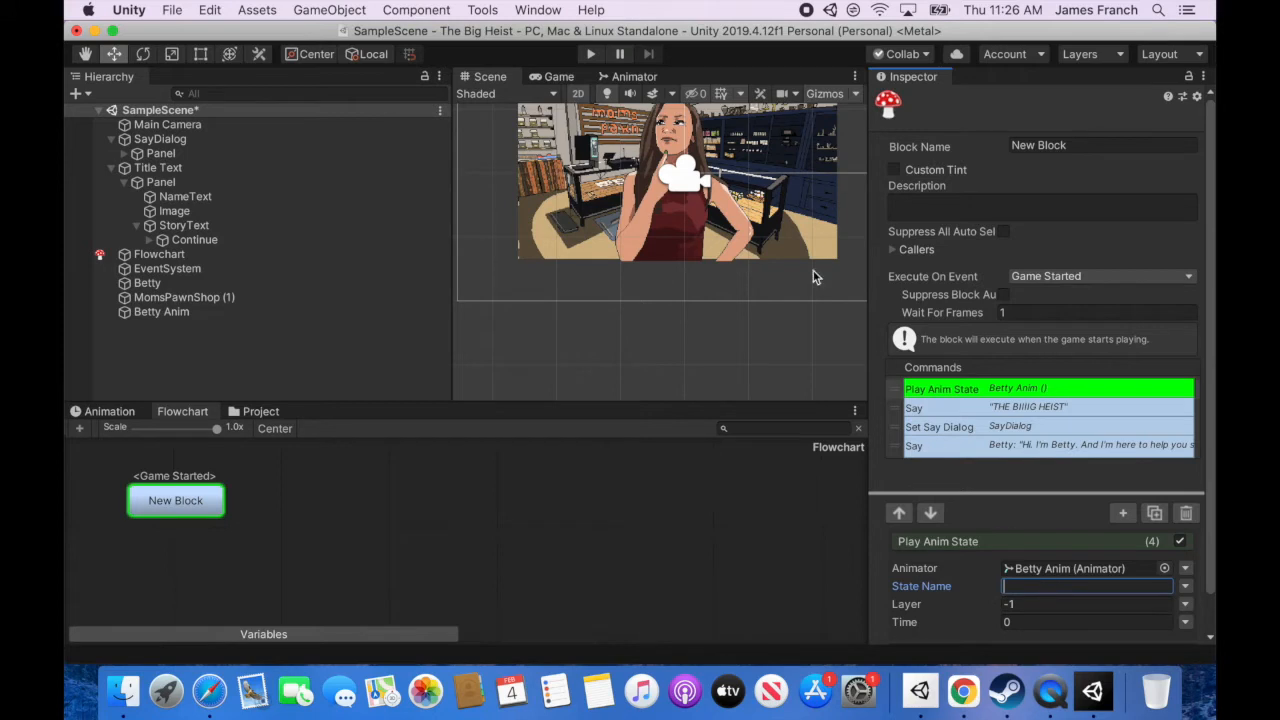
{"action": "left_click", "coordinate": [642, 80]}
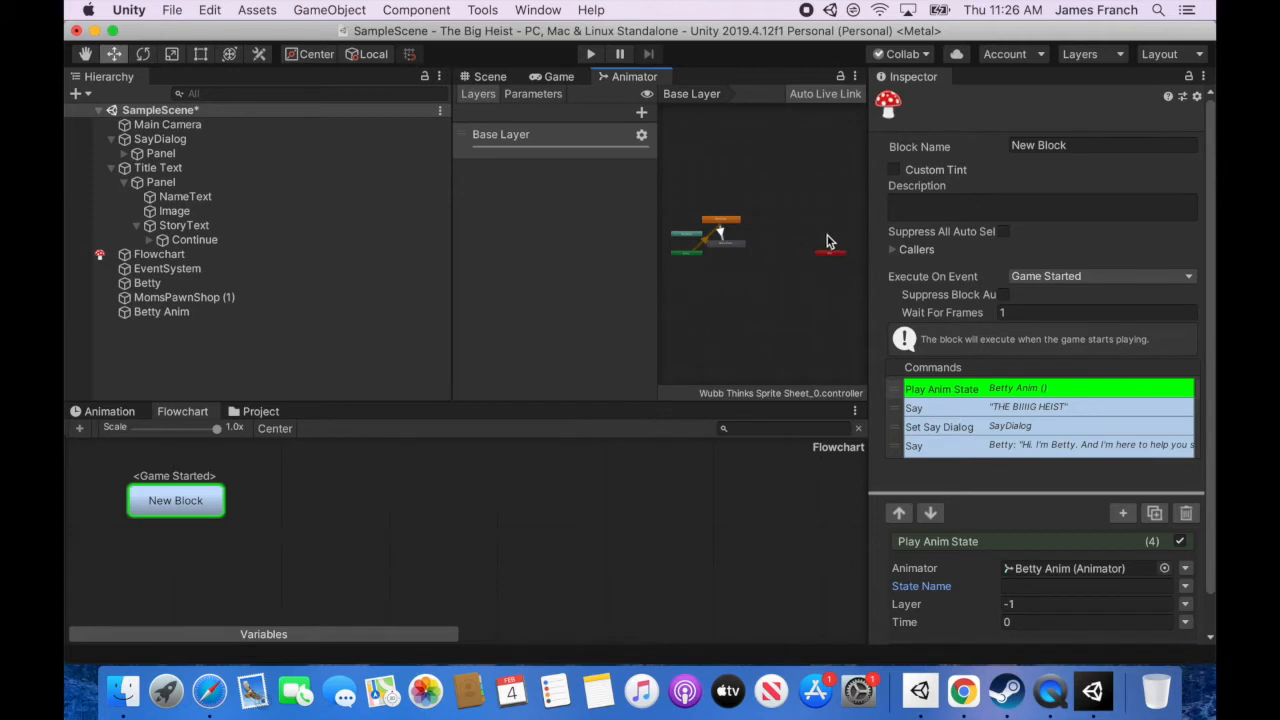
{"action": "scroll", "coordinate": [727, 250], "scroll_direction": "up", "scroll_amount": 5}
{"action": "scroll", "coordinate": [726, 249], "scroll_direction": "up", "scroll_amount": 2}
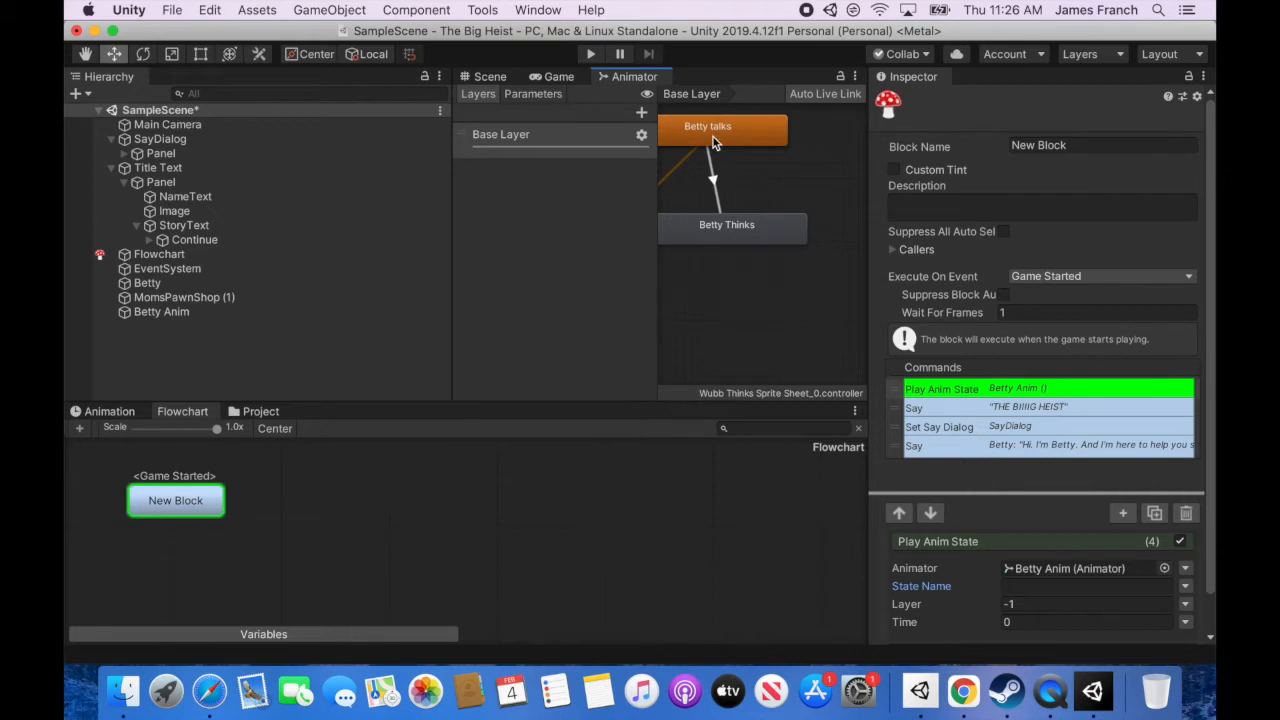
{"action": "left_click", "coordinate": [1035, 586]}
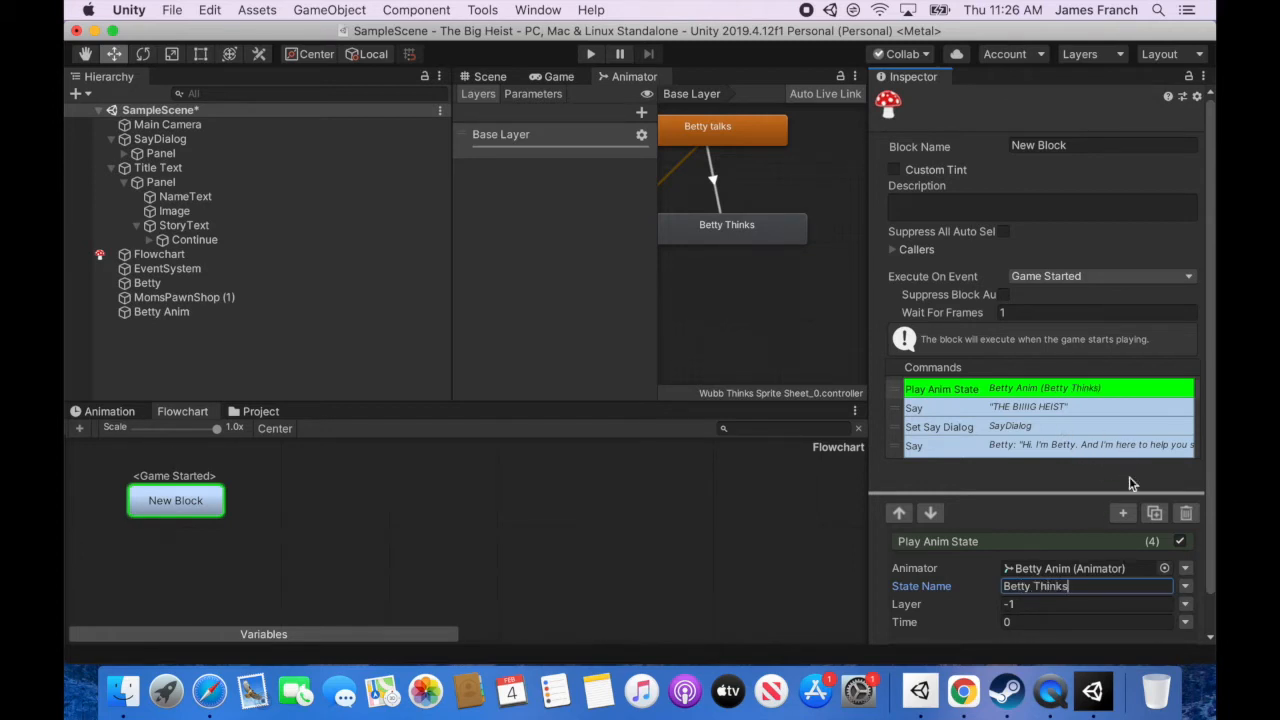
Duplicate the Betty Thinks Play Anim State command and place the copy between Set Say Dialog and Betty's Say command.
{"action": "left_click", "coordinate": [1157, 514]}
{"action": "left_click_drag", "start_coordinate": [898, 412], "coordinate": [905, 455]}
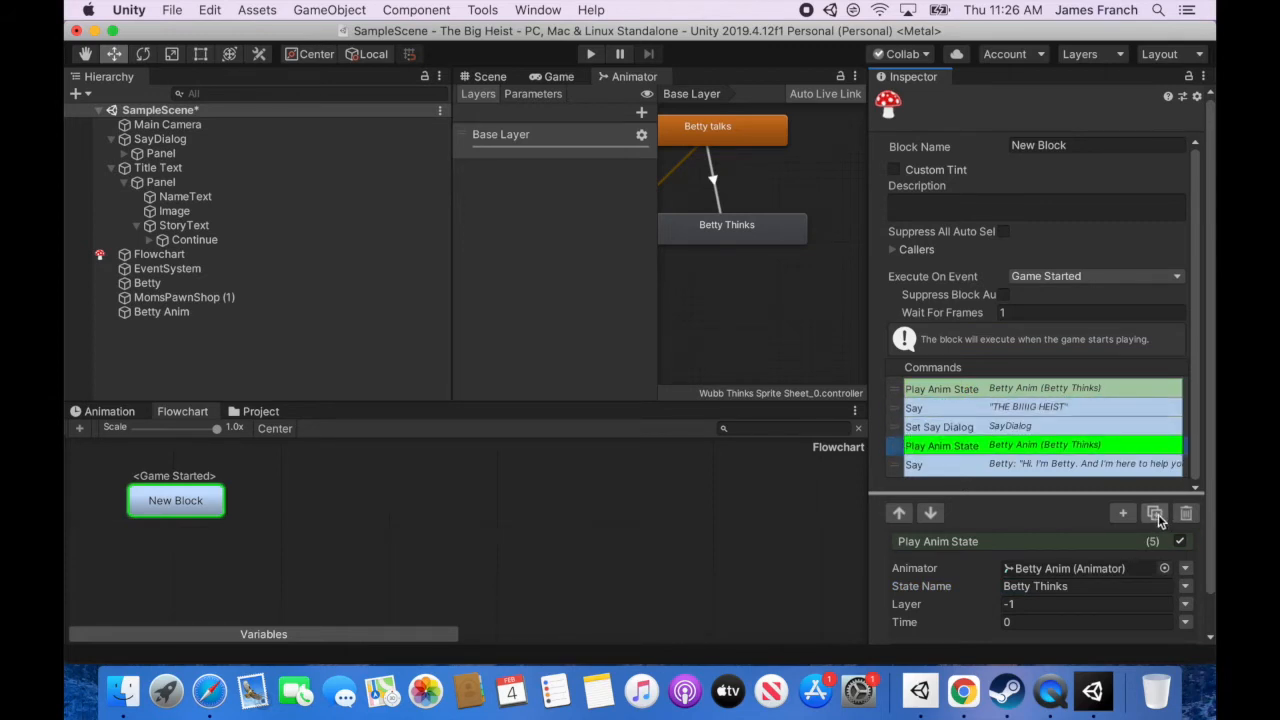
{"action": "left_click", "coordinate": [1013, 394]}
{"action": "left_click", "coordinate": [1012, 443]}
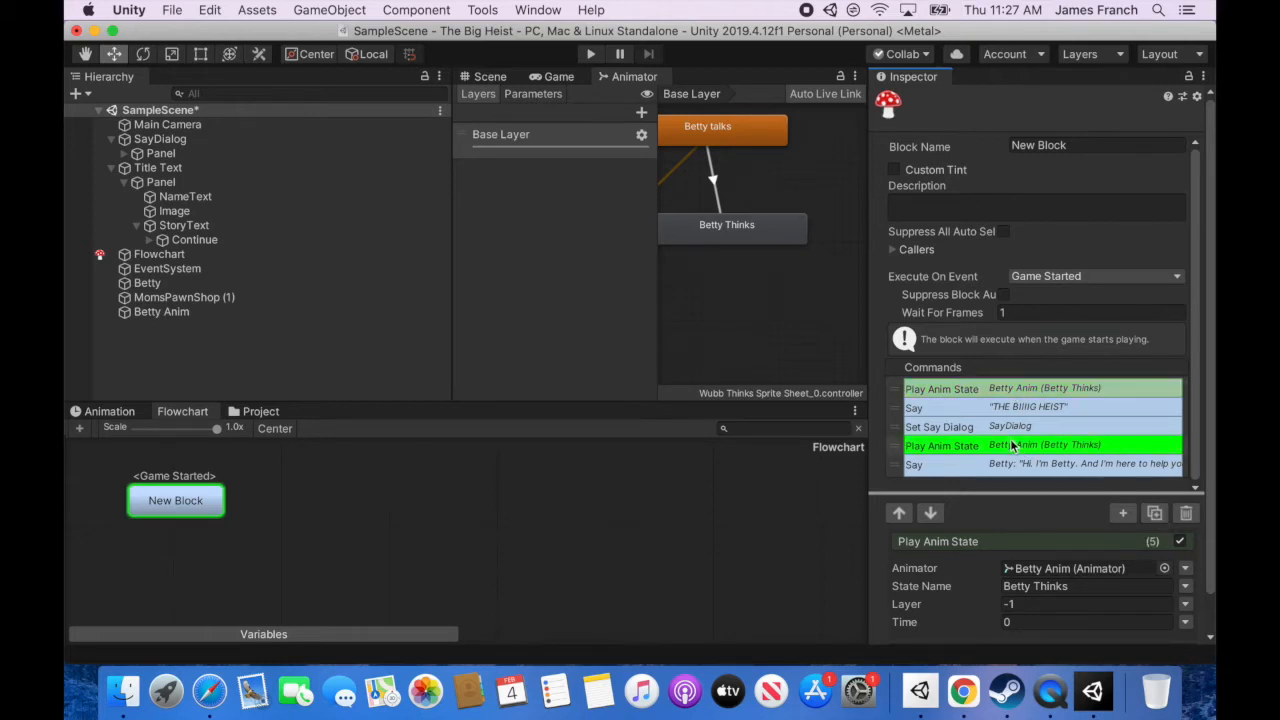
{"action": "left_click", "coordinate": [1160, 518]}
{"action": "left_click", "coordinate": [1190, 519]}
{"action": "left_click", "coordinate": [1157, 514]}
{"action": "left_click", "coordinate": [1189, 516]}
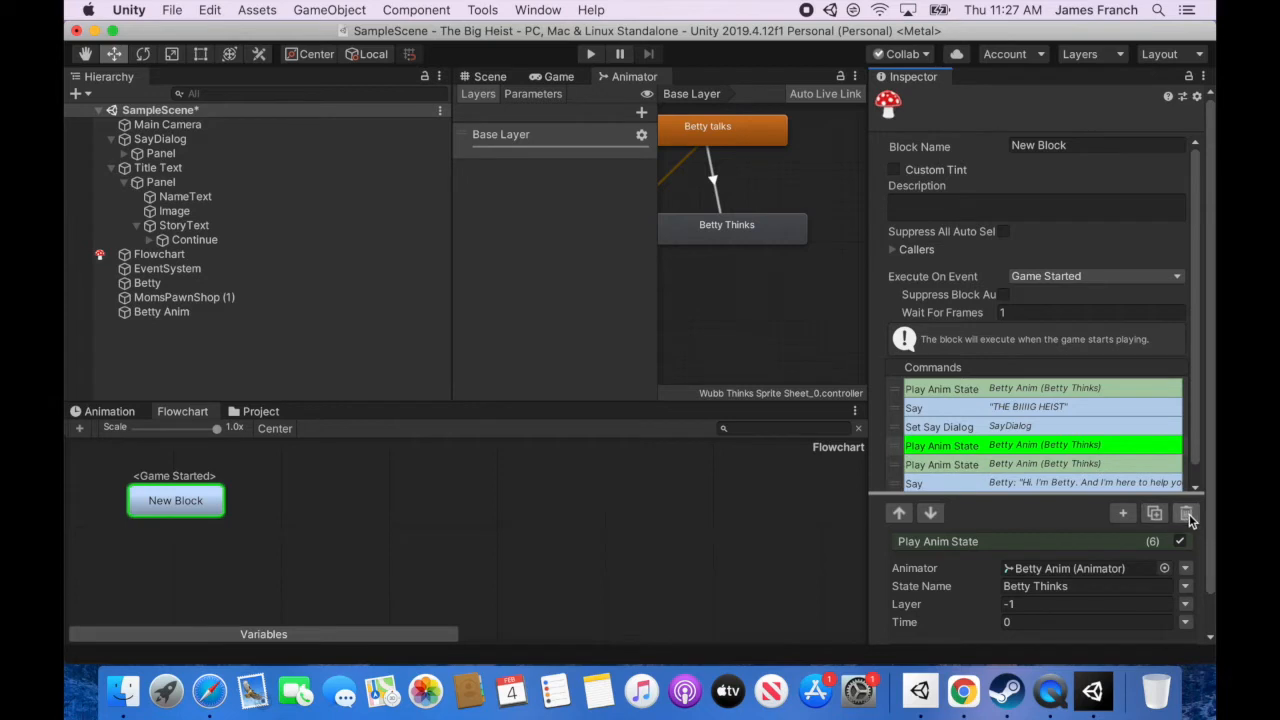
Change the state name of the Play Anim State command before Betty's line to Betty talks.
{"action": "left_click_drag", "start_coordinate": [1073, 586], "coordinate": [1037, 597]}
{"action": "type", "text": "talks"}
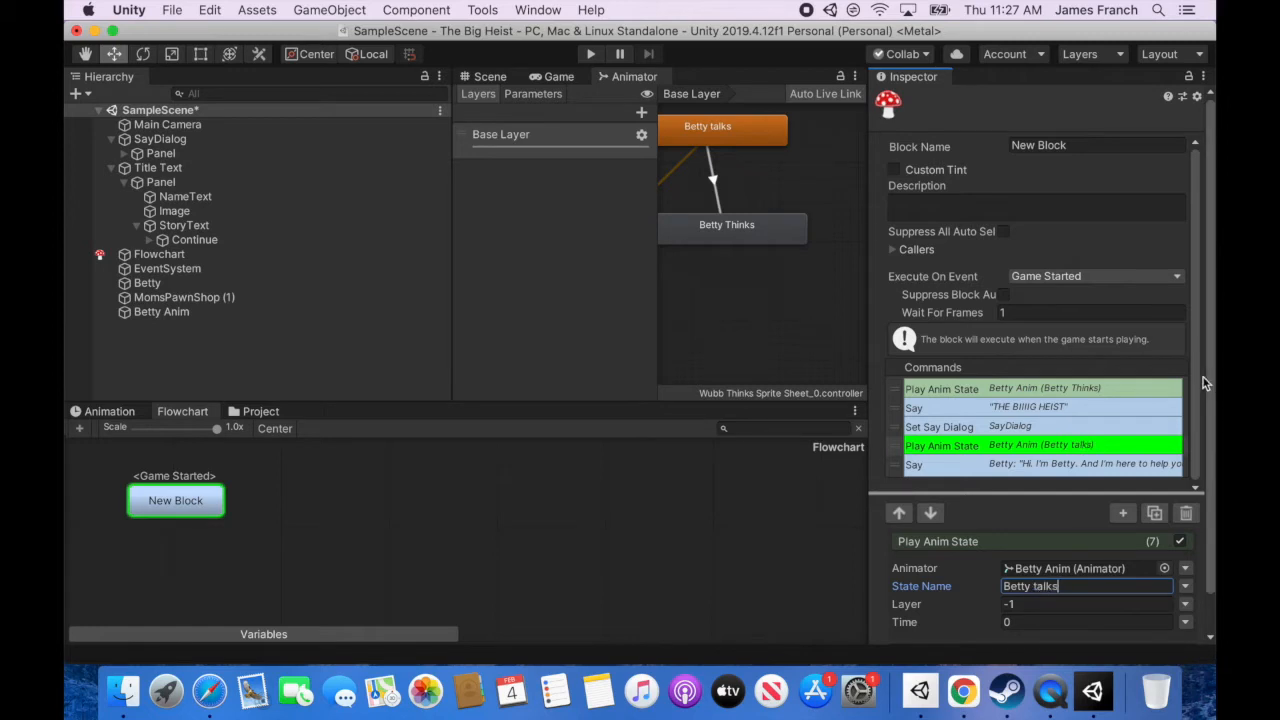
{"action": "left_click", "coordinate": [716, 184]}
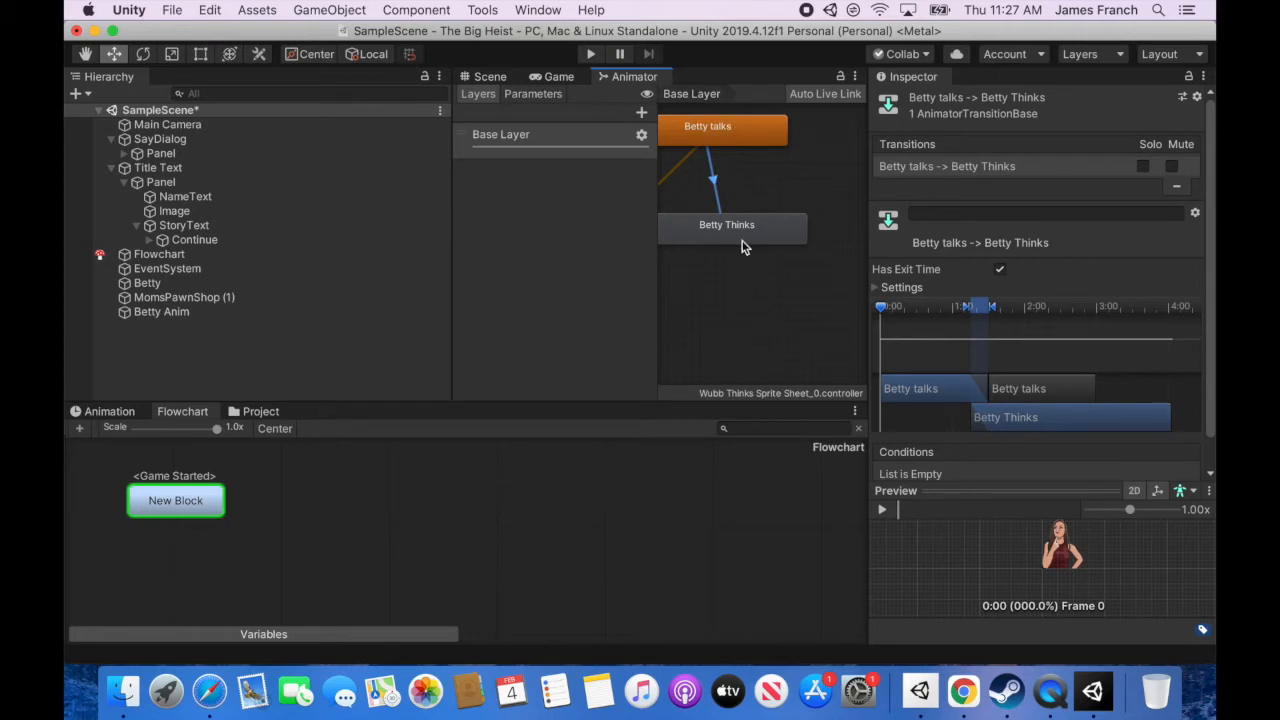
{"action": "left_click", "coordinate": [495, 78]}
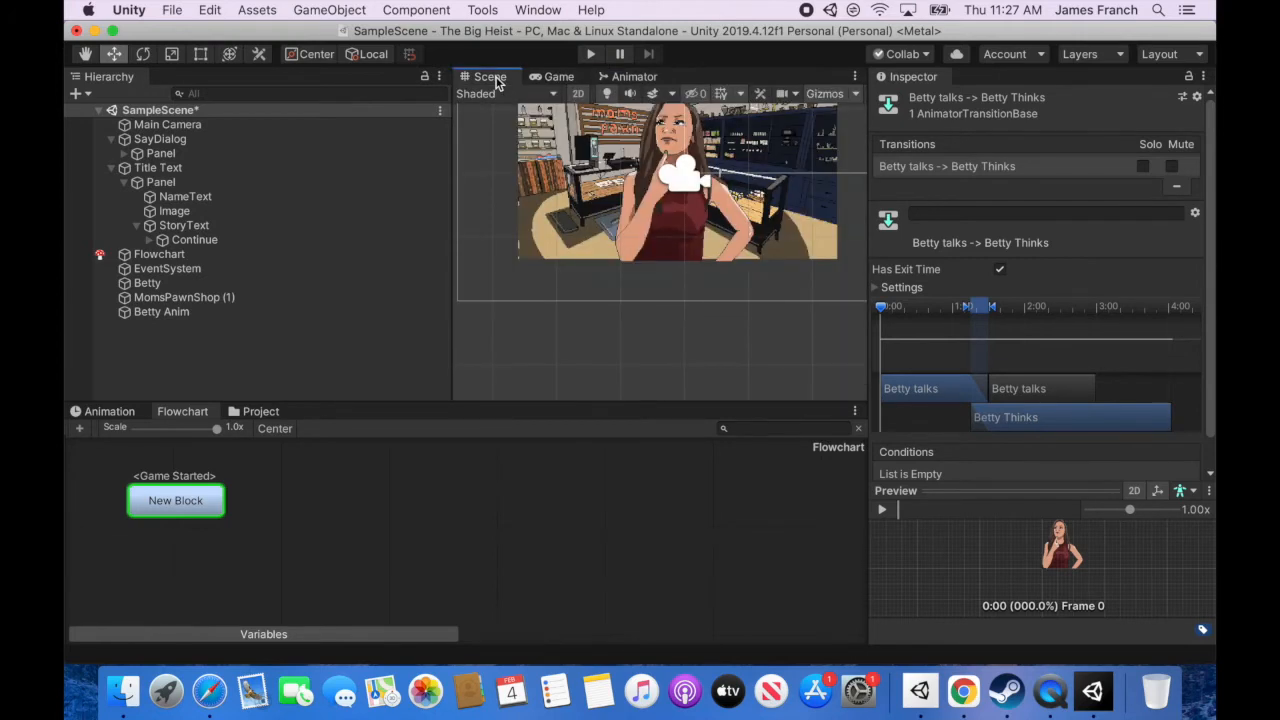
{"action": "left_click", "coordinate": [558, 77]}
{"action": "left_click", "coordinate": [259, 411]}
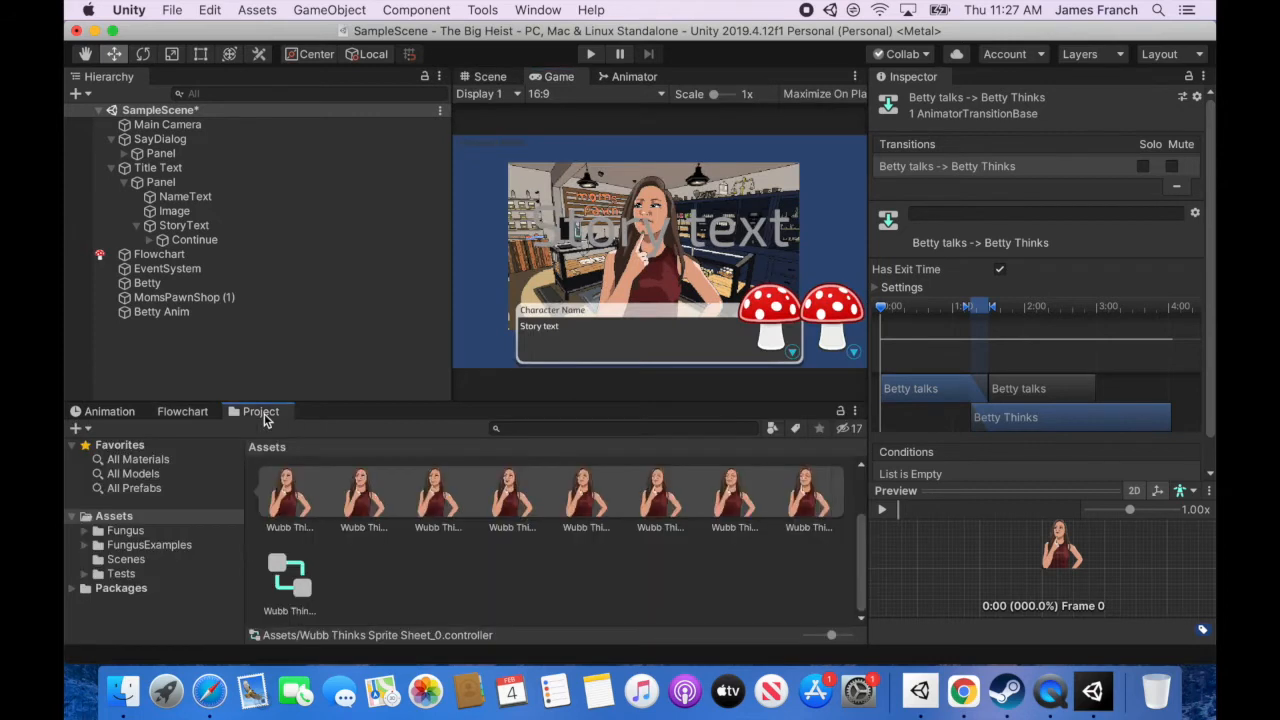
Return to New Block in the flowchart and duplicate Betty's Say command.
{"action": "left_click", "coordinate": [183, 414]}
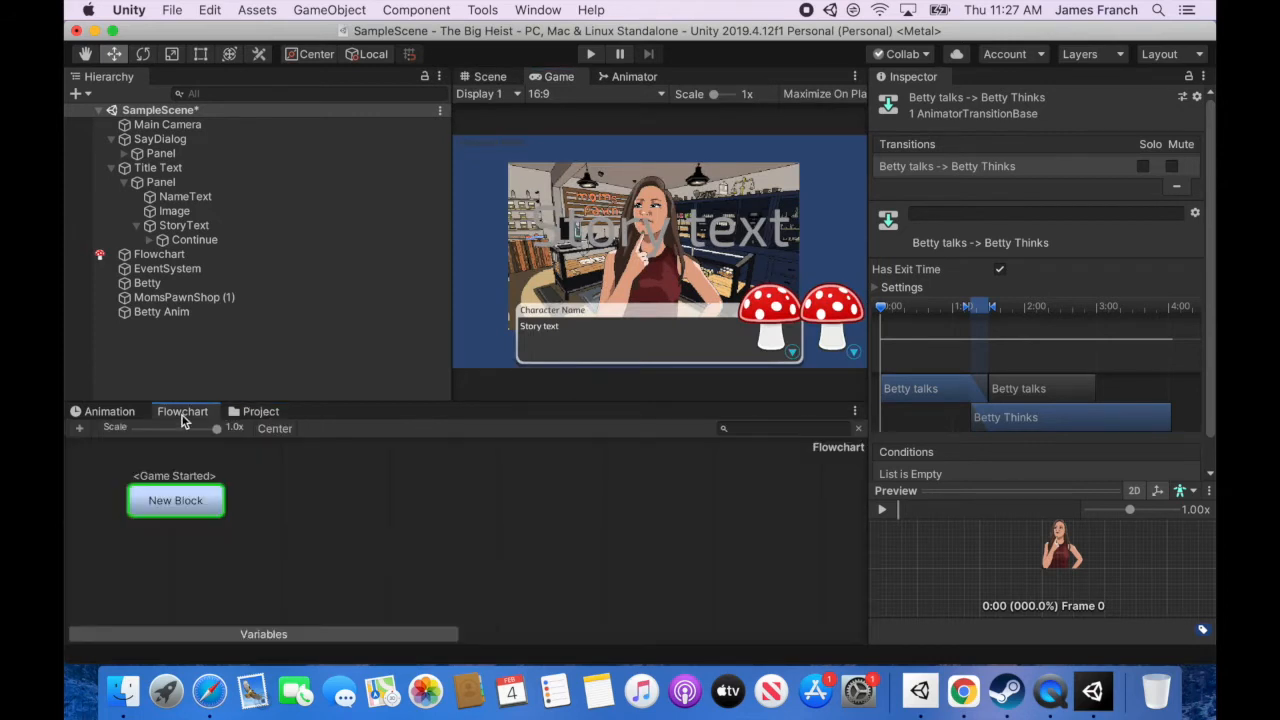
{"action": "left_click", "coordinate": [181, 505]}
{"action": "left_click_drag", "start_coordinate": [1208, 377], "coordinate": [1209, 381]}
{"action": "left_click", "coordinate": [1086, 464]}
{"action": "left_click", "coordinate": [1157, 514]}
{"action": "scroll", "coordinate": [1095, 490], "scroll_direction": "down", "scroll_amount": 5}
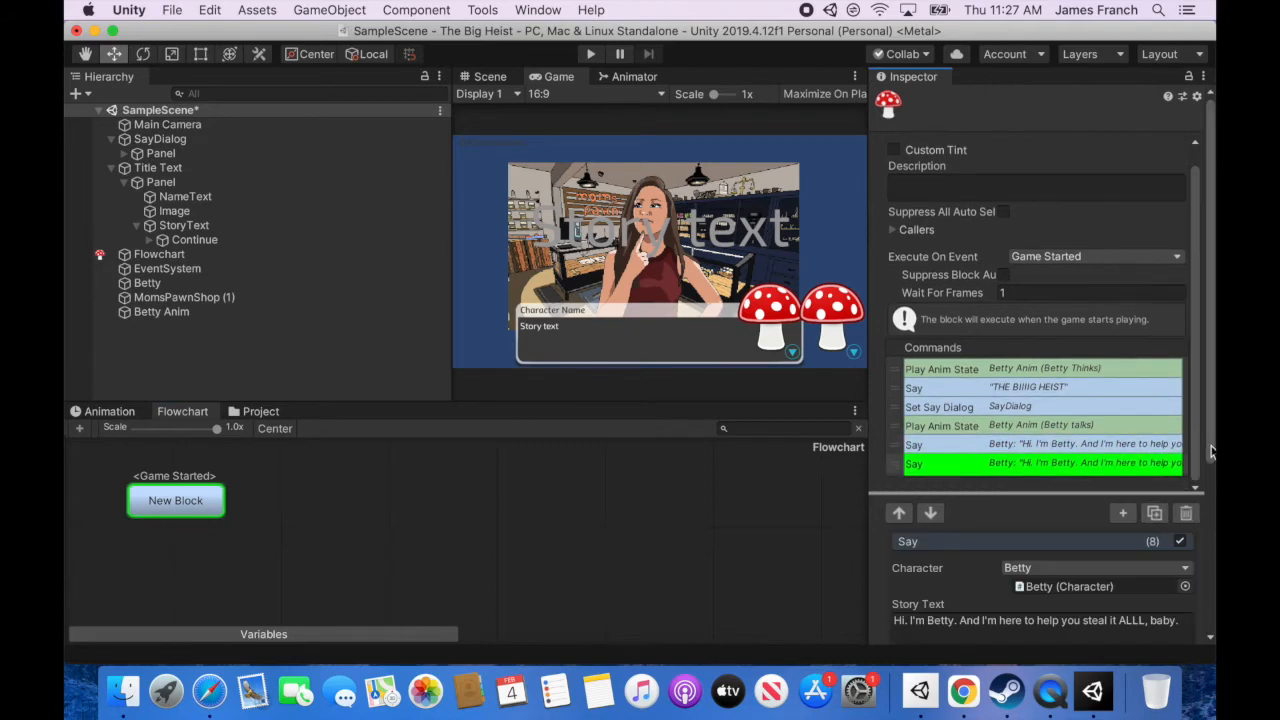
Replace the duplicated Say command's story text with "Ok. Time to steal aaaal the goods or my name's not Bleedy Ray Wilson.".
{"action": "left_click_drag", "start_coordinate": [1186, 546], "coordinate": [870, 542]}
{"action": "type", "text": "O"}
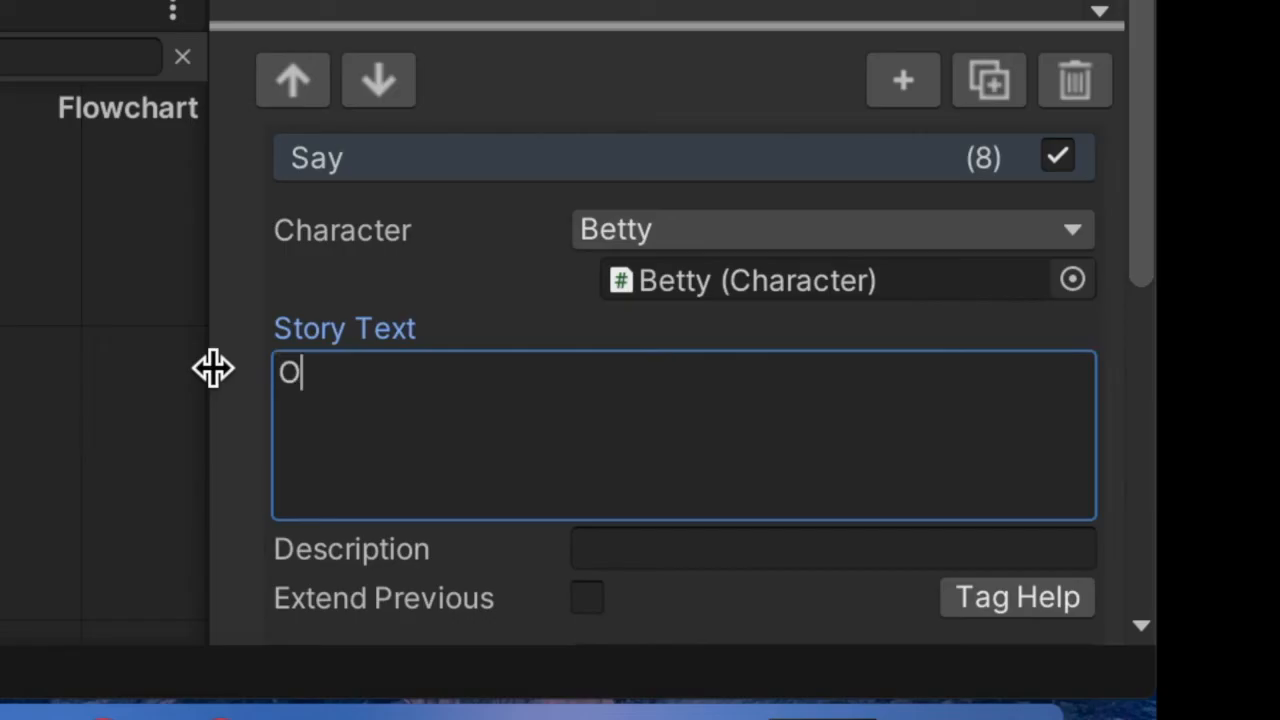
{"action": "type", "text": "k. Time"}
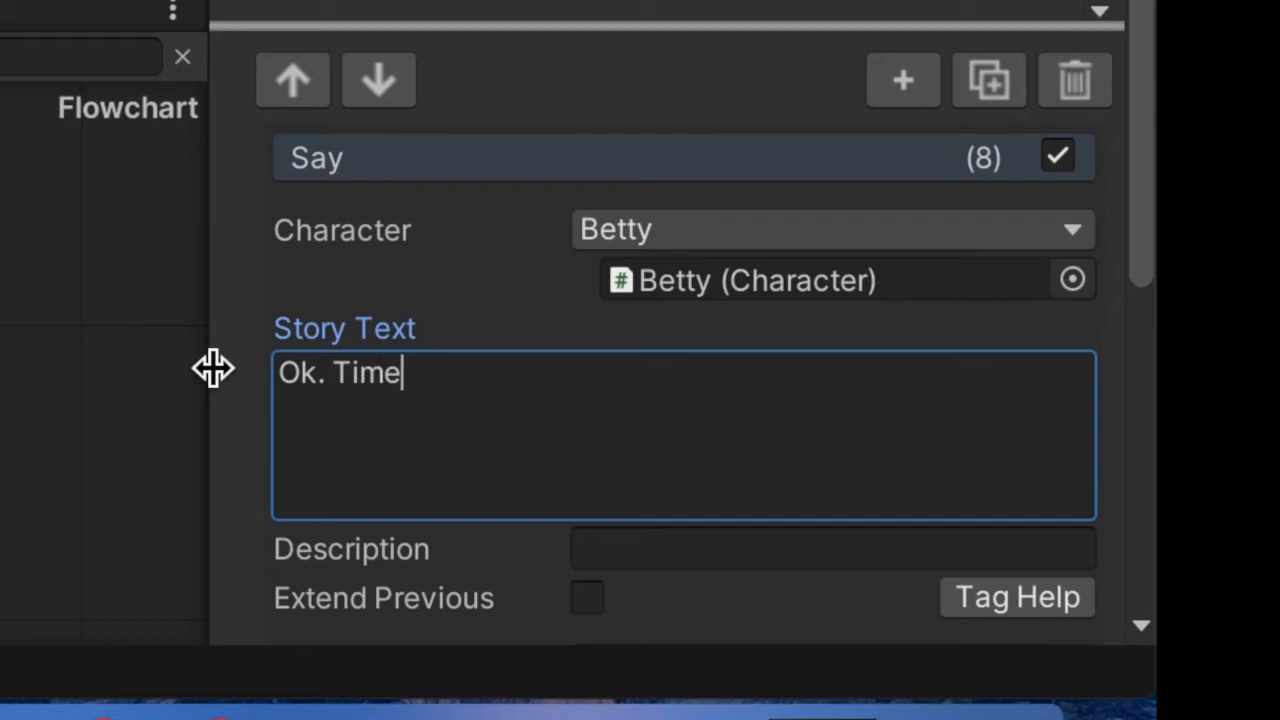
{"action": "type", "text": " to steal a"}
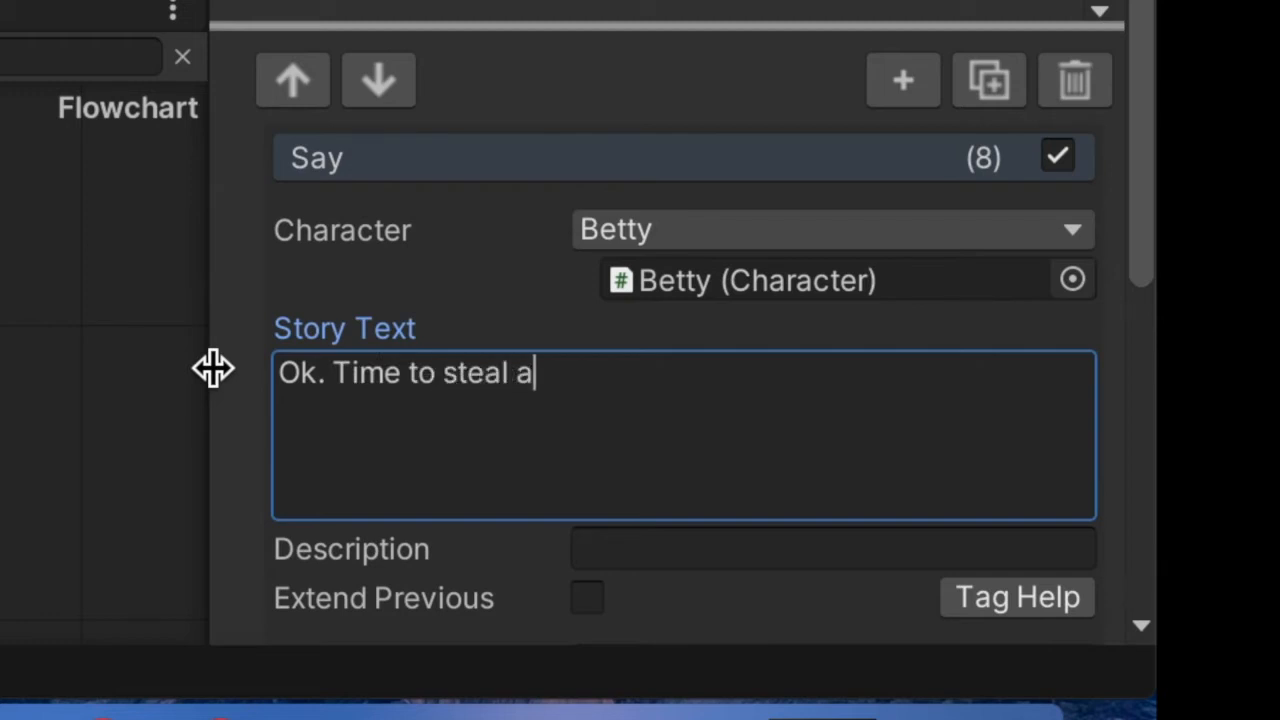
{"action": "type", "text": "aaal the go"}
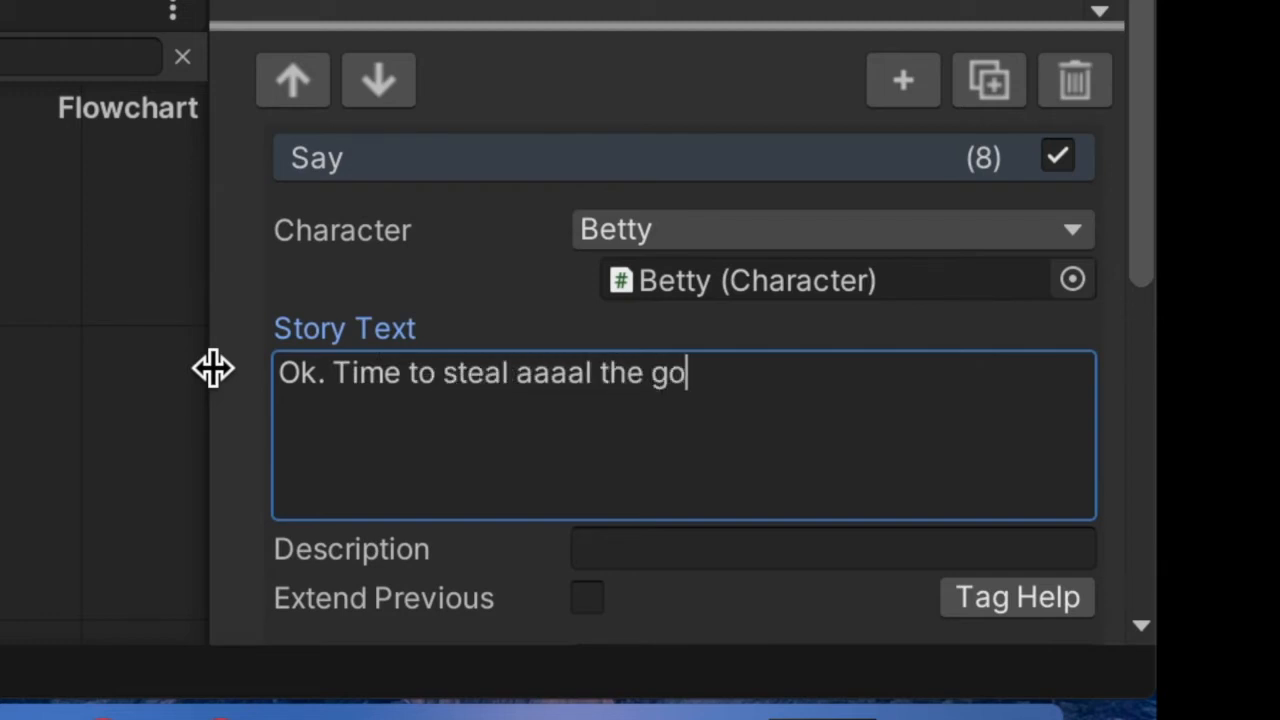
{"action": "type", "text": "ods or my name's not"}
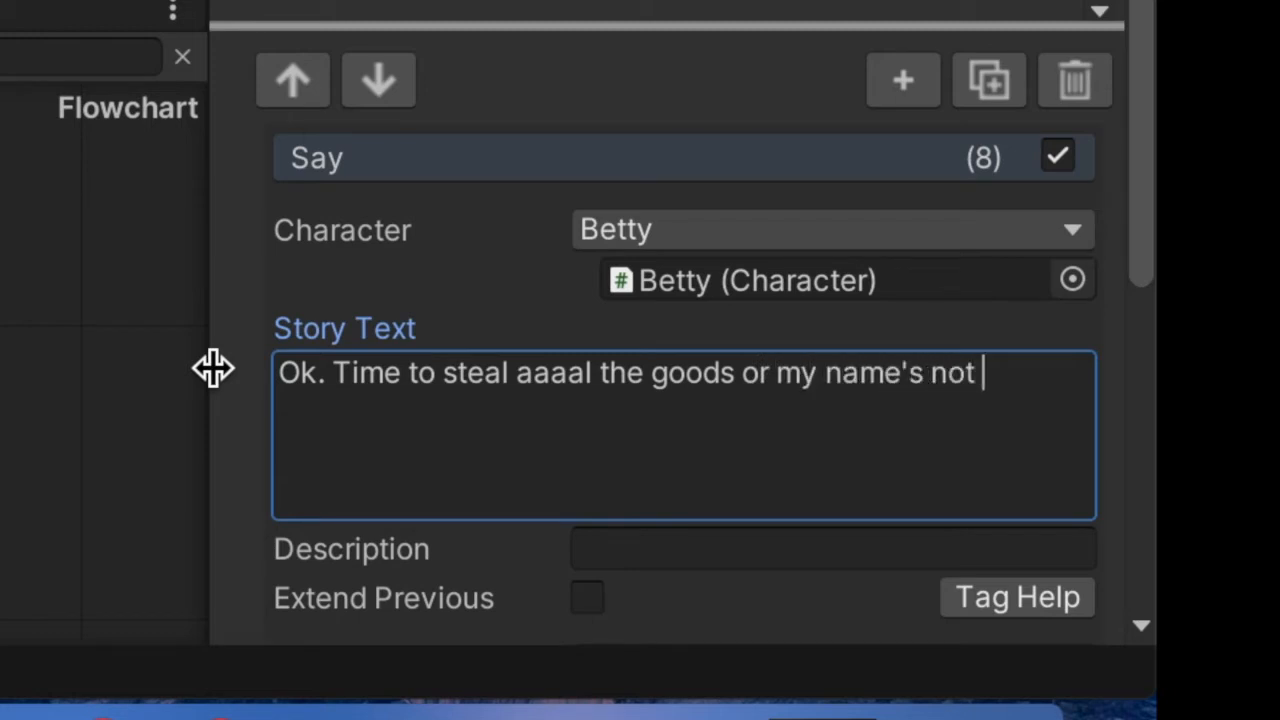
{"action": "type", "text": " Beedy"}
{"action": "key", "text": "BackSpace"}
{"action": "key", "text": "BackSpace"}
{"action": "key", "text": "BackSpace"}
{"action": "key", "text": "BackSpace"}
{"action": "type", "text": "leedy Ray Wilson."}
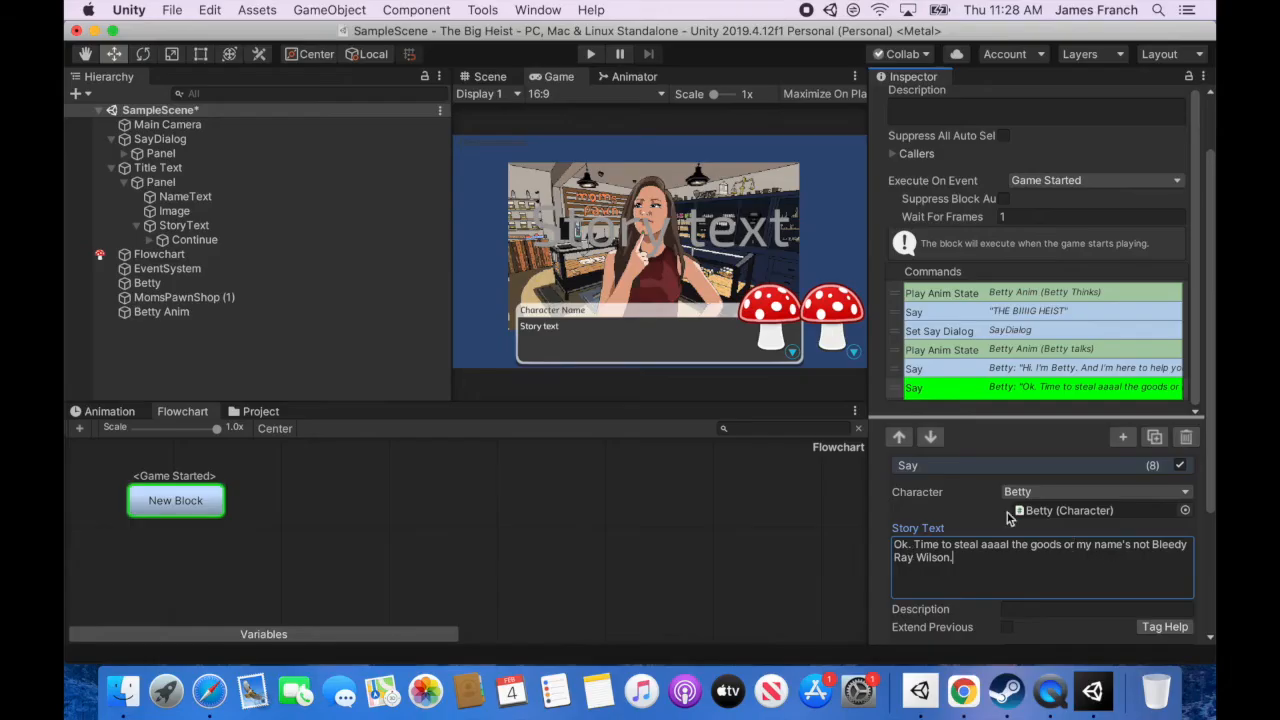
Create a new Fungus character and rename its object Bleedy Ray Wilson.
{"action": "left_click", "coordinate": [482, 10]}
{"action": "mouse_move", "coordinate": [494, 23]}
{"action": "mouse_move", "coordinate": [608, 80]}
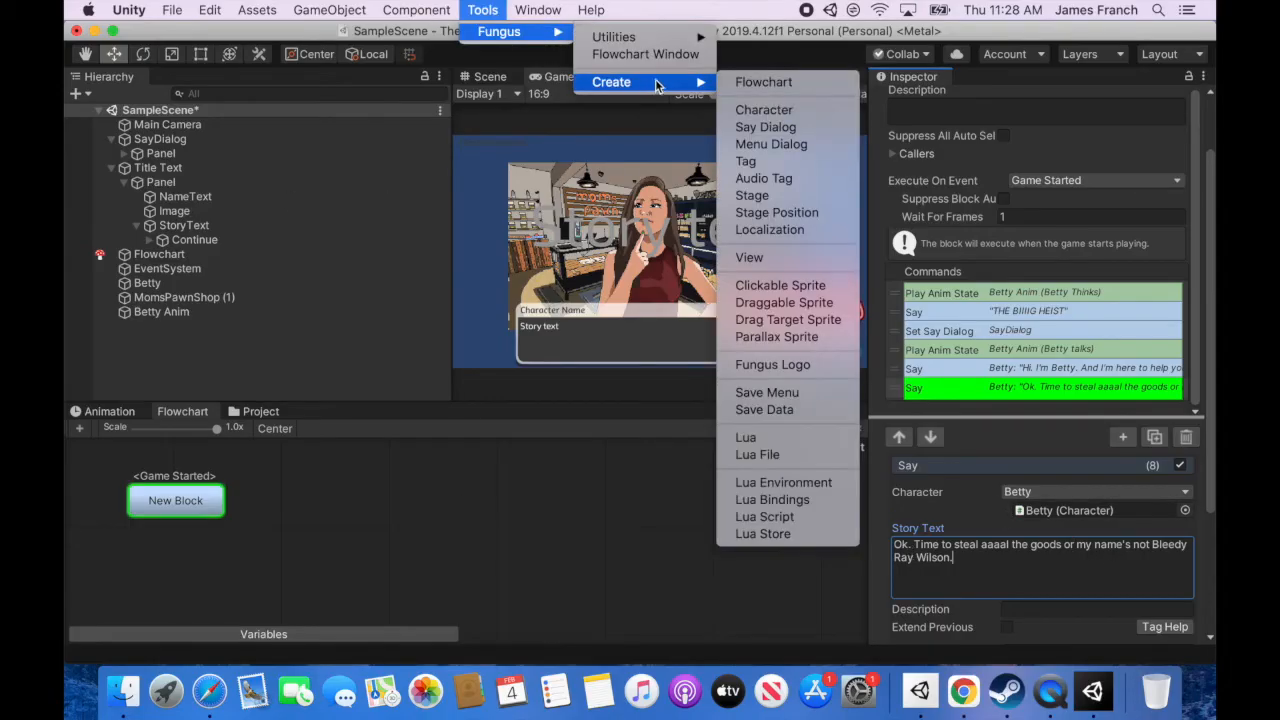
{"action": "left_click", "coordinate": [770, 112]}
{"action": "left_click", "coordinate": [960, 101]}
{"action": "type", "text": "Bleedy Ray Wilson"}
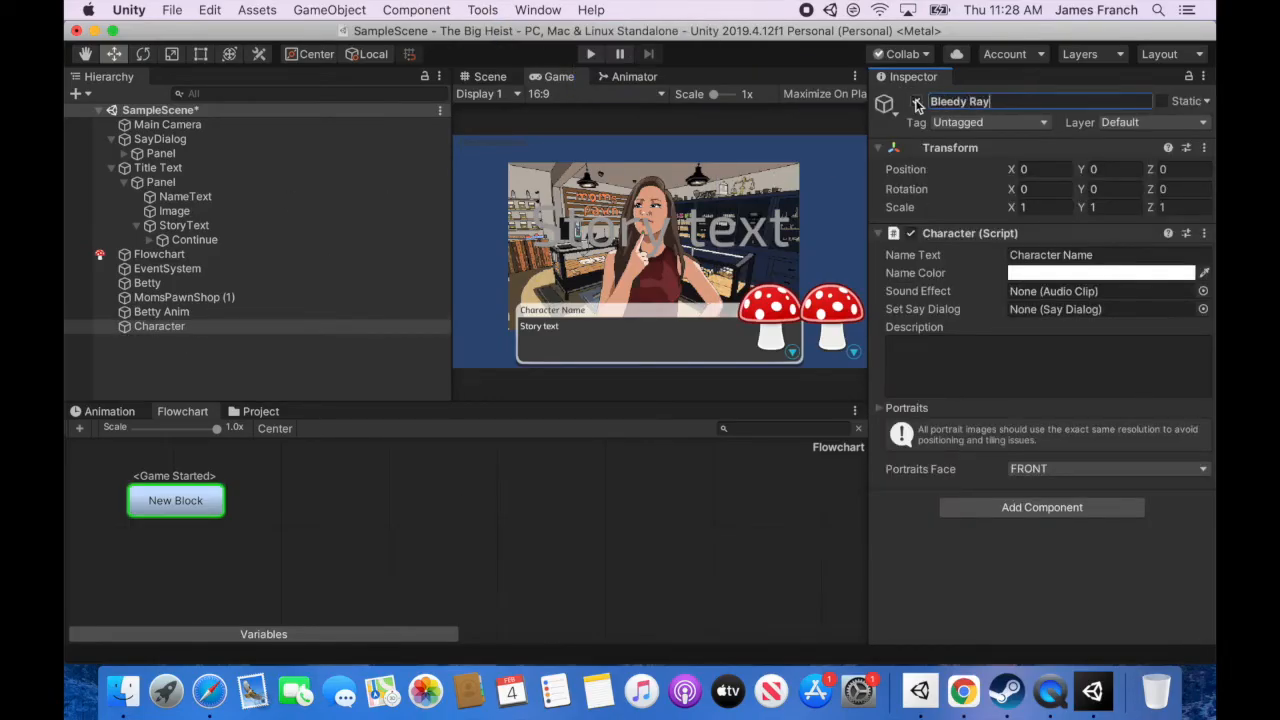
{"action": "key", "text": "Return"}
Create an empty object in the hierarchy, name it Characters and select it.
{"action": "left_click", "coordinate": [180, 326]}
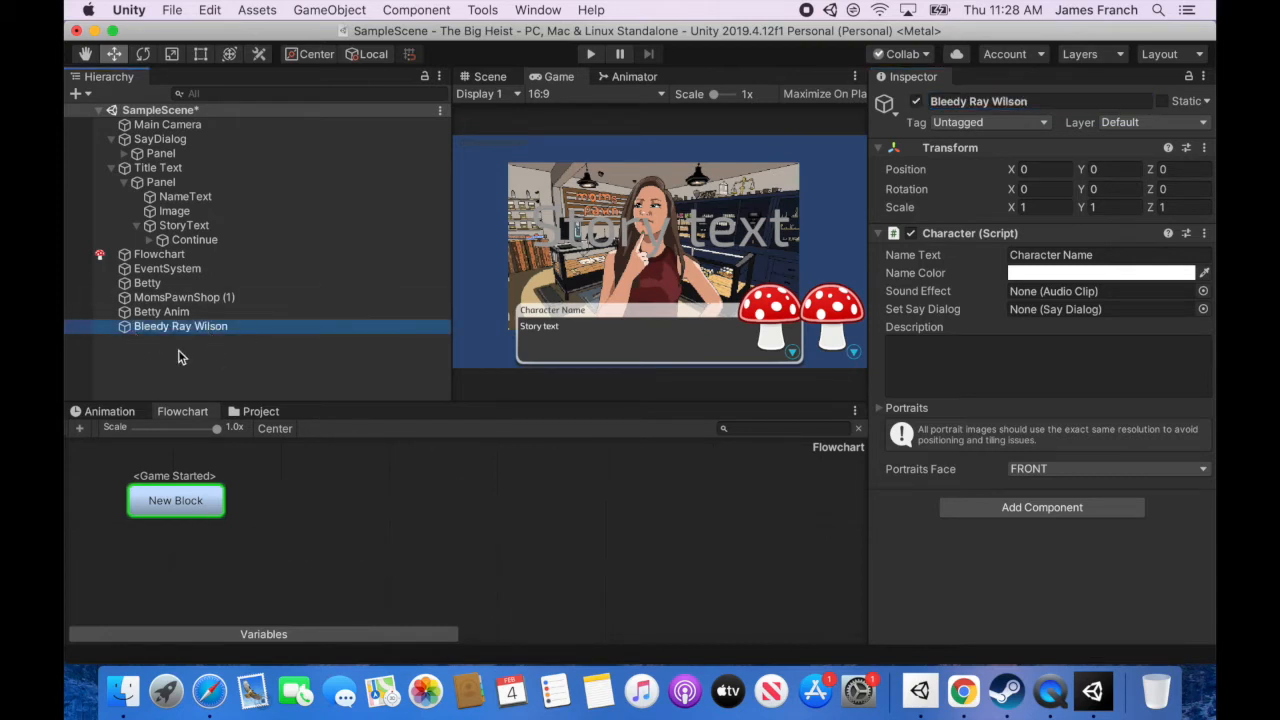
{"action": "right_click", "coordinate": [208, 358]}
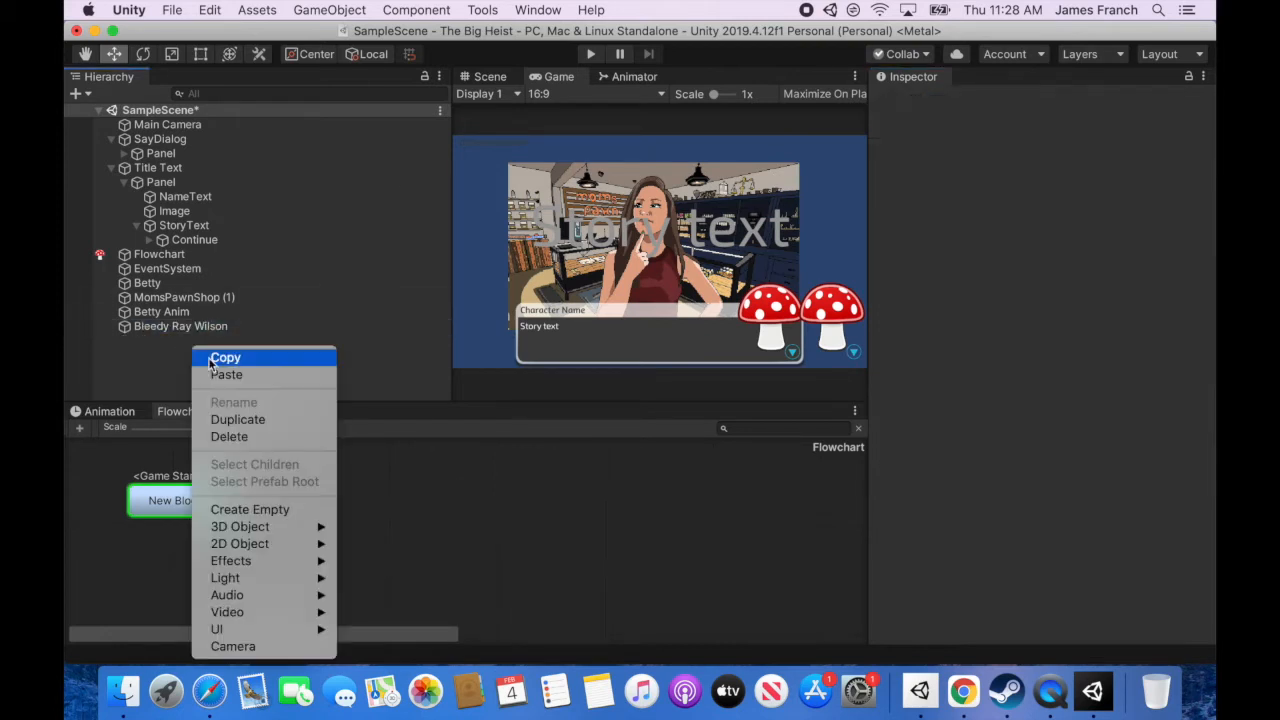
{"action": "left_click", "coordinate": [277, 511]}
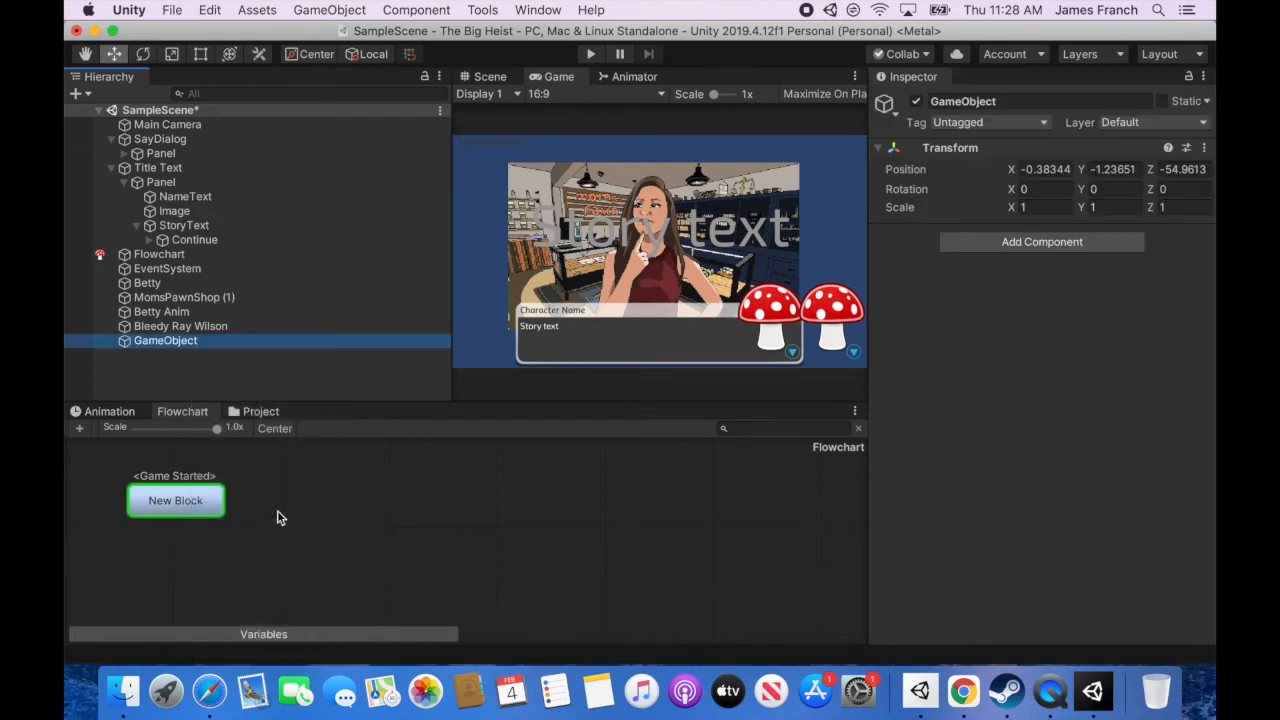
{"action": "left_click", "coordinate": [1005, 105]}
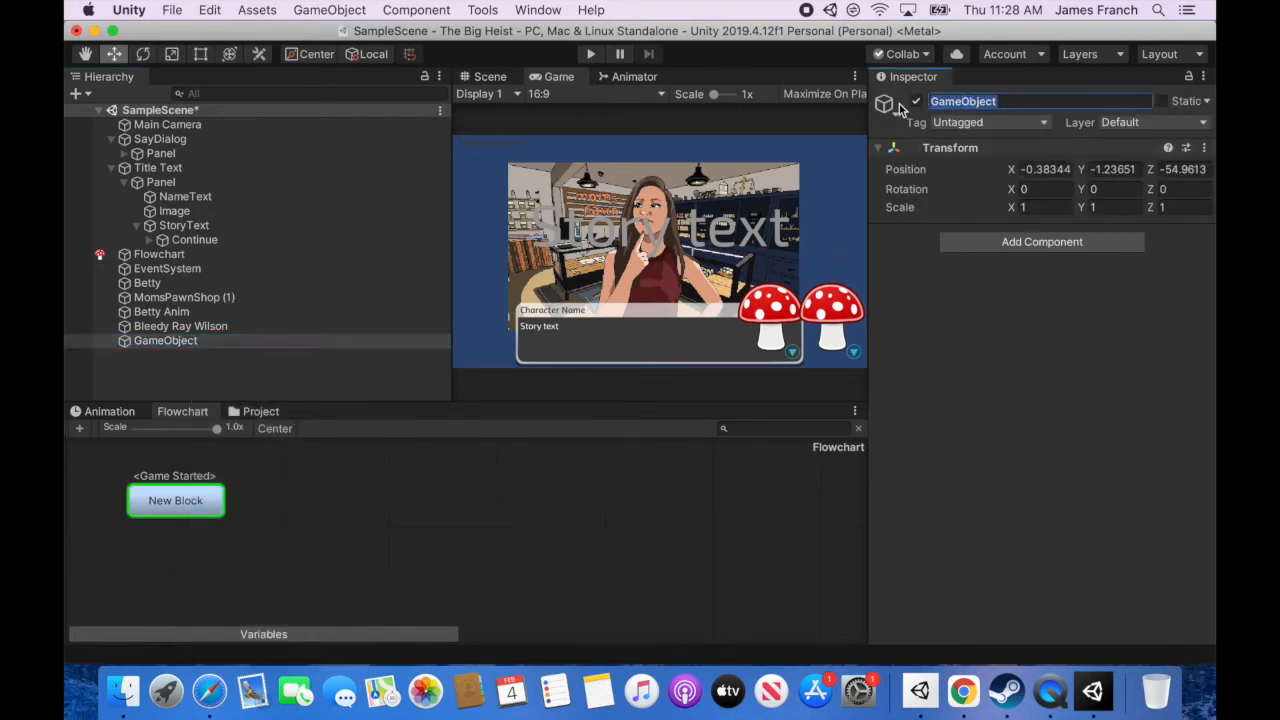
{"action": "type", "text": "Characters"}
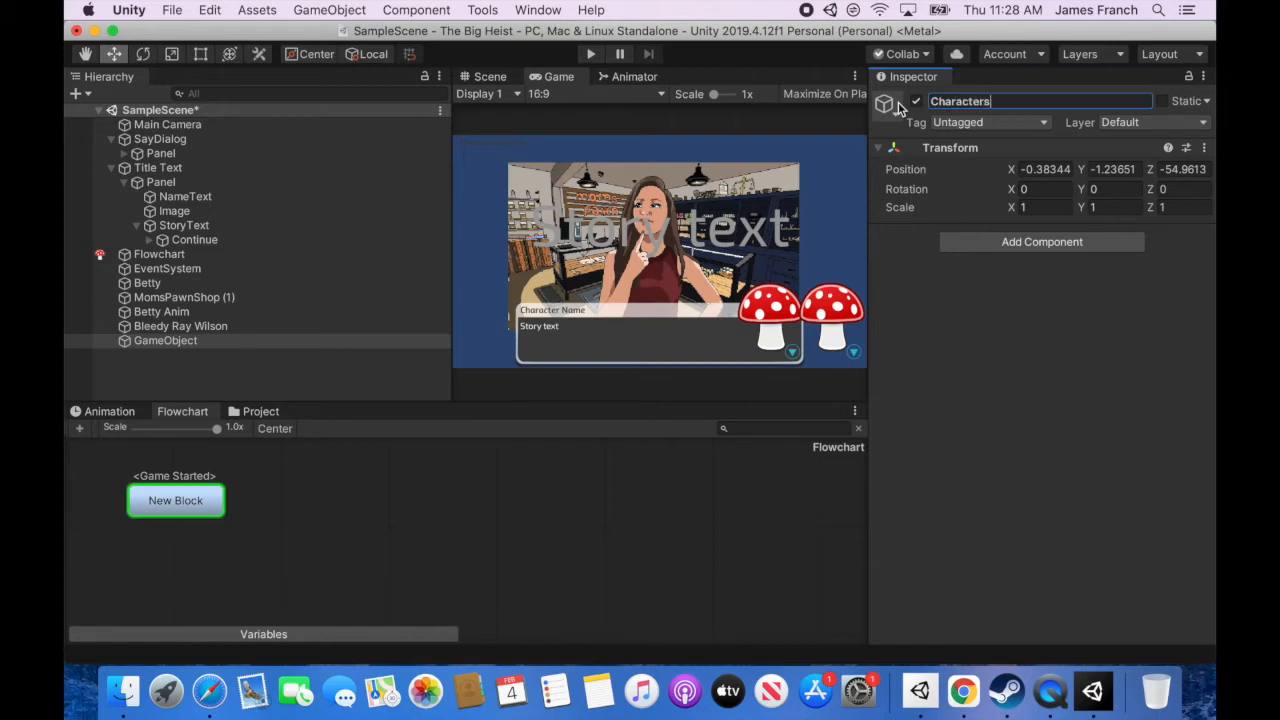
{"action": "left_click", "coordinate": [220, 359]}
{"action": "right_click", "coordinate": [220, 359]}
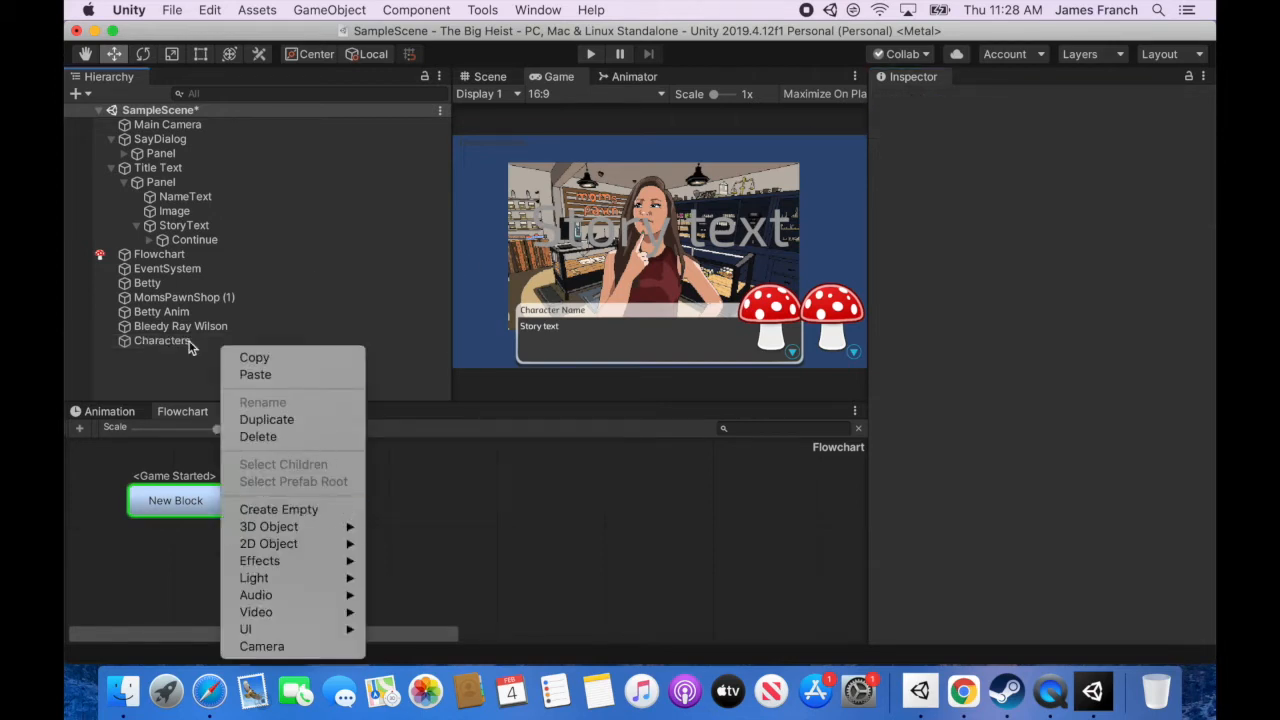
{"action": "left_click", "coordinate": [172, 346]}
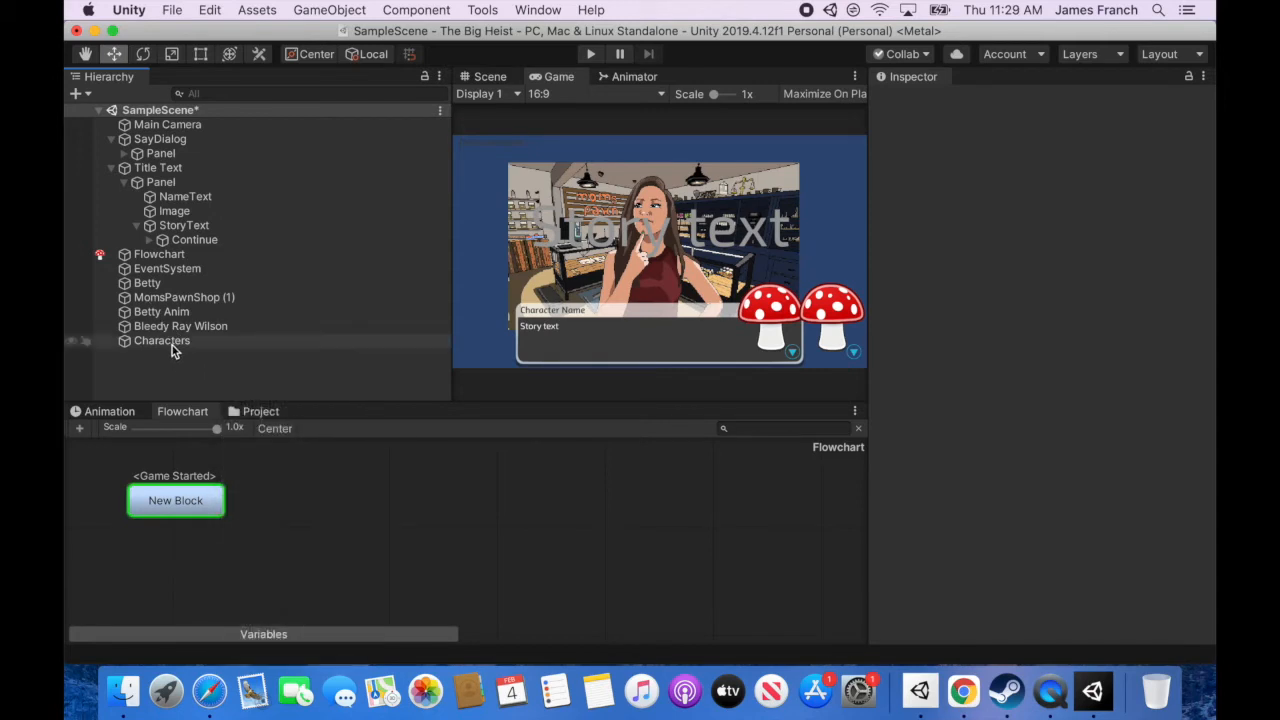
{"action": "left_click", "coordinate": [172, 346]}
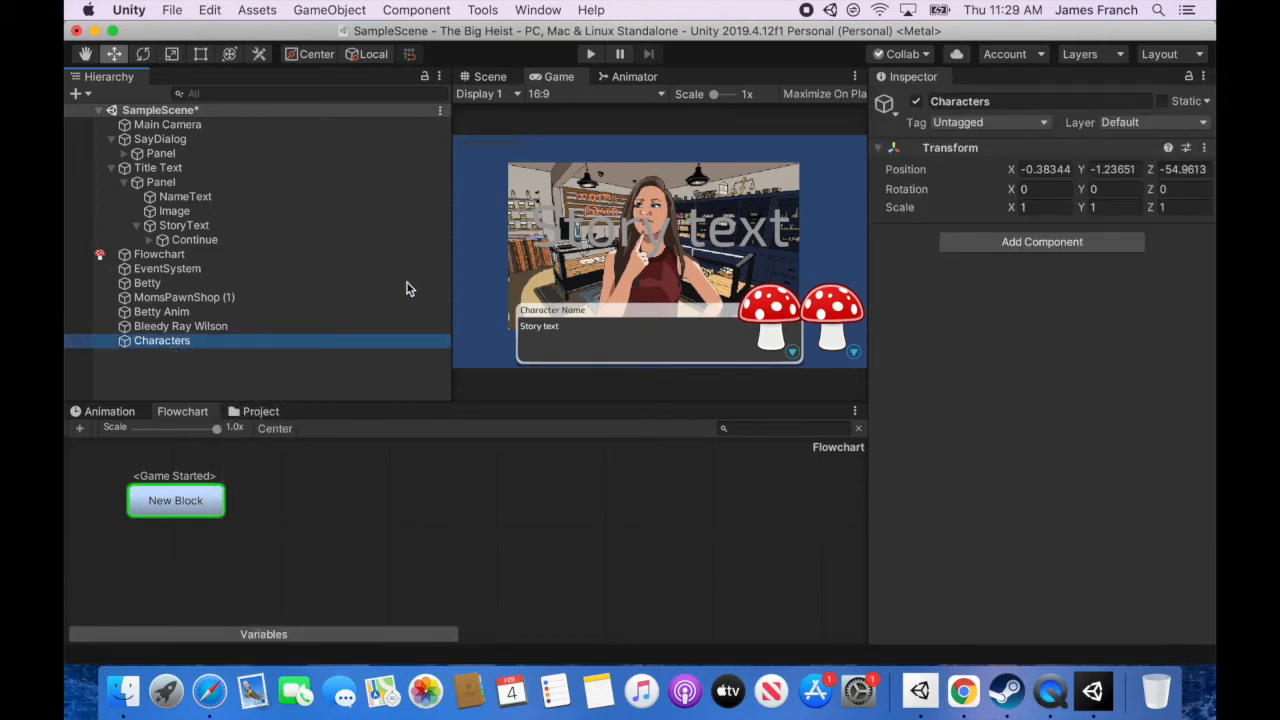
Make the Bleedy Ray Wilson and Betty objects children of the Characters object in the hierarchy.
{"action": "left_click_drag", "start_coordinate": [200, 330], "coordinate": [158, 332]}
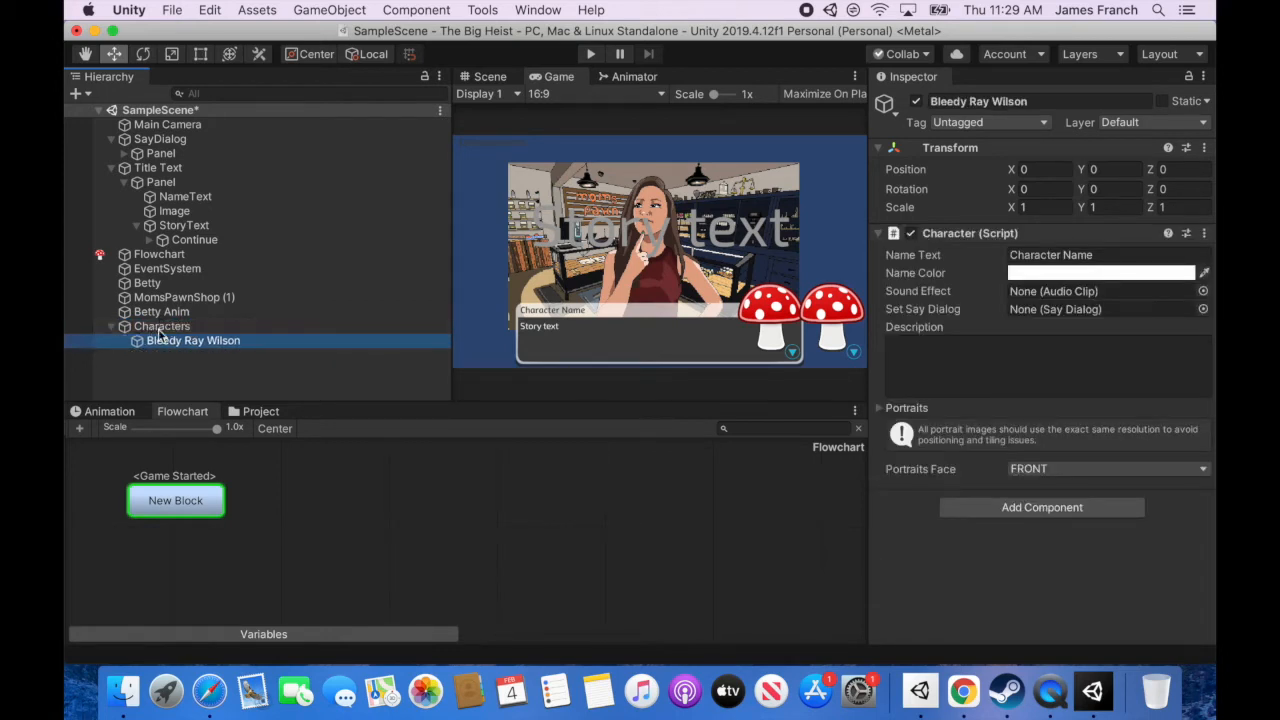
{"action": "left_click_drag", "start_coordinate": [160, 283], "coordinate": [162, 330]}
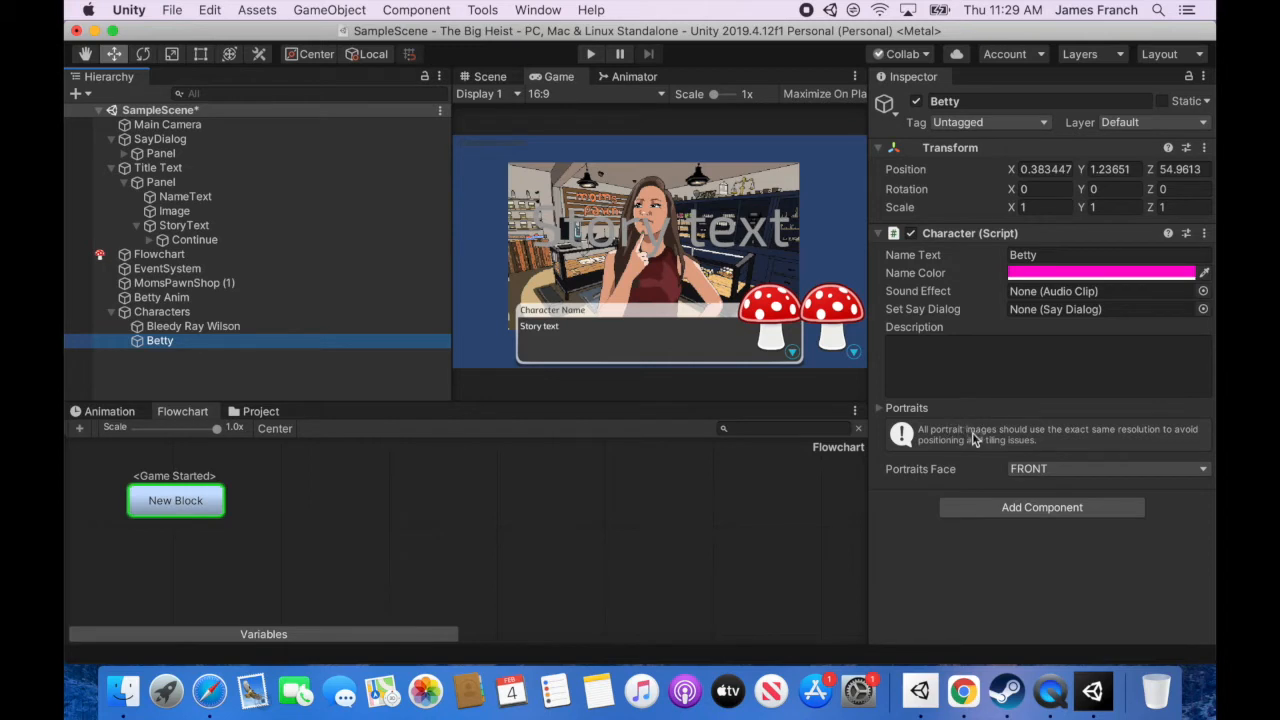
Set the speaking character of New Block's last Say command to Bleedy Ray Wilson.
{"action": "left_click", "coordinate": [181, 516]}
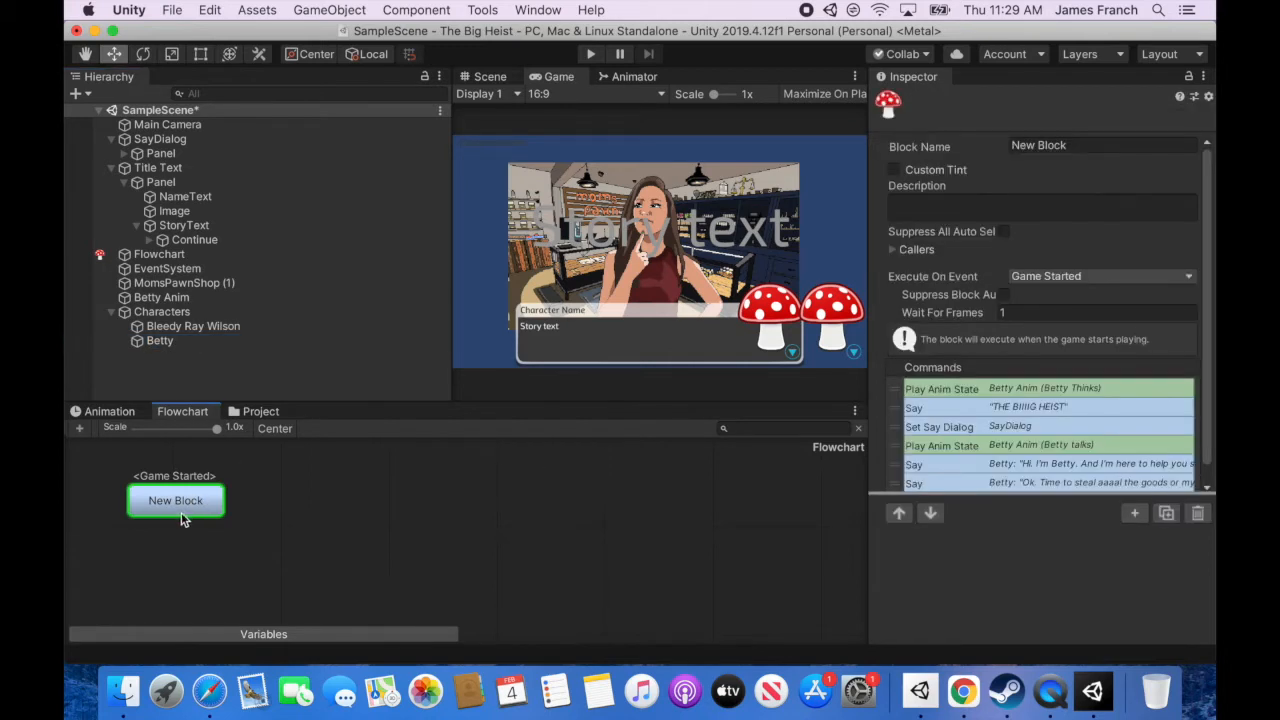
{"action": "scroll", "coordinate": [1084, 462], "scroll_direction": "down", "scroll_amount": 2}
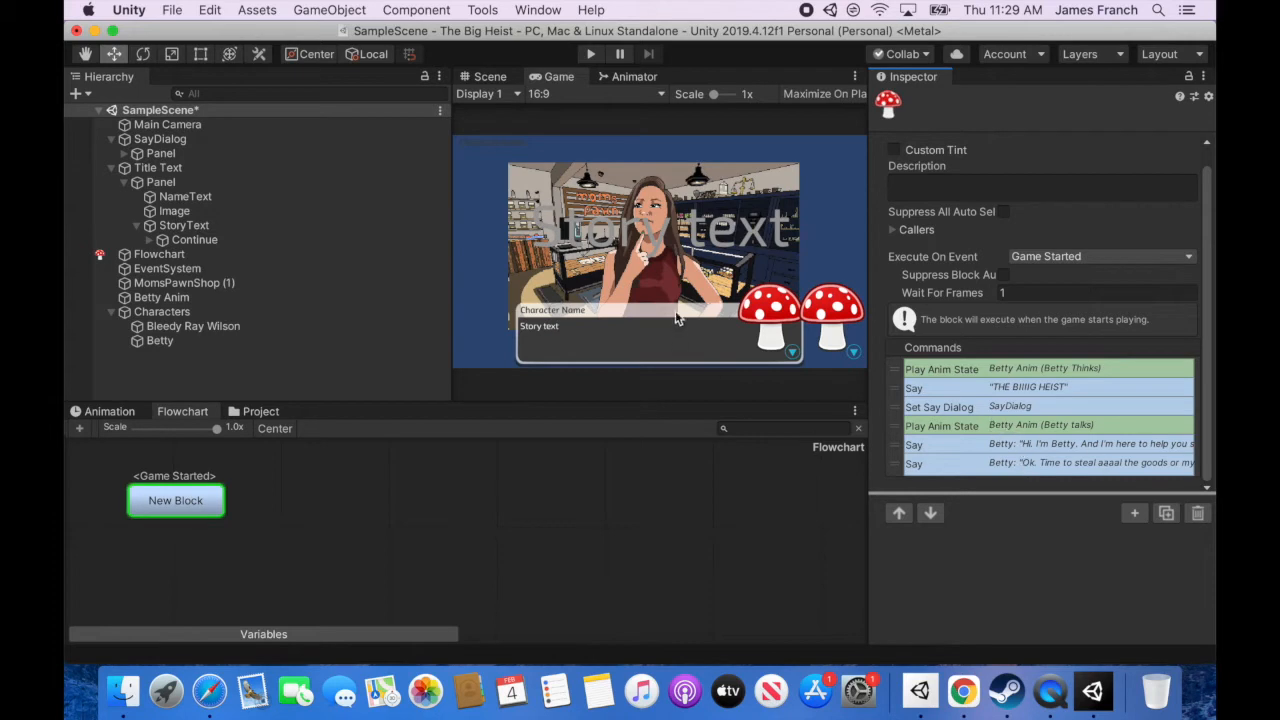
{"action": "left_click", "coordinate": [915, 463]}
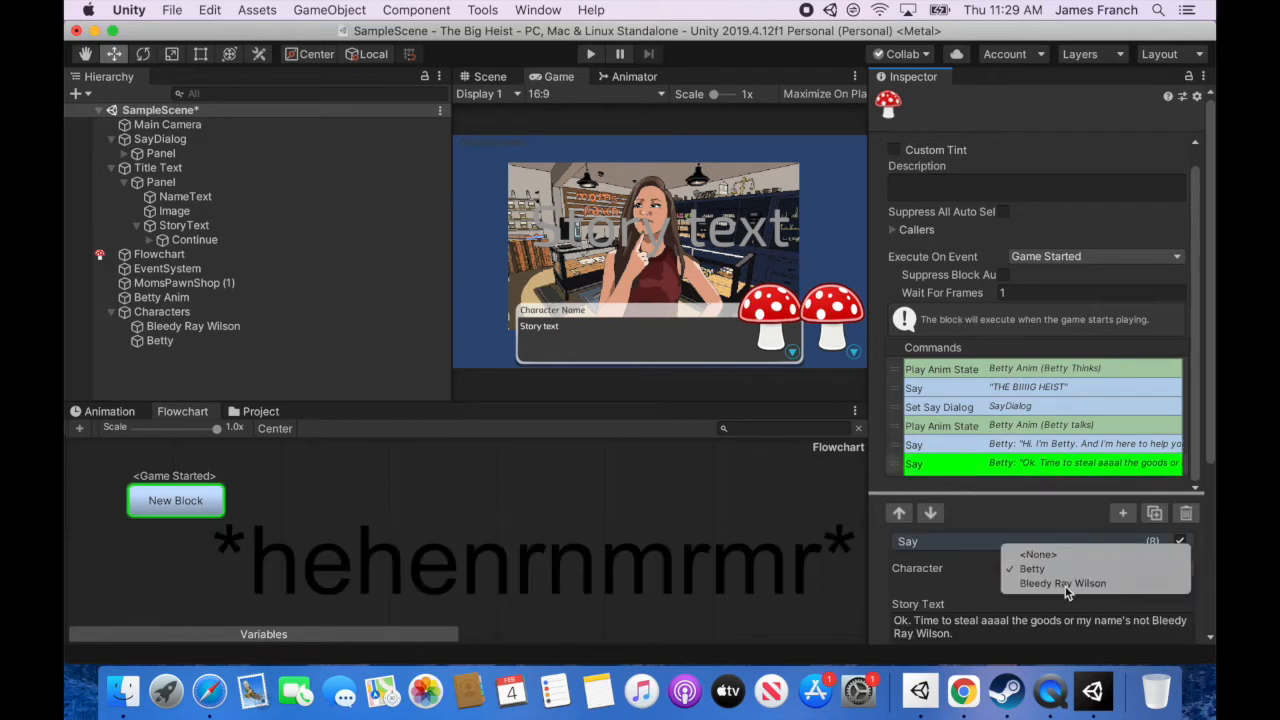
Set the Name Text of the Bleedy Ray Wilson character to "Bleedy Ray Wilson".
{"action": "left_click", "coordinate": [193, 326]}
{"action": "left_click_drag", "start_coordinate": [1097, 256], "coordinate": [957, 268]}
{"action": "type", "text": "Bleedy Ray Wilson"}
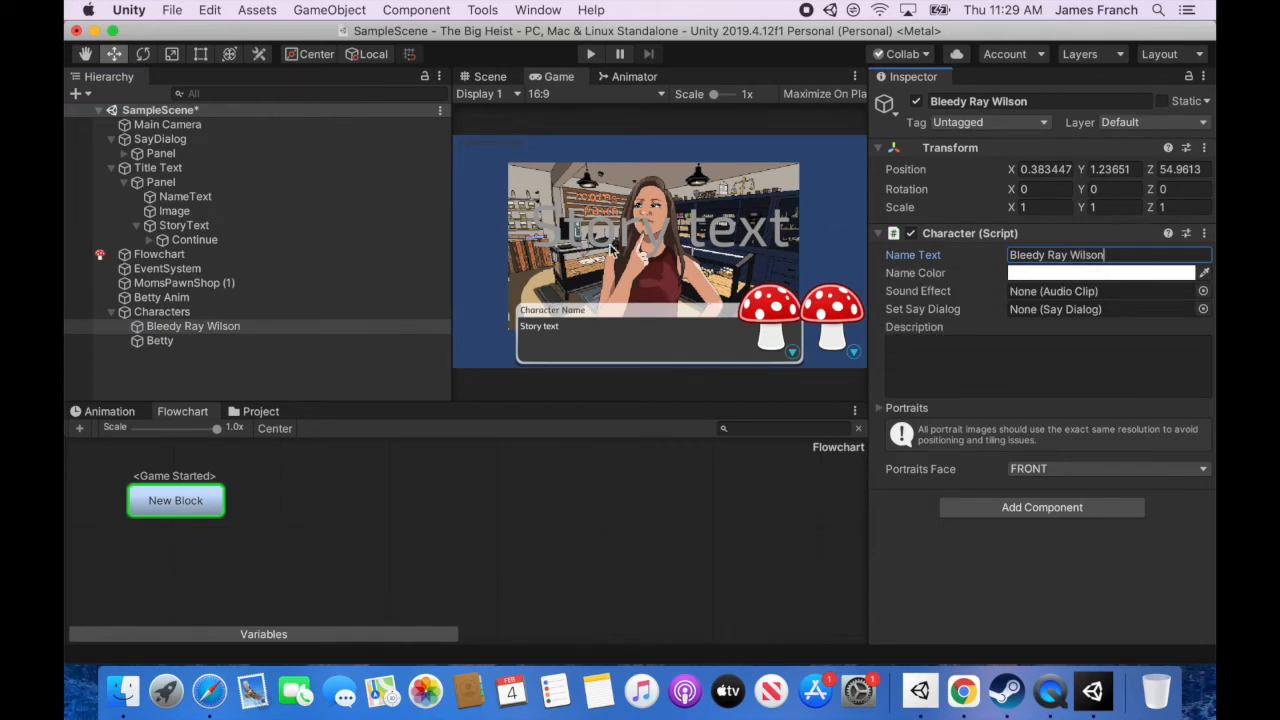
Play-test the scene through both characters' dialog lines, collapse the Characters group and stop the game.
{"action": "key", "text": "super+p"}
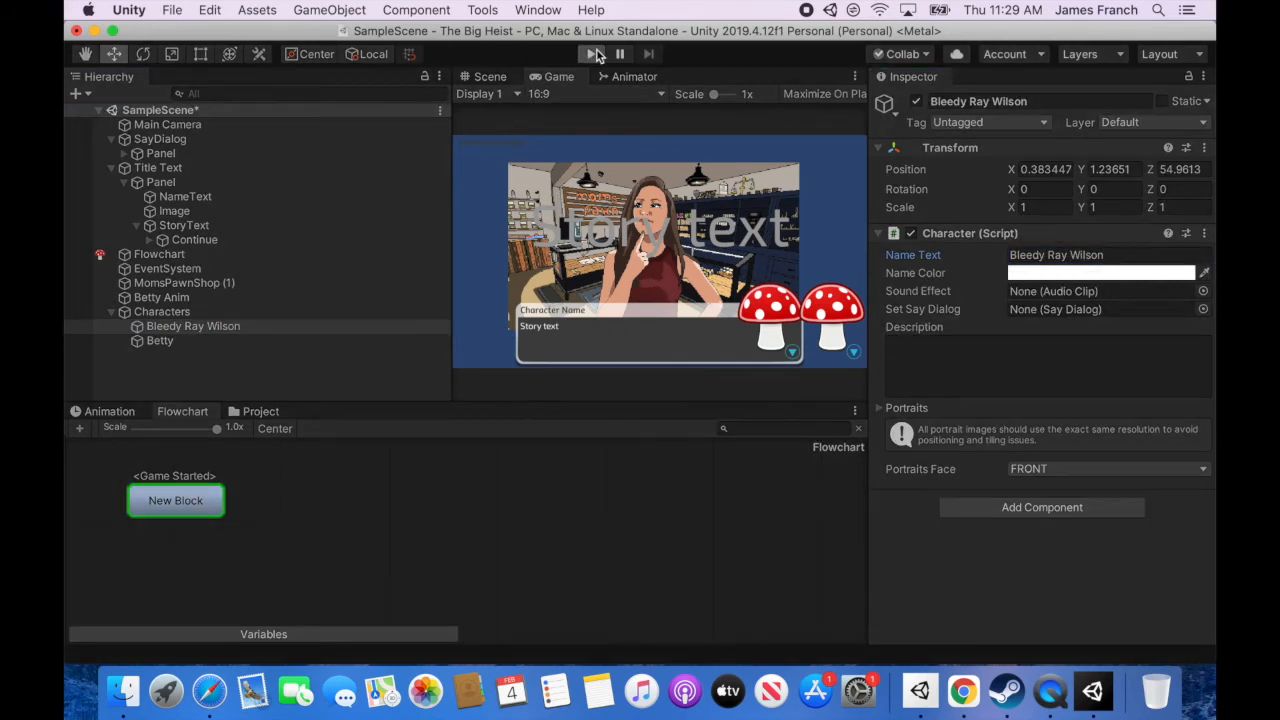
{"action": "left_click", "coordinate": [680, 280]}
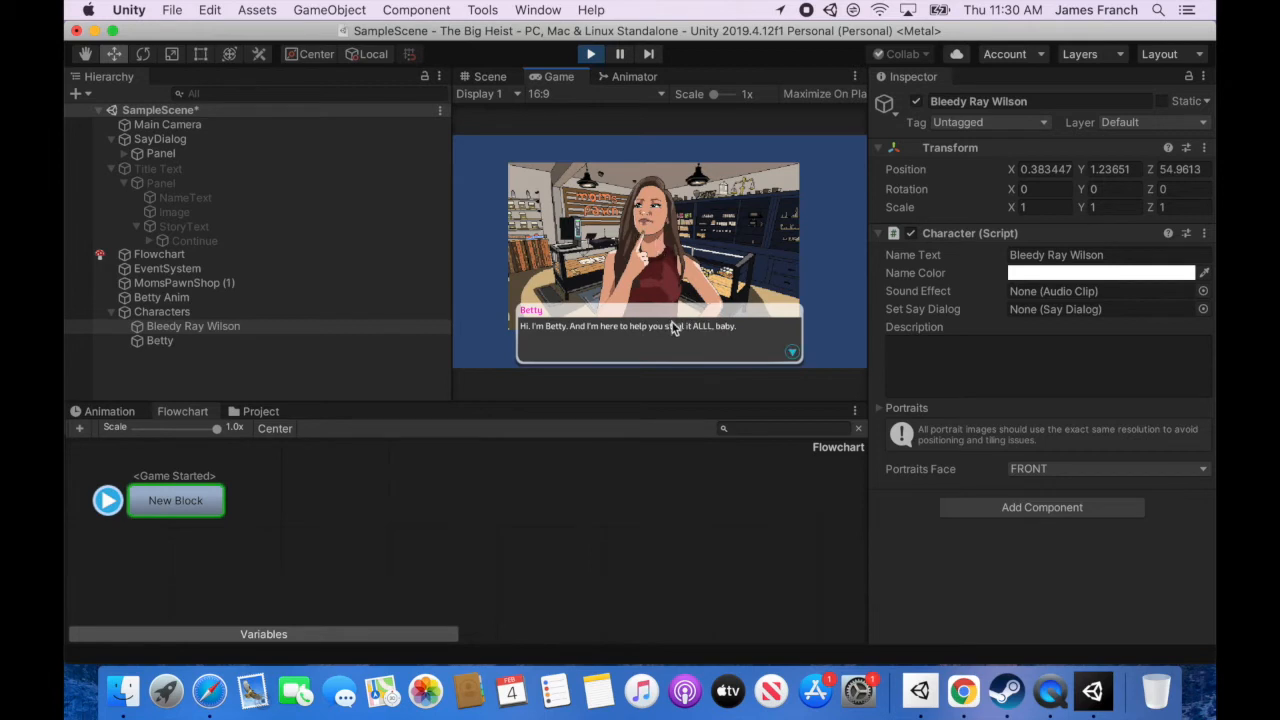
{"action": "left_click", "coordinate": [673, 340]}
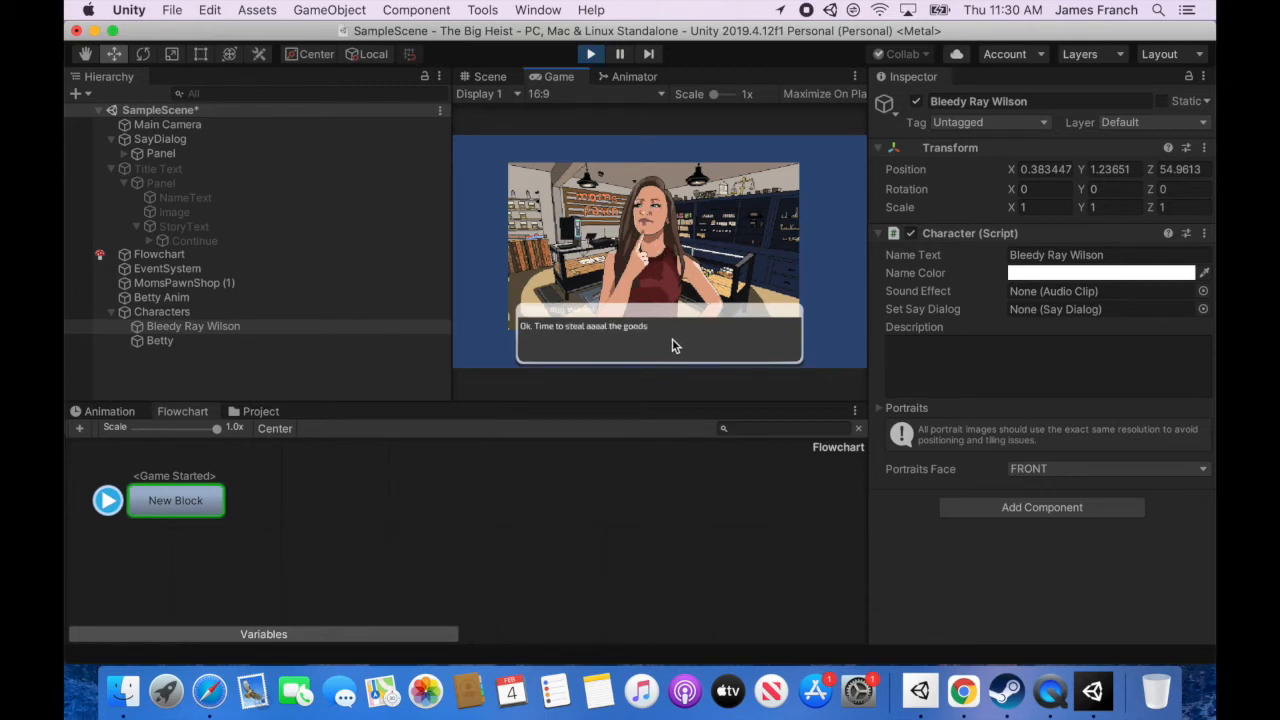
{"action": "left_click", "coordinate": [770, 352]}
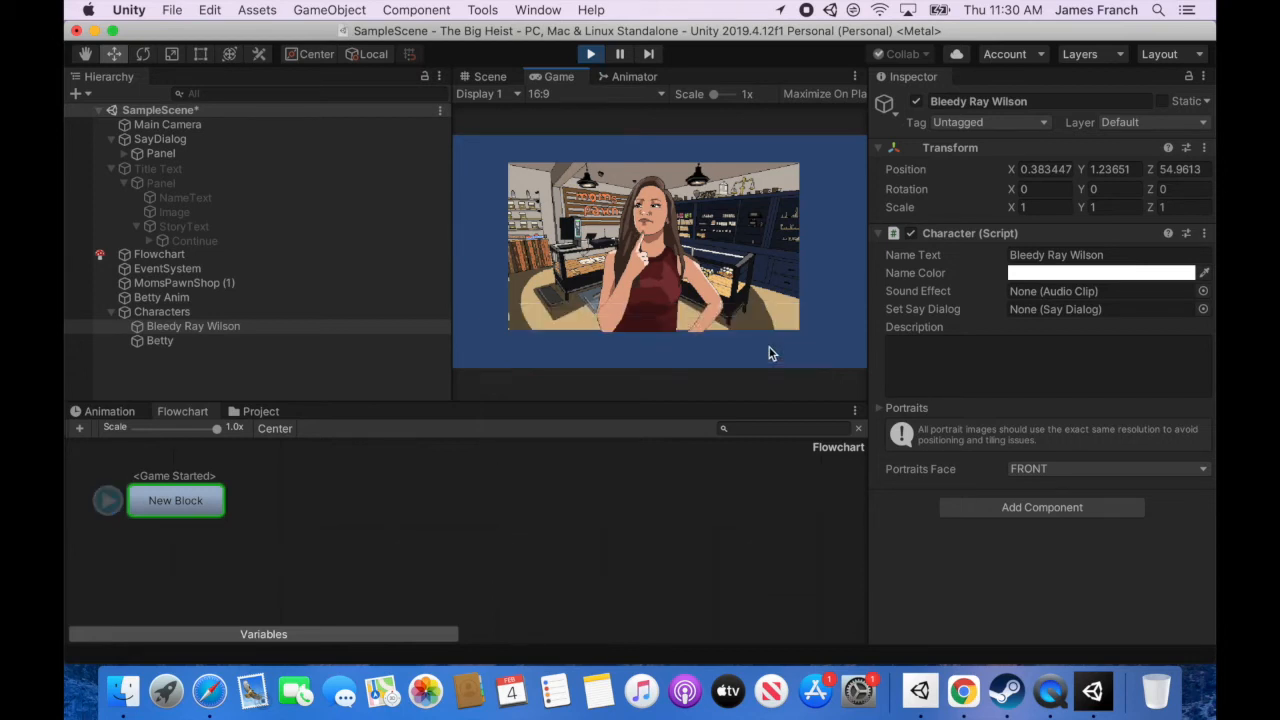
{"action": "left_click", "coordinate": [111, 312]}
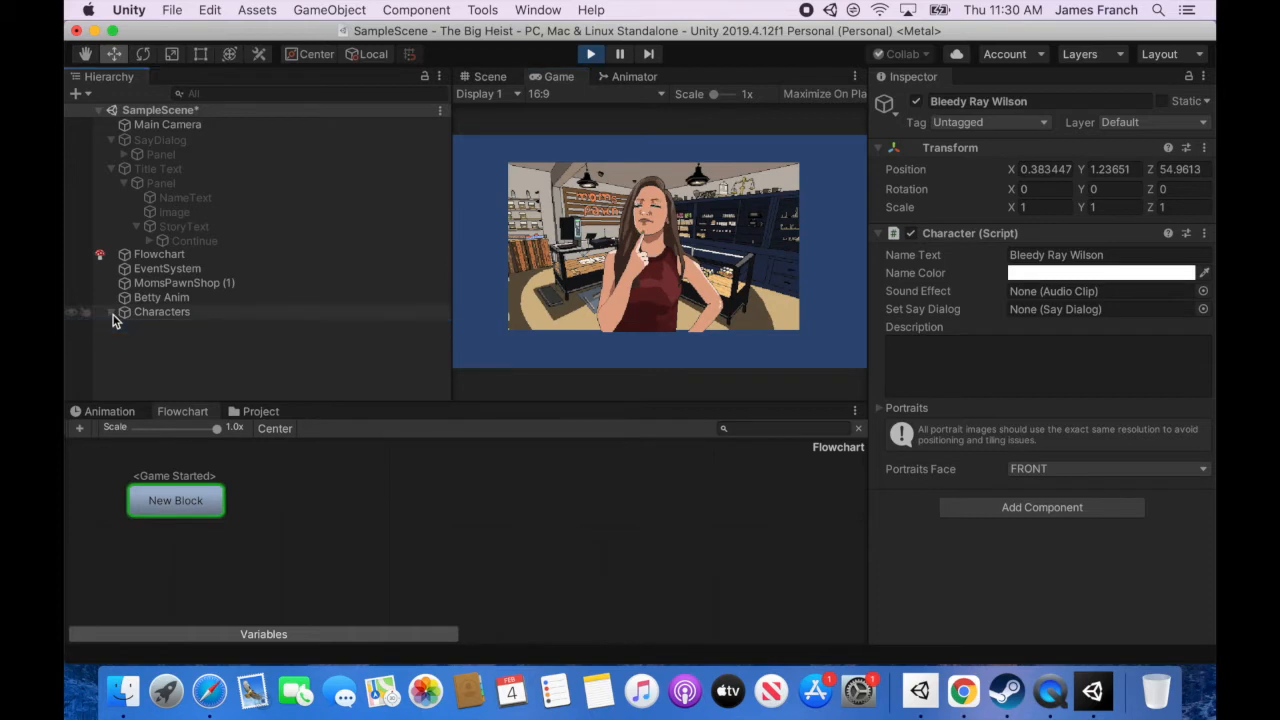
{"action": "left_click", "coordinate": [591, 54]}
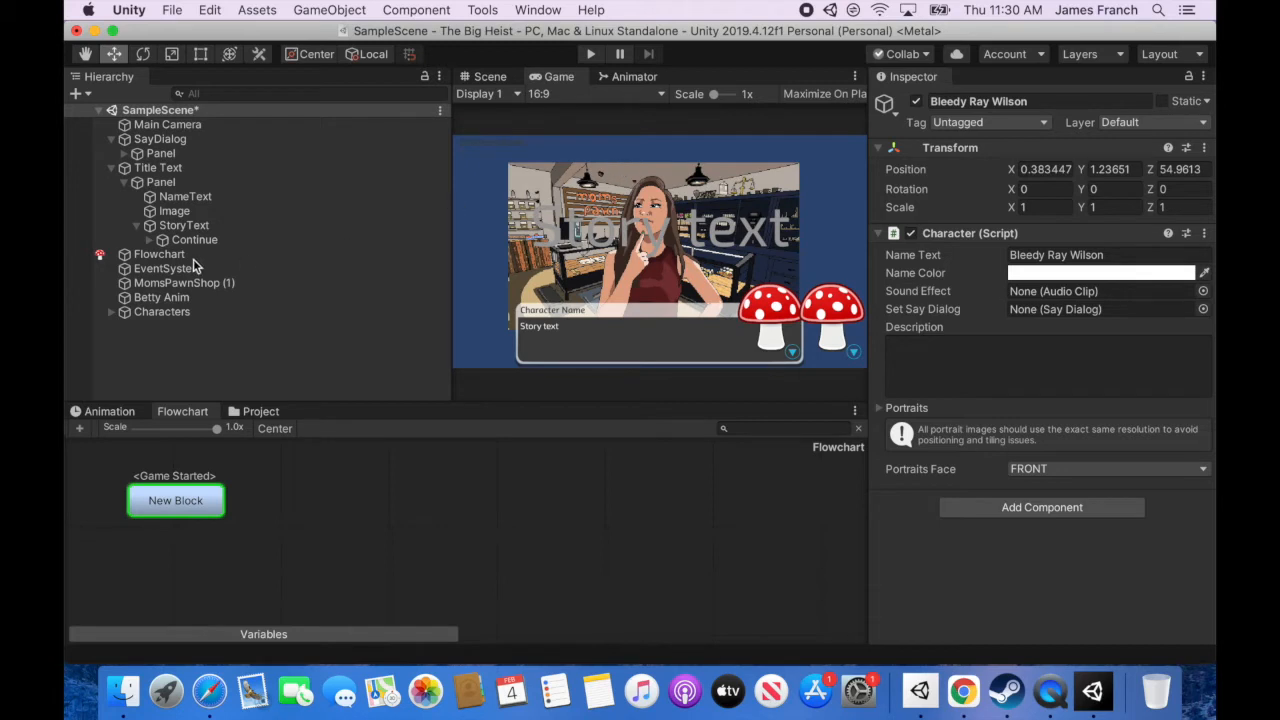
Add a Narrative Menu command at the end of New Block with the option text "Steal Stuff!!".
{"action": "left_click", "coordinate": [207, 507]}
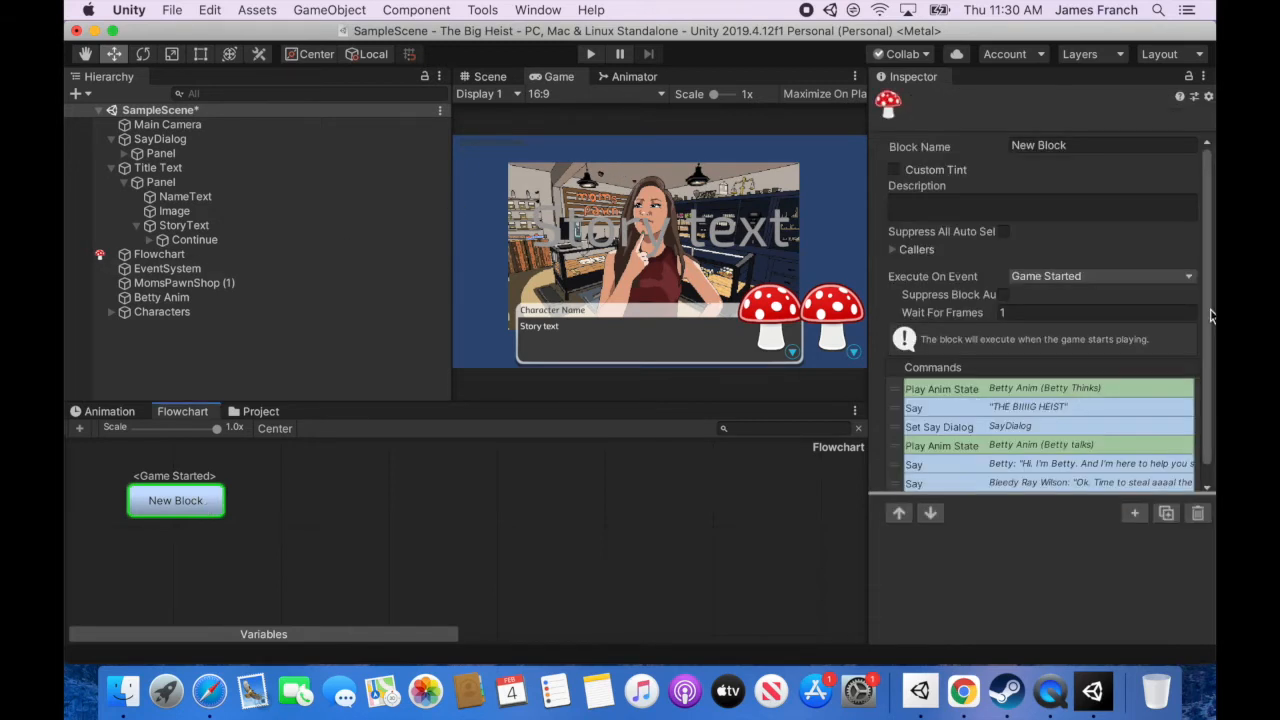
{"action": "scroll", "coordinate": [1050, 420], "scroll_direction": "down", "scroll_amount": 3}
{"action": "left_click", "coordinate": [1124, 513]}
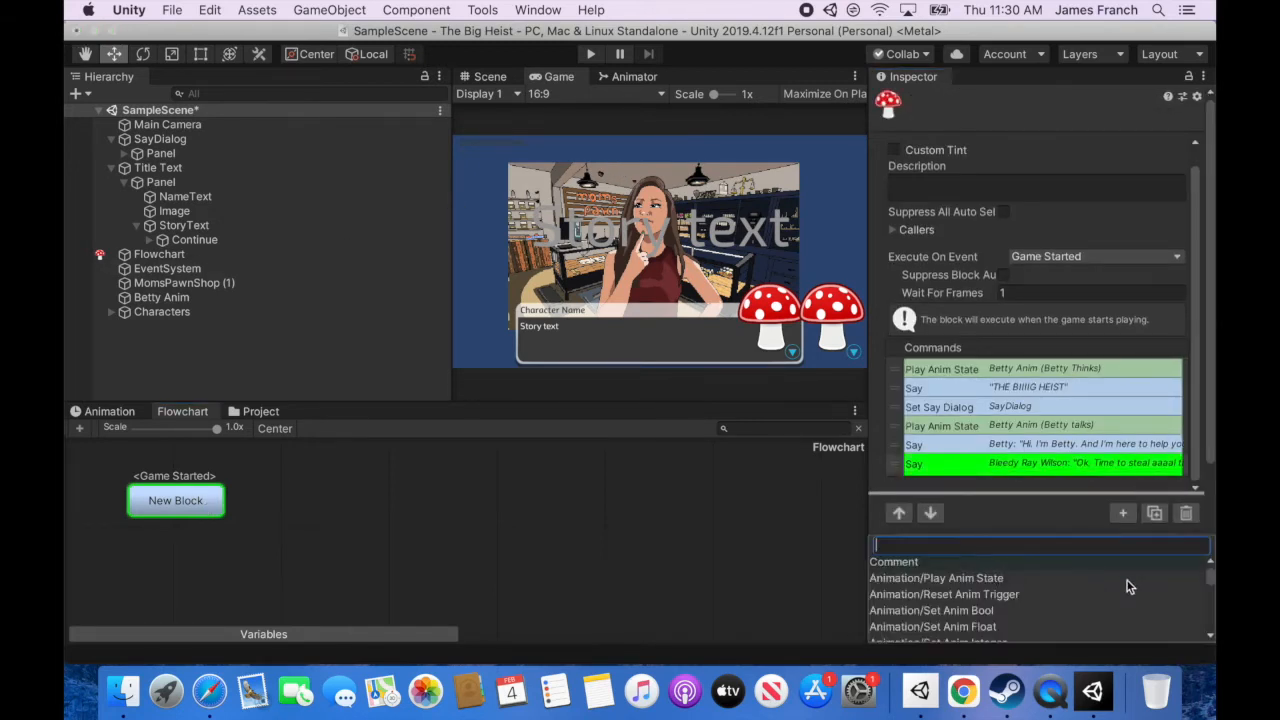
{"action": "left_click", "coordinate": [1127, 516]}
{"action": "mouse_move", "coordinate": [1131, 524]}
{"action": "left_click", "coordinate": [990, 547]}
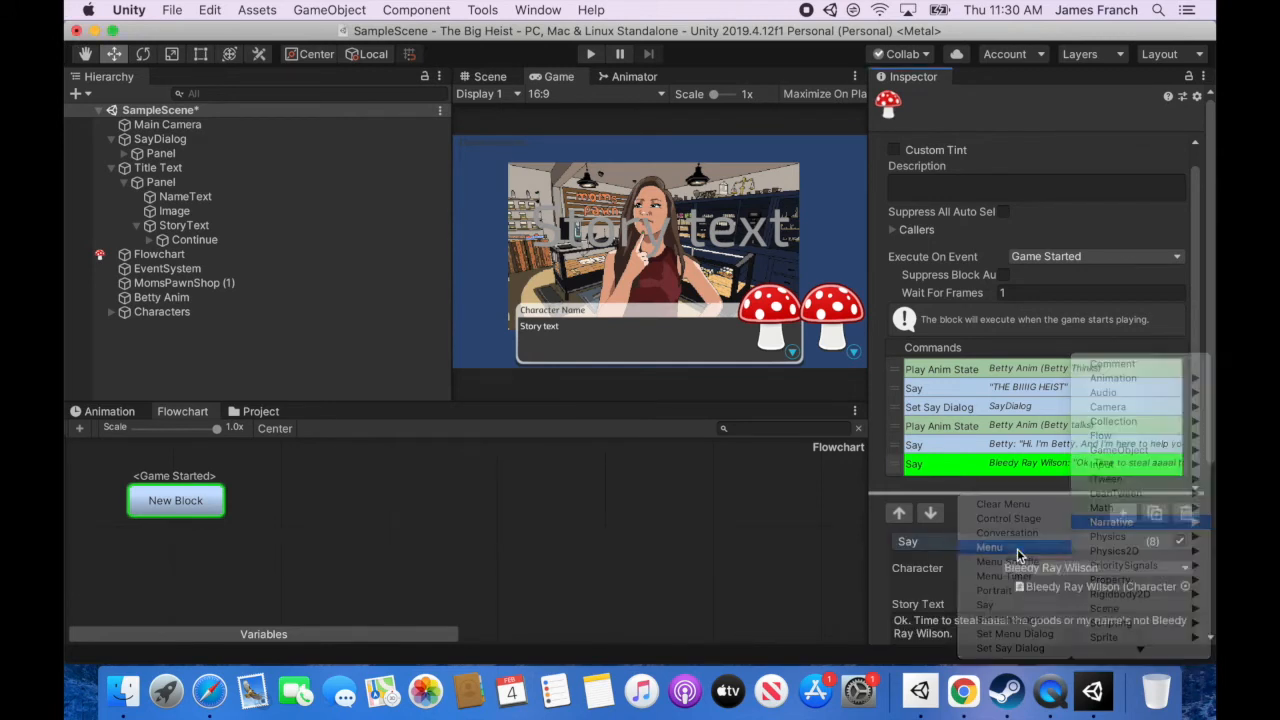
{"action": "left_click", "coordinate": [1102, 467]}
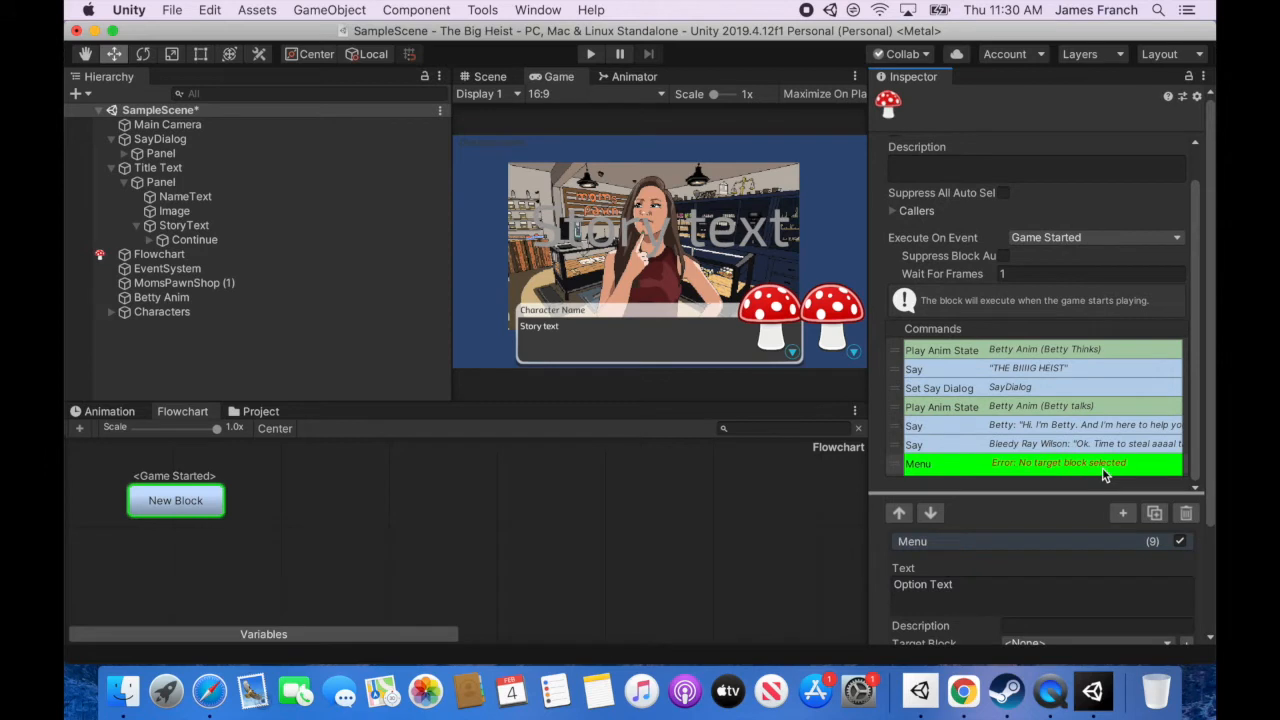
{"action": "left_click", "coordinate": [971, 594]}
{"action": "type", "text": "Steal Stuff!!"}
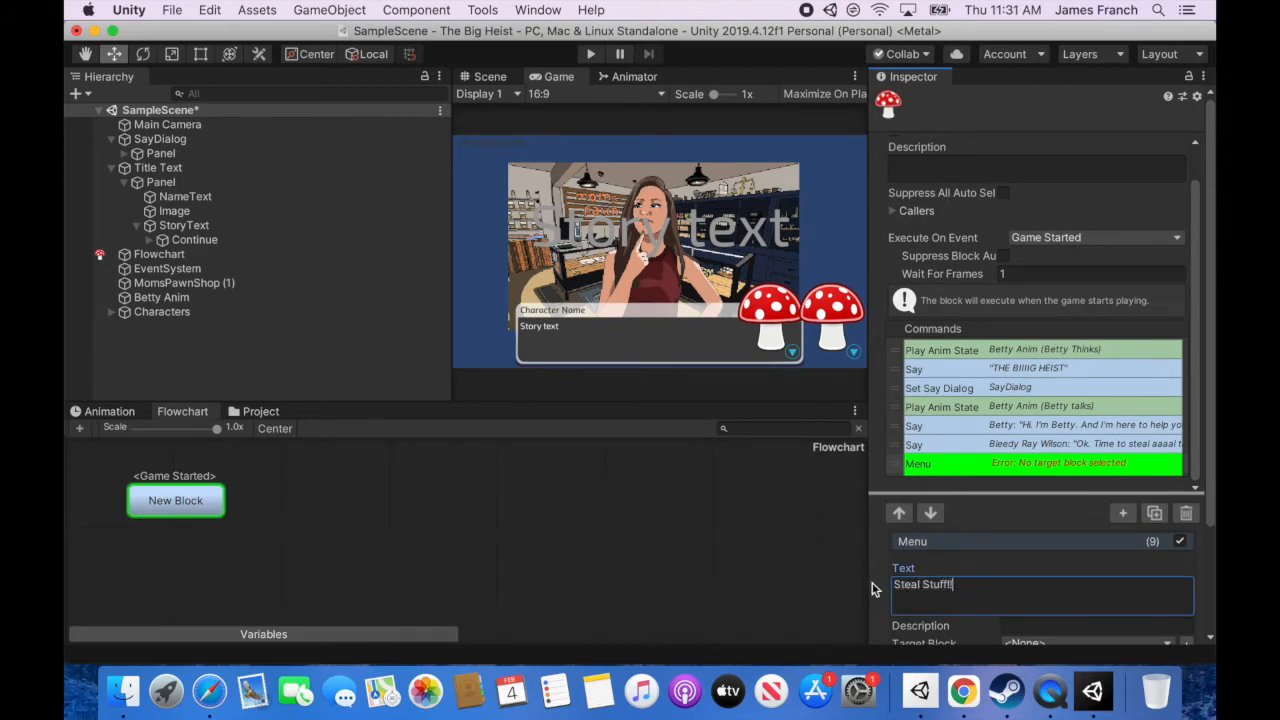
Duplicate the Menu command and set the copy's option text to "Talk to Betty".
{"action": "left_click", "coordinate": [1155, 513]}
{"action": "left_click", "coordinate": [1108, 483]}
{"action": "left_click_drag", "start_coordinate": [998, 584], "coordinate": [874, 585]}
{"action": "type", "text": "Talk to Betty"}
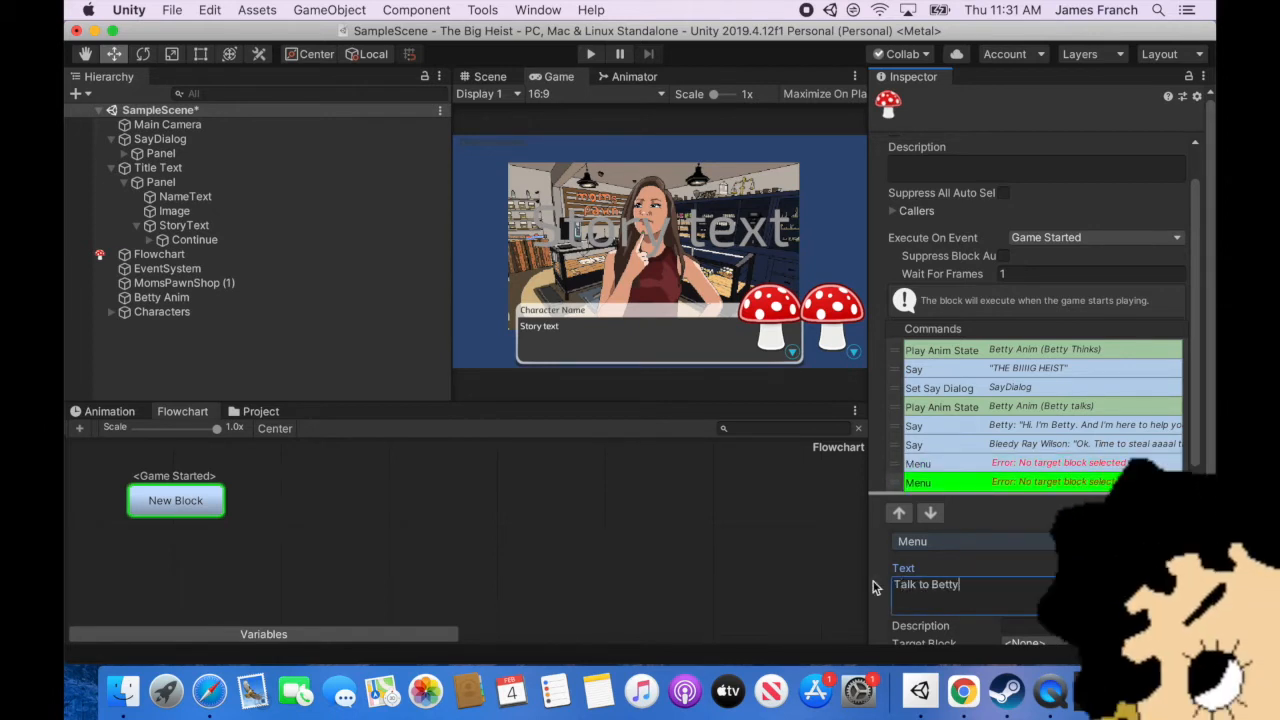
Duplicate the "Talk to Betty" Menu command and set the copy's option text to "Inventory".
{"action": "left_click_drag", "start_coordinate": [1196, 456], "coordinate": [1194, 483]}
{"action": "left_click", "coordinate": [1155, 513]}
{"action": "left_click", "coordinate": [1110, 464]}
{"action": "left_click_drag", "start_coordinate": [987, 600], "coordinate": [843, 586]}
{"action": "type", "text": "Inventory"}
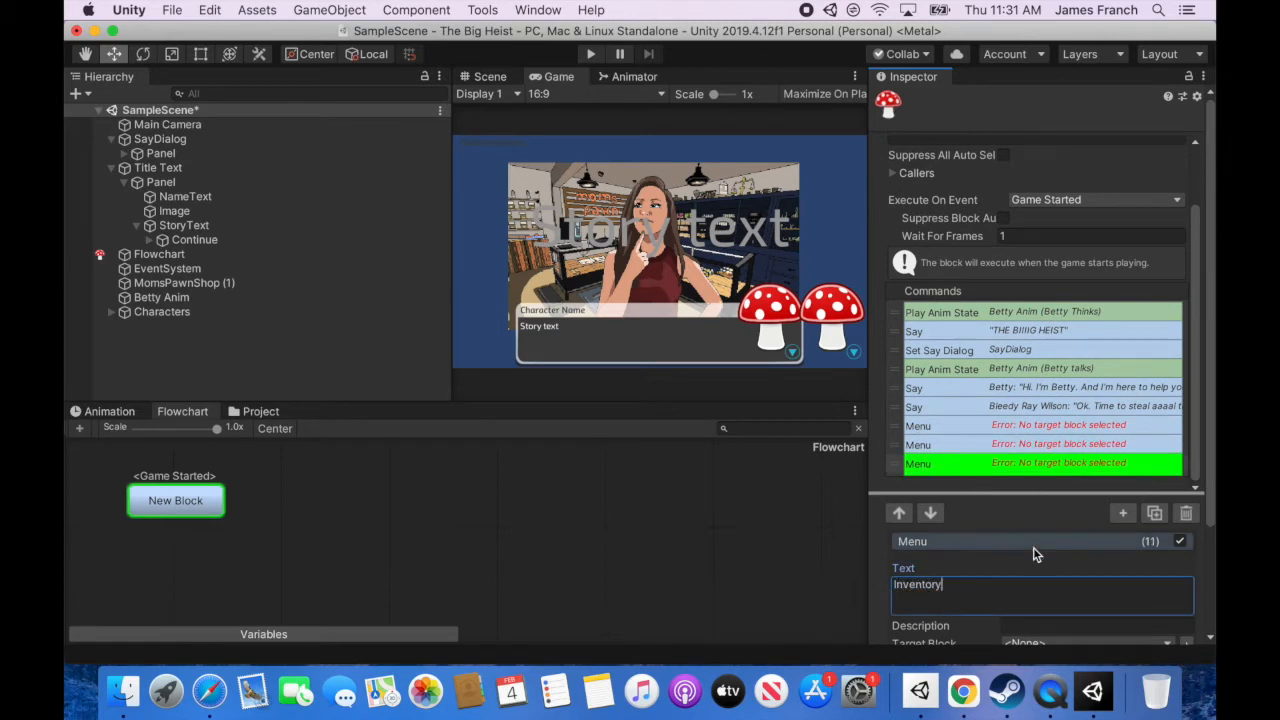
Add two new blocks to the flowchart and stack them one above the other beside the Game Started block.
{"action": "left_click", "coordinate": [1028, 428]}
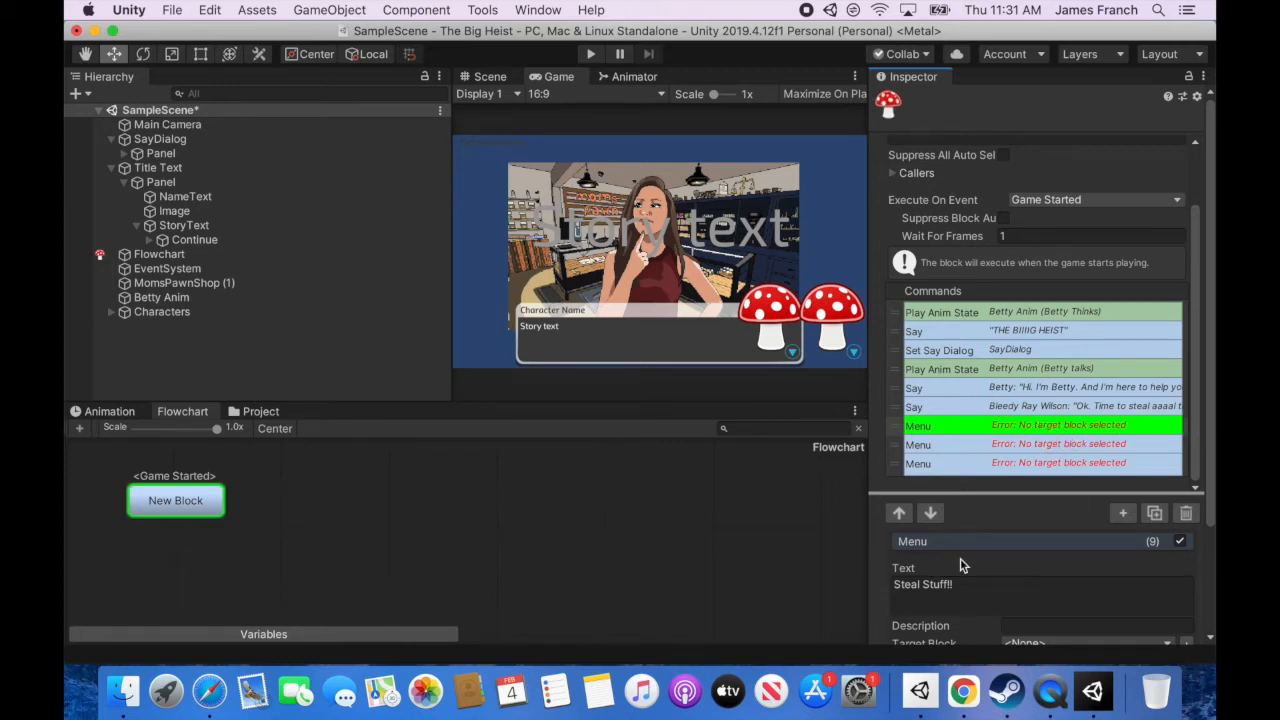
{"action": "scroll", "coordinate": [1213, 459], "scroll_direction": "down", "scroll_amount": 5}
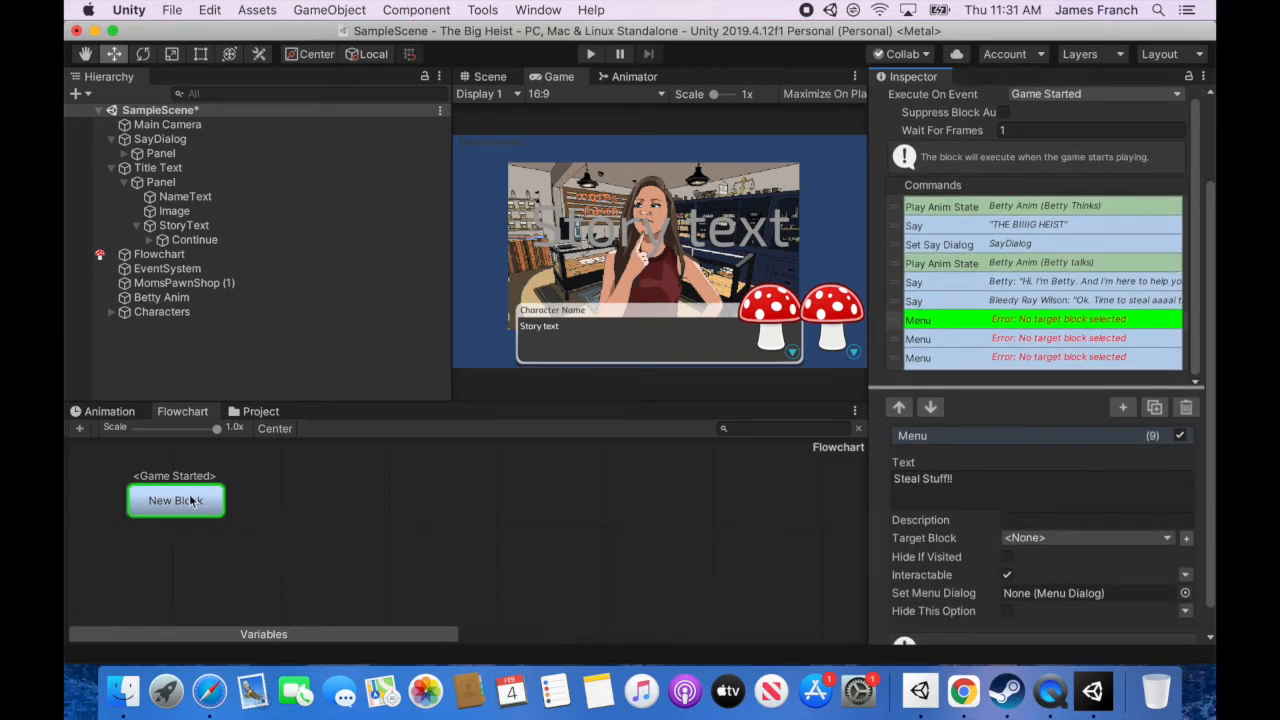
{"action": "left_click_drag", "start_coordinate": [185, 502], "coordinate": [221, 512]}
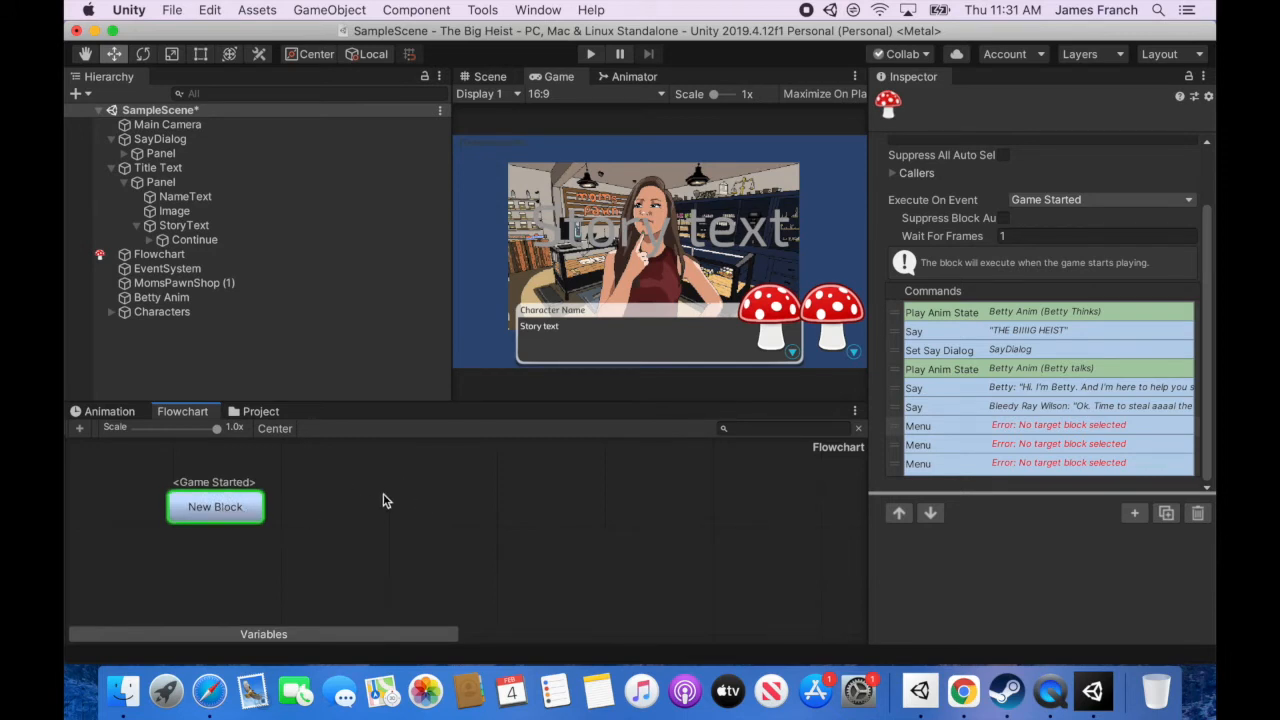
{"action": "left_click", "coordinate": [79, 428]}
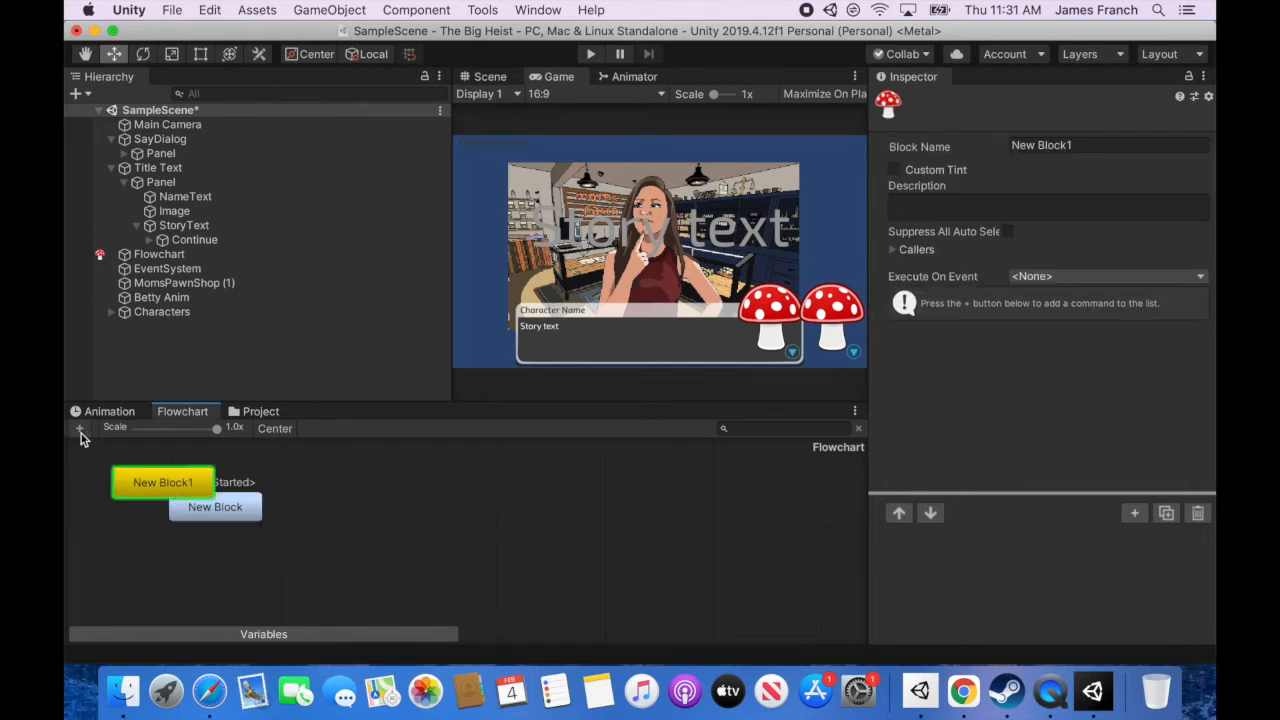
{"action": "left_click_drag", "start_coordinate": [180, 486], "coordinate": [440, 482]}
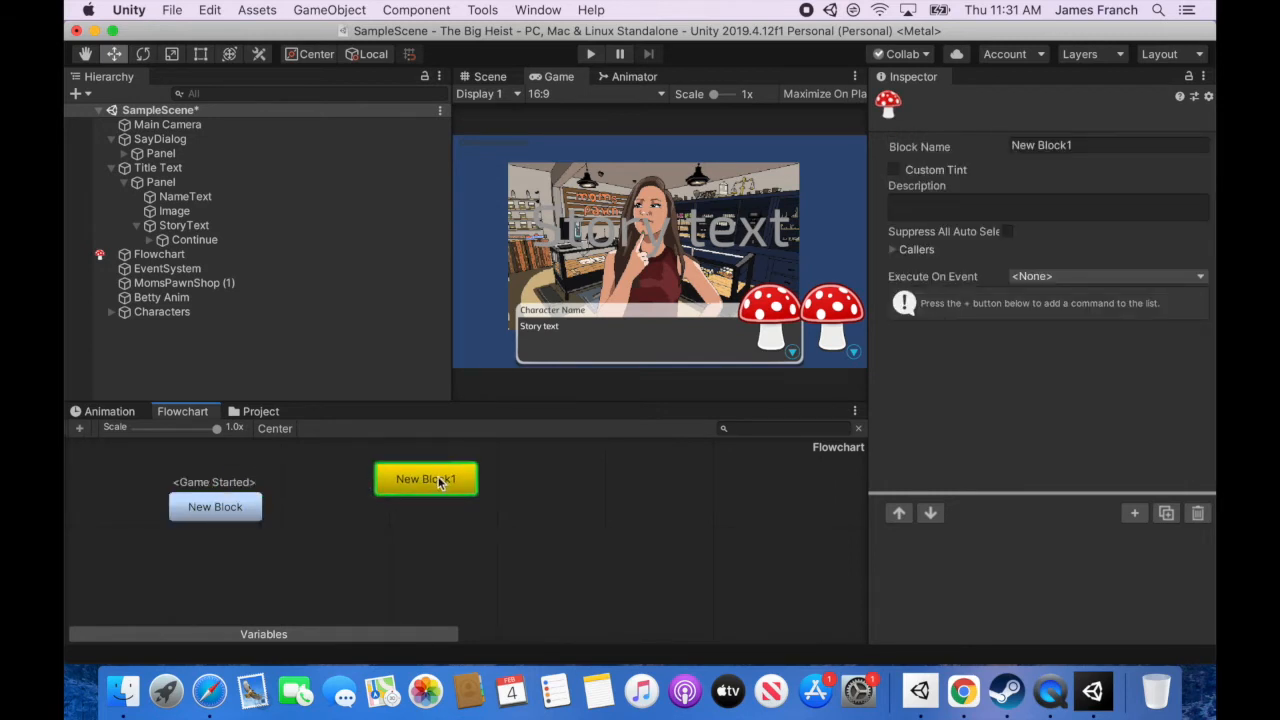
{"action": "left_click_drag", "start_coordinate": [422, 490], "coordinate": [405, 487]}
{"action": "right_click", "coordinate": [392, 539]}
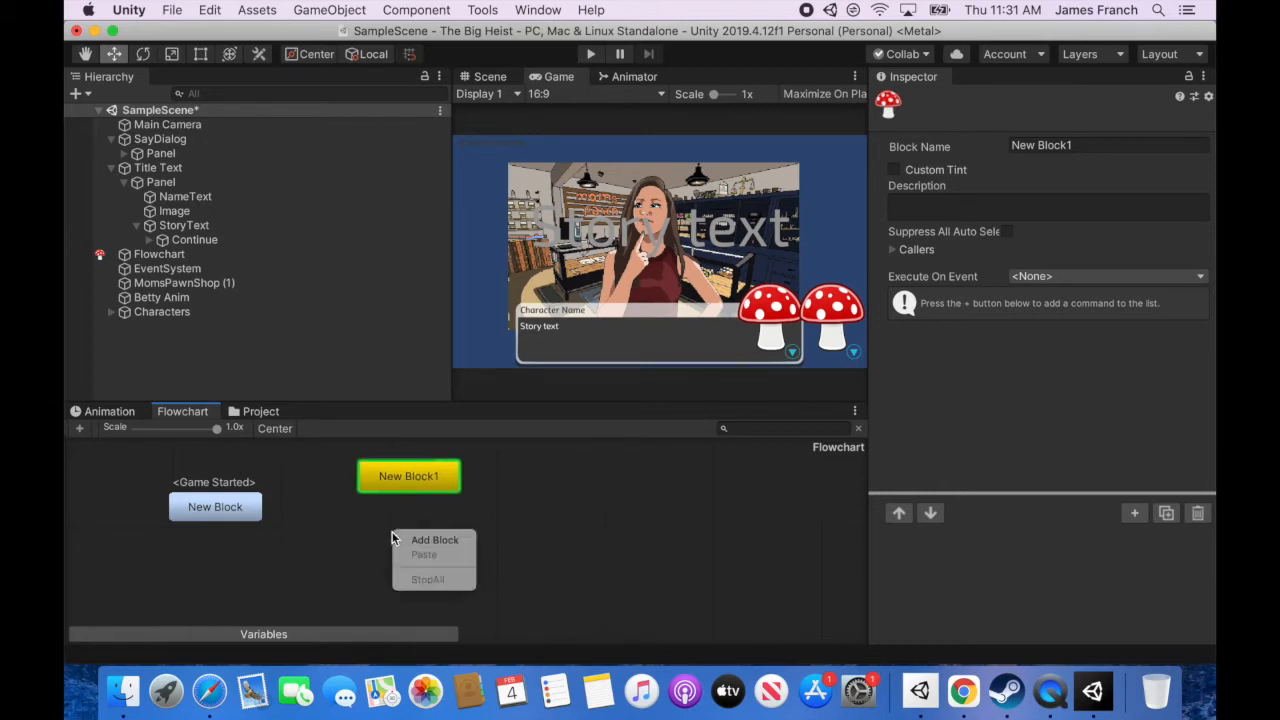
{"action": "left_click", "coordinate": [447, 553]}
{"action": "left_click_drag", "start_coordinate": [434, 553], "coordinate": [403, 545]}
Rename the upper new block in the flowchart as "Talk to Betty".
{"action": "left_click", "coordinate": [414, 486]}
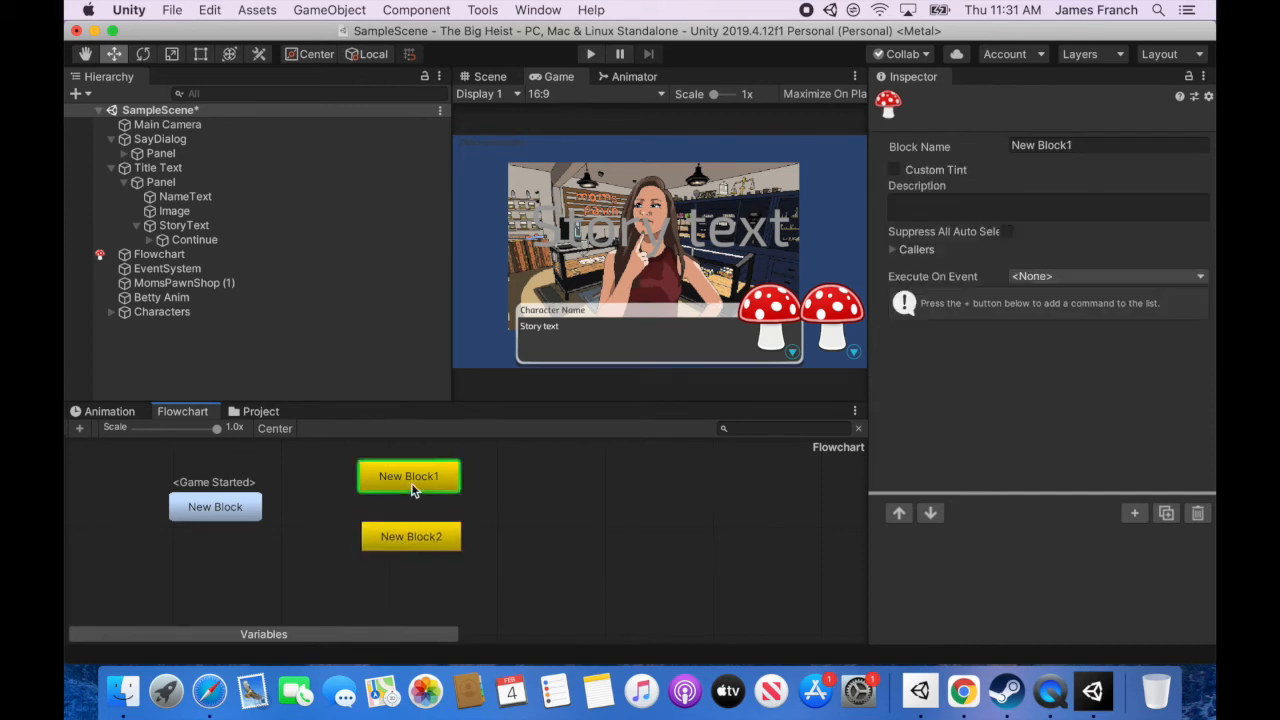
{"action": "left_click_drag", "start_coordinate": [1086, 152], "coordinate": [1005, 148]}
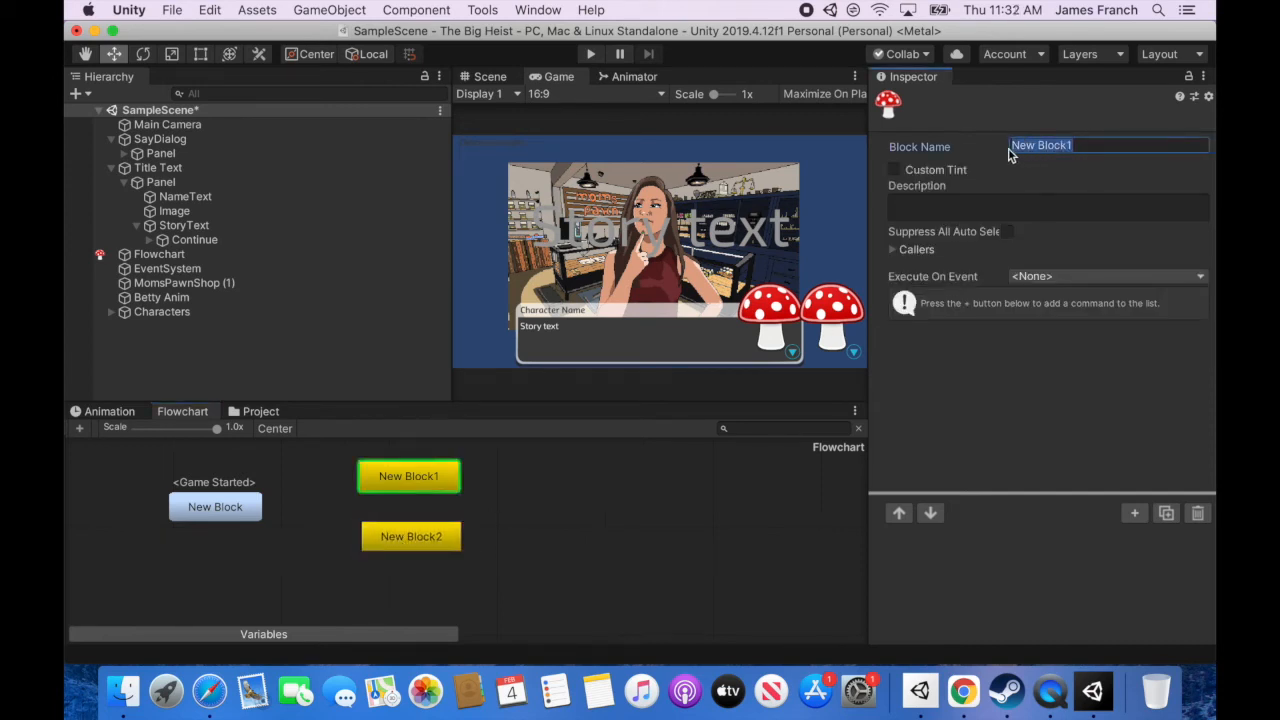
{"action": "type", "text": "Talk to Betty"}
Rename the lower new block in the flowchart as "Steal Stuff!!".
{"action": "left_click", "coordinate": [412, 546]}
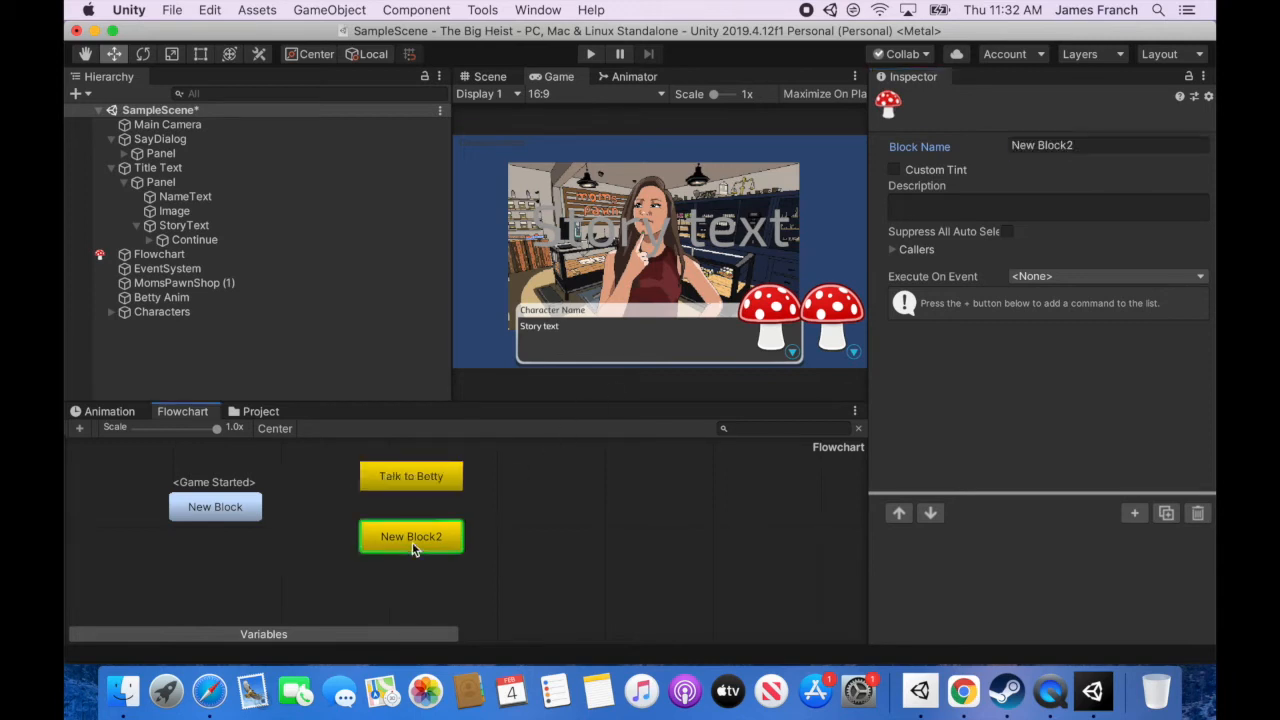
{"action": "left_click", "coordinate": [1086, 145]}
{"action": "left_click_drag", "start_coordinate": [1086, 145], "coordinate": [1010, 146]}
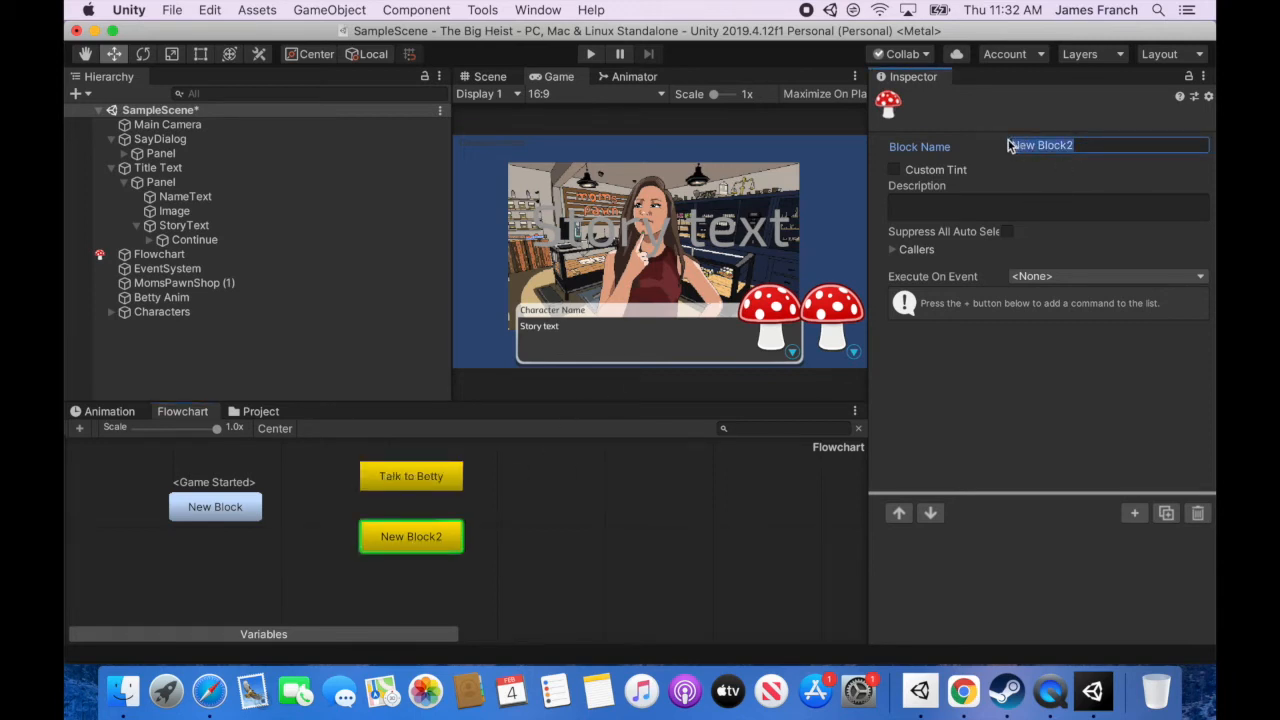
{"action": "type", "text": "Steal"}
{"action": "left_click", "coordinate": [413, 542]}
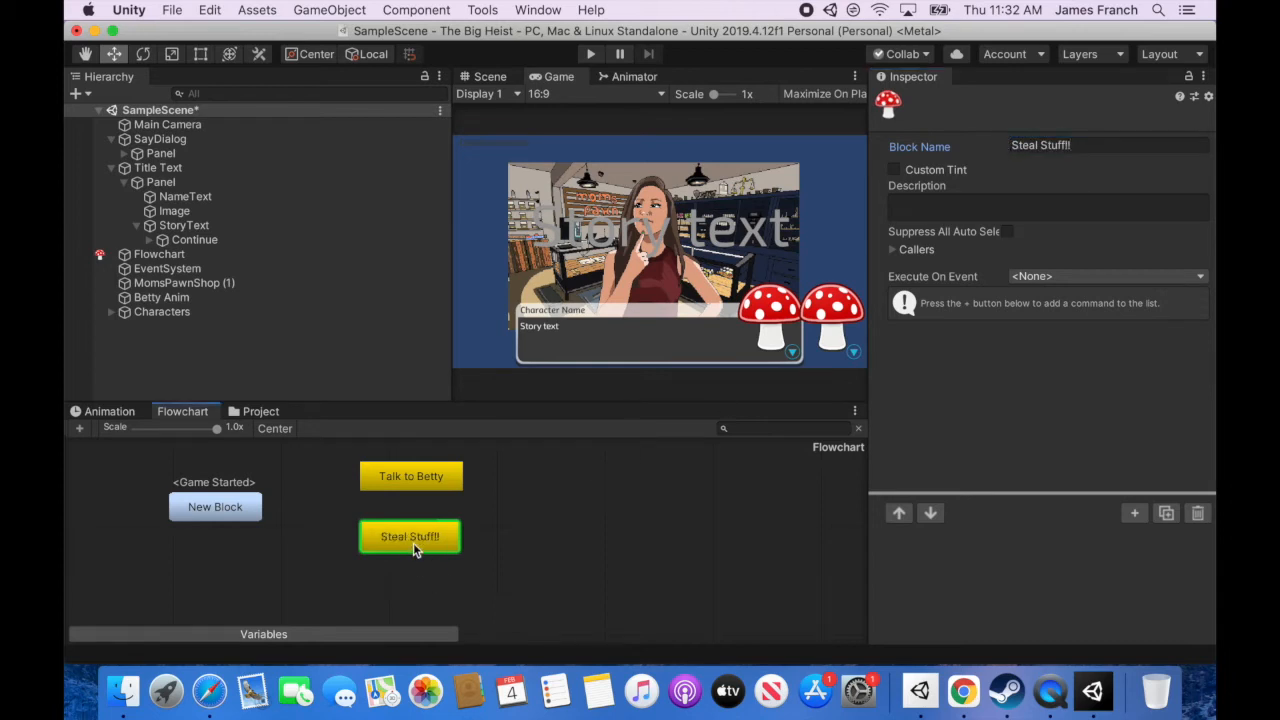
Add a third block below the Steal Stuff!! block in the flowchart and name it "Inventory".
{"action": "right_click", "coordinate": [430, 600]}
{"action": "left_click", "coordinate": [472, 591]}
{"action": "left_click_drag", "start_coordinate": [472, 593], "coordinate": [404, 593]}
{"action": "left_click", "coordinate": [986, 147]}
{"action": "type", "text": "Inventory"}
Rearrange the flowchart so the Steal Stuff!! block sits above the Talk to Betty block, matching the menu order.
{"action": "left_click", "coordinate": [233, 509]}
{"action": "scroll", "coordinate": [1208, 292], "scroll_direction": "down", "scroll_amount": 3}
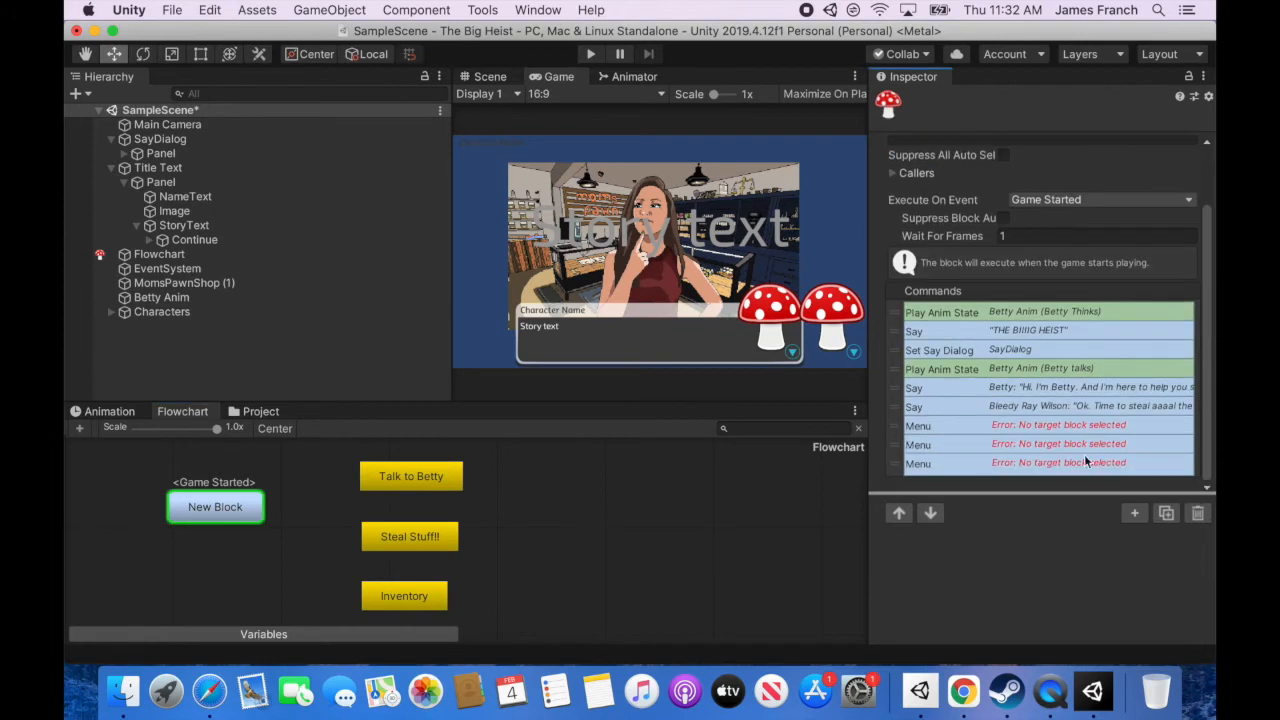
{"action": "left_click", "coordinate": [1055, 428]}
{"action": "scroll", "coordinate": [1212, 367], "scroll_direction": "down", "scroll_amount": 5}
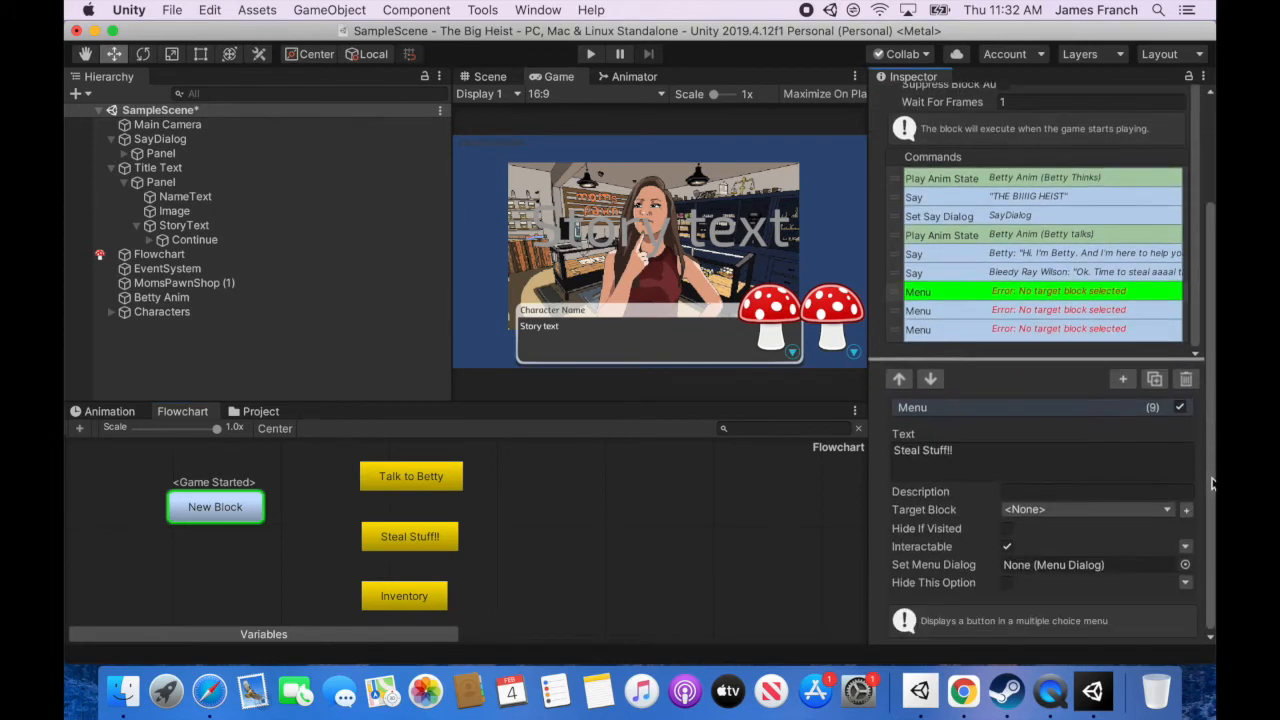
{"action": "left_click_drag", "start_coordinate": [413, 541], "coordinate": [488, 455]}
{"action": "left_click_drag", "start_coordinate": [419, 479], "coordinate": [419, 536]}
{"action": "left_click_drag", "start_coordinate": [473, 452], "coordinate": [416, 480]}
Set the target block of New Block's Steal Stuff!! menu command to the Steal Stuff!! block.
{"action": "left_click", "coordinate": [240, 515]}
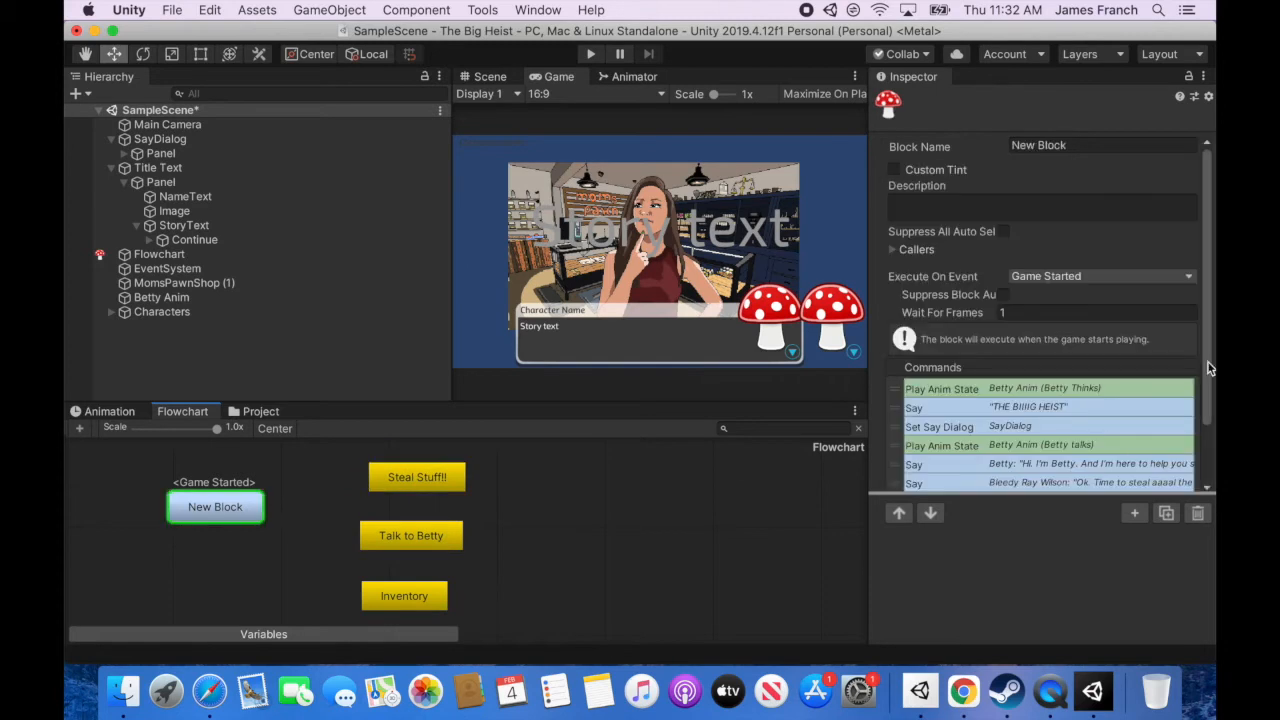
{"action": "scroll", "coordinate": [1165, 434], "scroll_direction": "down", "scroll_amount": 2}
{"action": "left_click", "coordinate": [1105, 432]}
{"action": "scroll", "coordinate": [1207, 448], "scroll_direction": "down", "scroll_amount": 3}
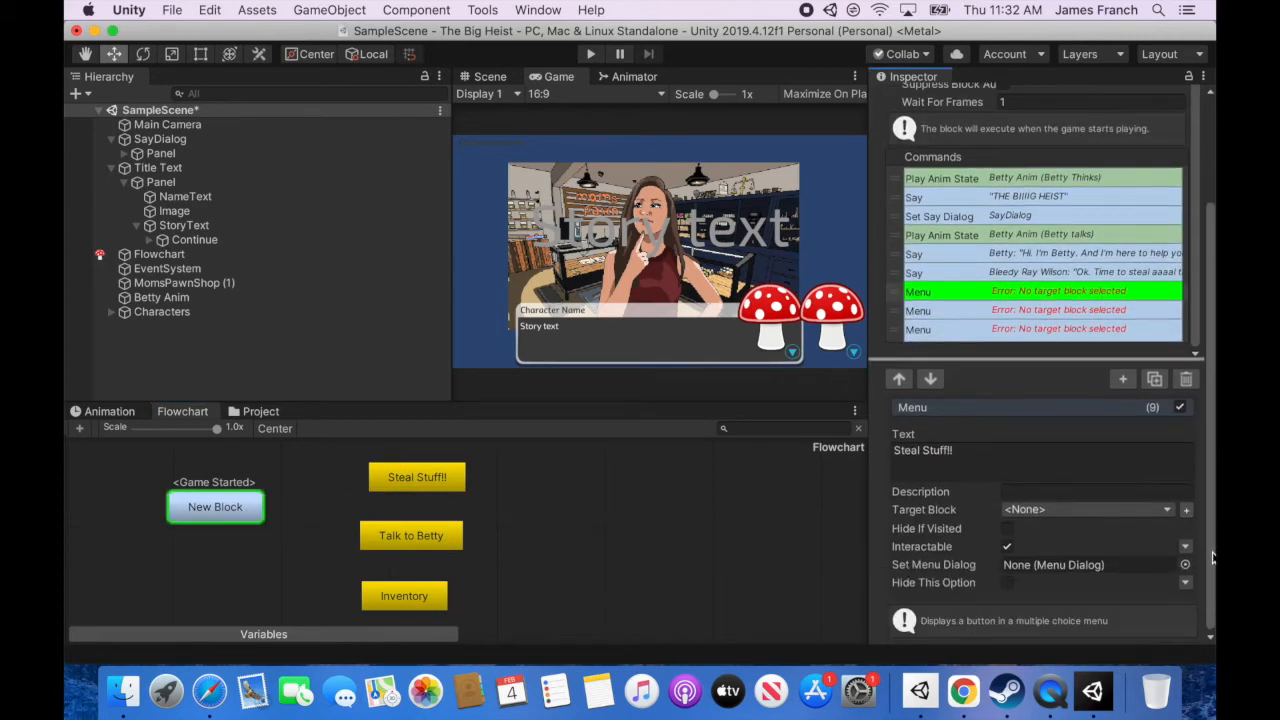
{"action": "left_click", "coordinate": [1070, 512]}
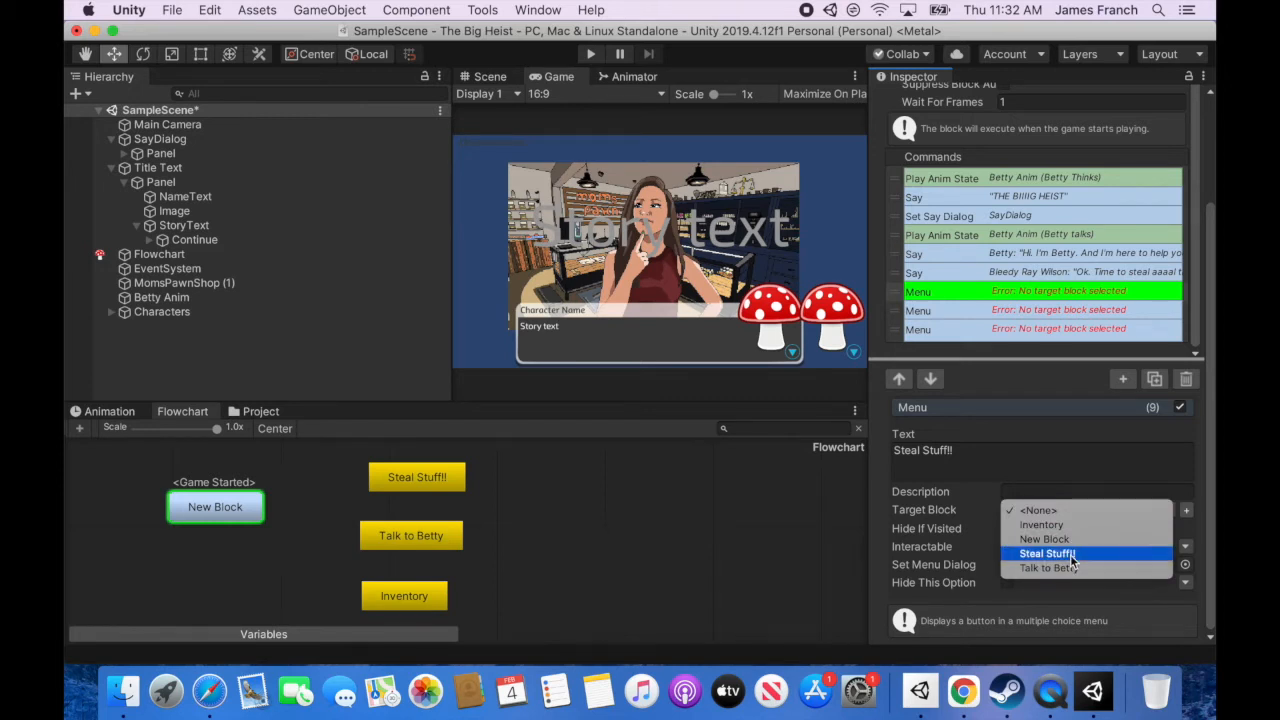
{"action": "left_click", "coordinate": [1070, 554]}
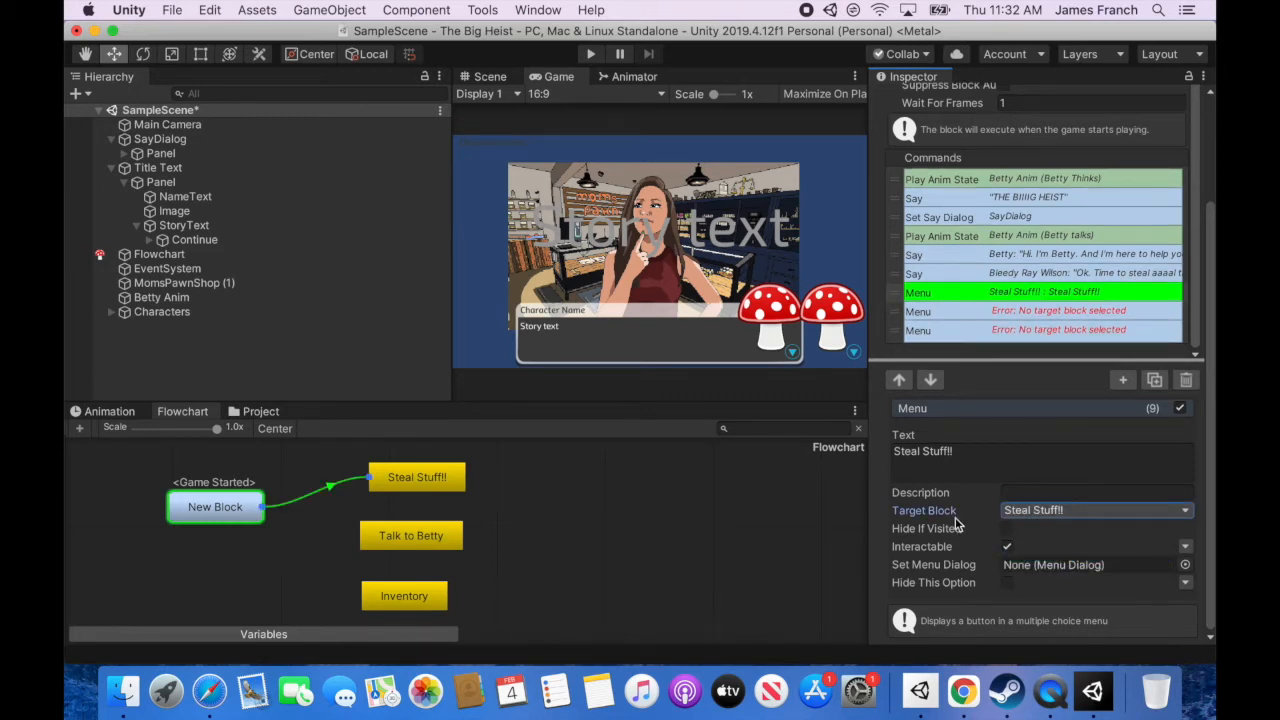
Link the Talk to Betty and Inventory menu commands to their target blocks of the same names.
{"action": "left_click", "coordinate": [1059, 317]}
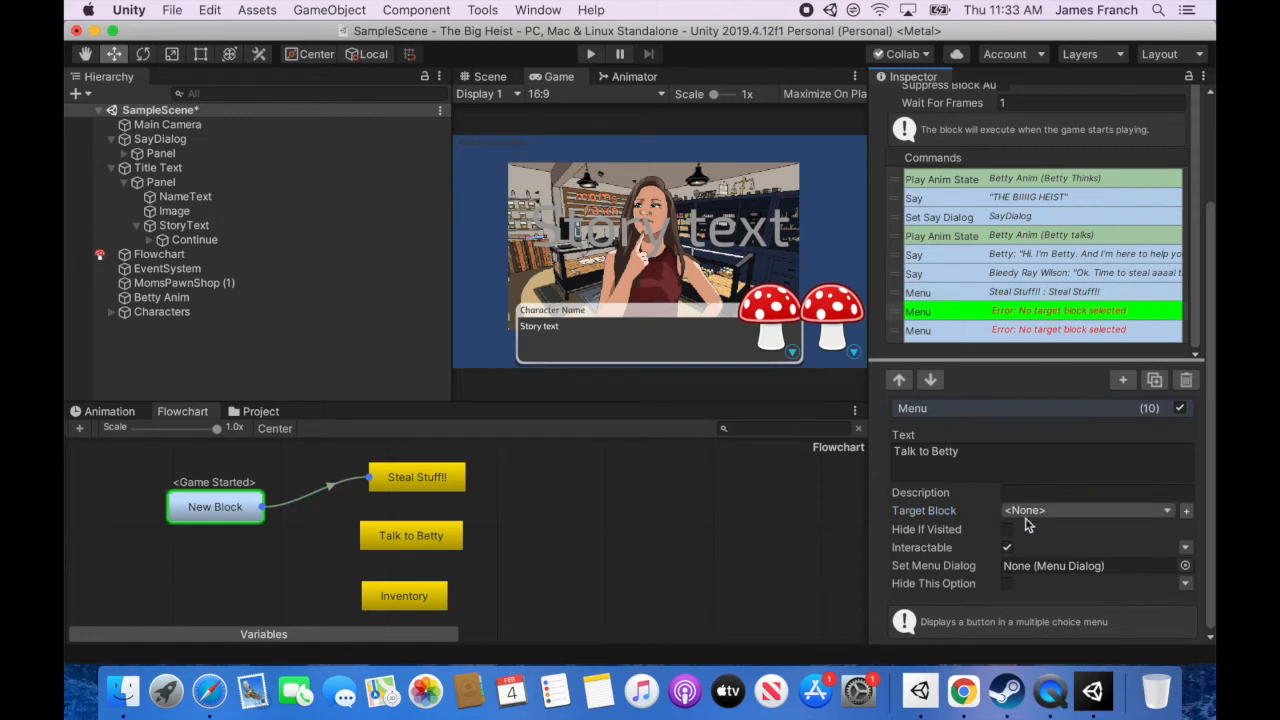
{"action": "left_click", "coordinate": [1117, 513]}
{"action": "left_click", "coordinate": [1063, 569]}
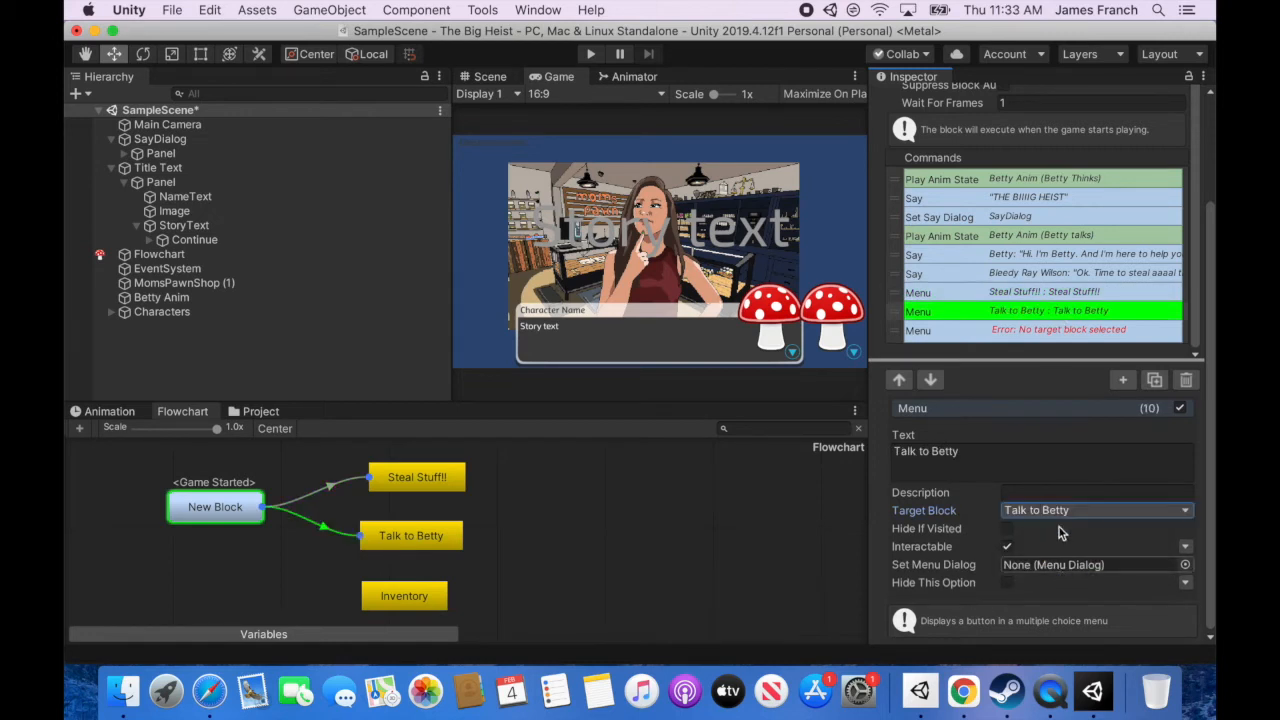
{"action": "left_click", "coordinate": [1052, 330]}
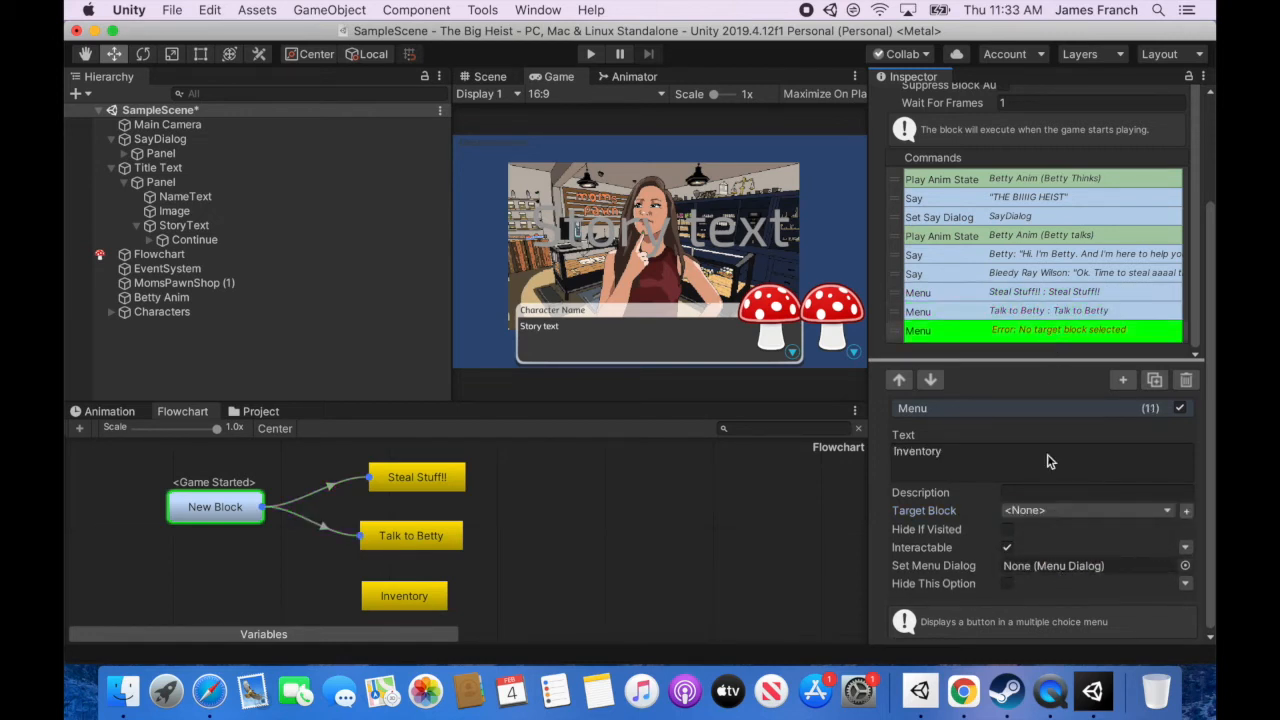
{"action": "left_click", "coordinate": [1080, 513]}
{"action": "left_click", "coordinate": [1073, 526]}
Play-test the game, advancing through the title and both characters' dialog to the choice menu.
{"action": "left_click", "coordinate": [591, 55]}
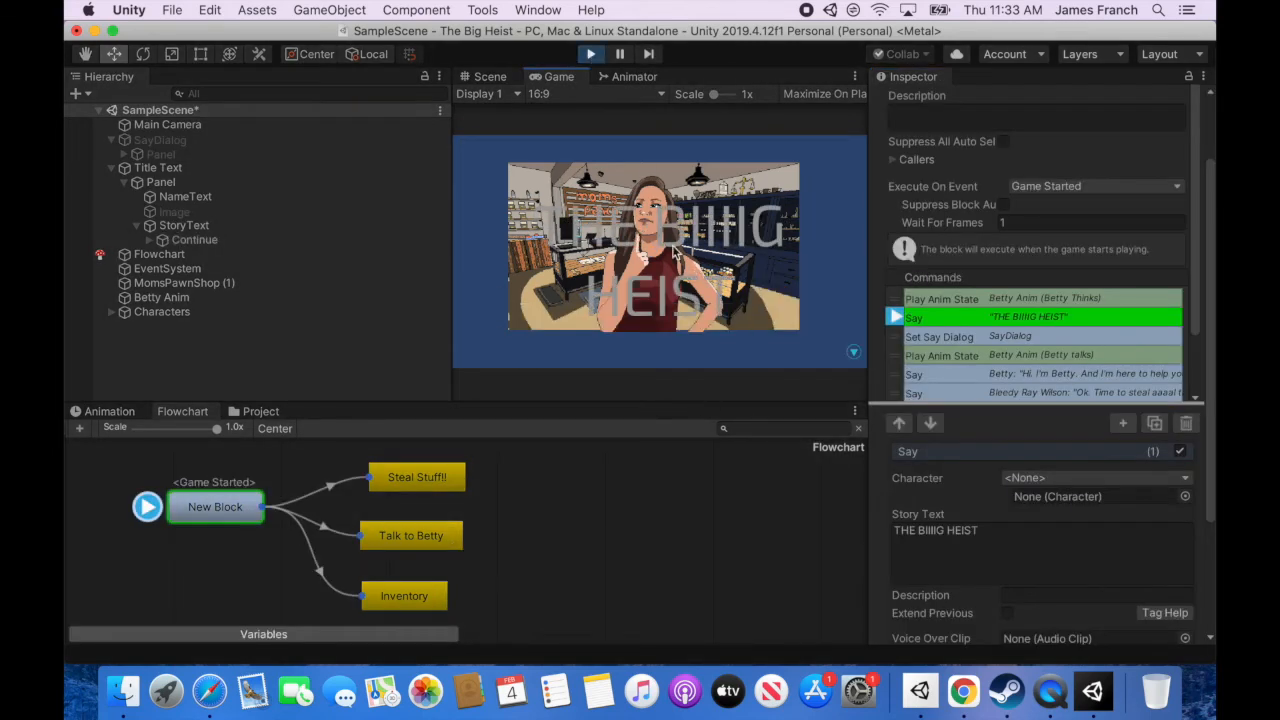
{"action": "left_click", "coordinate": [683, 266]}
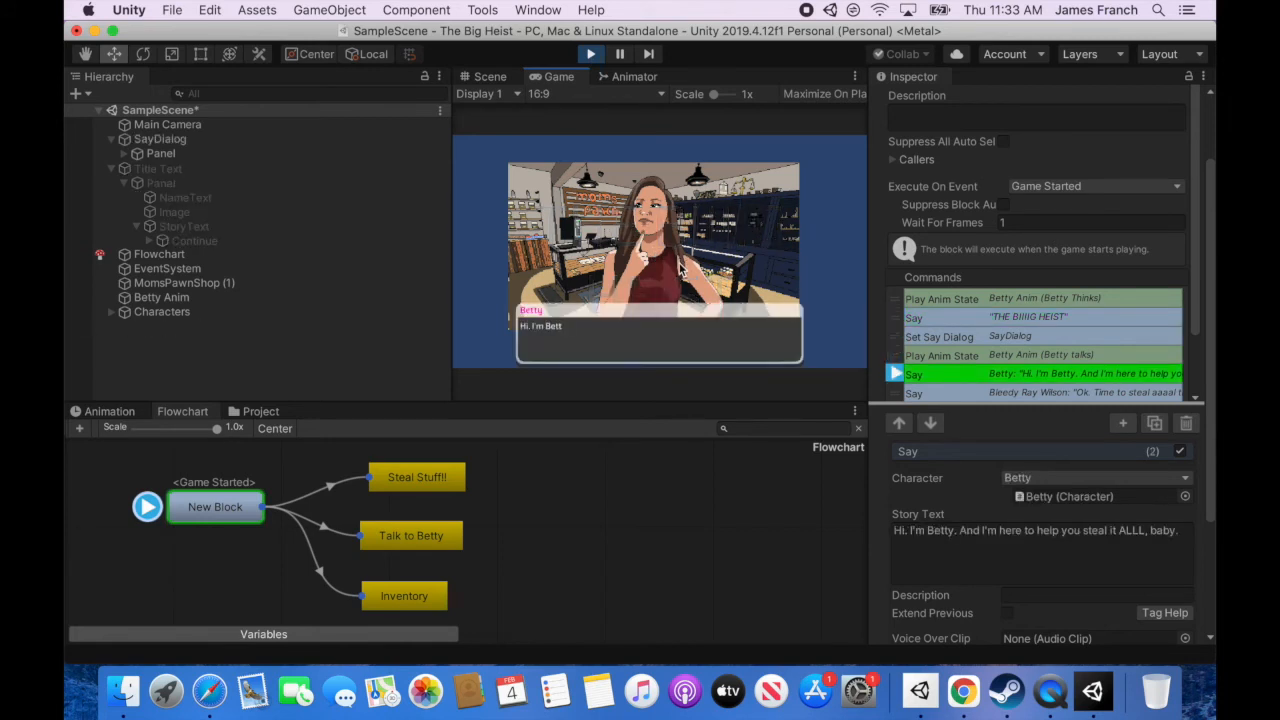
{"action": "left_click", "coordinate": [703, 345]}
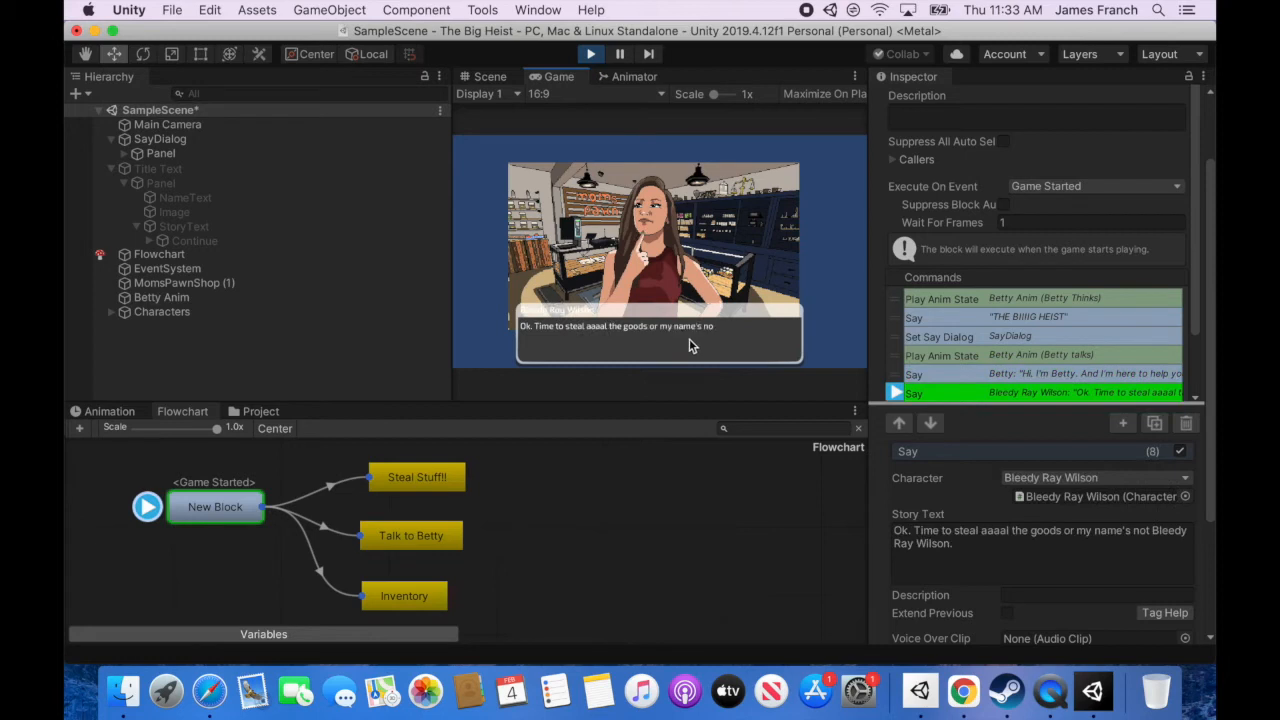
{"action": "left_click", "coordinate": [696, 342]}
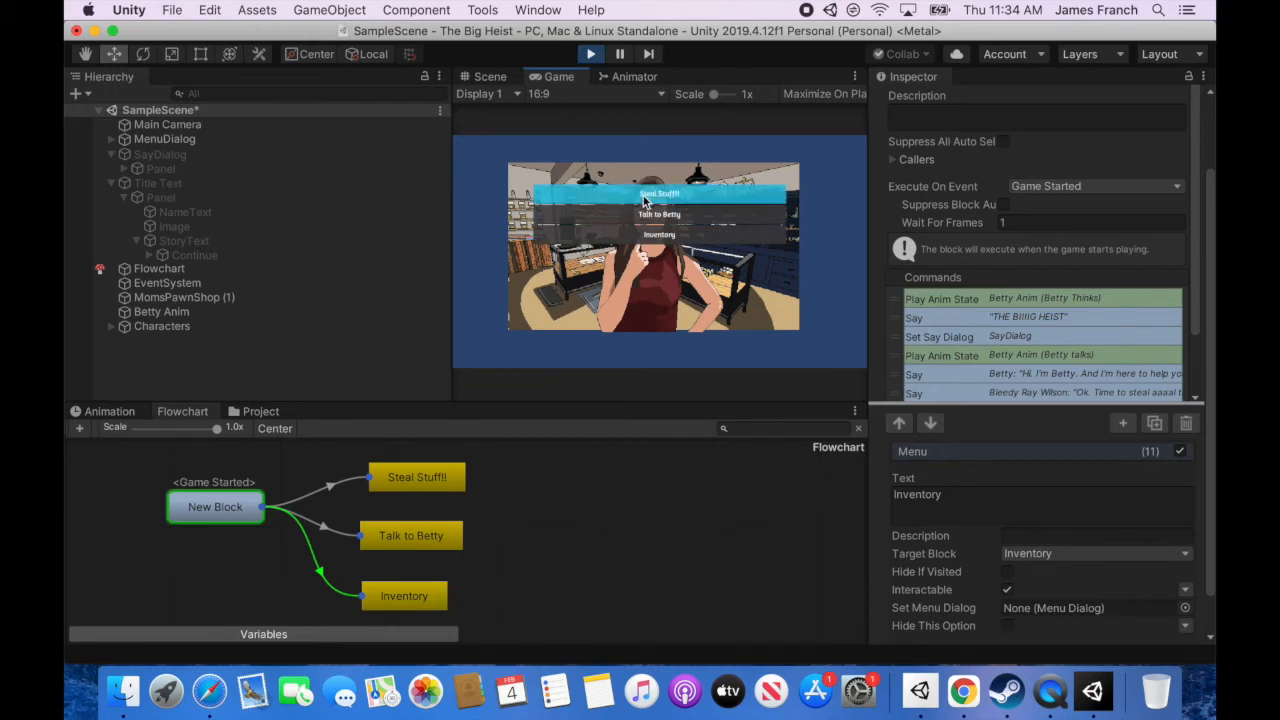
Add a Set Active command to the Steal Stuff!! block targeting Betty Anim, with its active state off.
{"action": "left_click", "coordinate": [412, 478]}
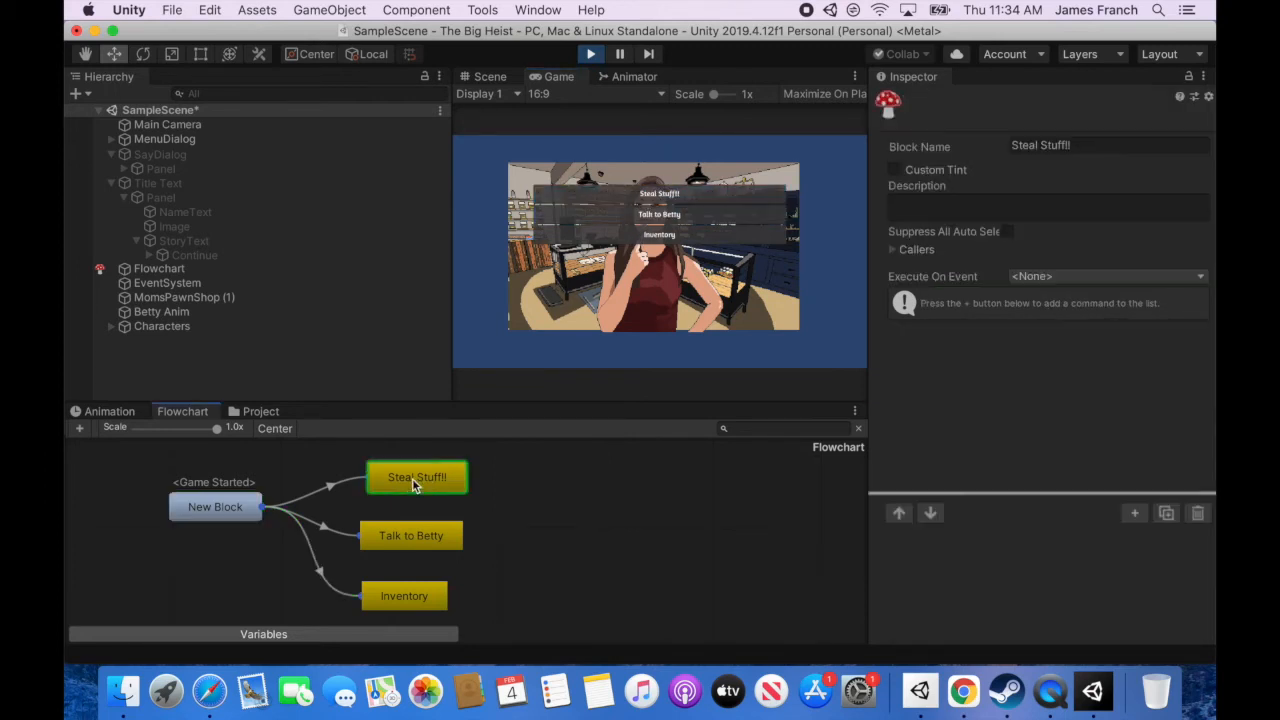
{"action": "left_click", "coordinate": [1135, 514]}
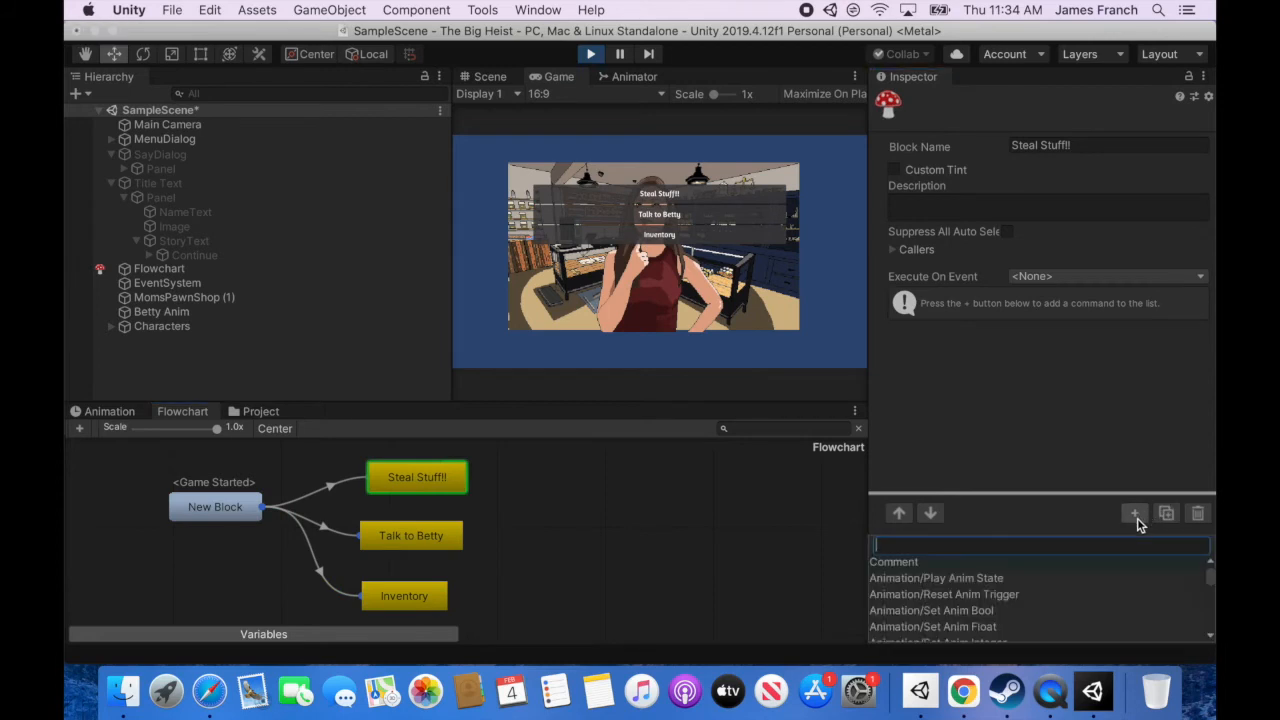
{"action": "left_click", "coordinate": [1137, 518]}
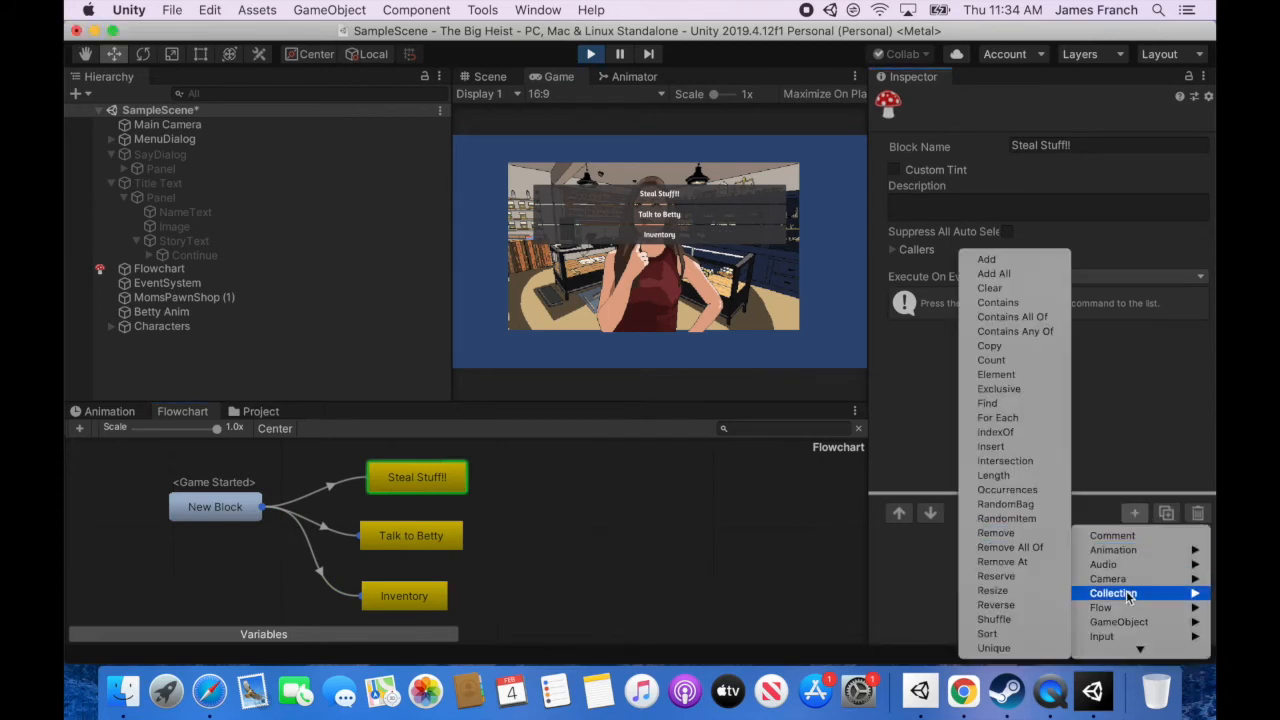
{"action": "mouse_move", "coordinate": [1142, 648]}
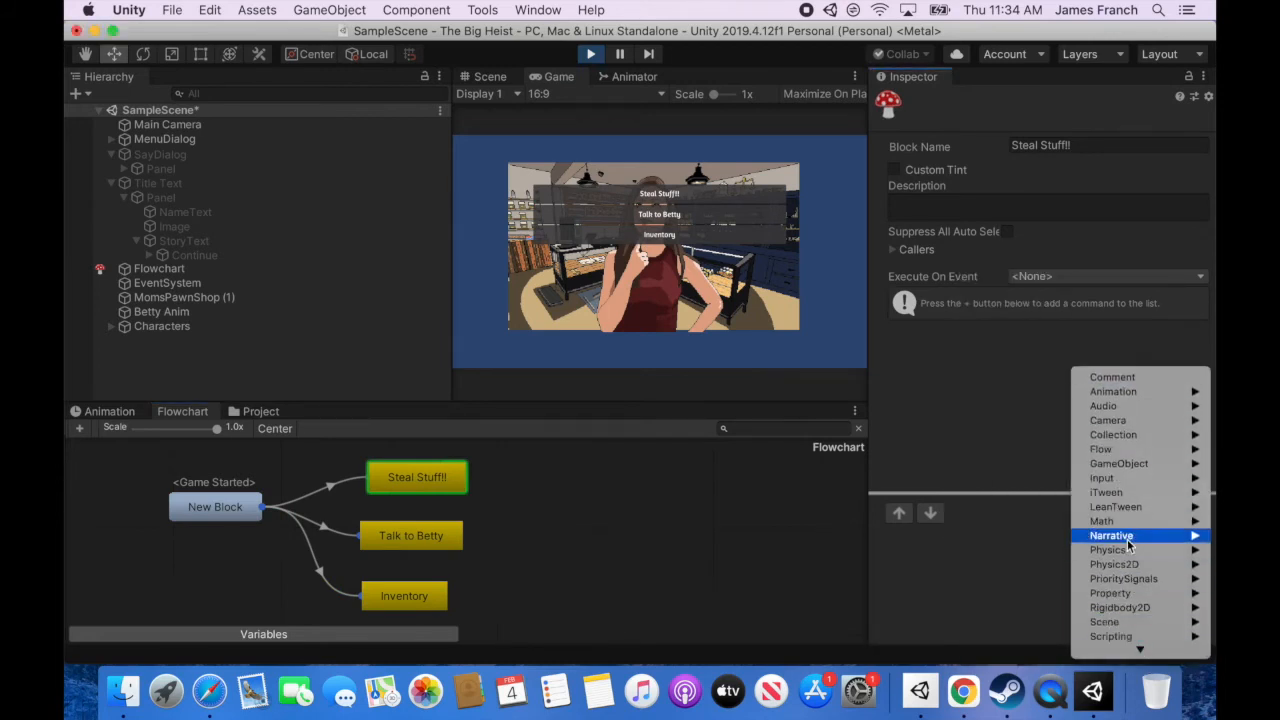
{"action": "mouse_move", "coordinate": [1128, 592]}
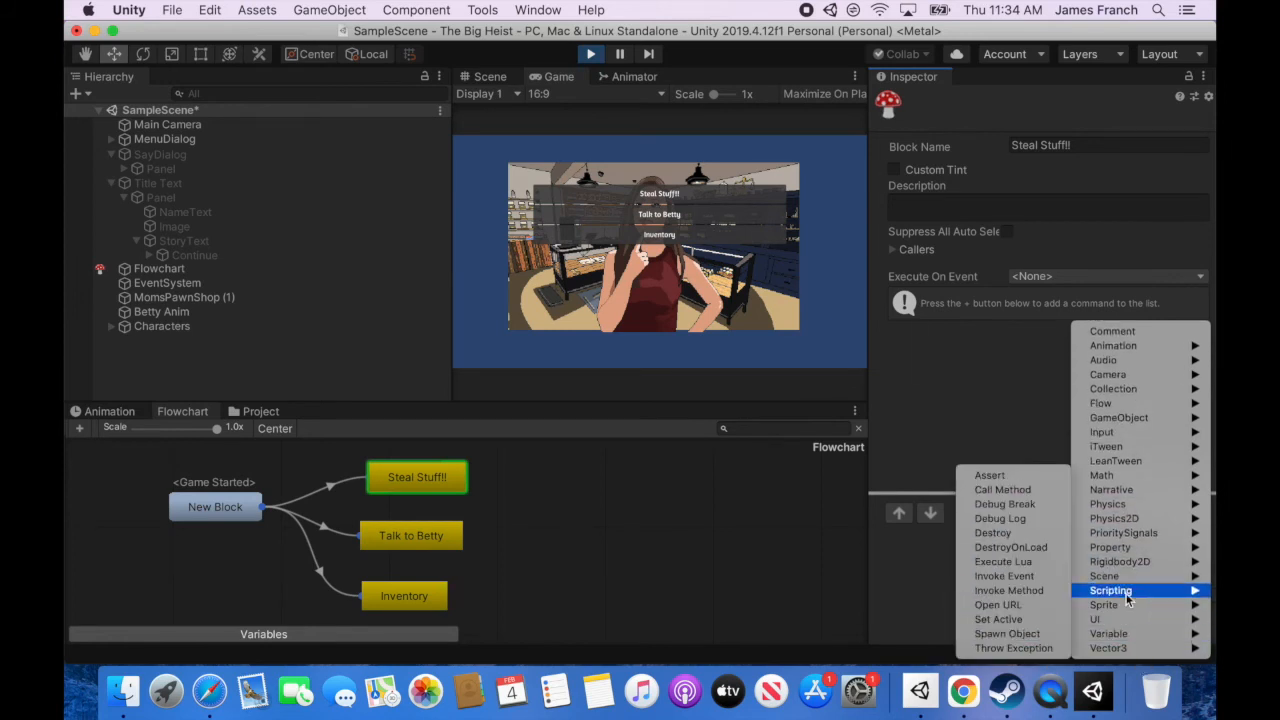
{"action": "left_click", "coordinate": [998, 619]}
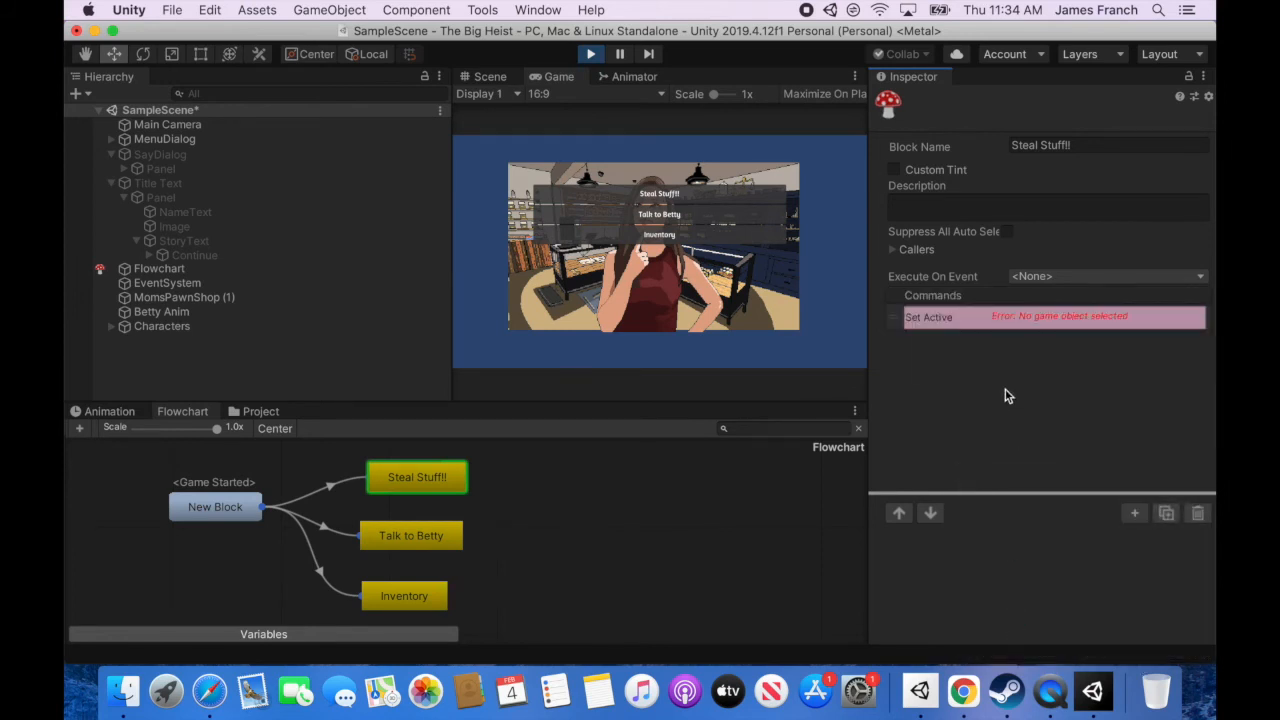
{"action": "left_click", "coordinate": [1007, 330]}
{"action": "left_click_drag", "start_coordinate": [166, 318], "coordinate": [1026, 572]}
{"action": "left_click", "coordinate": [1122, 513]}
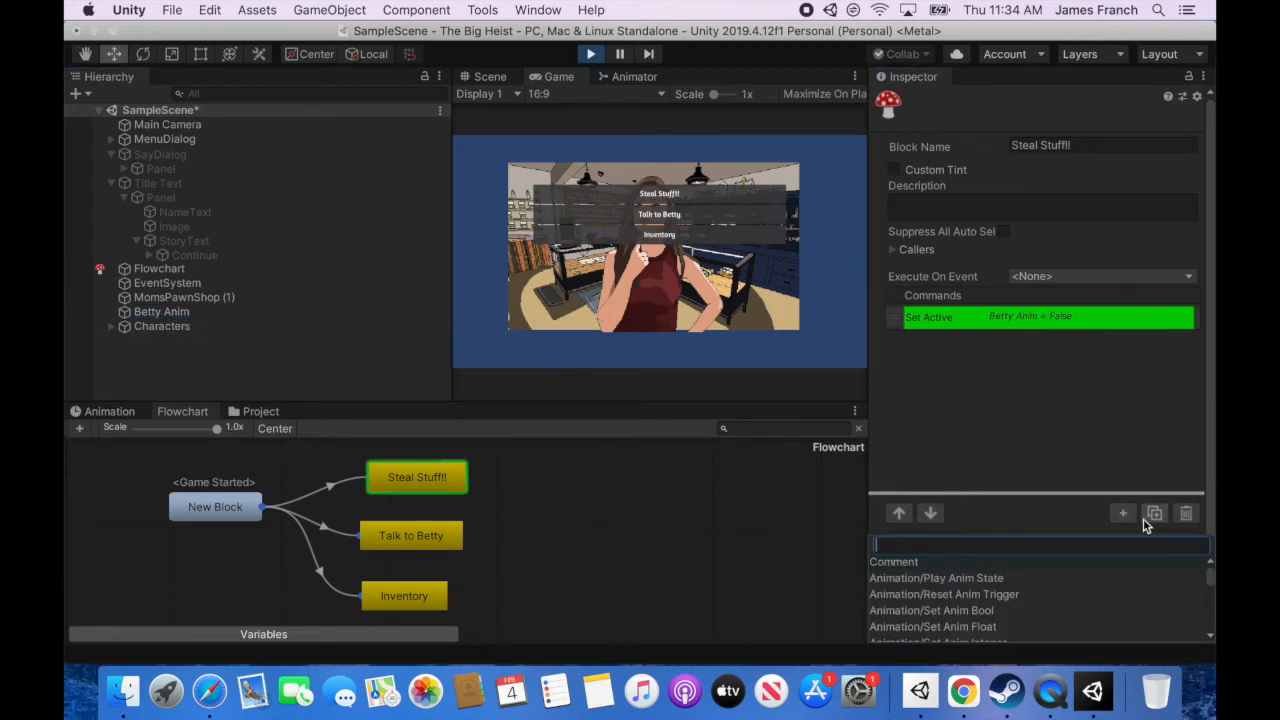
{"action": "left_click", "coordinate": [1126, 513]}
{"action": "mouse_move", "coordinate": [1110, 632]}
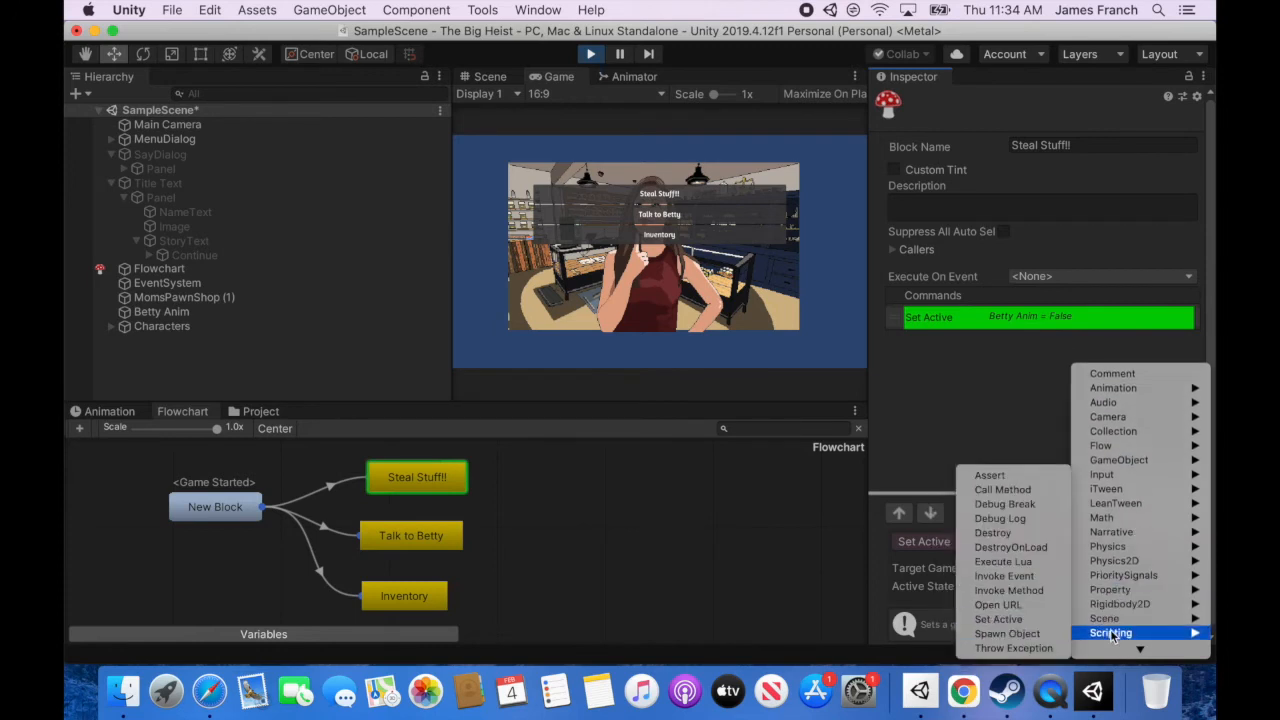
{"action": "left_click", "coordinate": [1000, 620]}
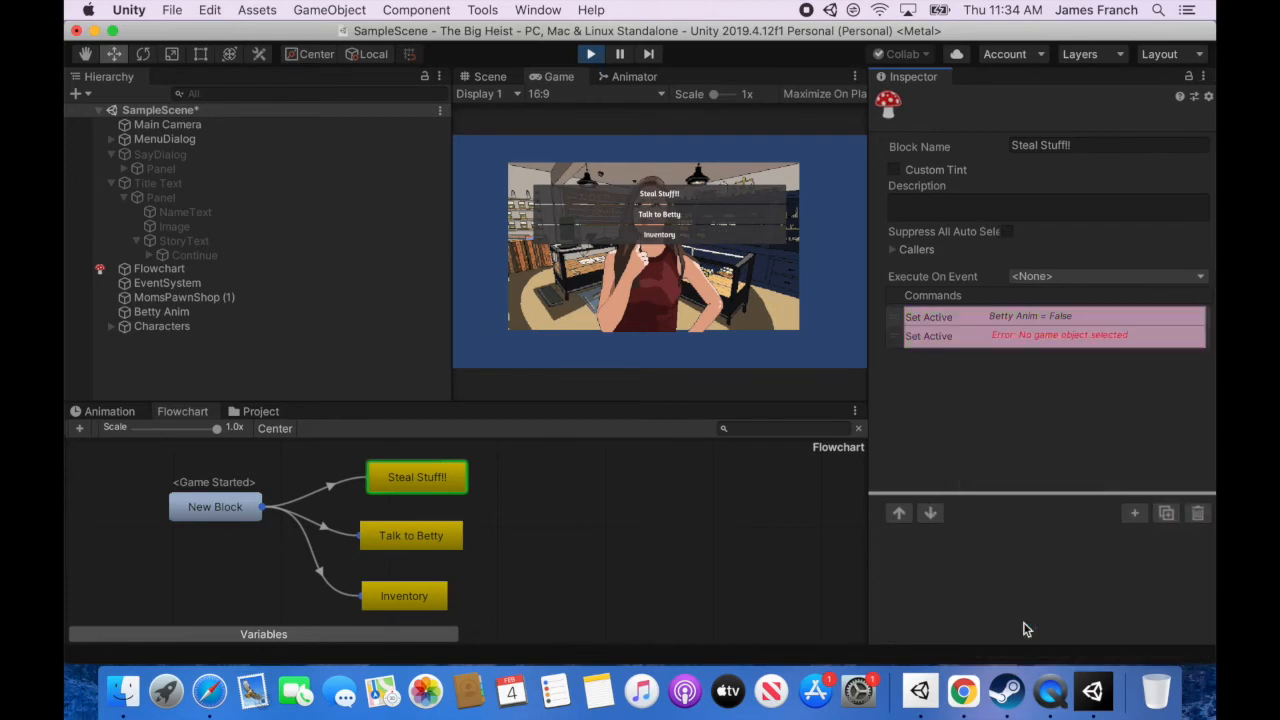
{"action": "left_click", "coordinate": [1006, 335]}
{"action": "left_click", "coordinate": [1186, 514]}
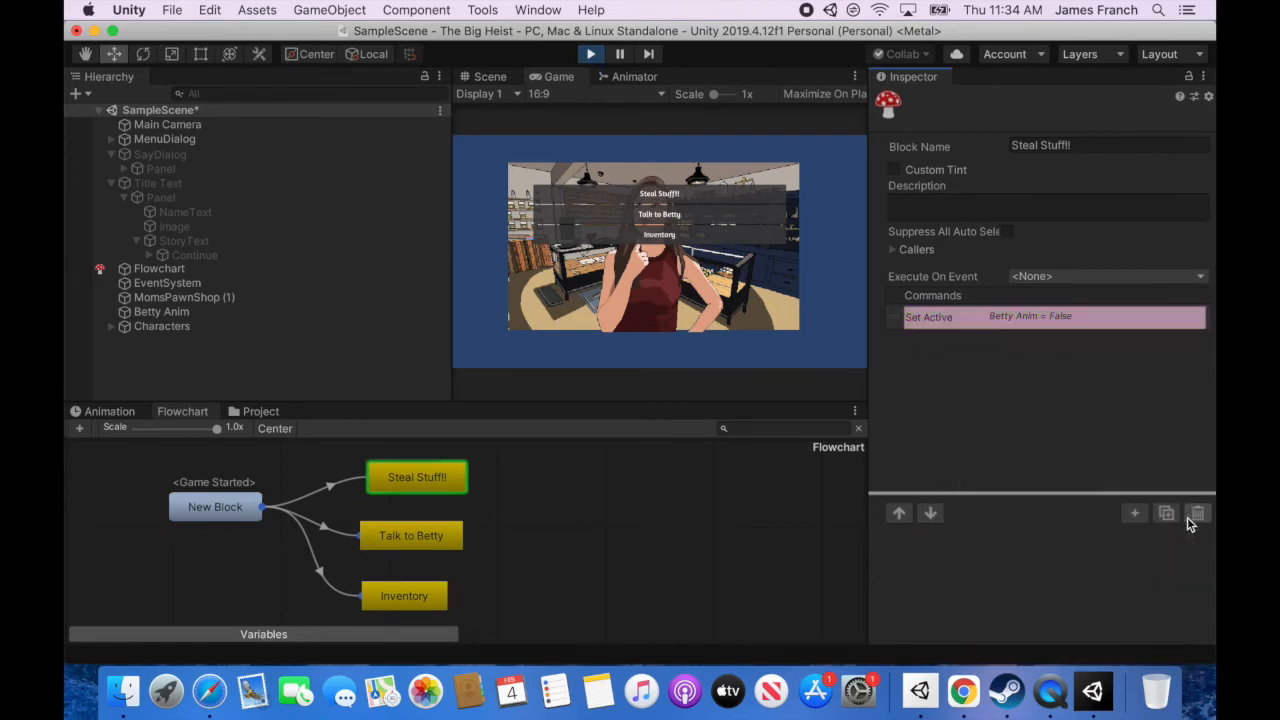
{"action": "left_click", "coordinate": [1022, 322]}
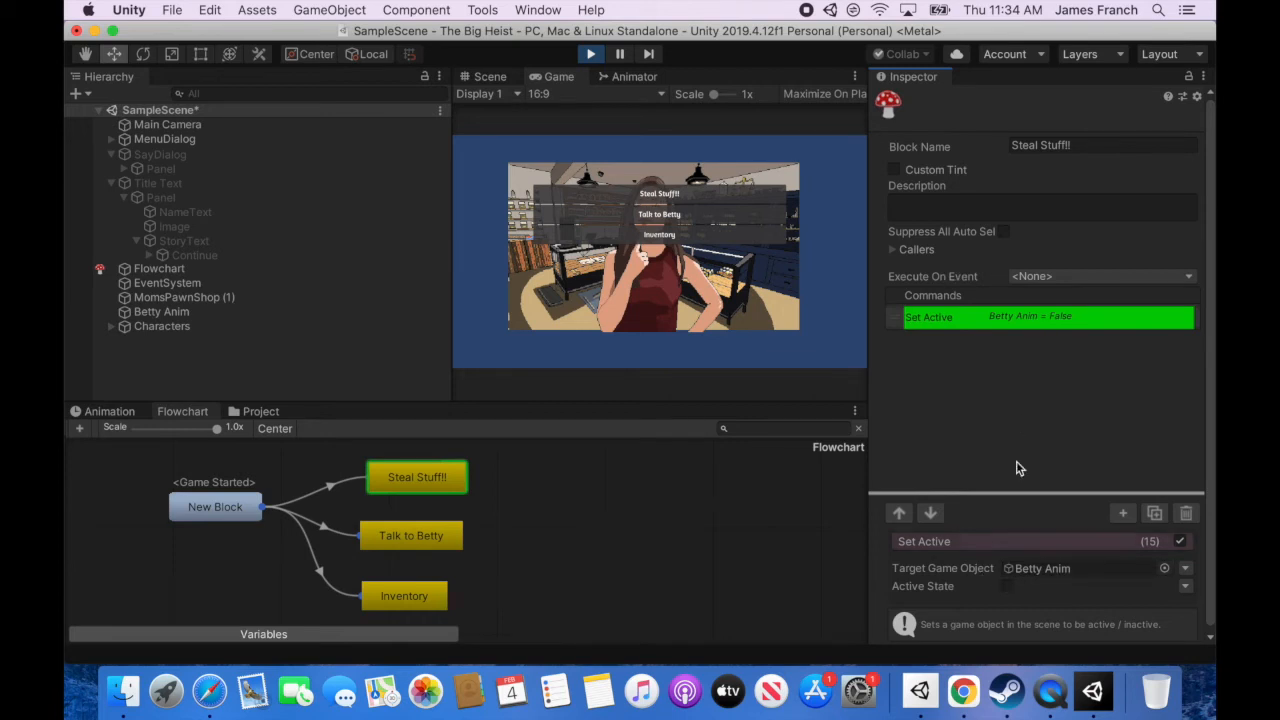
{"action": "left_click", "coordinate": [1007, 587]}
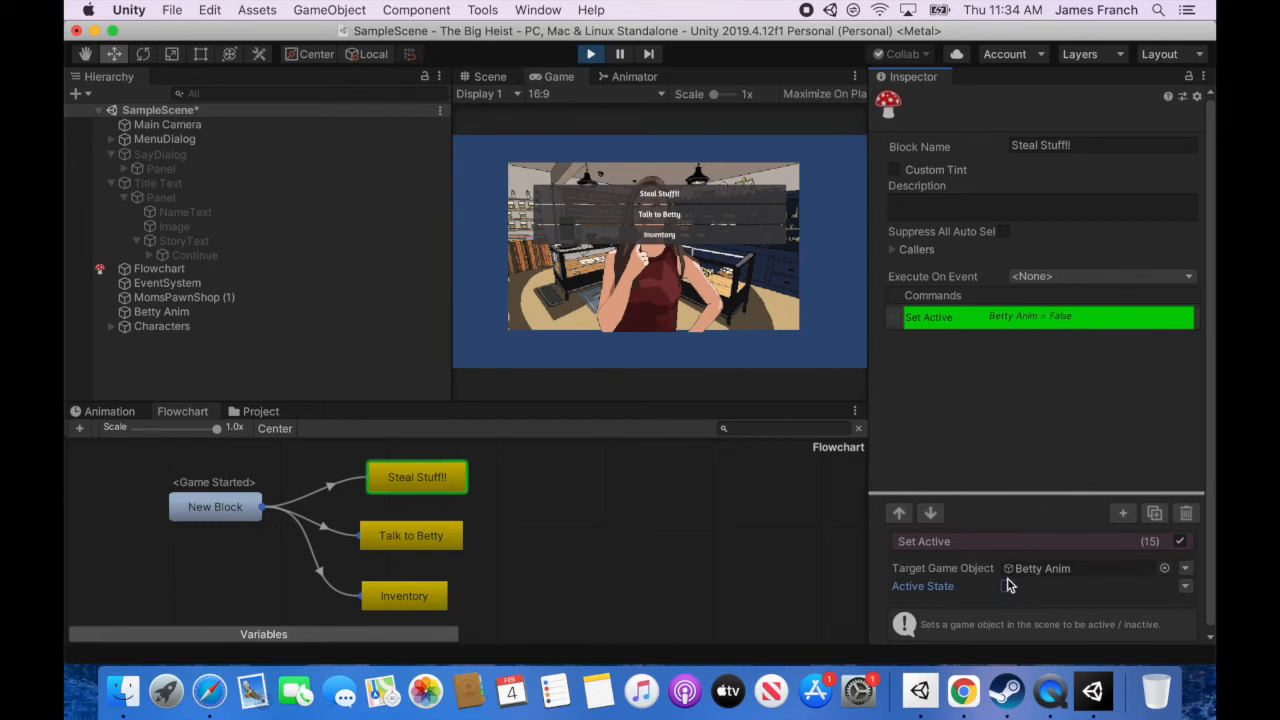
{"action": "left_click", "coordinate": [1007, 588]}
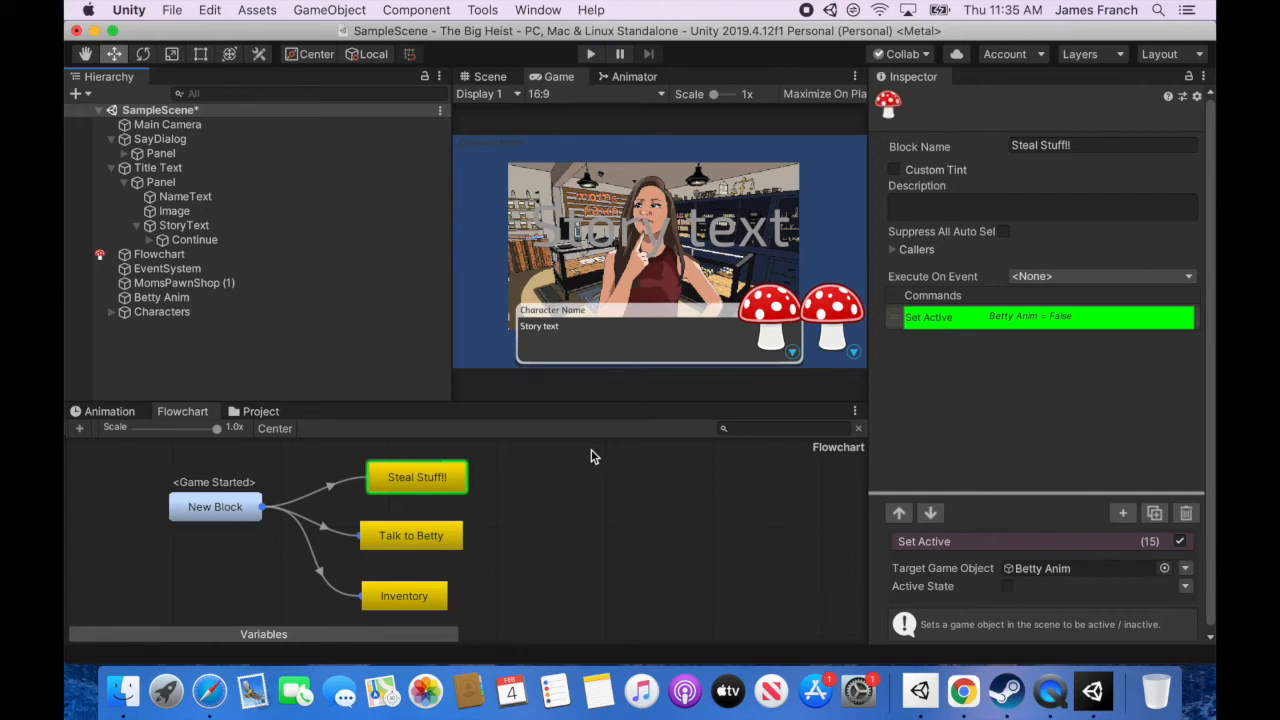
Hide Betty Anim in the Scene view and select the MomsPawnShop (1) background around the cash register.
{"action": "left_click", "coordinate": [486, 78]}
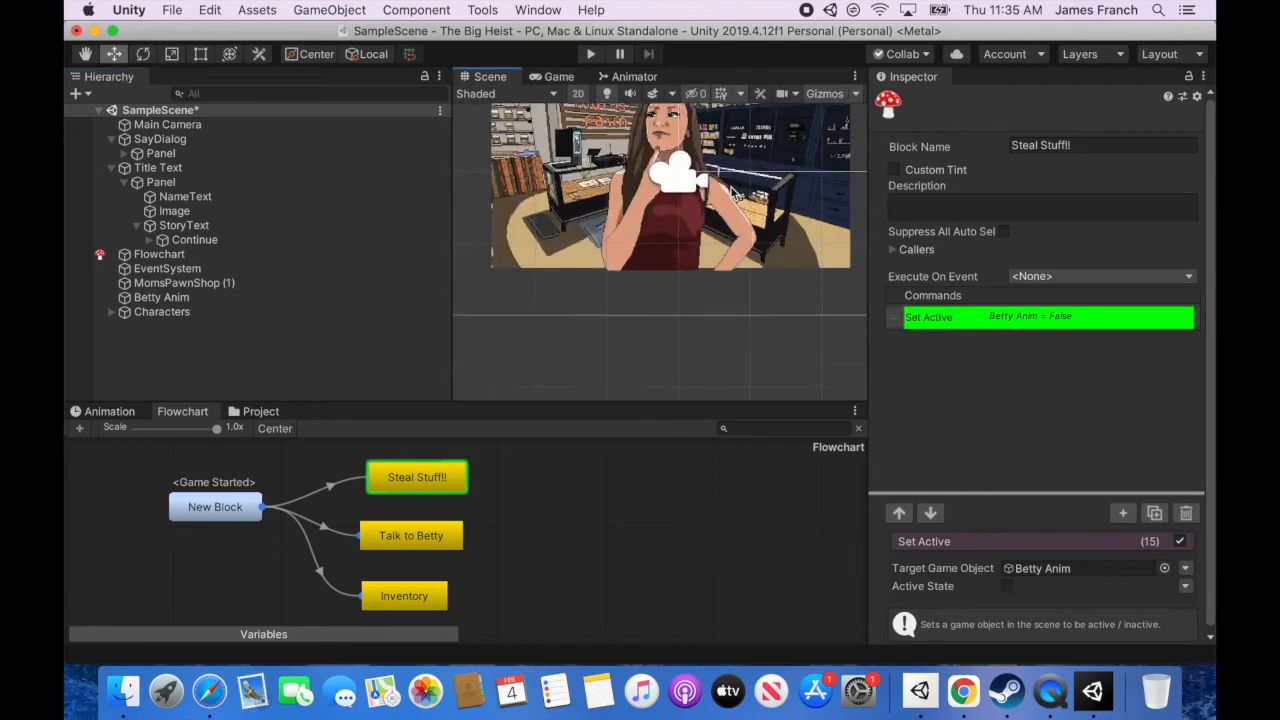
{"action": "left_click", "coordinate": [152, 298]}
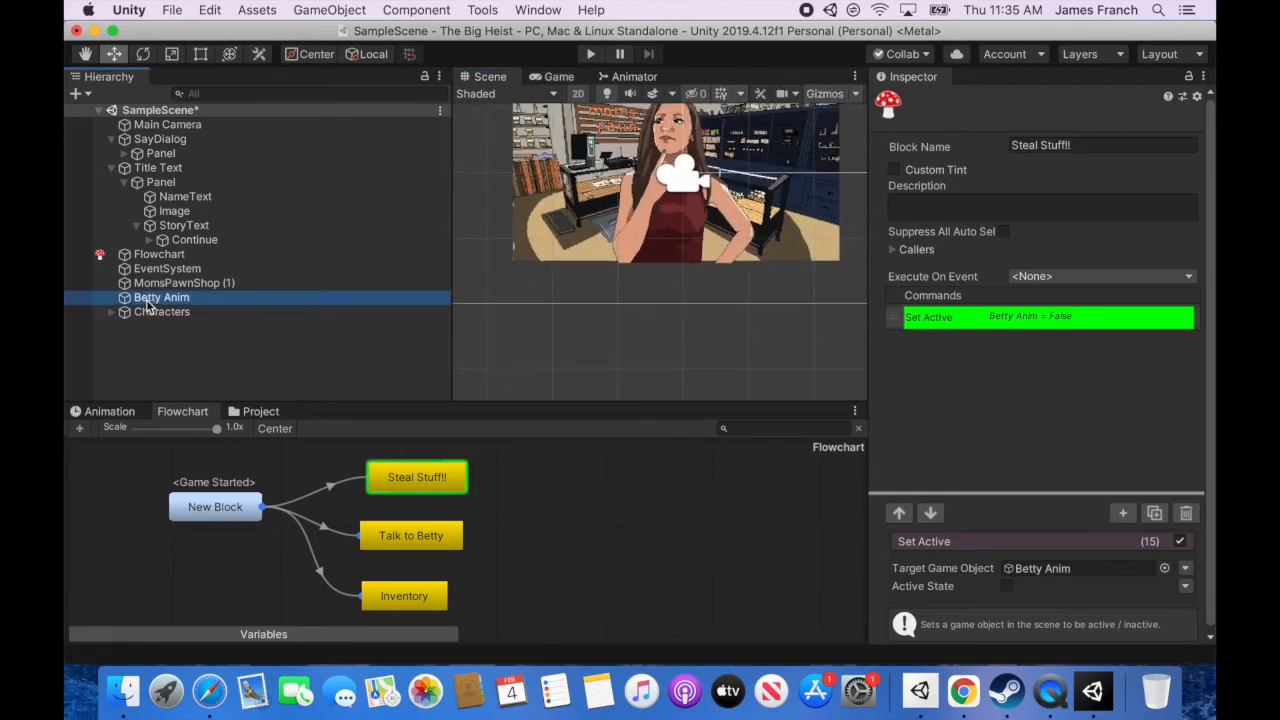
{"action": "left_click", "coordinate": [72, 299]}
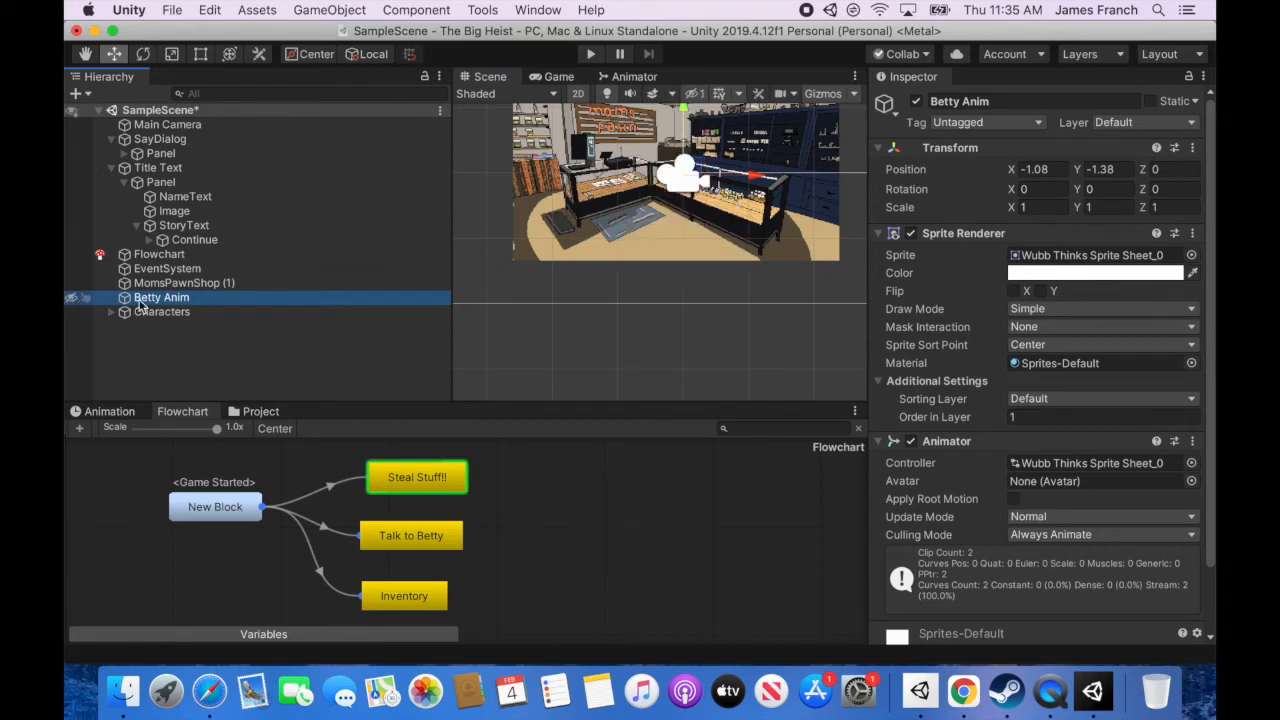
{"action": "scroll", "coordinate": [705, 230], "scroll_direction": "up", "scroll_amount": 5}
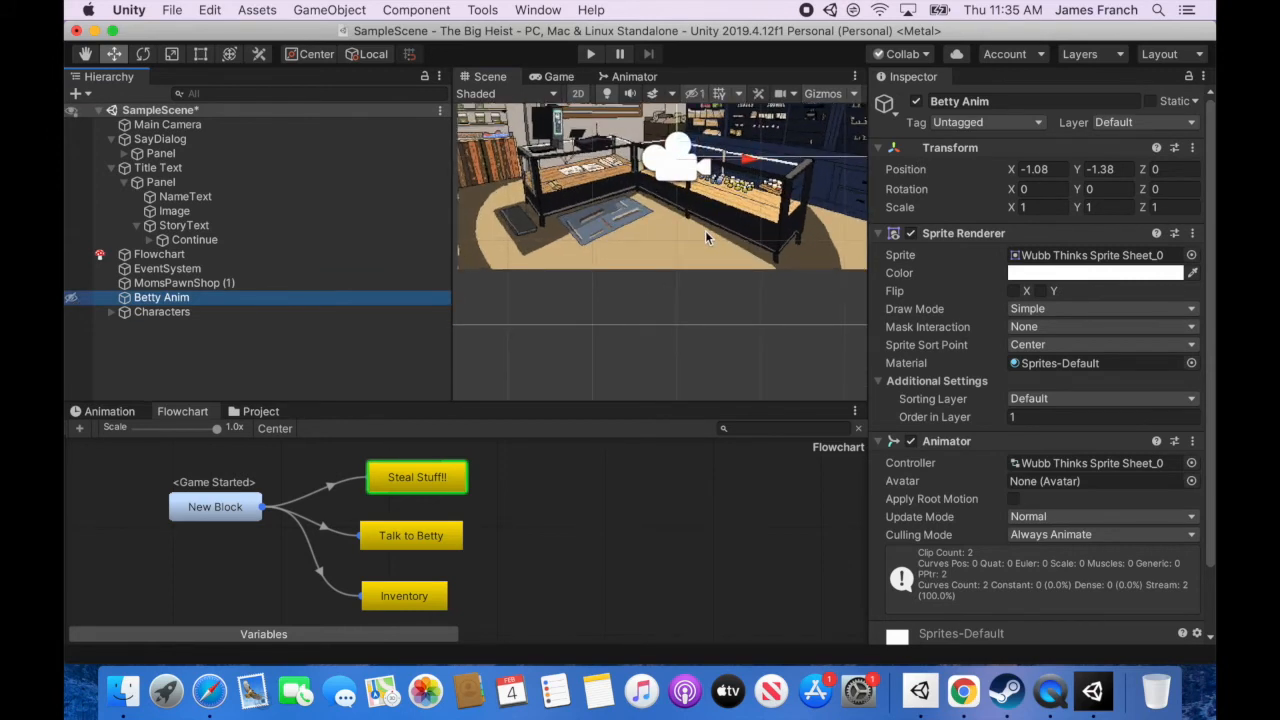
{"action": "middle_click_drag", "start_coordinate": [705, 230], "coordinate": [708, 358]}
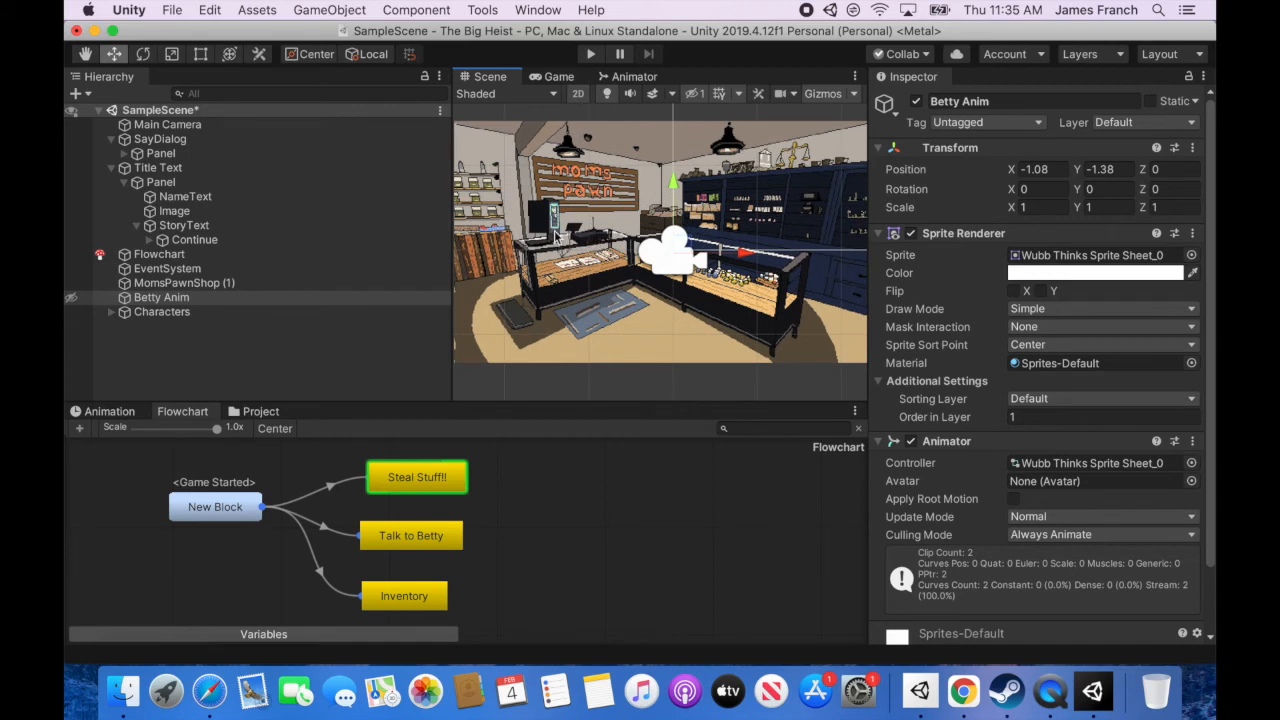
{"action": "left_click", "coordinate": [557, 236]}
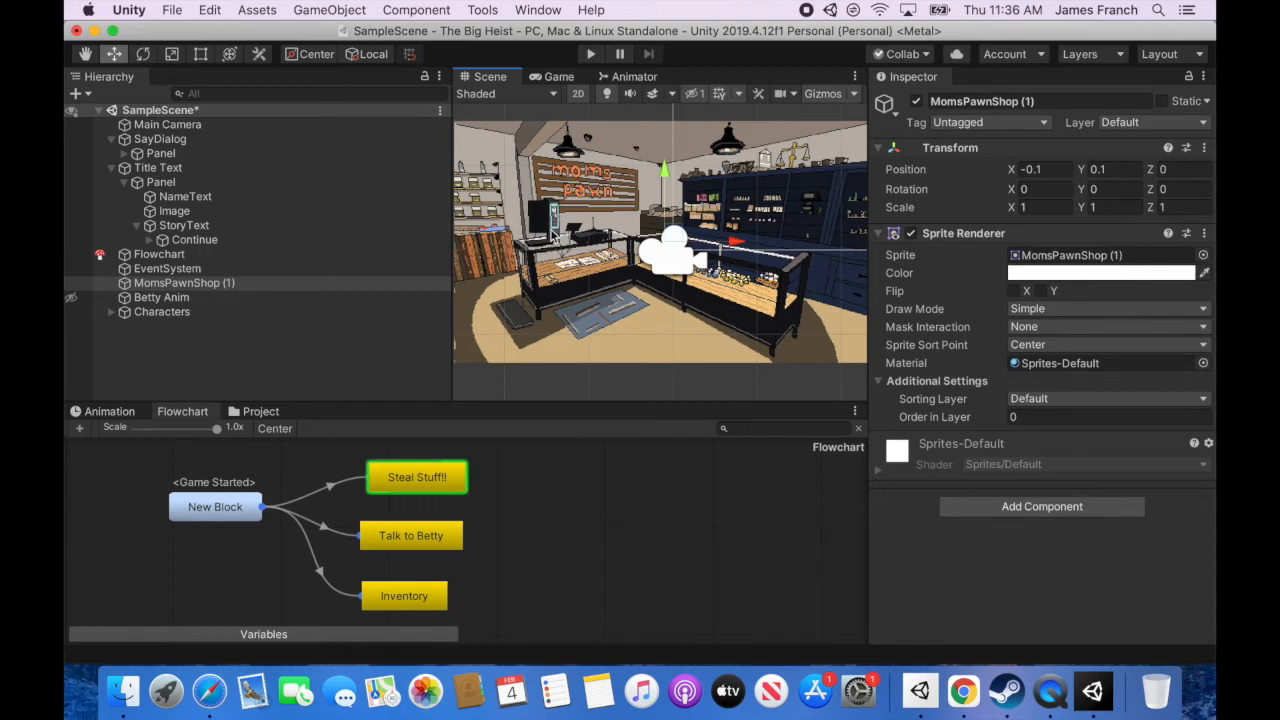
Create a Fungus Clickable Sprite in the scene and rename it "Cash Register".
{"action": "left_click", "coordinate": [484, 11]}
{"action": "mouse_move", "coordinate": [545, 31]}
{"action": "mouse_move", "coordinate": [643, 86]}
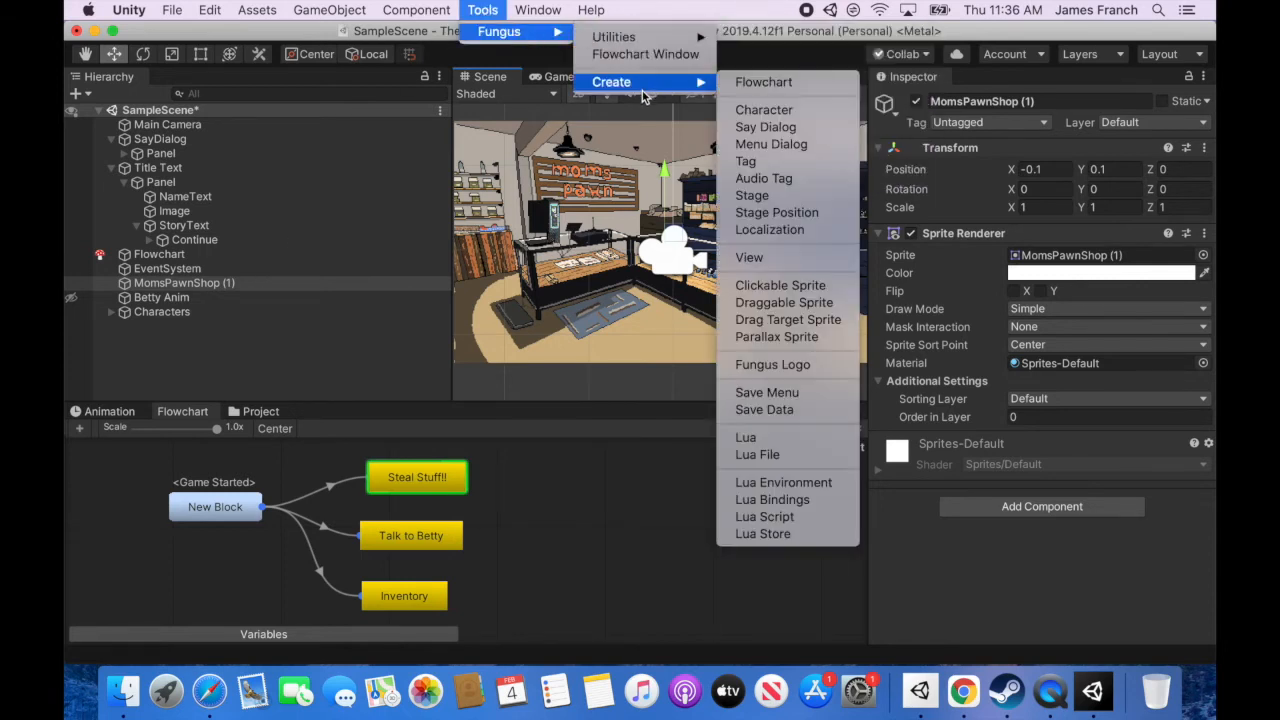
{"action": "left_click", "coordinate": [787, 287]}
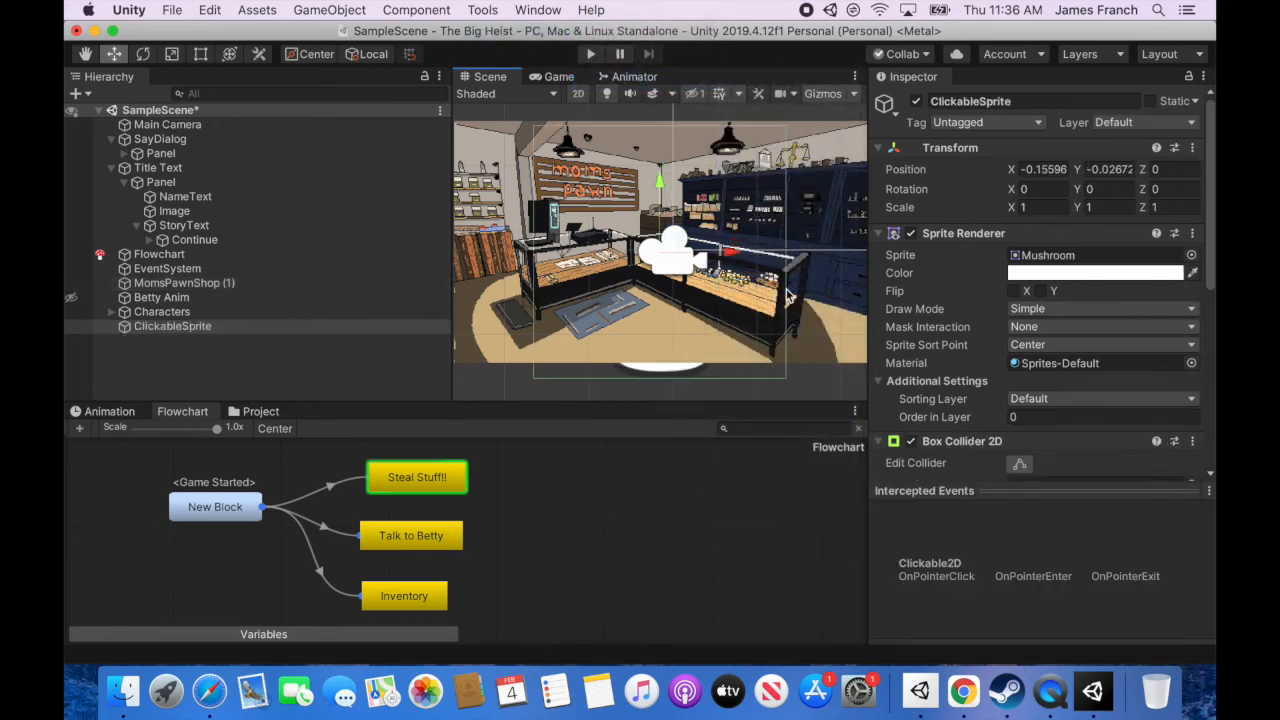
{"action": "left_click", "coordinate": [1020, 104]}
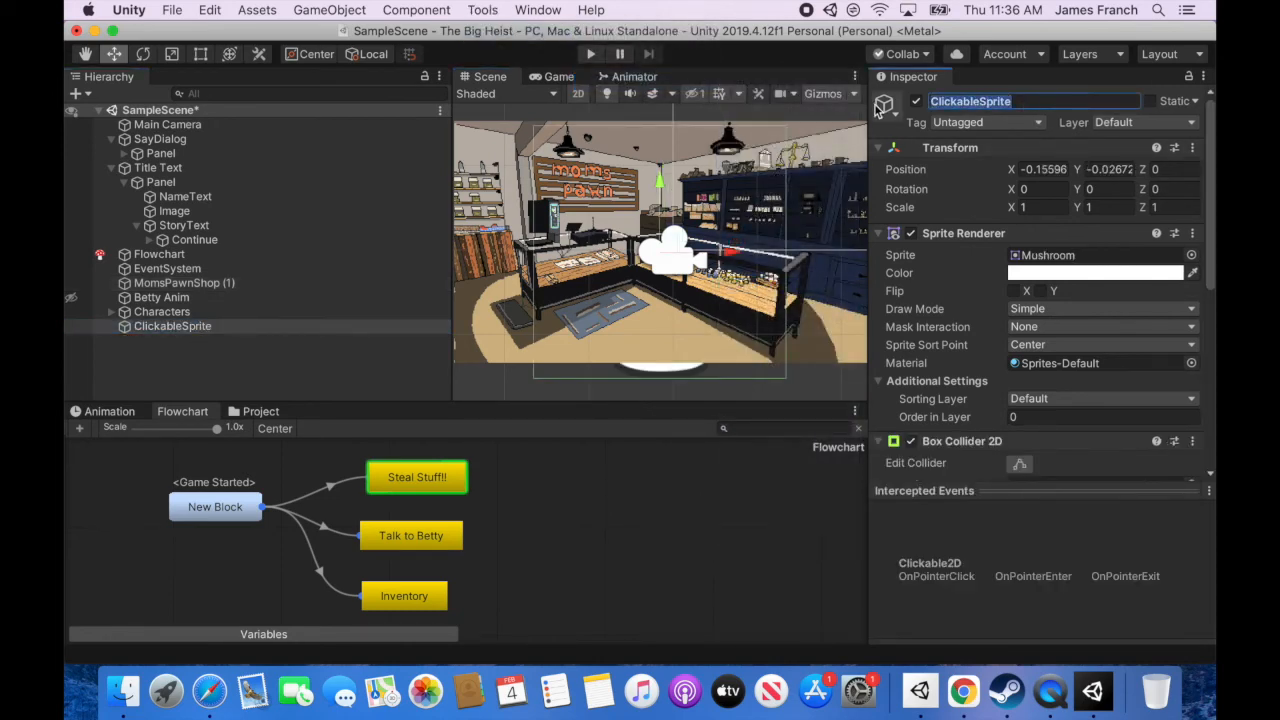
{"action": "type", "text": "Cash Register"}
{"action": "key", "text": "Return"}
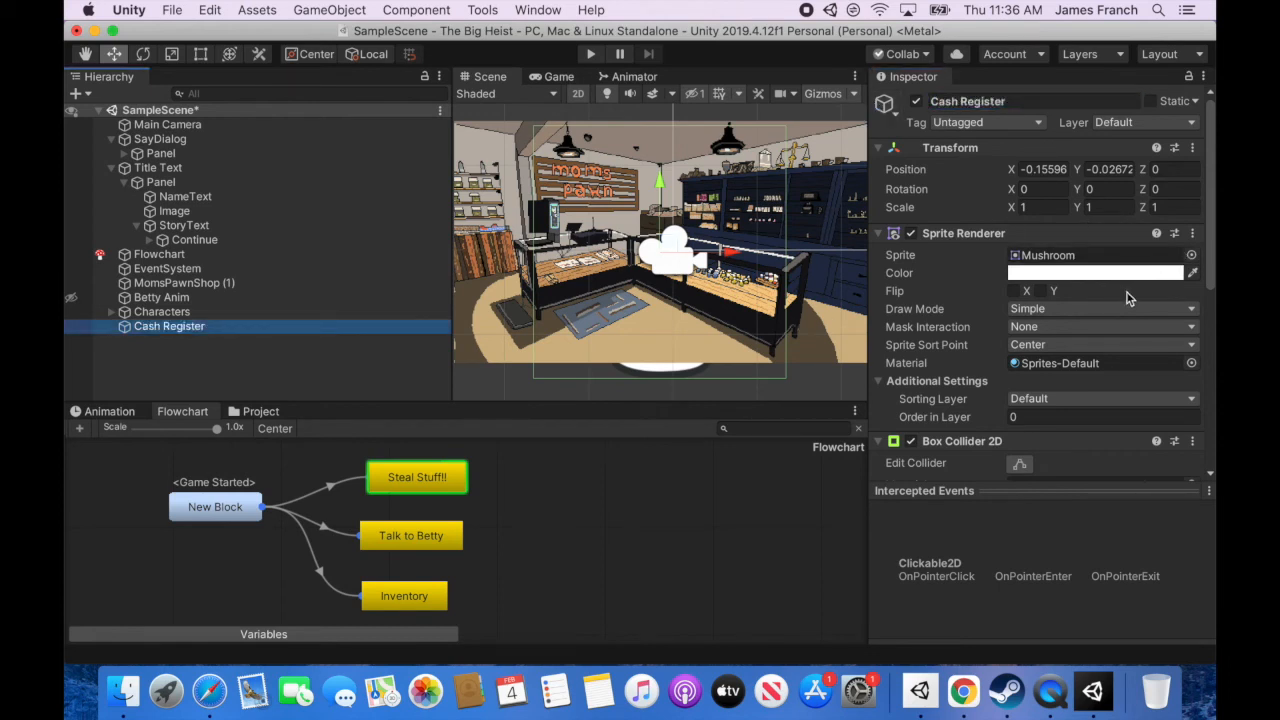
Set the Cash Register sprite's Order in Layer to 1 and its sprite image to None.
{"action": "left_click", "coordinate": [1010, 420]}
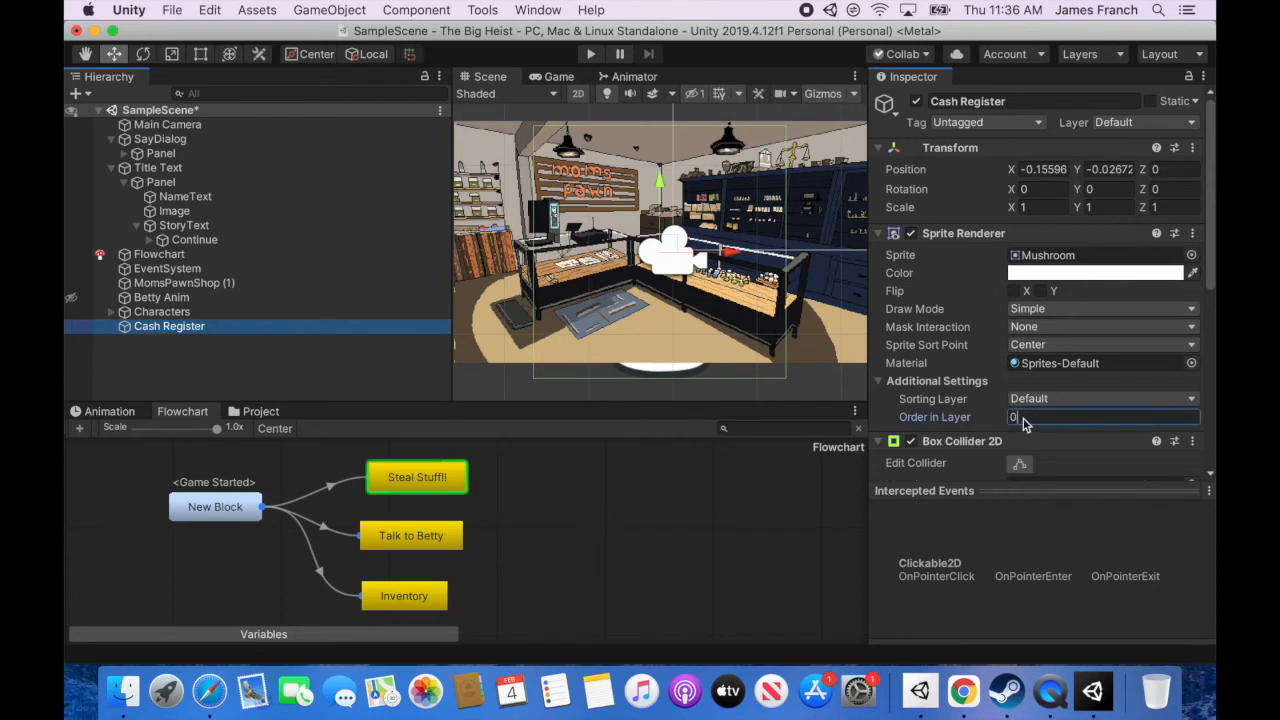
{"action": "type", "text": "1"}
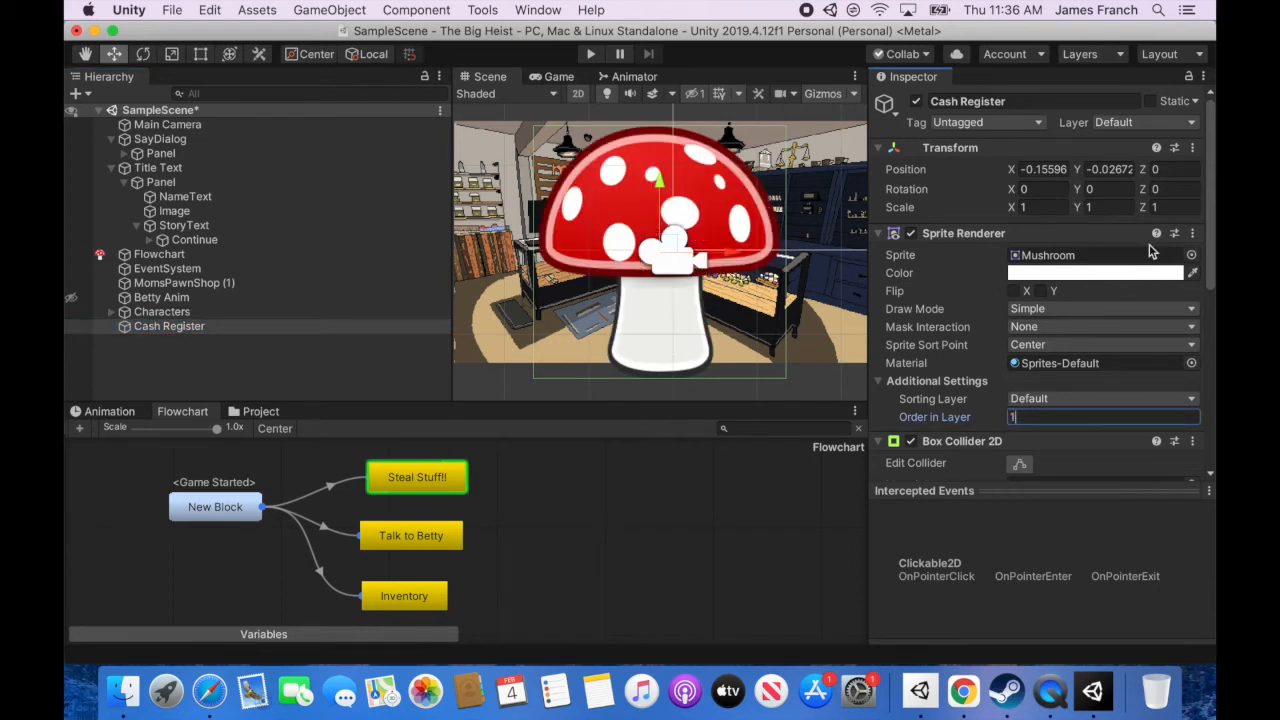
{"action": "left_click", "coordinate": [1192, 256]}
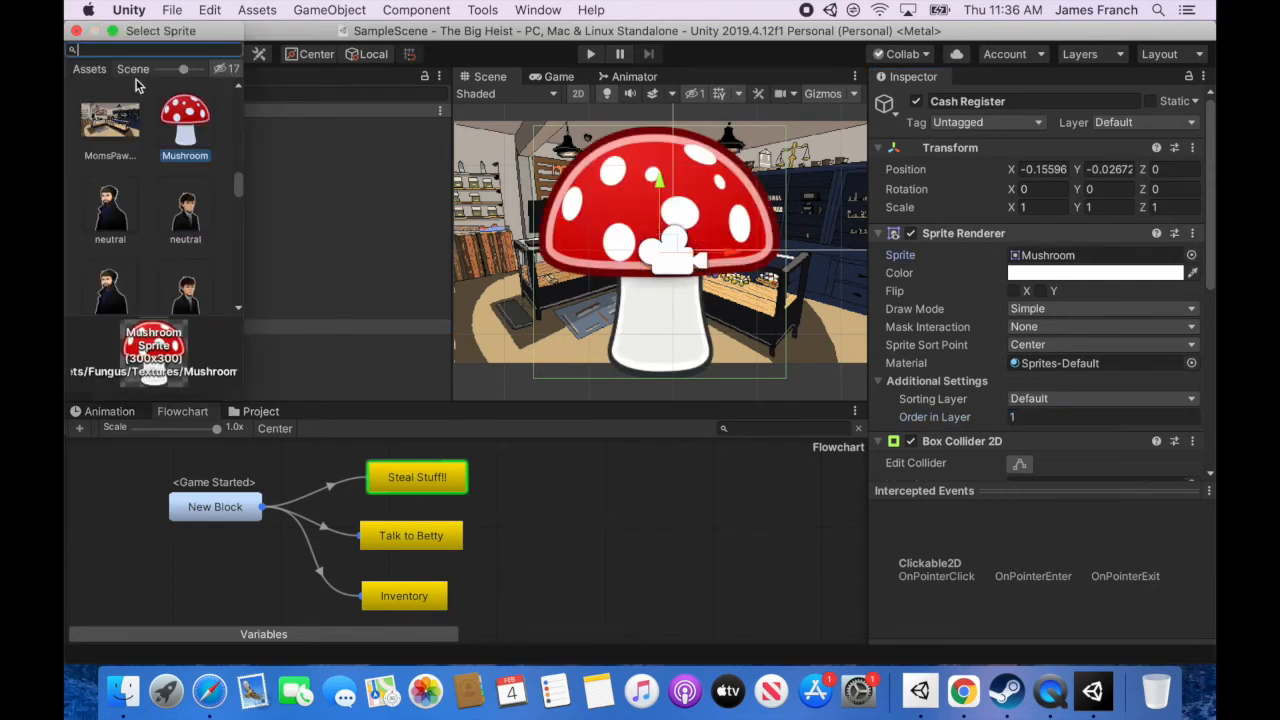
{"action": "type", "text": "None"}
{"action": "left_click", "coordinate": [107, 122]}
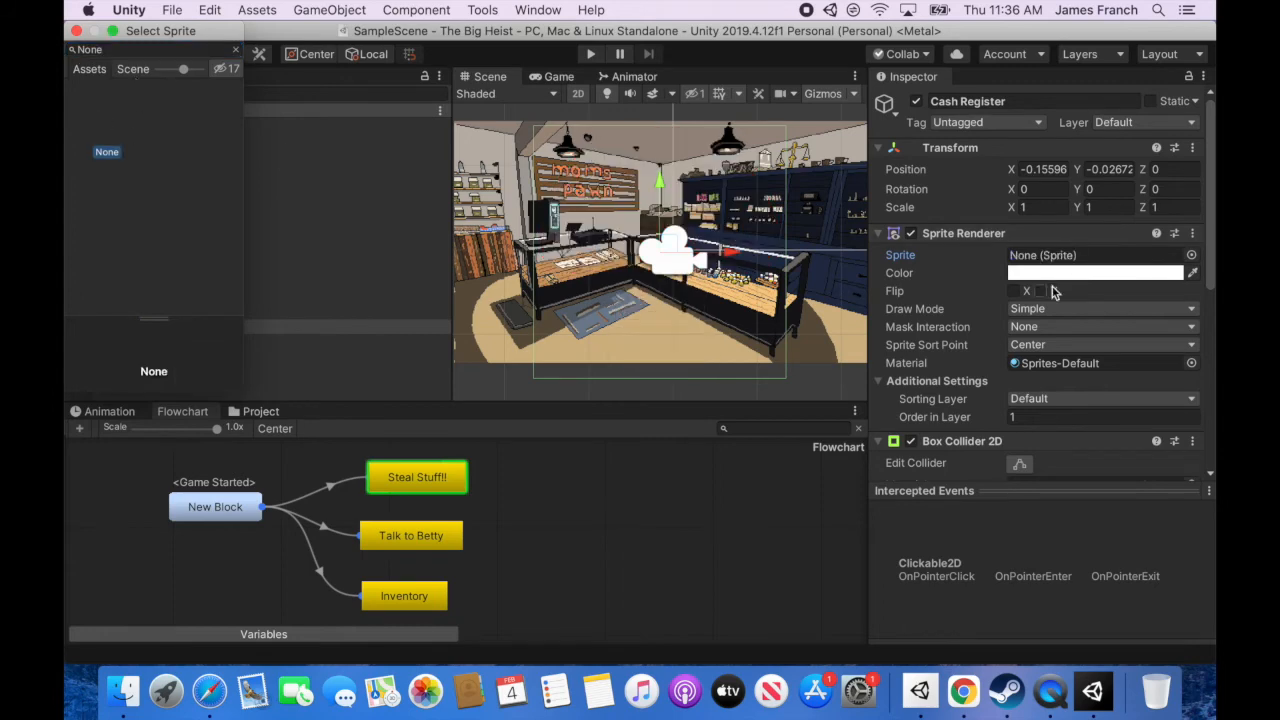
Make the Cash Register's Sprite Renderer color fully transparent by setting its alpha to 0.
{"action": "left_click", "coordinate": [1117, 276]}
{"action": "left_click", "coordinate": [1194, 275]}
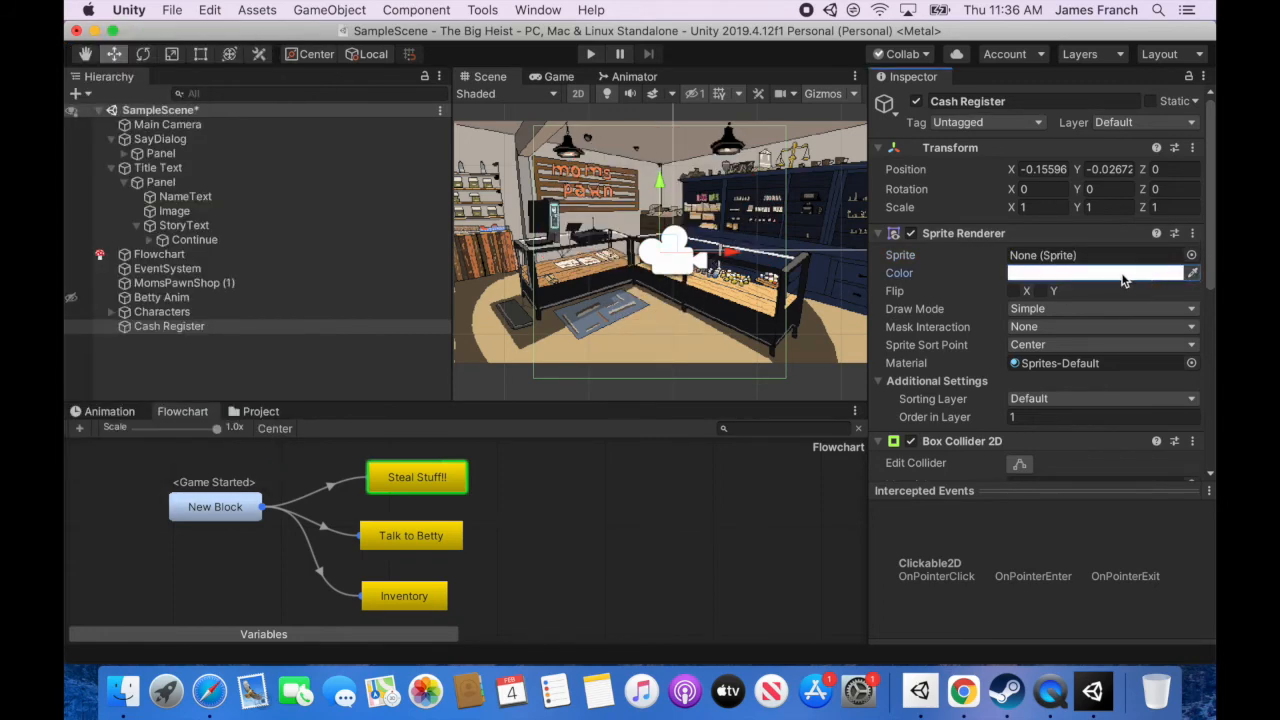
{"action": "left_click", "coordinate": [1122, 277]}
{"action": "left_click", "coordinate": [228, 392]}
{"action": "type", "text": "0"}
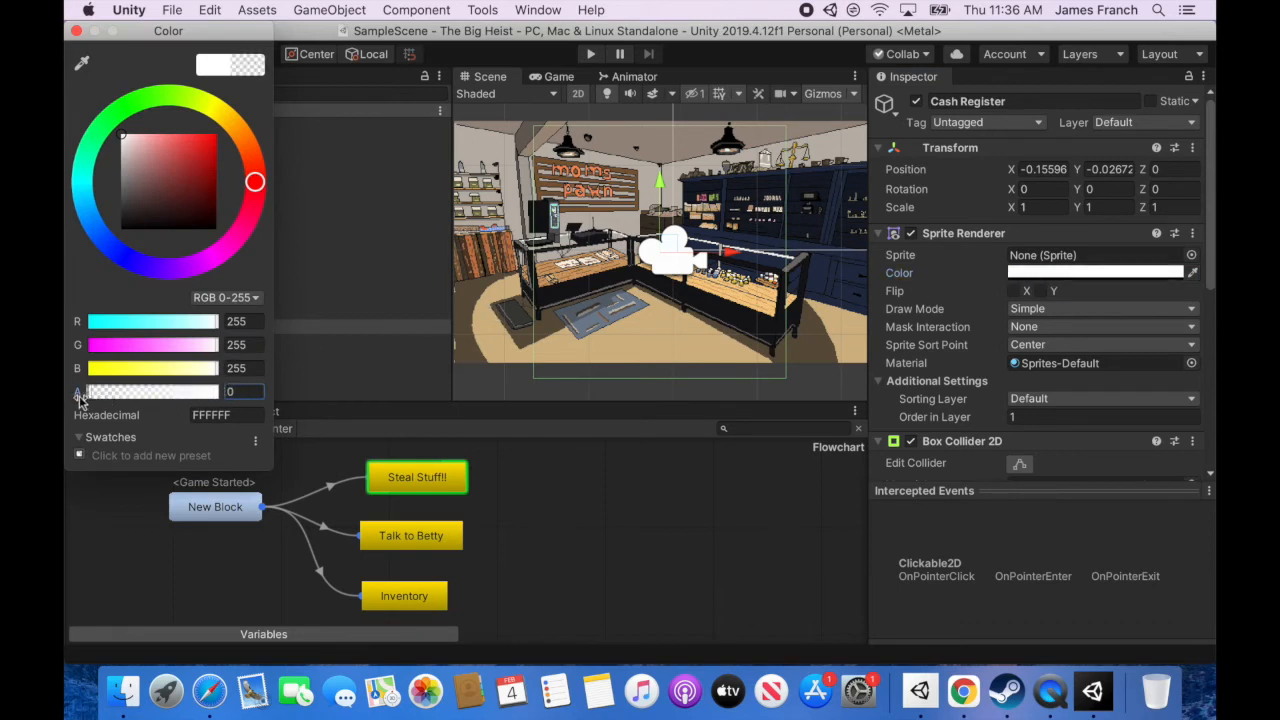
{"action": "left_click", "coordinate": [76, 31]}
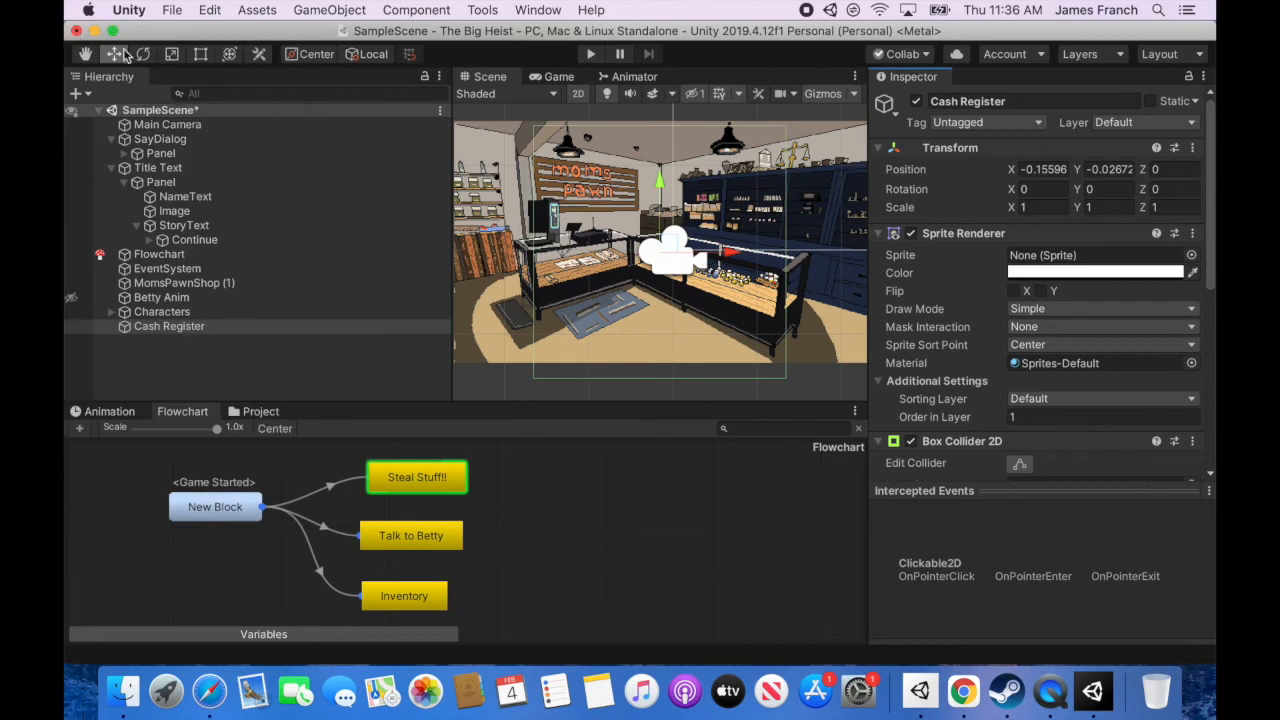
Edit the Cash Register's Box Collider 2D so its edges fit tightly around the register in the background.
{"action": "left_click", "coordinate": [200, 54]}
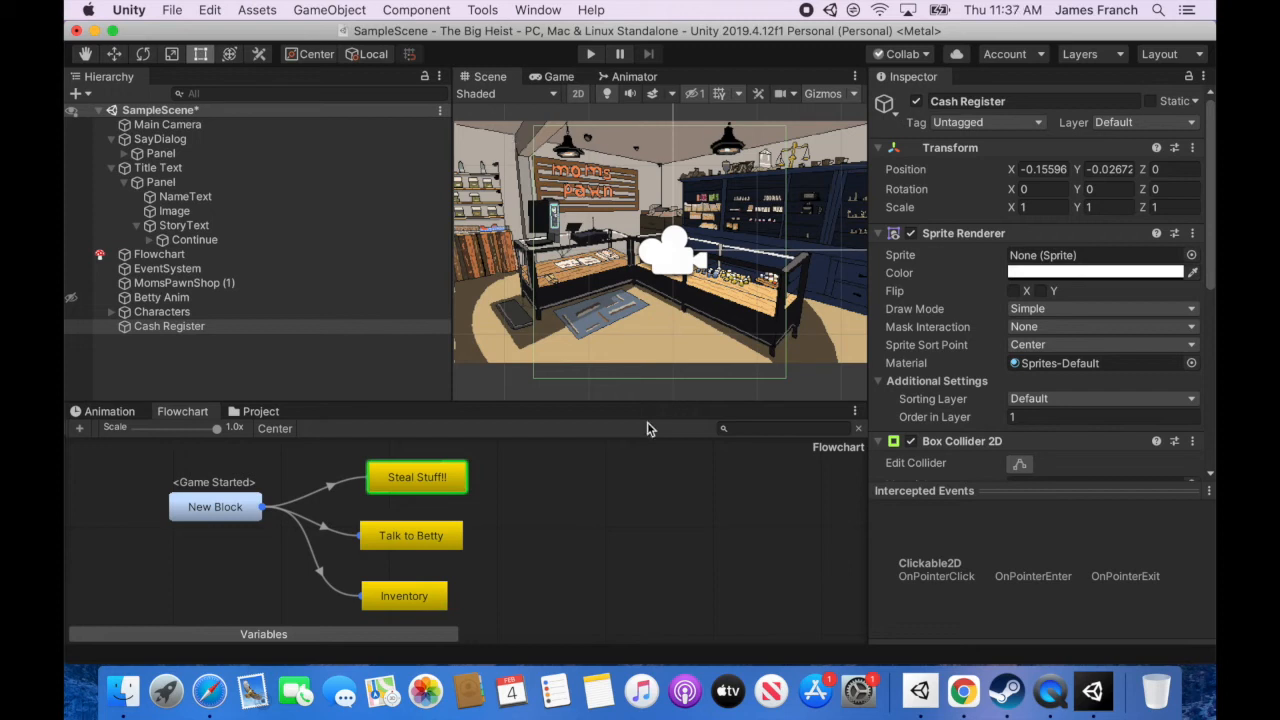
{"action": "scroll", "coordinate": [1210, 300], "scroll_direction": "down", "scroll_amount": 2}
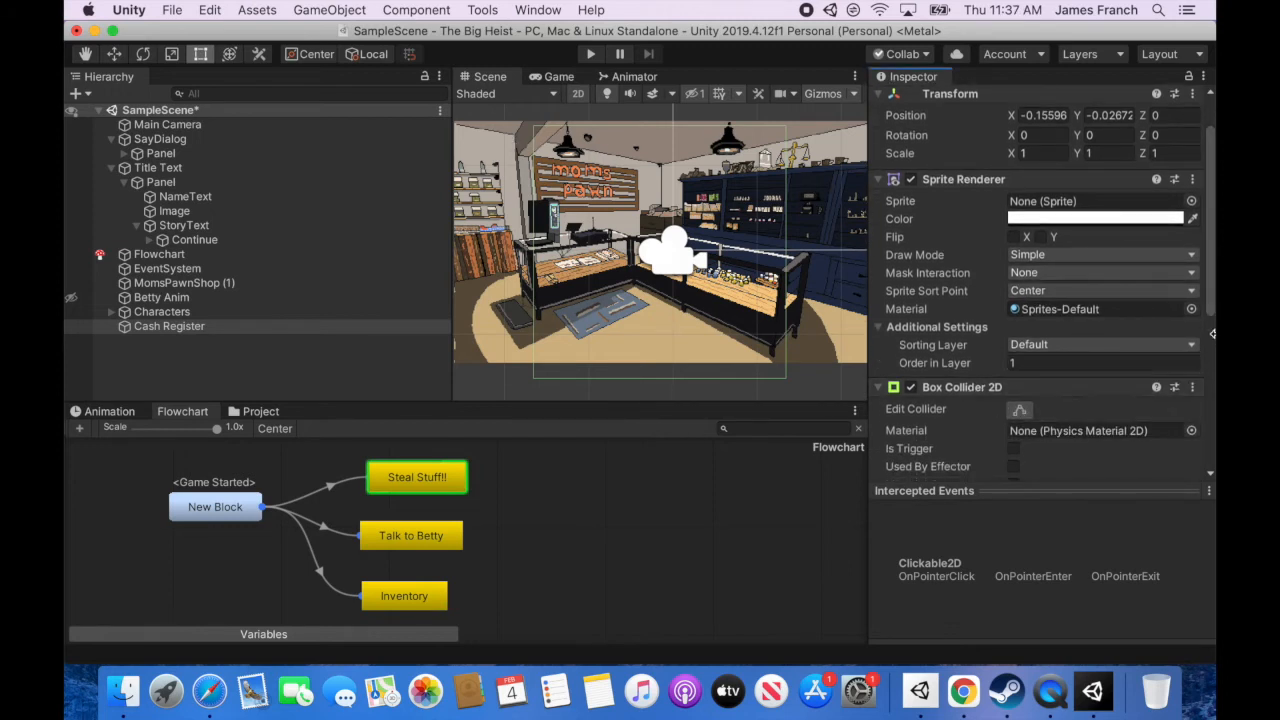
{"action": "scroll", "coordinate": [1040, 302], "scroll_direction": "down", "scroll_amount": 5}
{"action": "left_click", "coordinate": [1019, 277]}
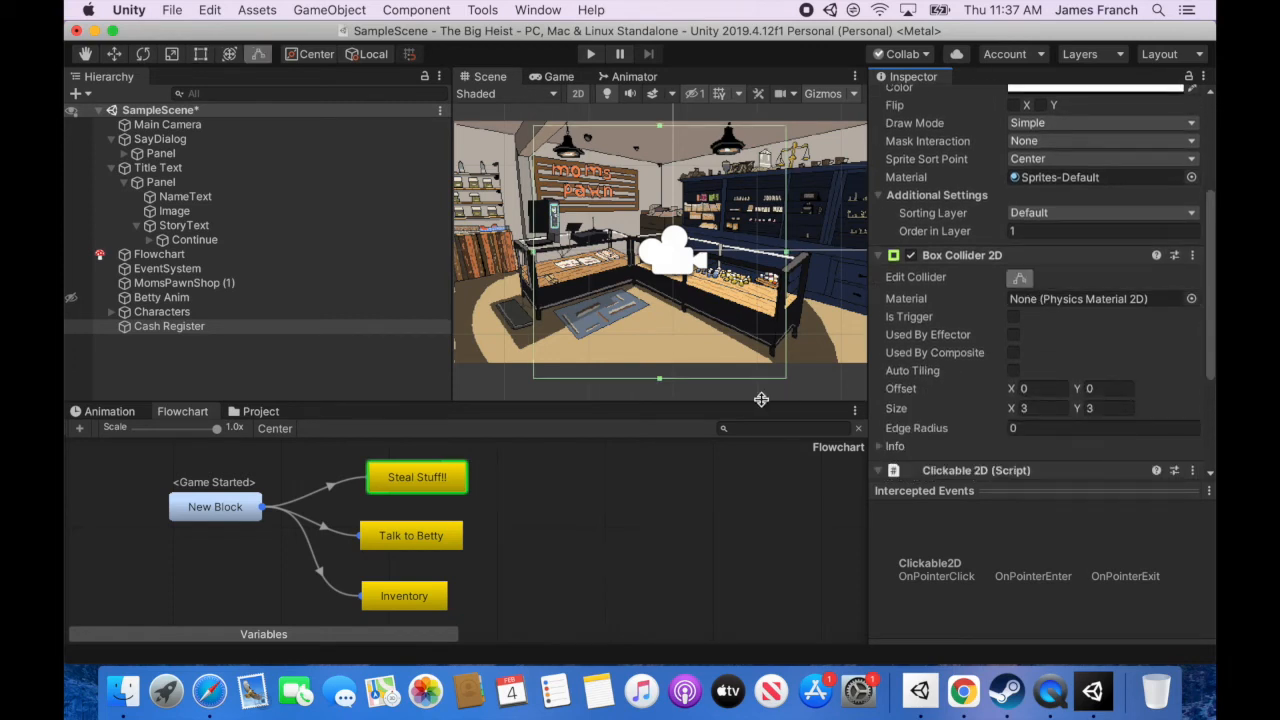
{"action": "left_click_drag", "start_coordinate": [786, 251], "coordinate": [566, 252]}
{"action": "left_click_drag", "start_coordinate": [551, 379], "coordinate": [551, 252]}
{"action": "left_click_drag", "start_coordinate": [532, 192], "coordinate": [523, 192]}
{"action": "left_click_drag", "start_coordinate": [545, 133], "coordinate": [521, 231]}
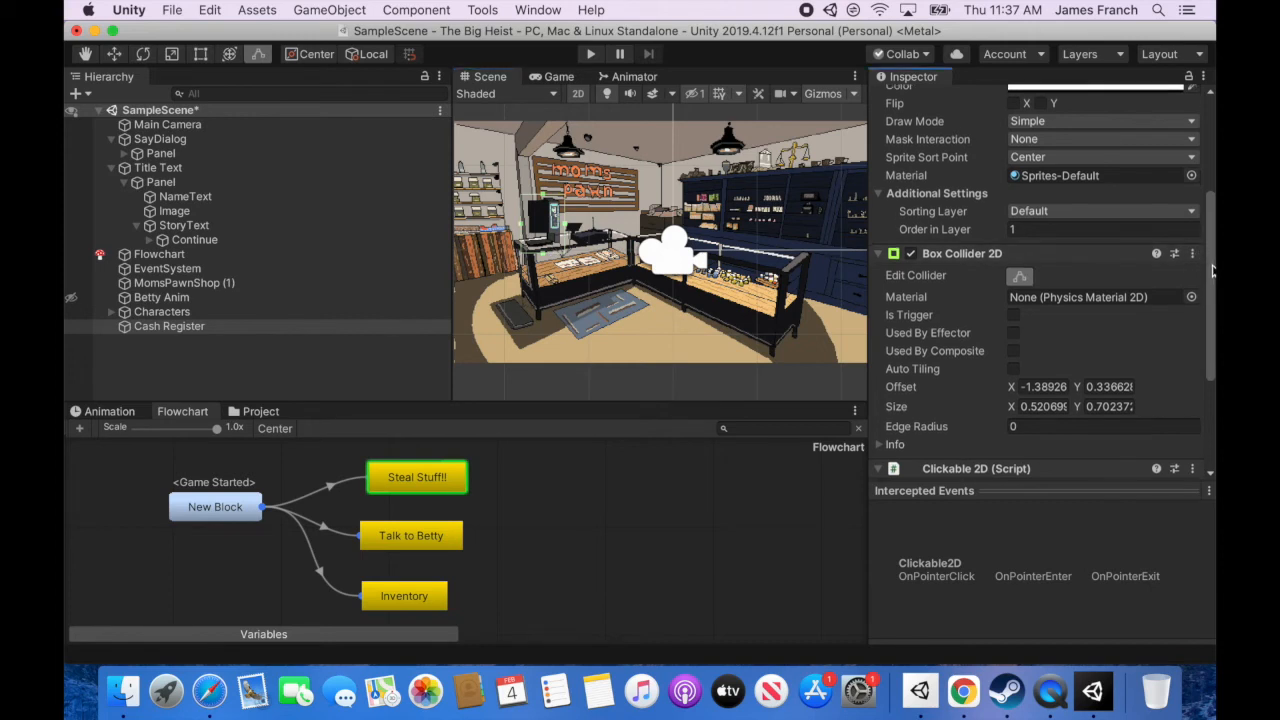
Remove the Box Collider 2D from the Cash Register and add a Polygon Collider 2D component instead.
{"action": "scroll", "coordinate": [1211, 265], "scroll_direction": "down", "scroll_amount": 1}
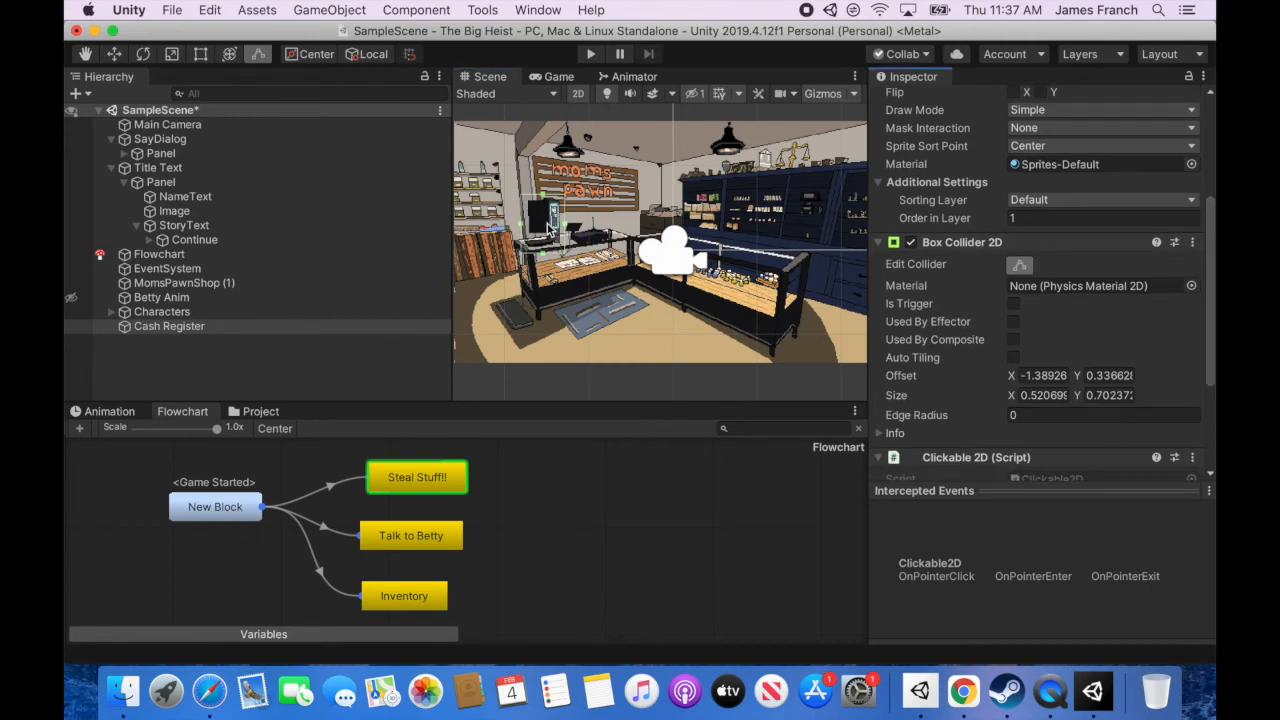
{"action": "left_click", "coordinate": [1193, 243]}
{"action": "left_click", "coordinate": [1072, 286]}
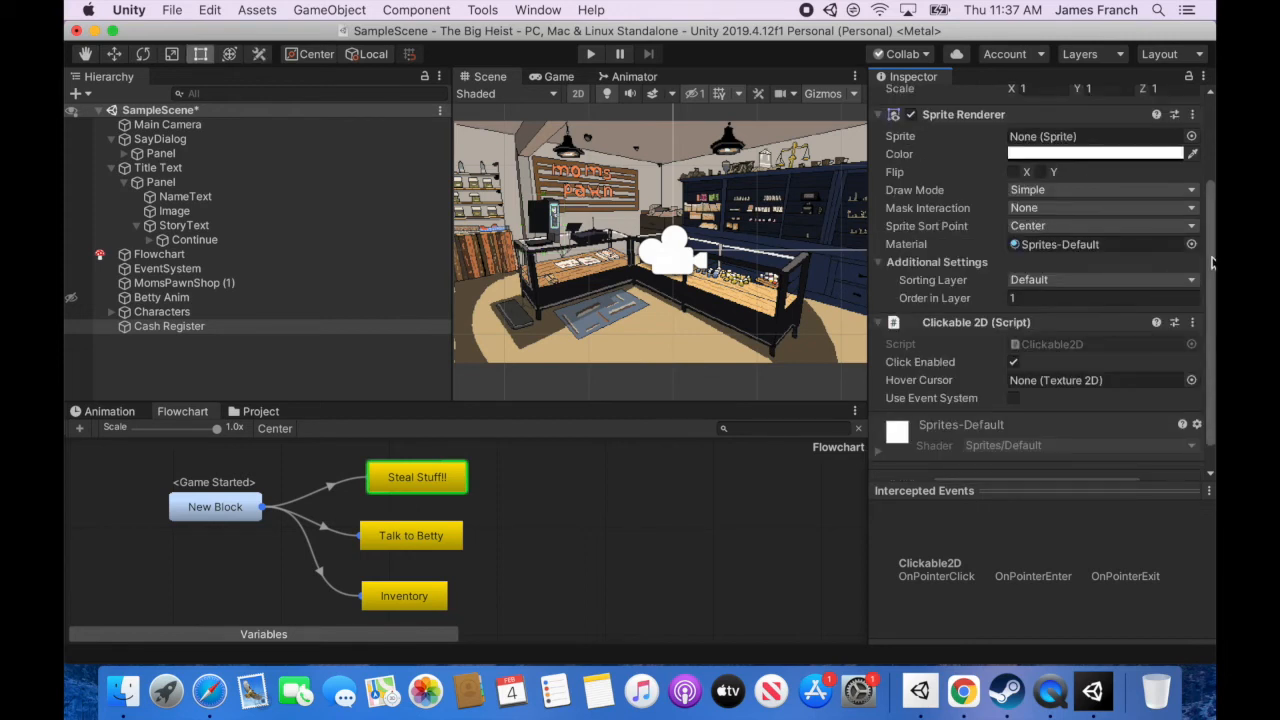
{"action": "scroll", "coordinate": [1211, 262], "scroll_direction": "down", "scroll_amount": 2}
{"action": "left_click", "coordinate": [1045, 459]}
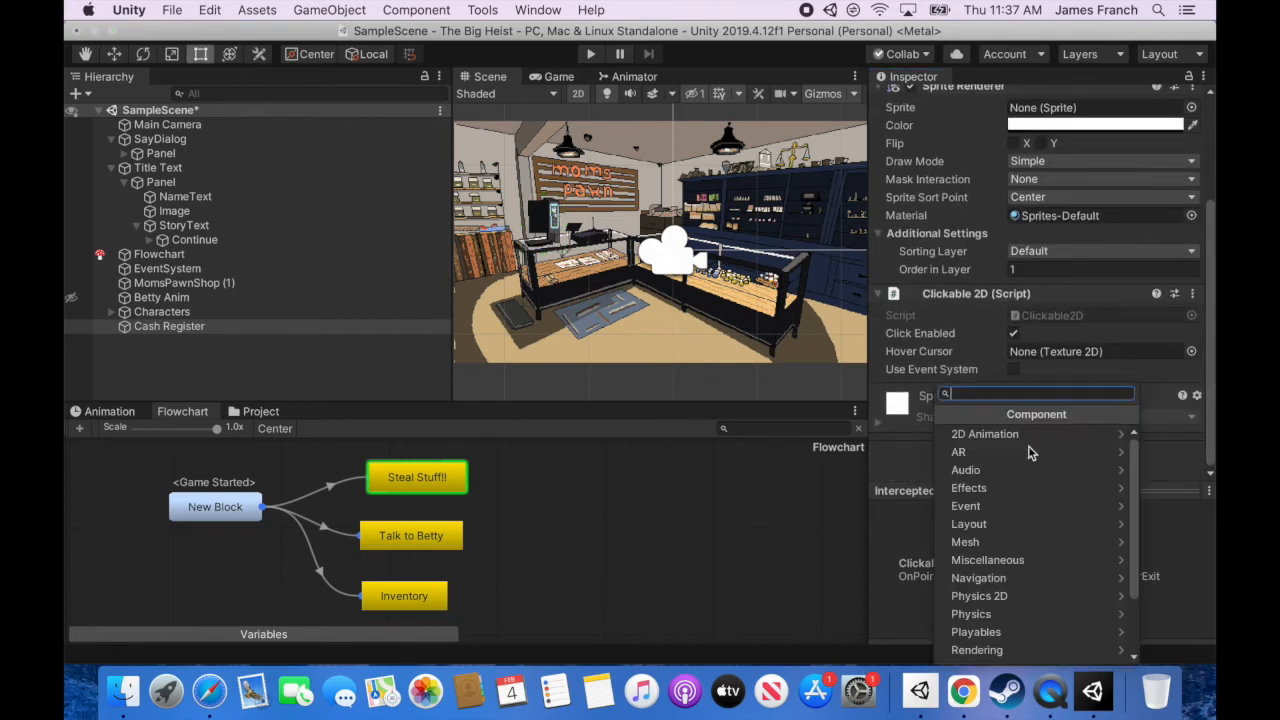
{"action": "type", "text": "pol"}
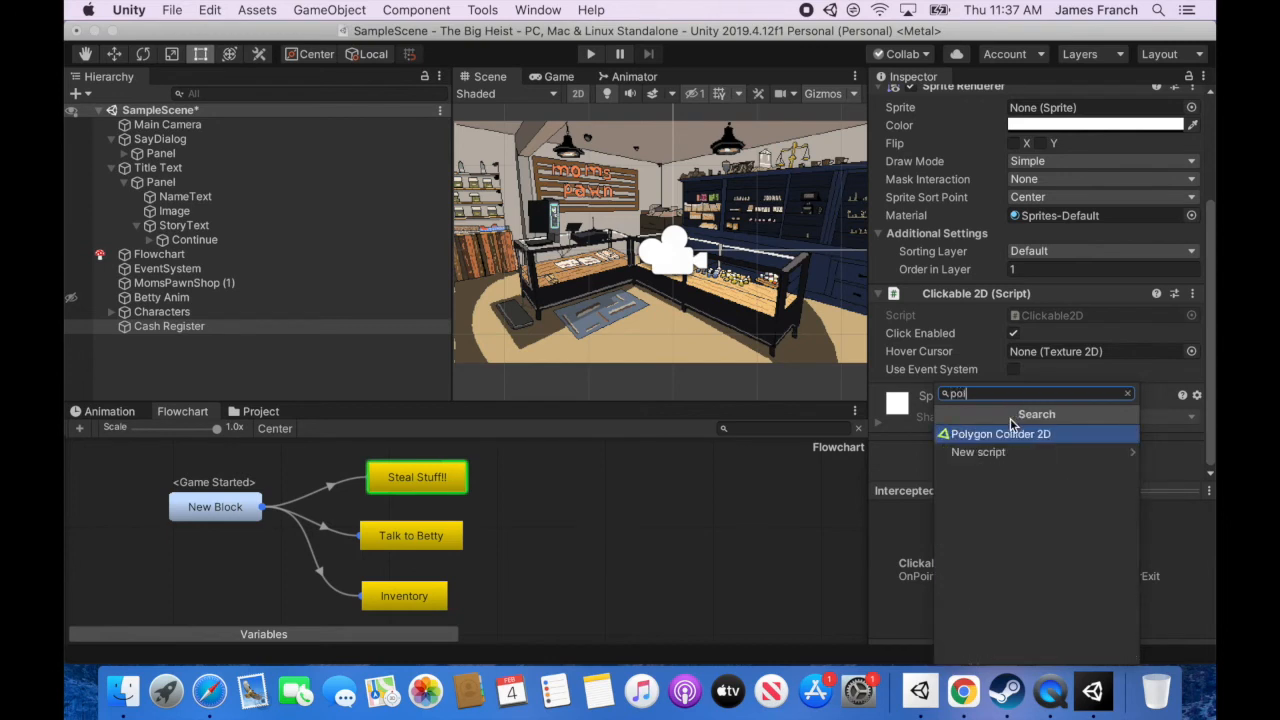
{"action": "left_click", "coordinate": [1008, 438]}
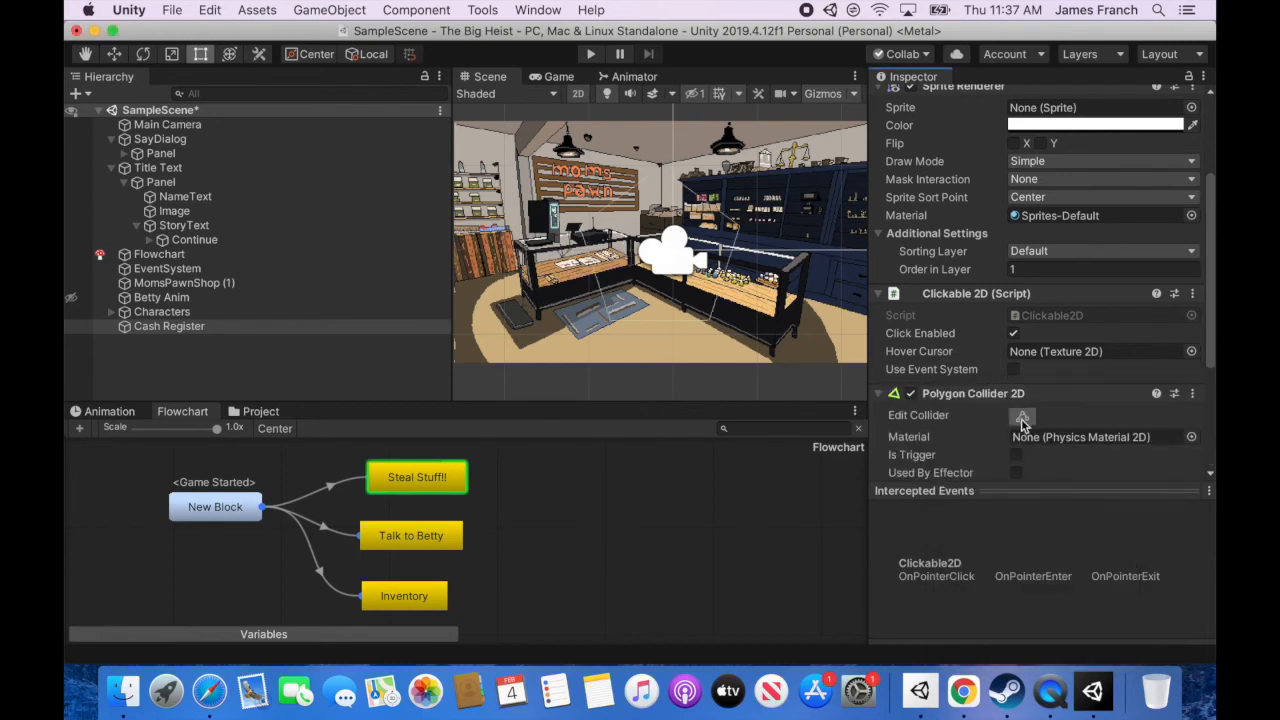
Edit the Polygon Collider 2D, moving its vertices so they outline the register in the pawn shop background.
{"action": "left_click", "coordinate": [1020, 415]}
{"action": "left_click_drag", "start_coordinate": [580, 229], "coordinate": [530, 203]}
{"action": "left_click_drag", "start_coordinate": [661, 170], "coordinate": [549, 201]}
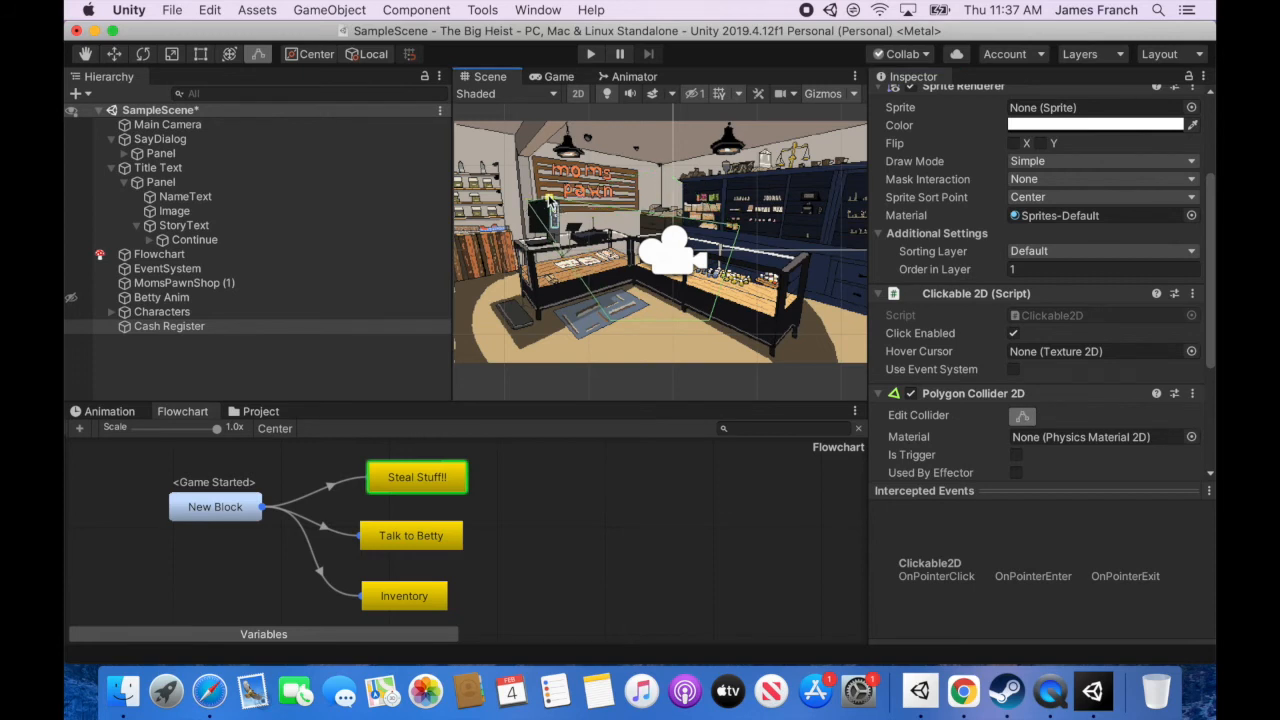
{"action": "left_click_drag", "start_coordinate": [740, 226], "coordinate": [560, 202]}
{"action": "left_click_drag", "start_coordinate": [686, 313], "coordinate": [559, 243]}
{"action": "left_click_drag", "start_coordinate": [610, 317], "coordinate": [523, 241]}
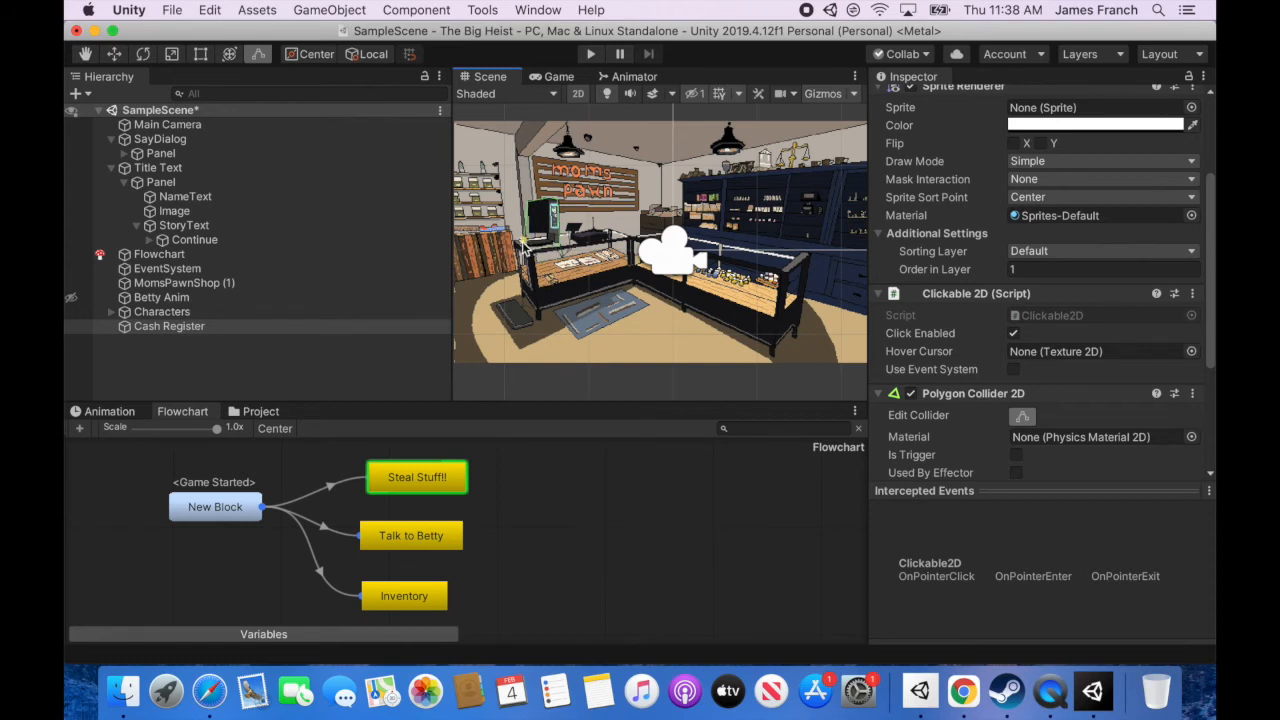
{"action": "left_click_drag", "start_coordinate": [526, 229], "coordinate": [529, 234]}
{"action": "scroll", "coordinate": [1000, 250], "scroll_direction": "down", "scroll_amount": 5}
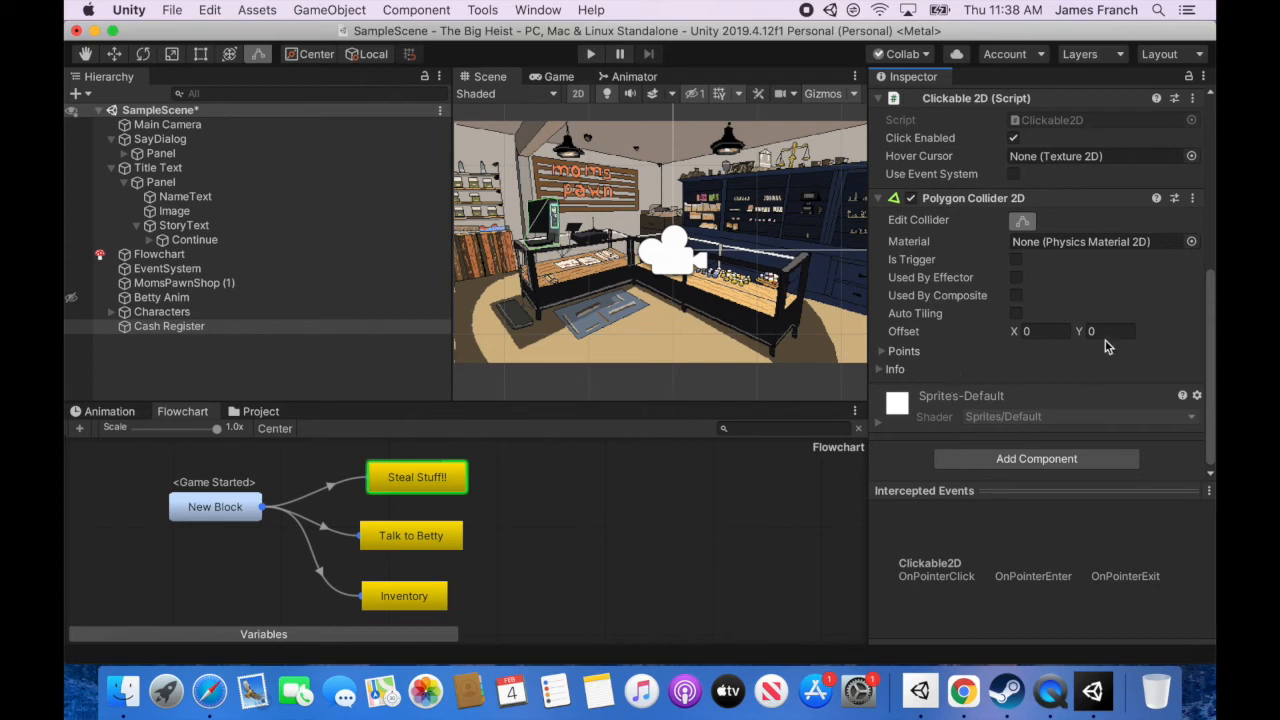
{"action": "scroll", "coordinate": [1150, 320], "scroll_direction": "up", "scroll_amount": 4}
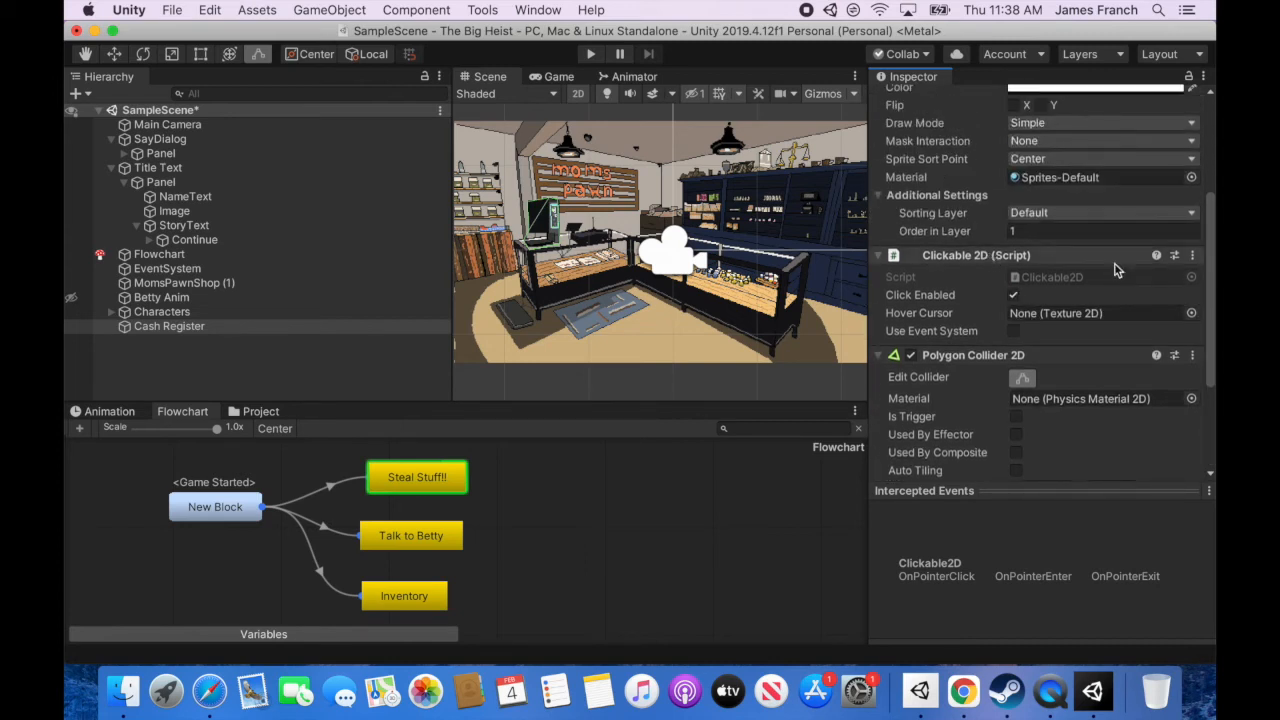
{"action": "scroll", "coordinate": [1185, 303], "scroll_direction": "up", "scroll_amount": 3}
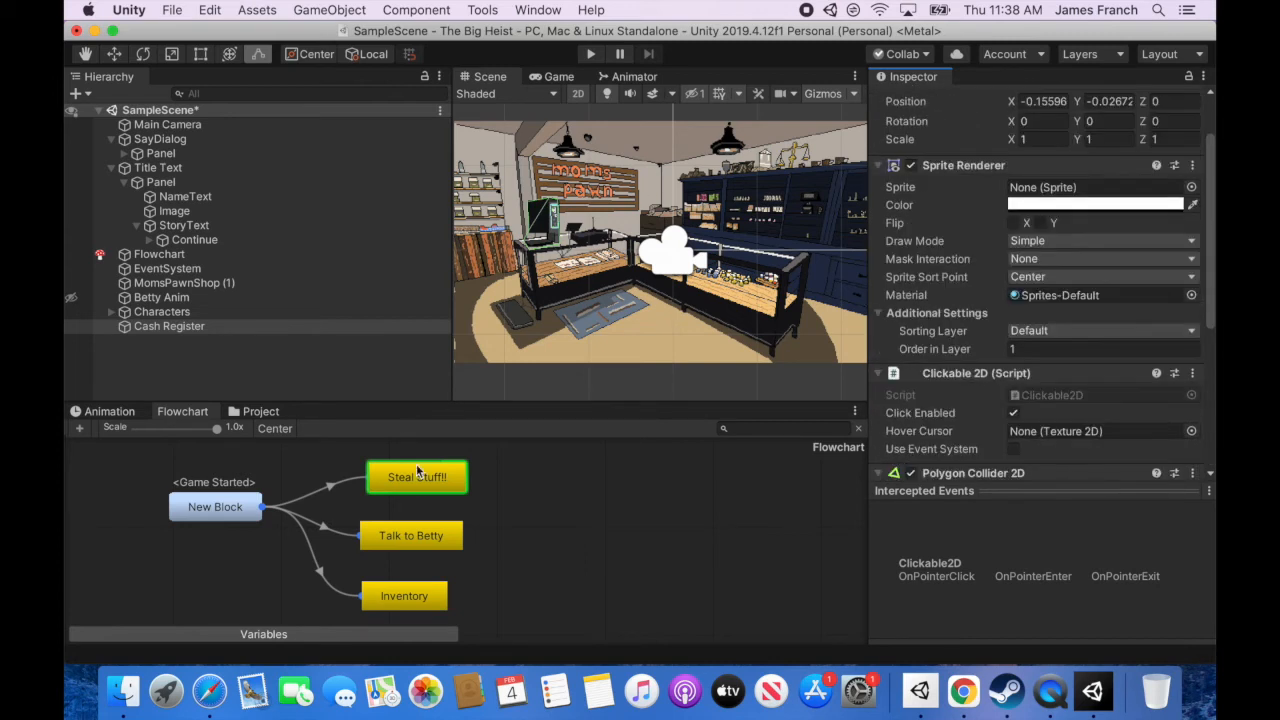
Add a new block to the flowchart and name it "Cash Register Clicked".
{"action": "left_click", "coordinate": [571, 507]}
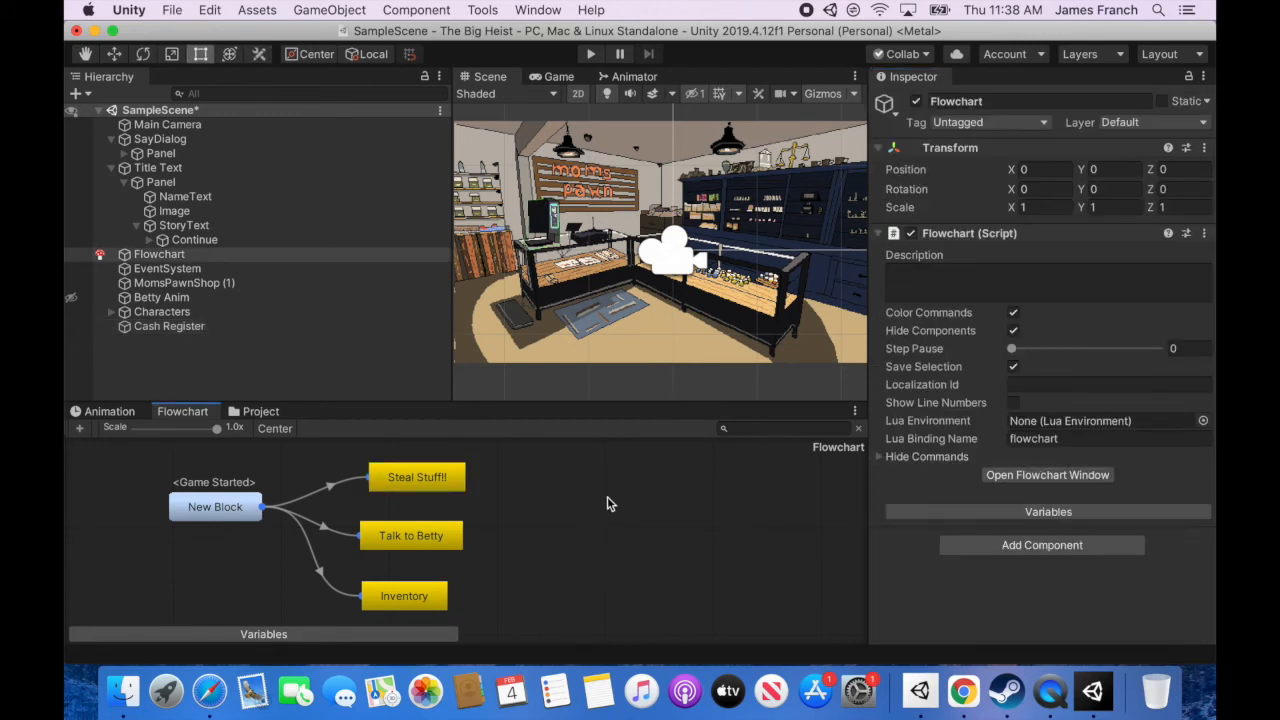
{"action": "right_click", "coordinate": [607, 497]}
{"action": "left_click", "coordinate": [649, 506]}
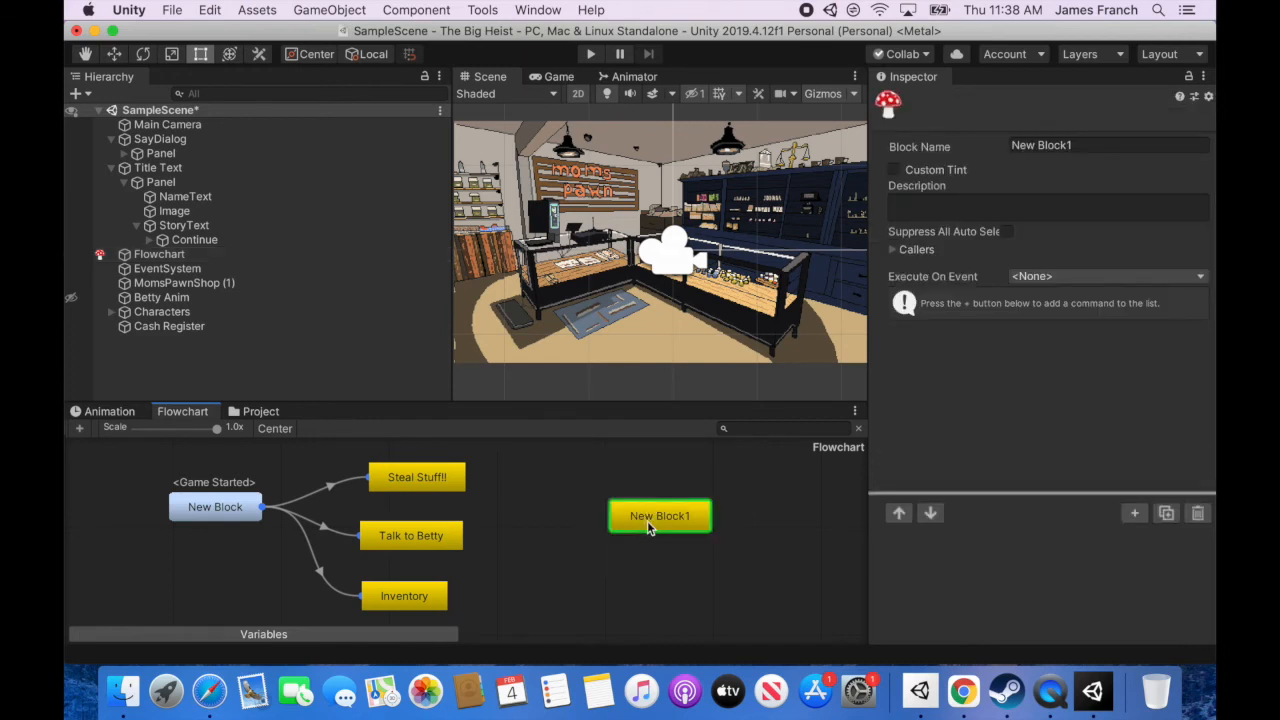
{"action": "left_click_drag", "start_coordinate": [647, 520], "coordinate": [646, 517]}
{"action": "left_click", "coordinate": [1078, 148]}
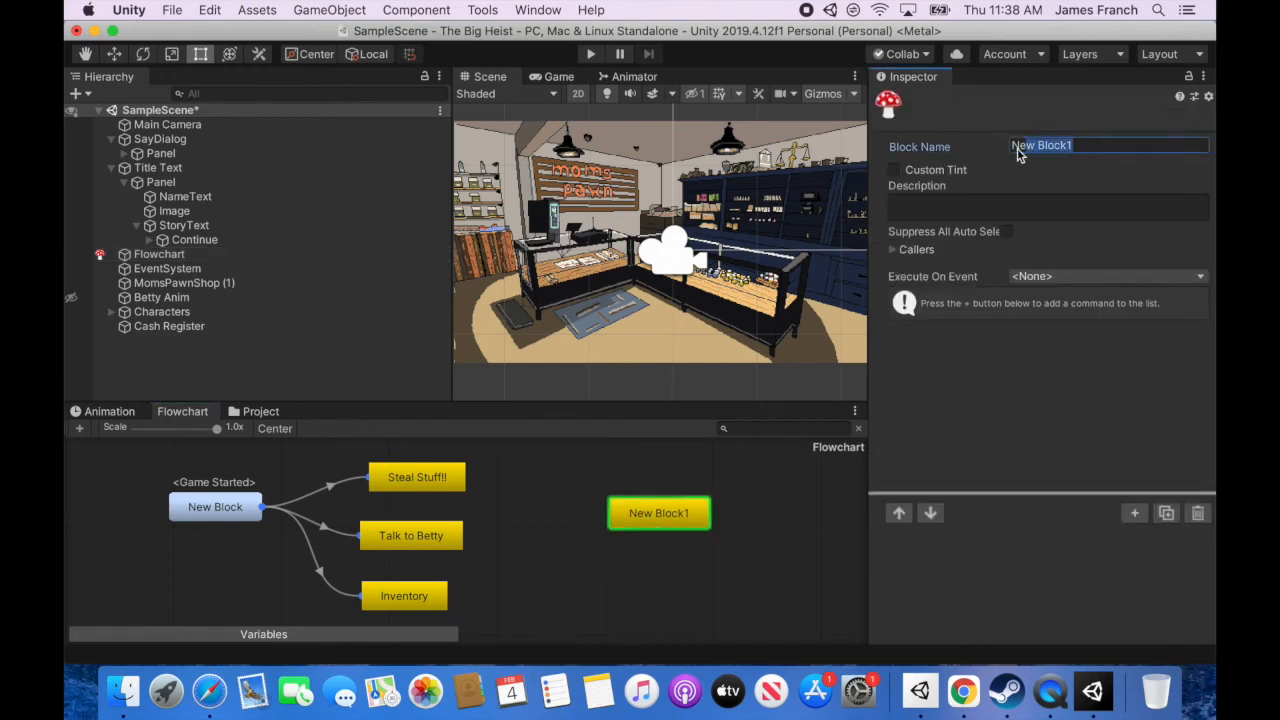
{"action": "type", "text": "Cash Register Clicked"}
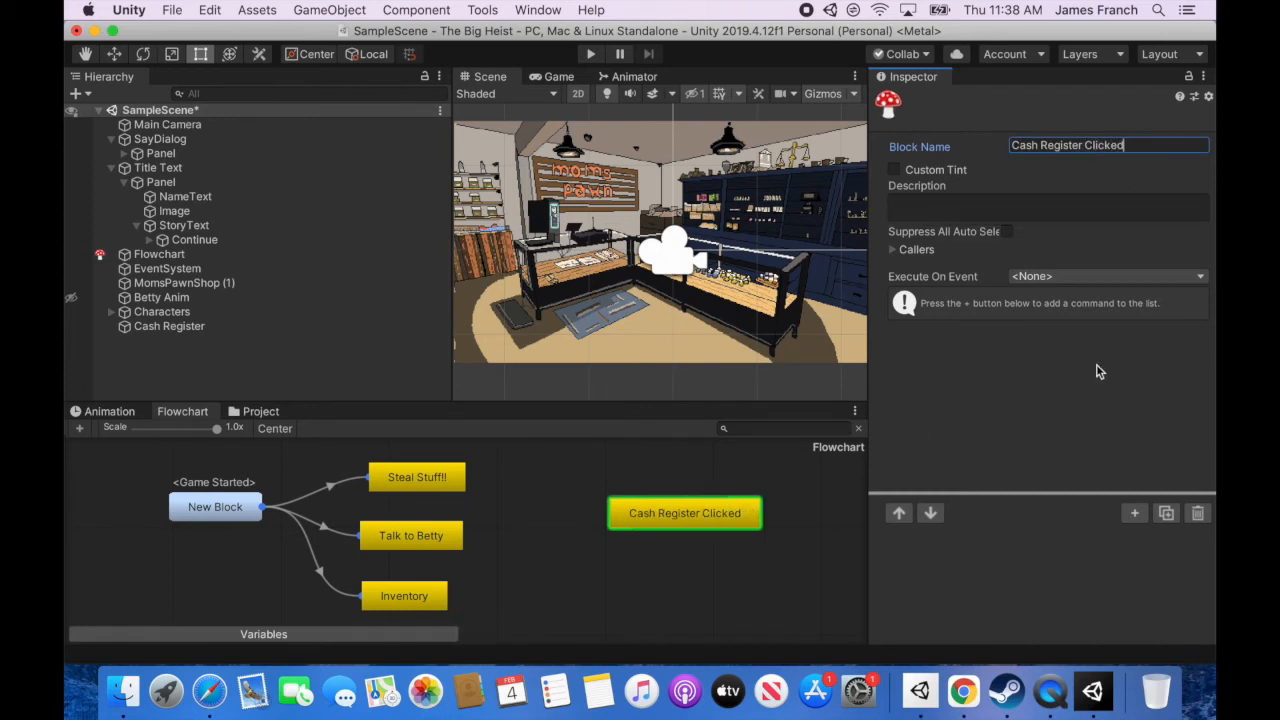
Set the Cash Register Clicked block to execute on Object Clicked, with Cash Register as its clickable object.
{"action": "left_click", "coordinate": [1196, 282]}
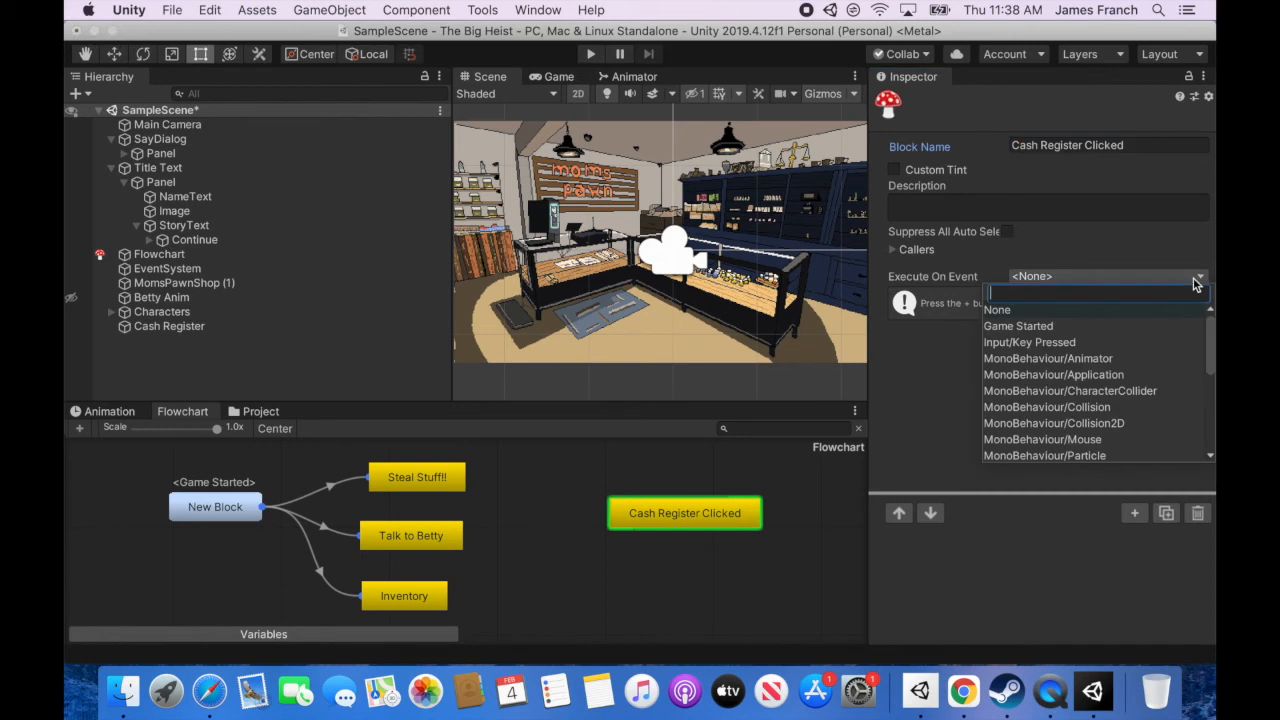
{"action": "left_click", "coordinate": [1197, 284]}
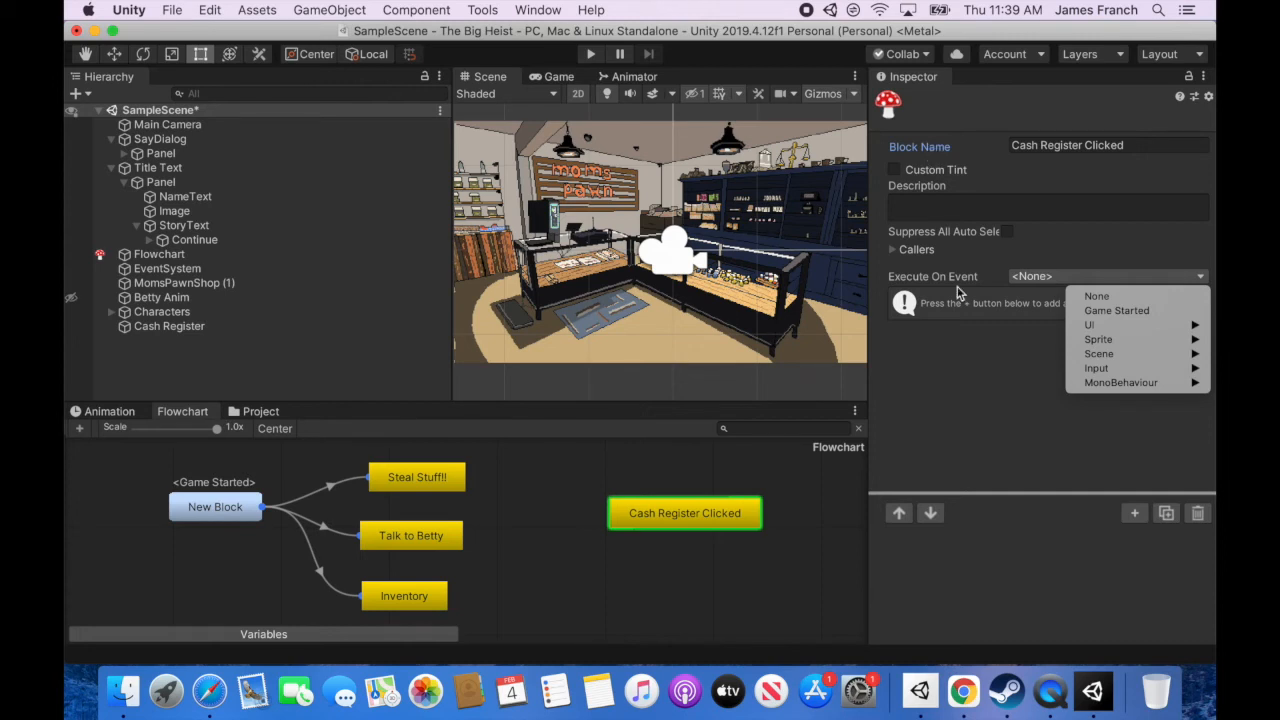
{"action": "left_click", "coordinate": [217, 509]}
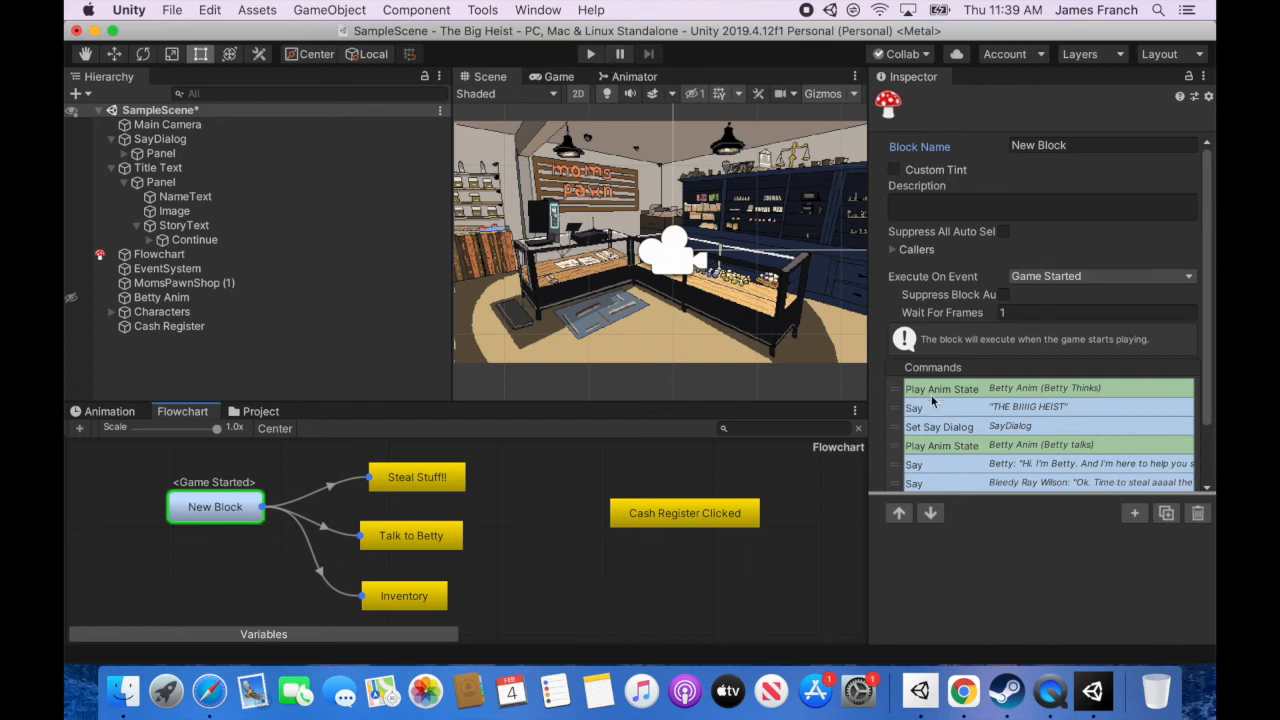
{"action": "left_click", "coordinate": [705, 516]}
{"action": "left_click", "coordinate": [1124, 277]}
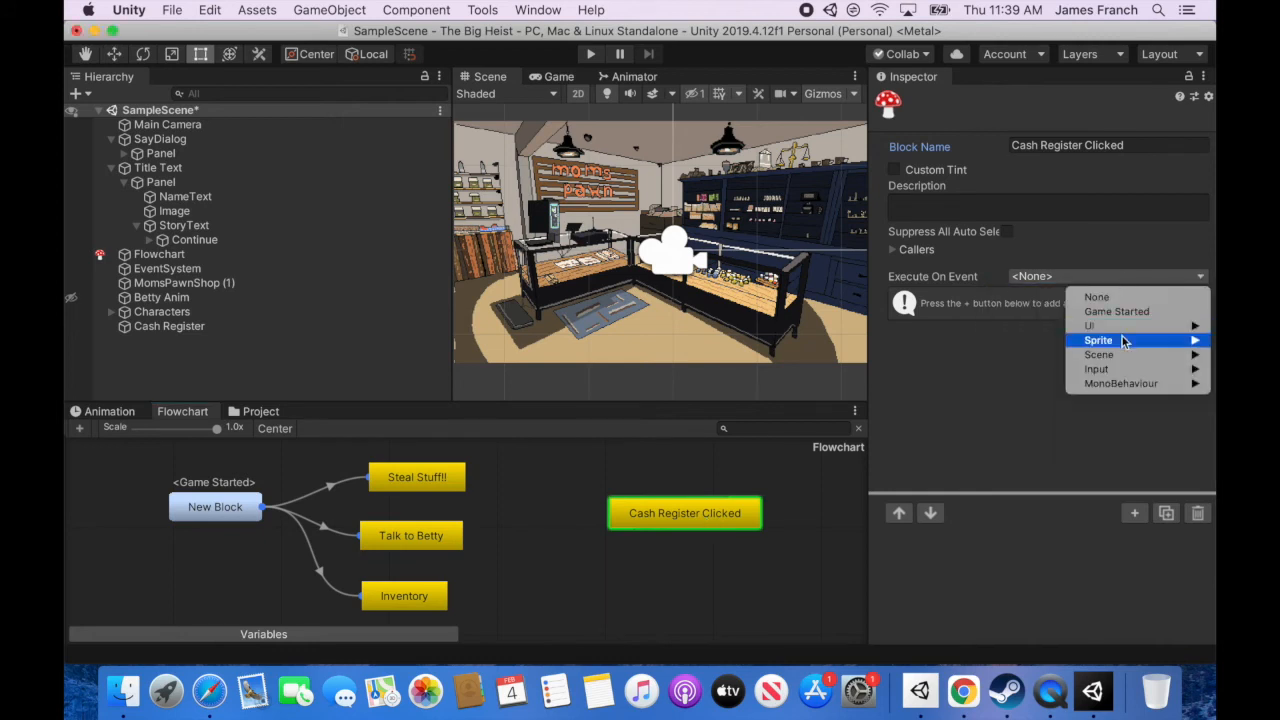
{"action": "mouse_move", "coordinate": [1122, 343]}
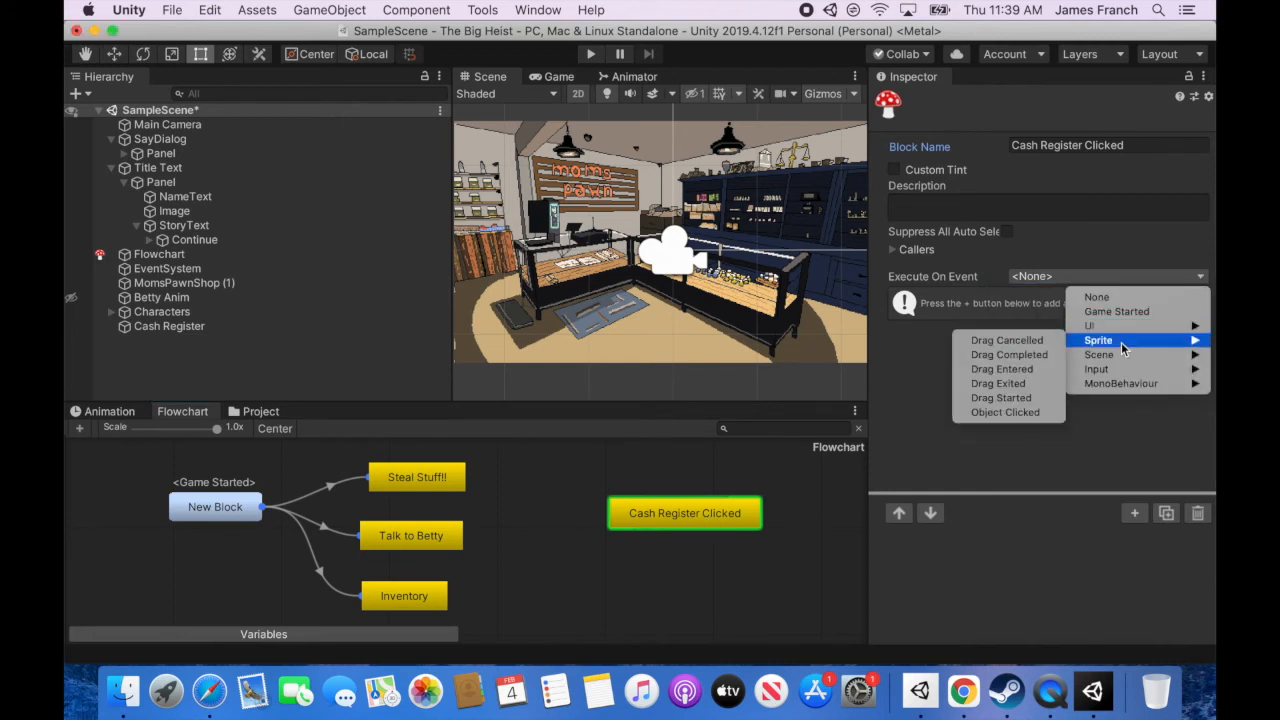
{"action": "left_click", "coordinate": [1037, 413]}
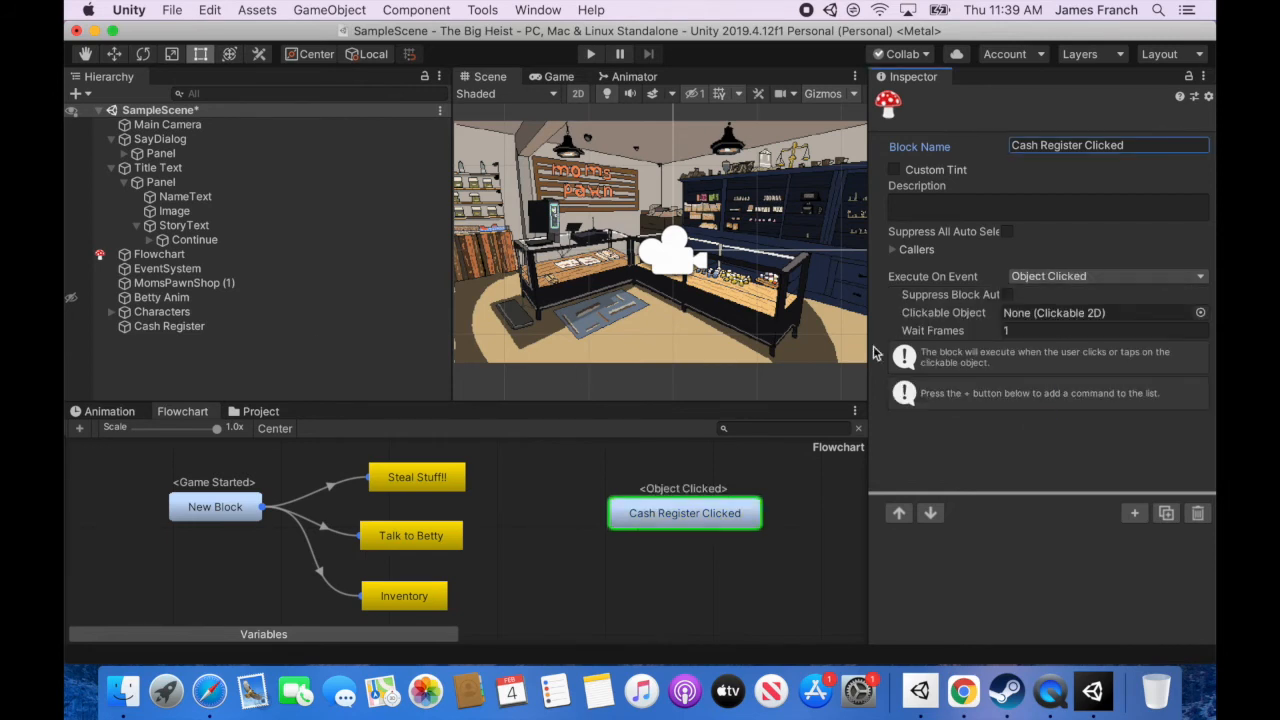
{"action": "left_click_drag", "start_coordinate": [146, 325], "coordinate": [1032, 316]}
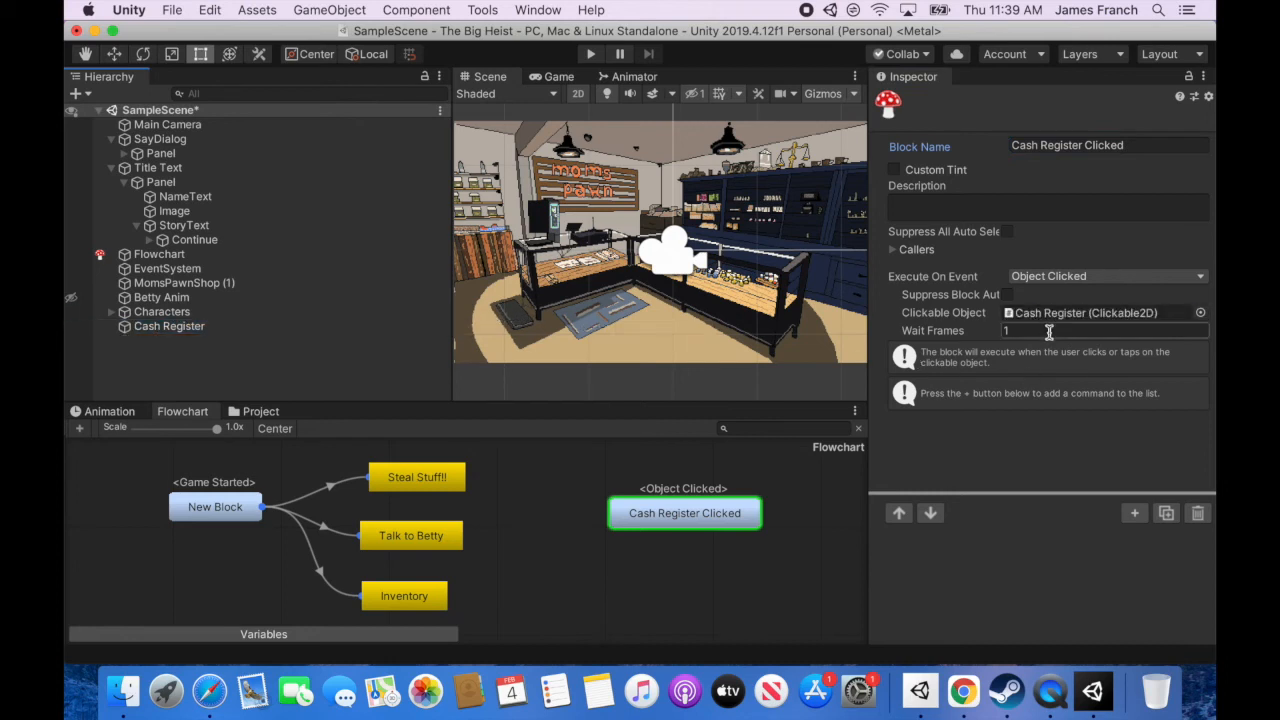
Add a Narrative Say command to the Cash Register Clicked block.
{"action": "left_click", "coordinate": [1136, 514]}
{"action": "left_click", "coordinate": [1136, 514]}
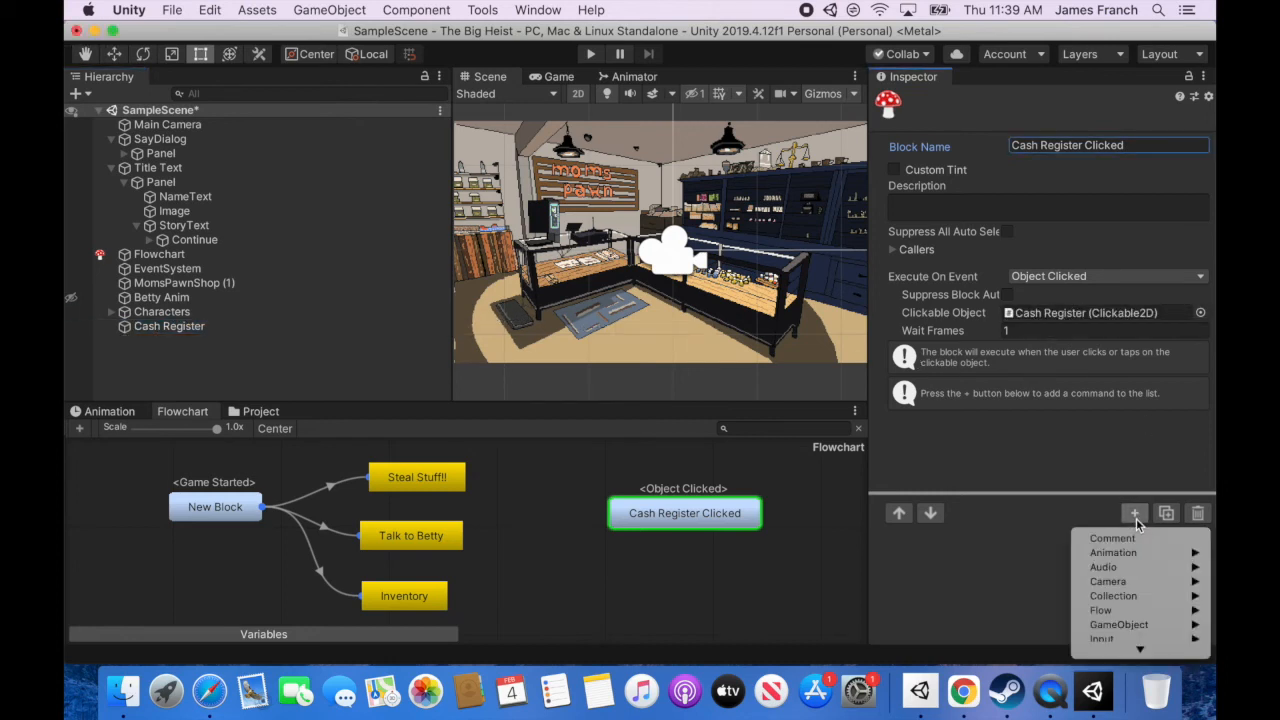
{"action": "scroll", "coordinate": [1140, 630], "scroll_direction": "down", "scroll_amount": 3}
{"action": "mouse_move", "coordinate": [1128, 540]}
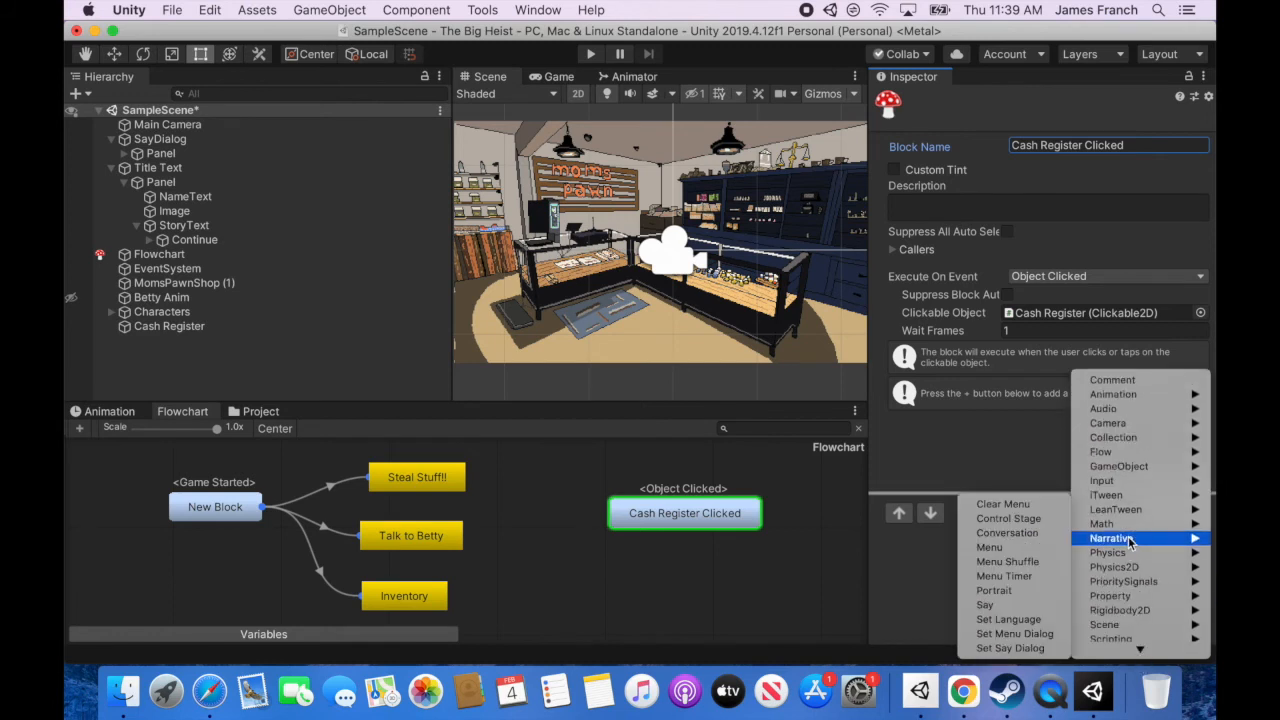
{"action": "left_click", "coordinate": [985, 605]}
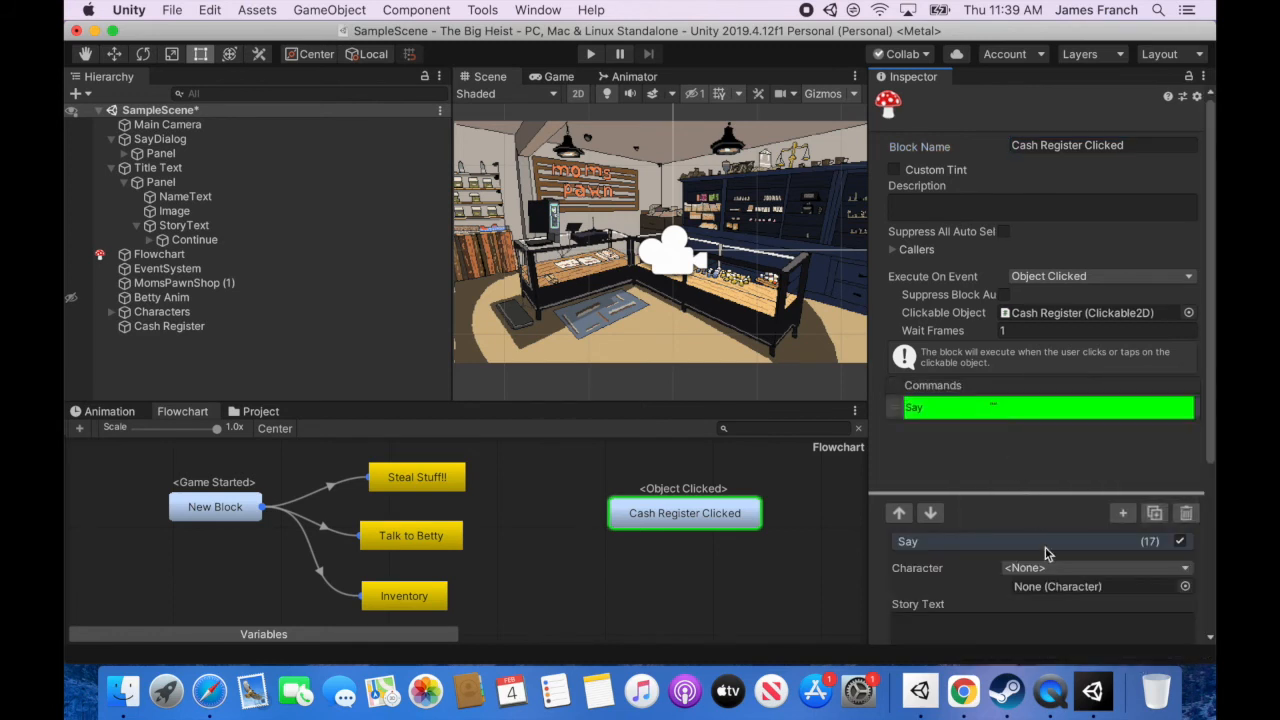
Assign the Say command to character Bleedy Ray Wilson with the story text "This cash register is loaded with cash! Betty! We're rich!".
{"action": "left_click", "coordinate": [1096, 568]}
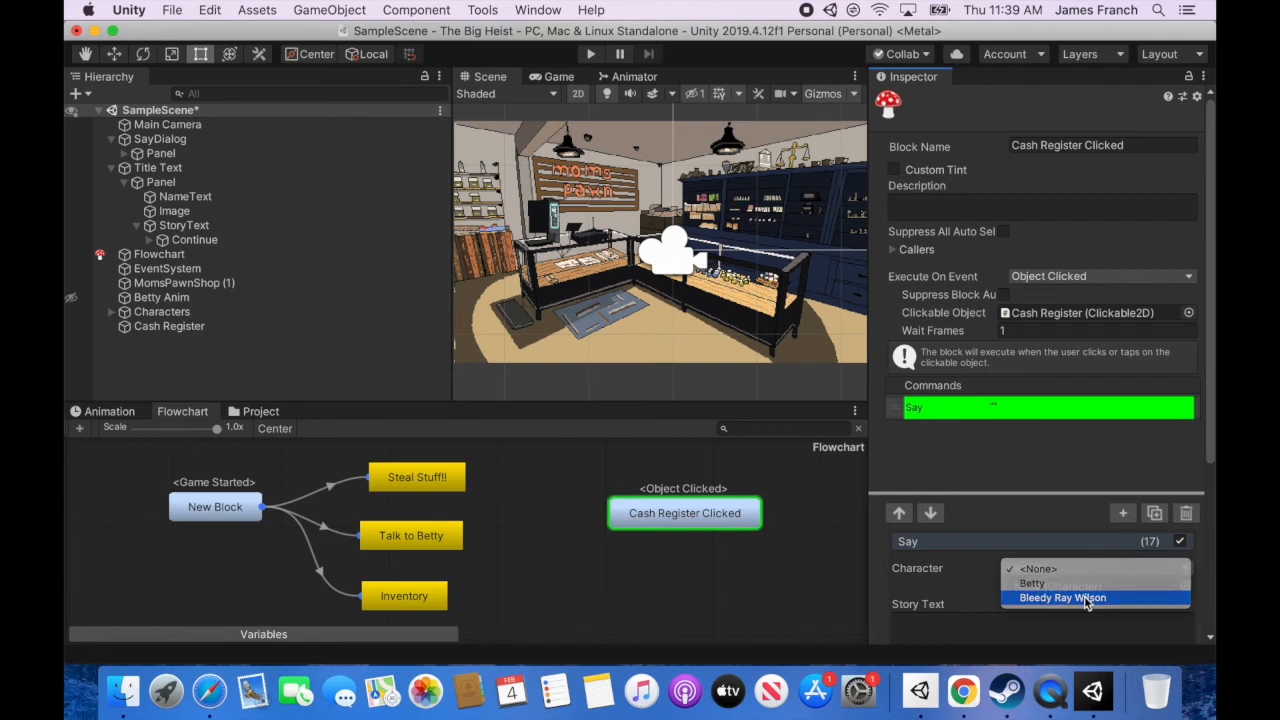
{"action": "left_click", "coordinate": [1062, 597]}
{"action": "scroll", "coordinate": [996, 532], "scroll_direction": "down", "scroll_amount": 2}
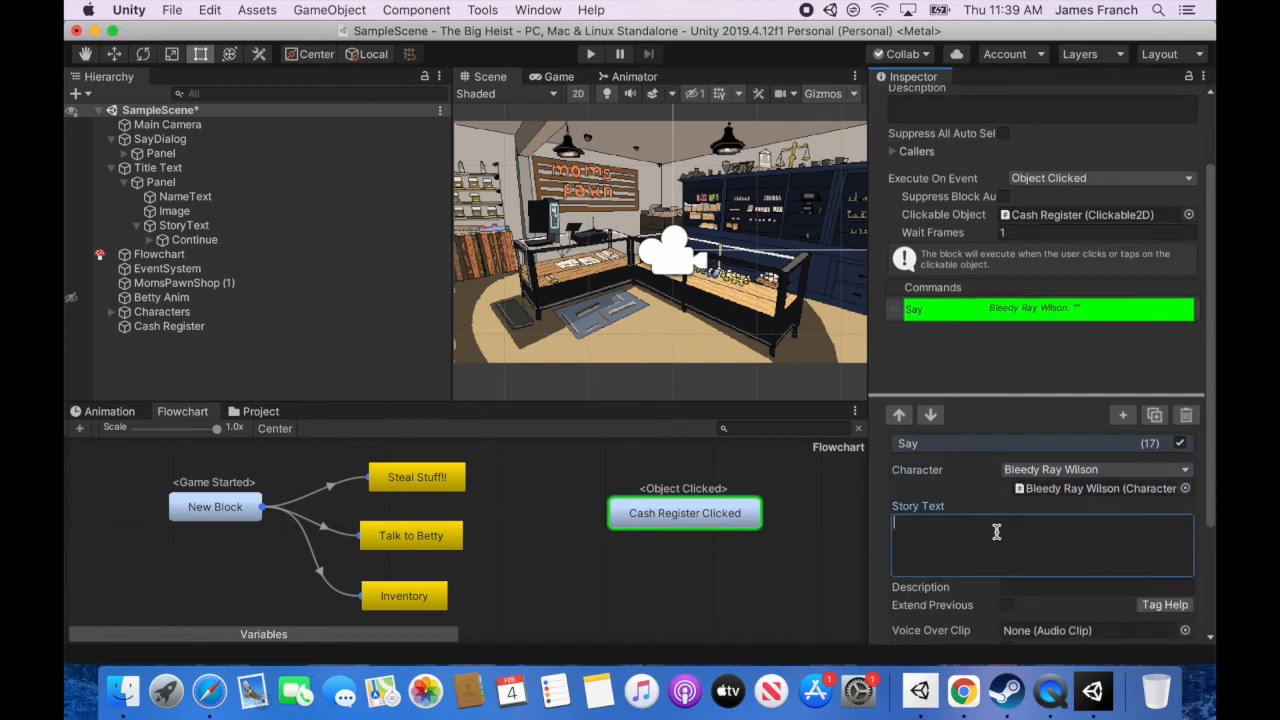
{"action": "type", "text": "This cash register is loaded with cash"}
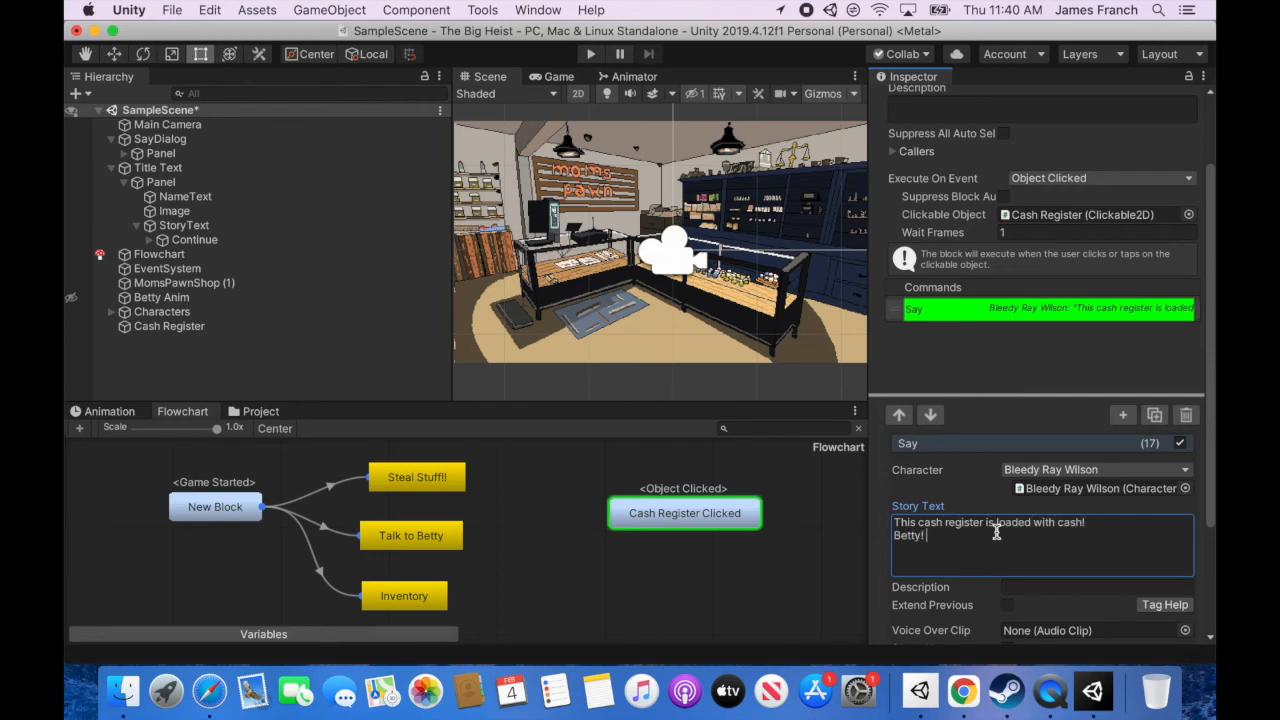
{"action": "type", "text": "!"}
{"action": "mouse_move", "coordinate": [1211, 367]}
{"action": "left_mouse_down"}
{"action": "mouse_move", "coordinate": [1212, 337]}
{"action": "mouse_move", "coordinate": [1212, 366]}
{"action": "left_mouse_up"}
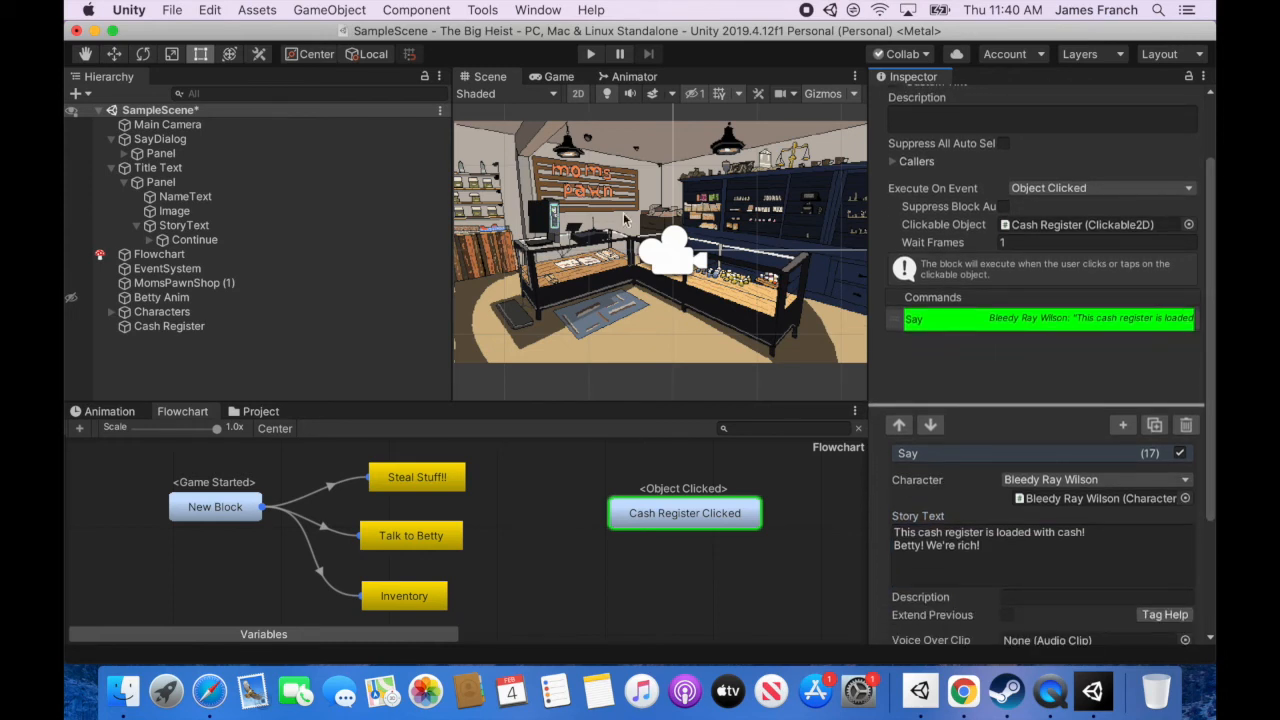
Play-test the game, trying the cash register during the dialog and menu and choosing Steal Stuff!!, and stop playback.
{"action": "left_click", "coordinate": [593, 58]}
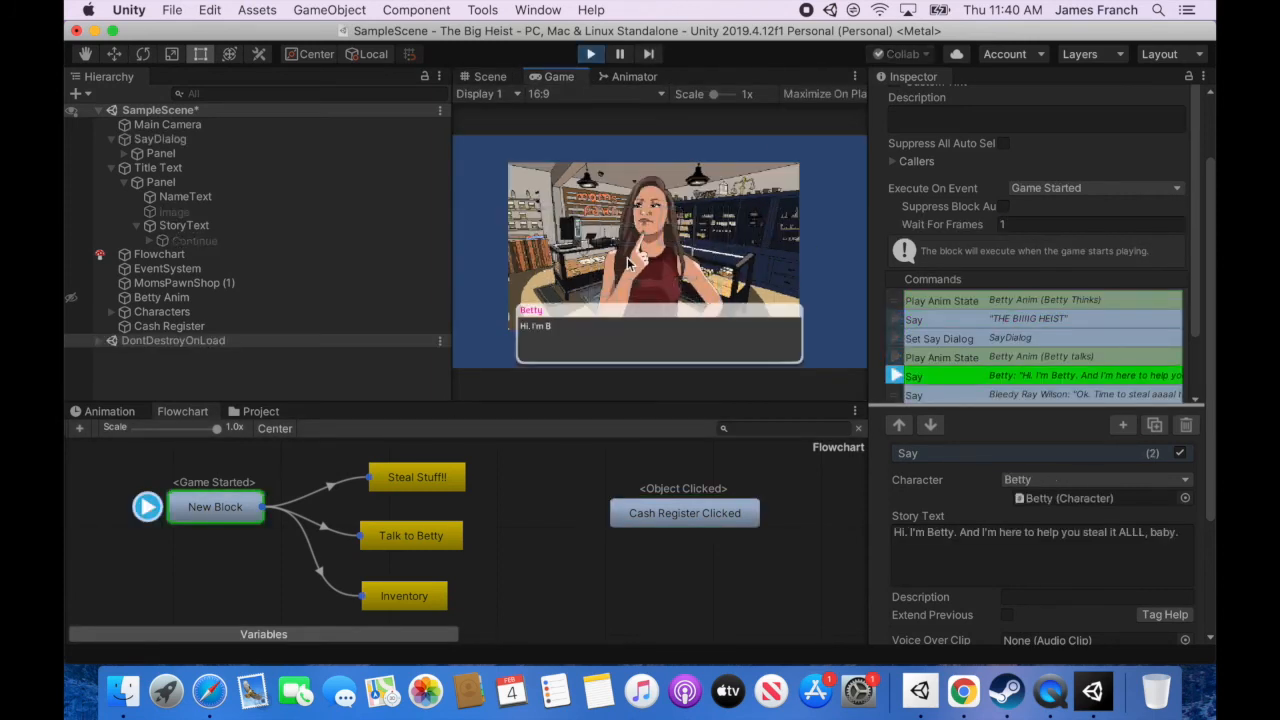
{"action": "left_click", "coordinate": [576, 242]}
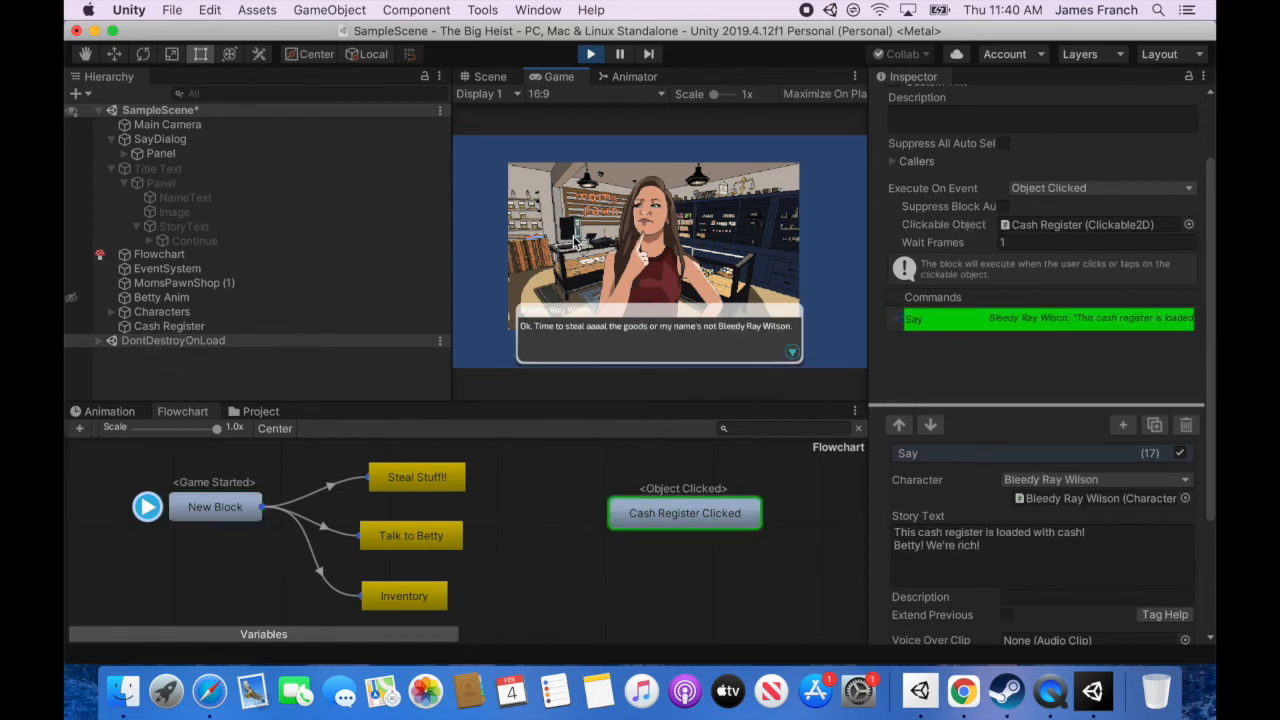
{"action": "left_click", "coordinate": [576, 242]}
{"action": "left_click", "coordinate": [571, 255]}
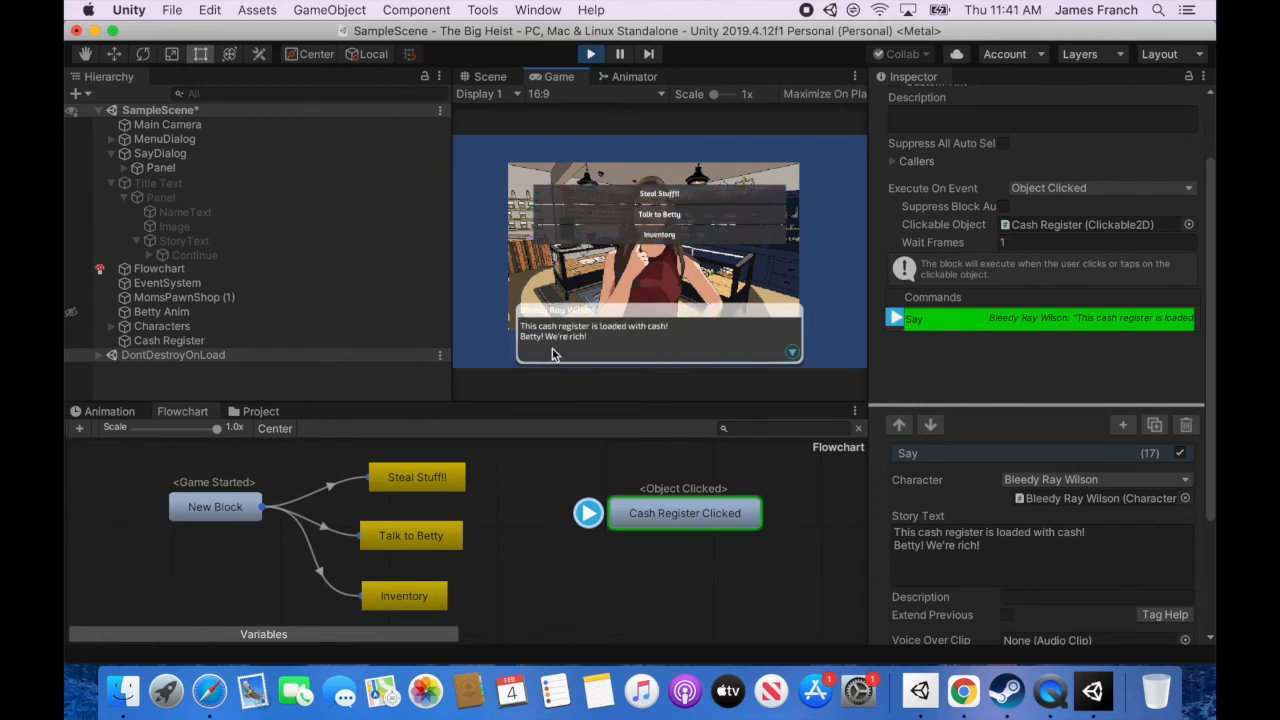
{"action": "left_click", "coordinate": [572, 255]}
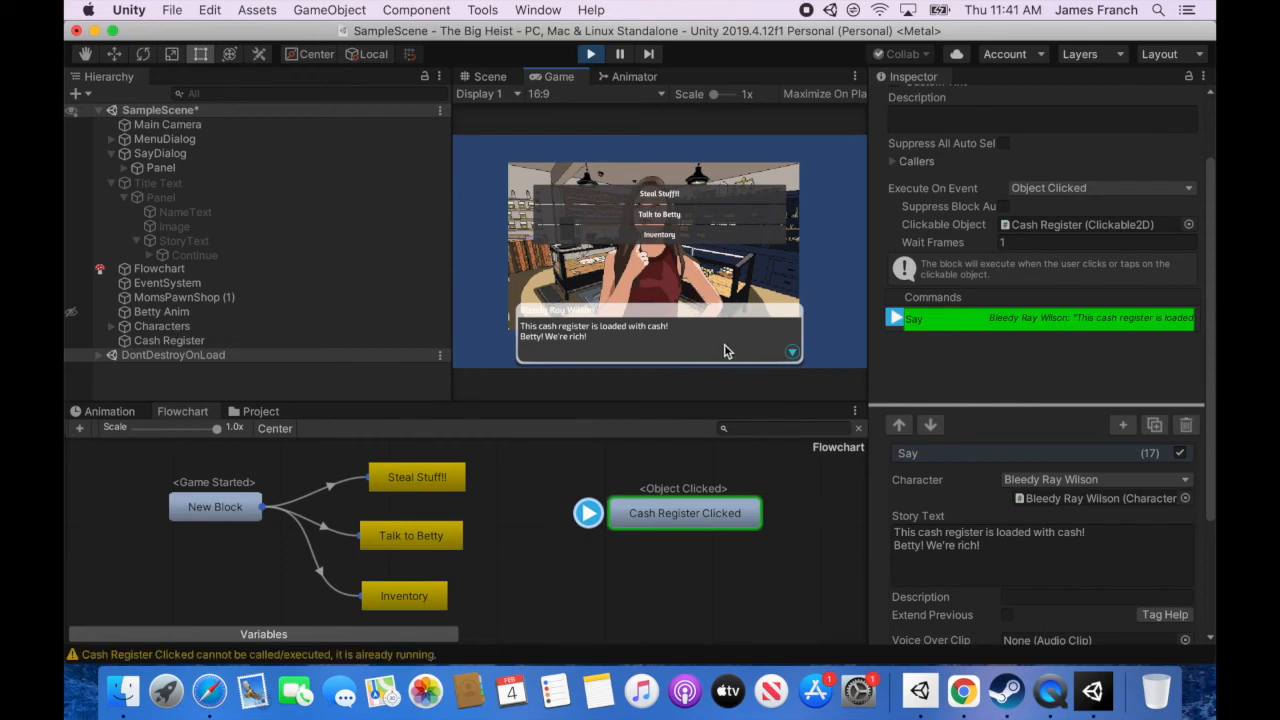
{"action": "left_click", "coordinate": [684, 196]}
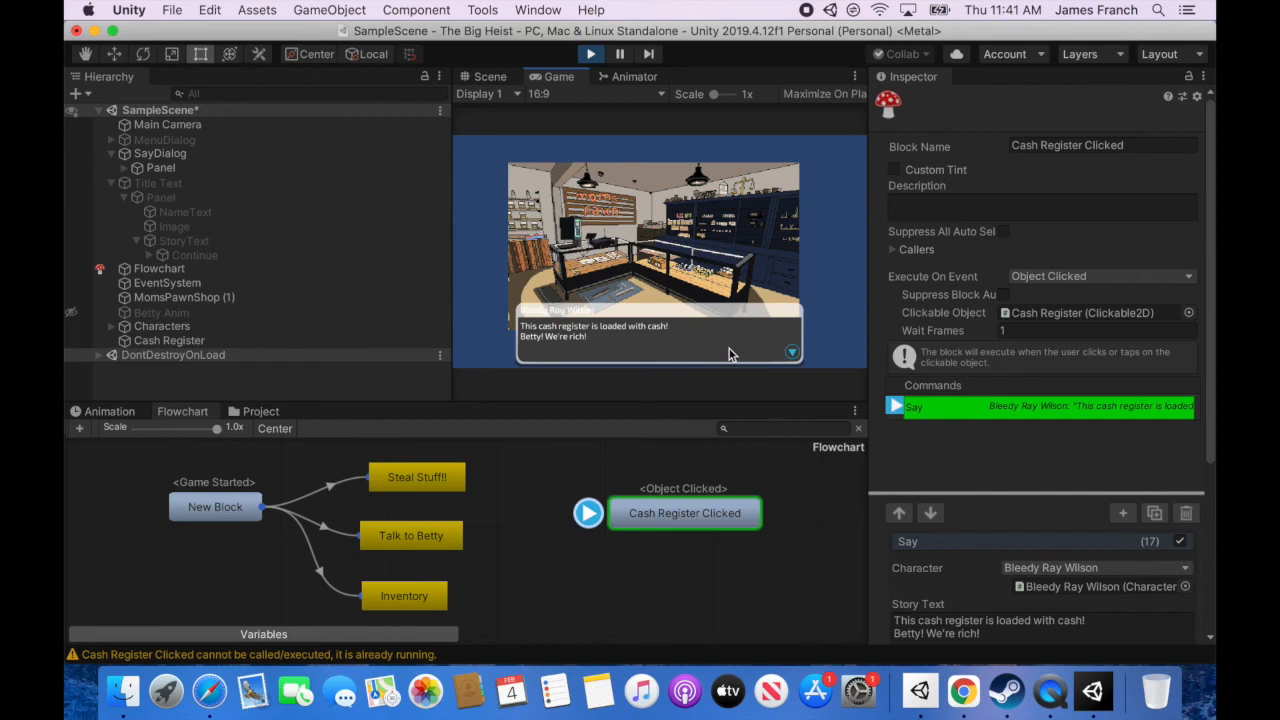
{"action": "left_click", "coordinate": [729, 355]}
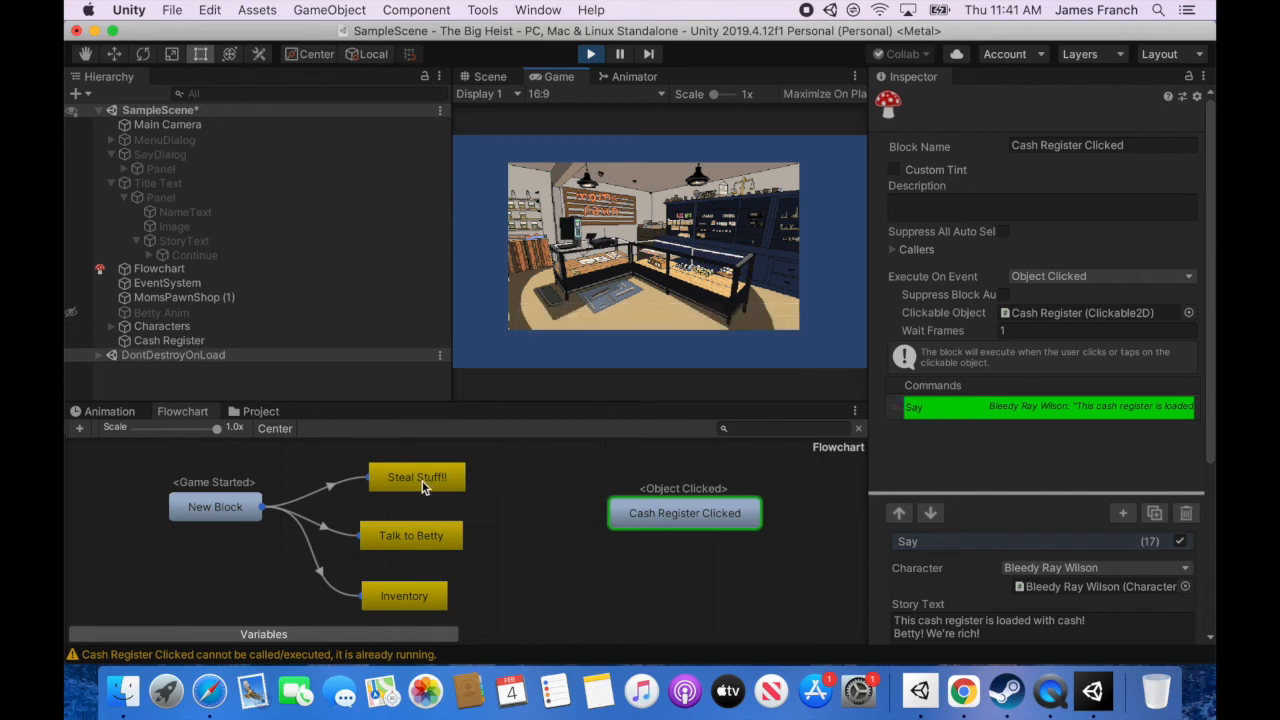
{"action": "left_click", "coordinate": [591, 54]}
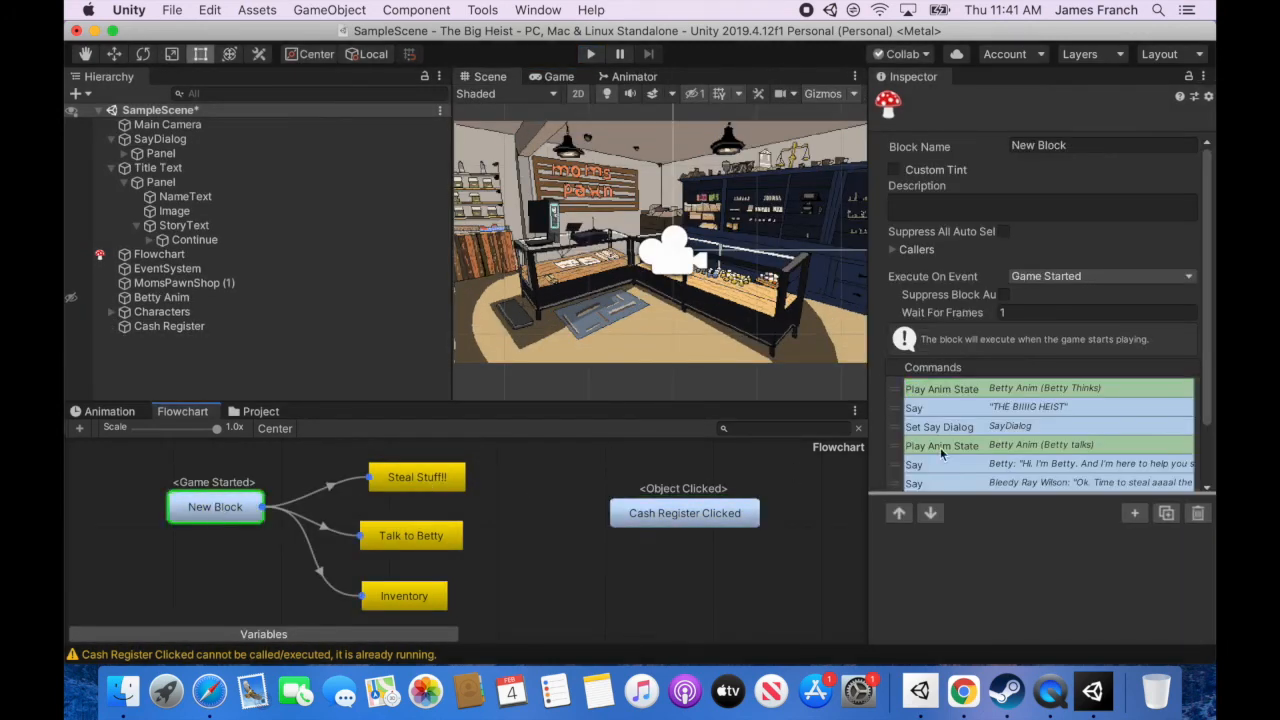
Add a Set Active command as the first command of New Block, targeting Cash Register with its active state off.
{"action": "left_click", "coordinate": [1031, 395]}
{"action": "left_click", "coordinate": [1134, 512]}
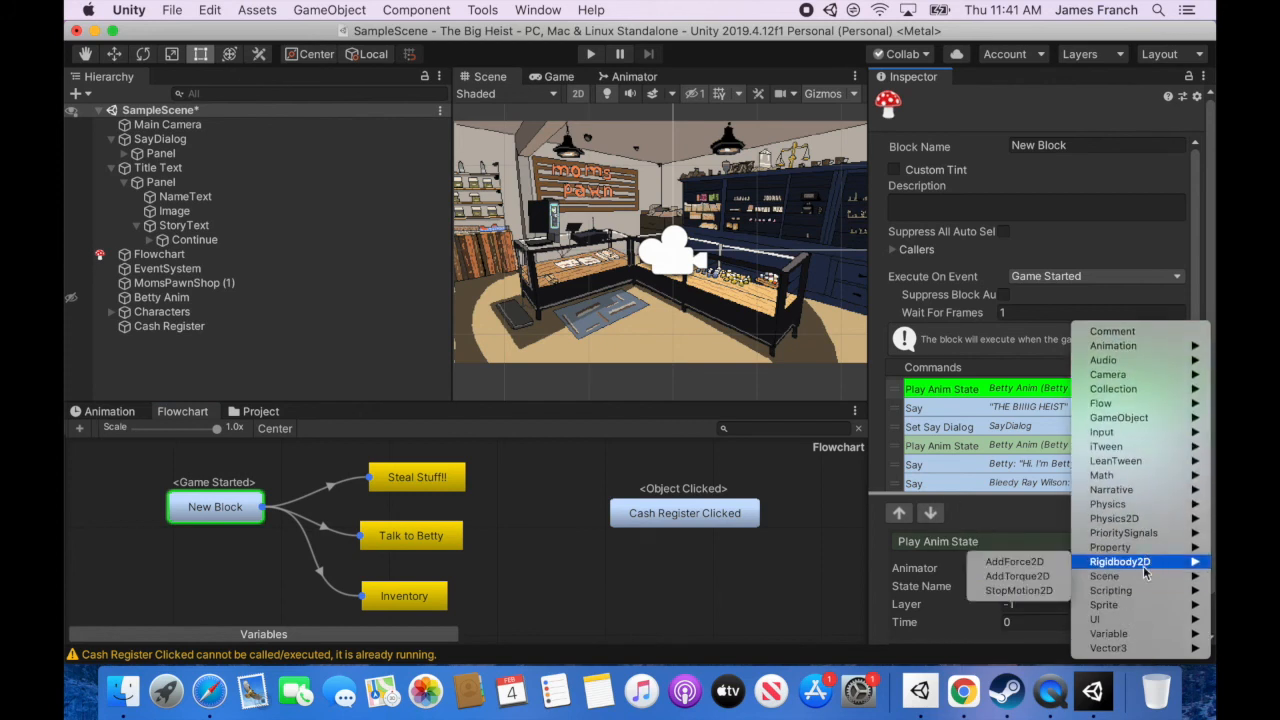
{"action": "mouse_move", "coordinate": [1143, 590]}
{"action": "left_click", "coordinate": [998, 619]}
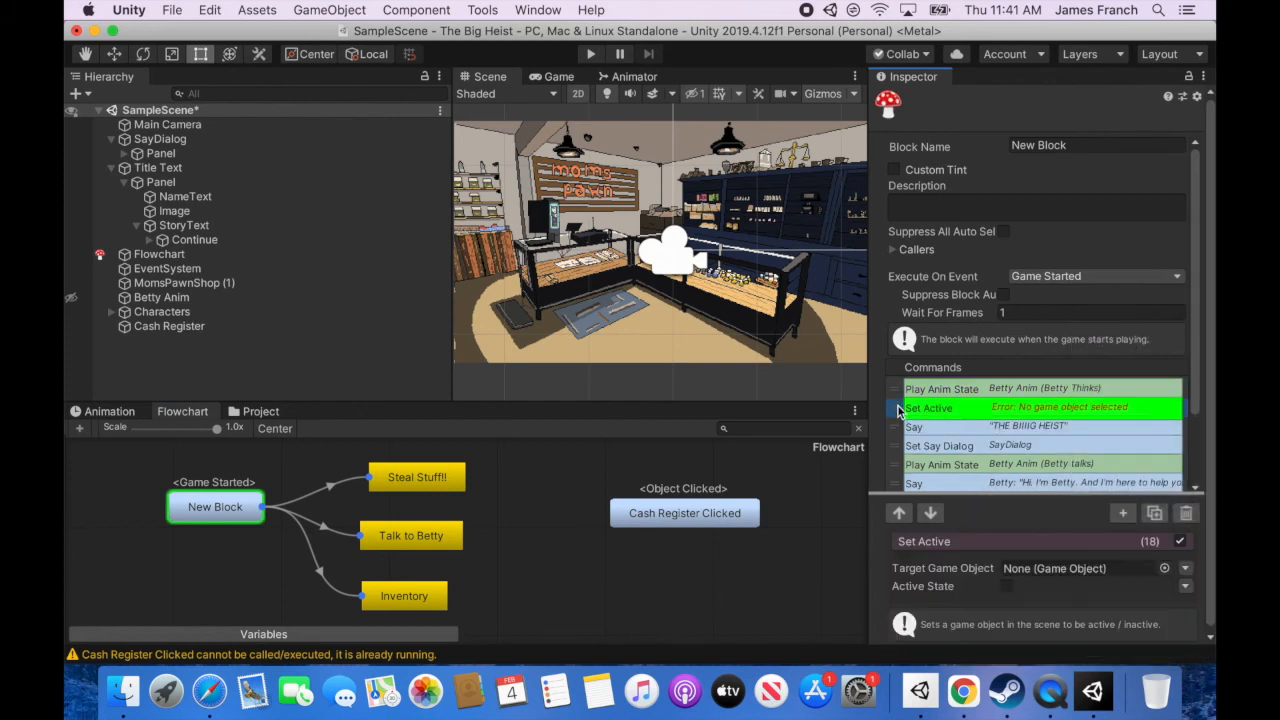
{"action": "left_click_drag", "start_coordinate": [935, 408], "coordinate": [943, 390]}
{"action": "left_click_drag", "start_coordinate": [169, 326], "coordinate": [1060, 570]}
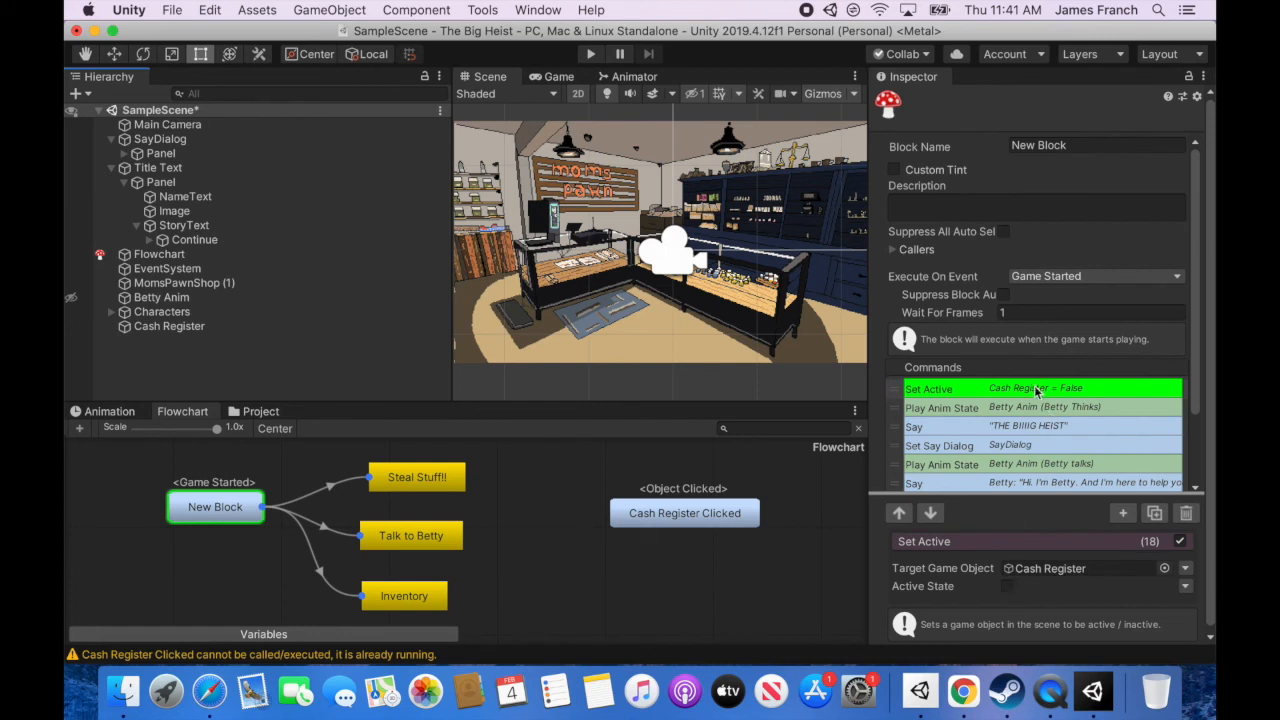
Copy the Cash Register Set Active command into the Steal Stuff!! block and turn its active state on there.
{"action": "left_click", "coordinate": [985, 390]}
{"action": "right_click", "coordinate": [985, 390]}
{"action": "left_click", "coordinate": [1029, 419]}
{"action": "left_click", "coordinate": [437, 481]}
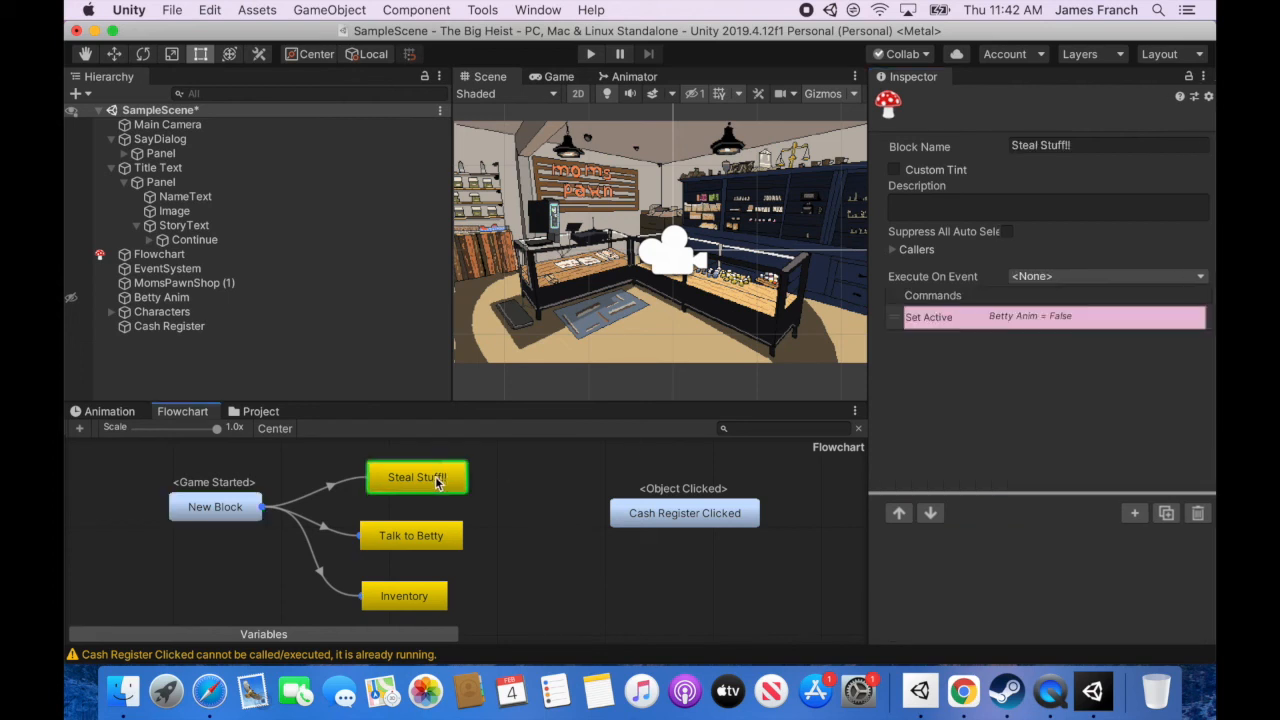
{"action": "right_click", "coordinate": [963, 348]}
{"action": "left_click", "coordinate": [990, 400]}
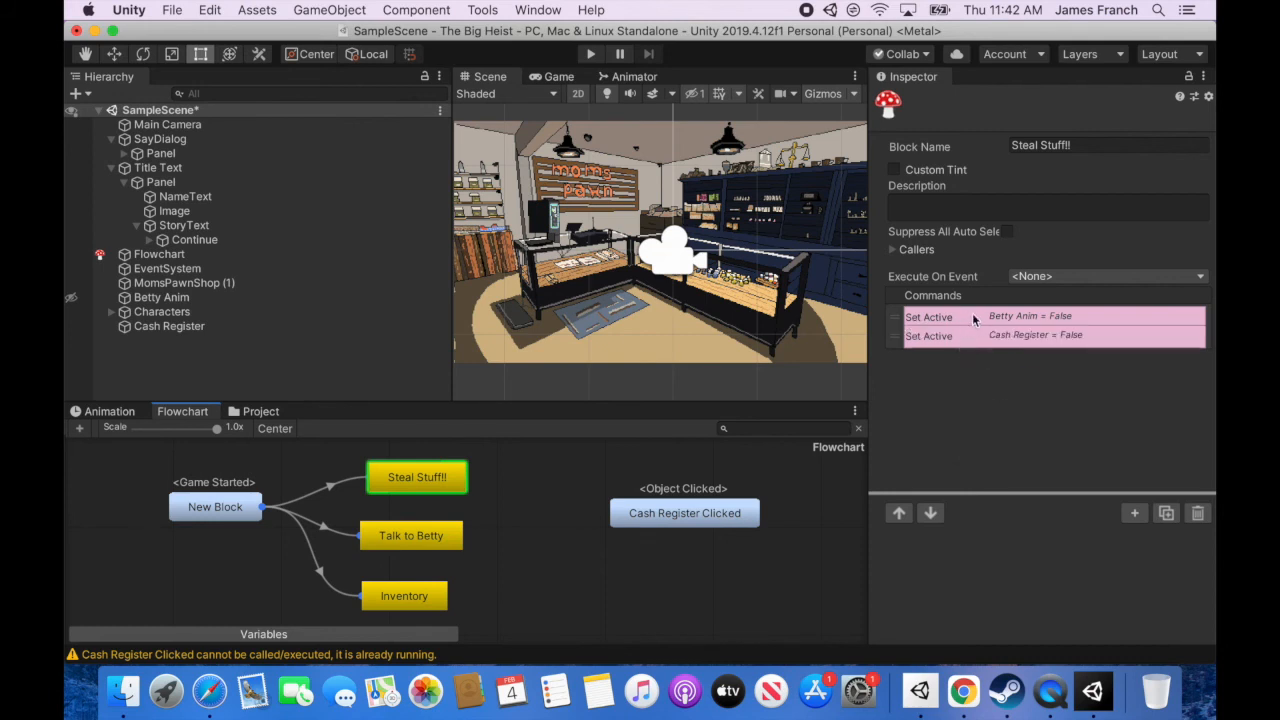
{"action": "left_click", "coordinate": [1024, 338]}
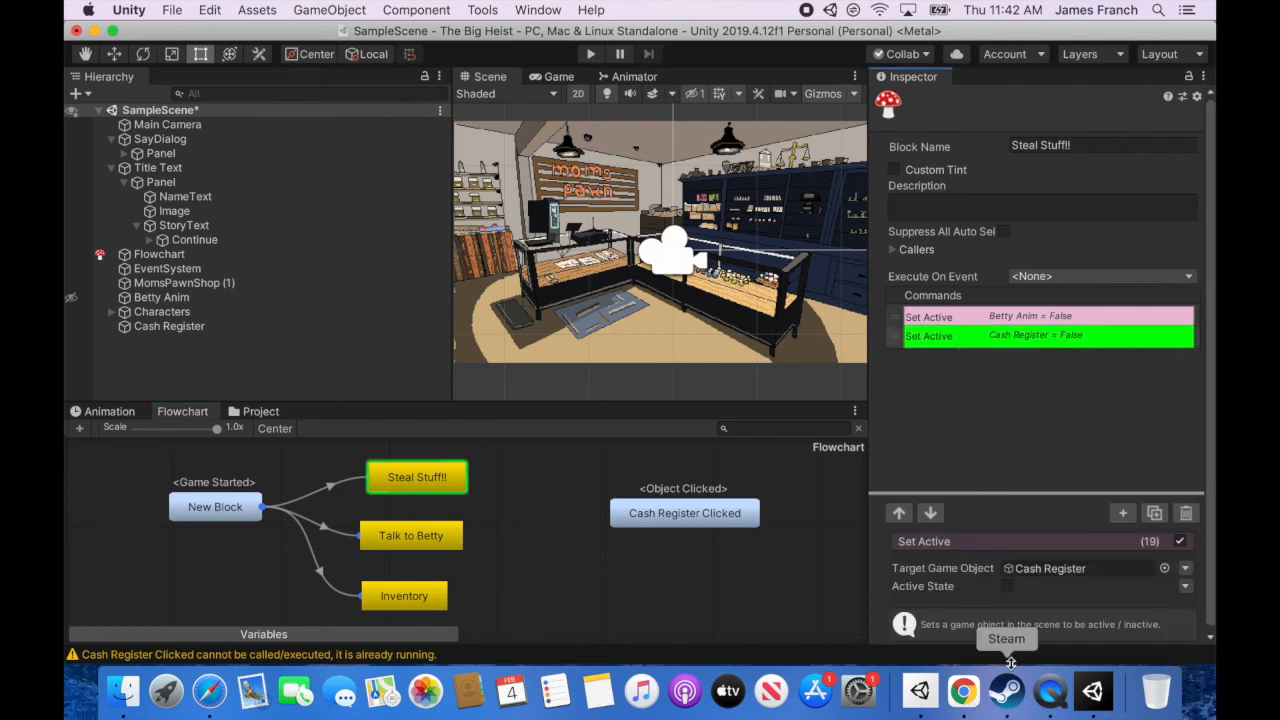
{"action": "left_click", "coordinate": [1007, 588]}
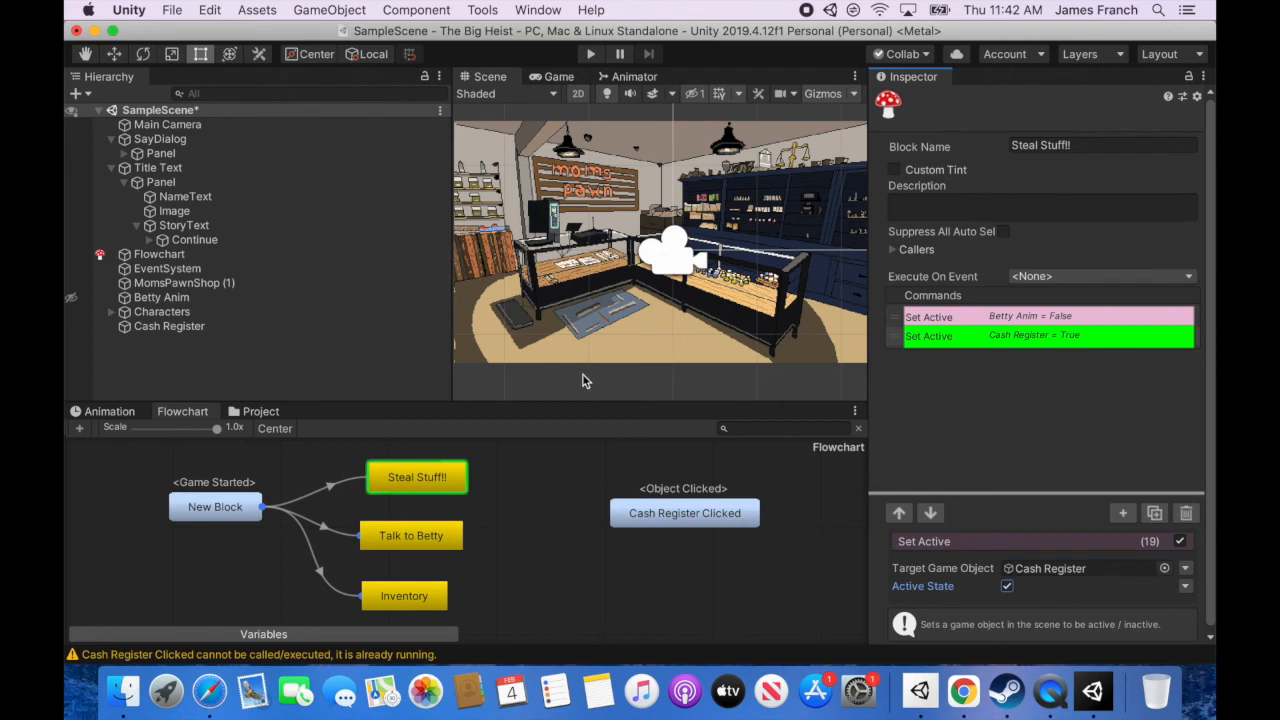
Create an empty game object named "Clickable Objects - Pawn Shop" and make Cash Register its child.
{"action": "left_click", "coordinate": [191, 351]}
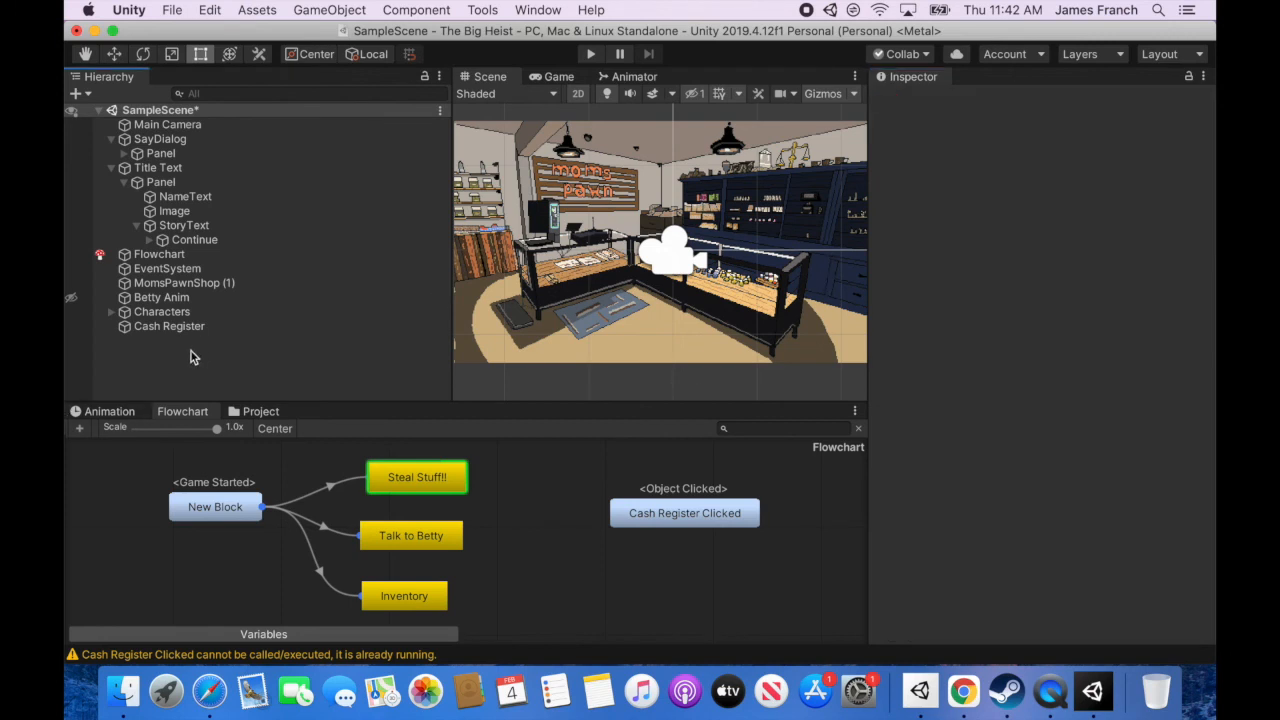
{"action": "right_click", "coordinate": [191, 351]}
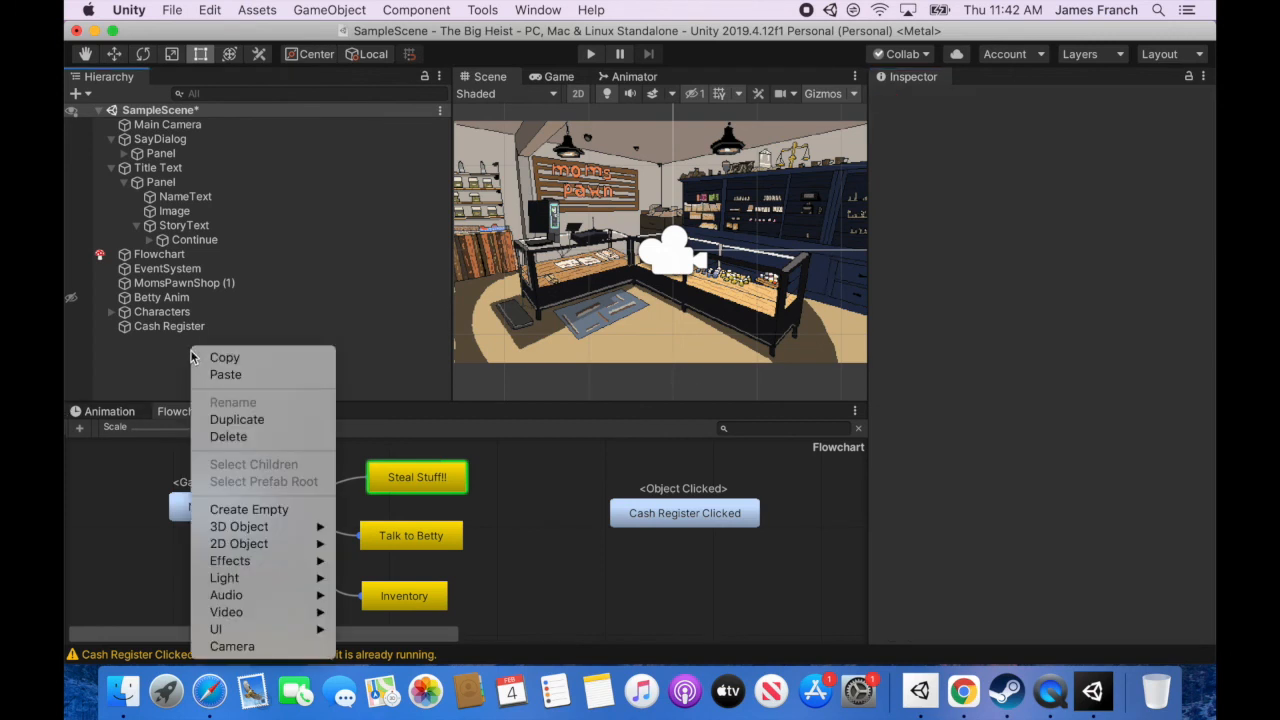
{"action": "left_click", "coordinate": [279, 511]}
{"action": "left_click", "coordinate": [957, 102]}
{"action": "left_click", "coordinate": [1010, 101]}
{"action": "type", "text": "Clickable Objects - Pawn Shop"}
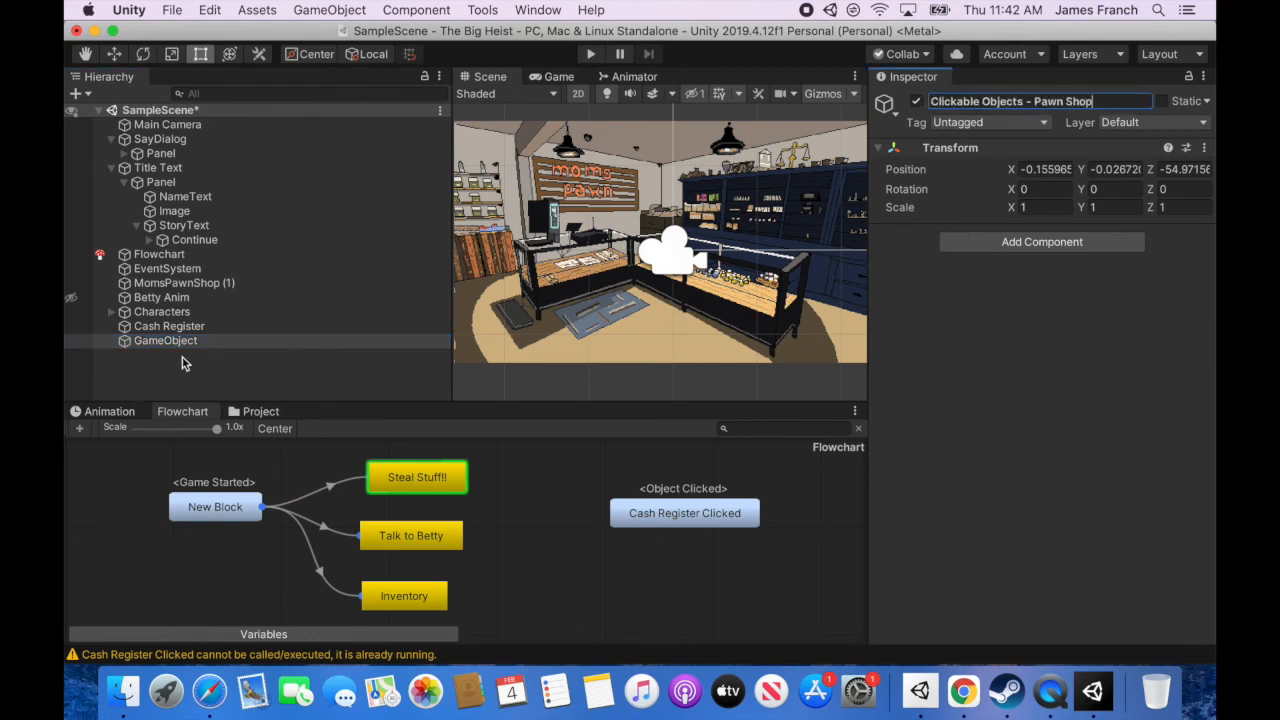
{"action": "key", "text": "Return"}
{"action": "left_click_drag", "start_coordinate": [181, 327], "coordinate": [178, 342]}
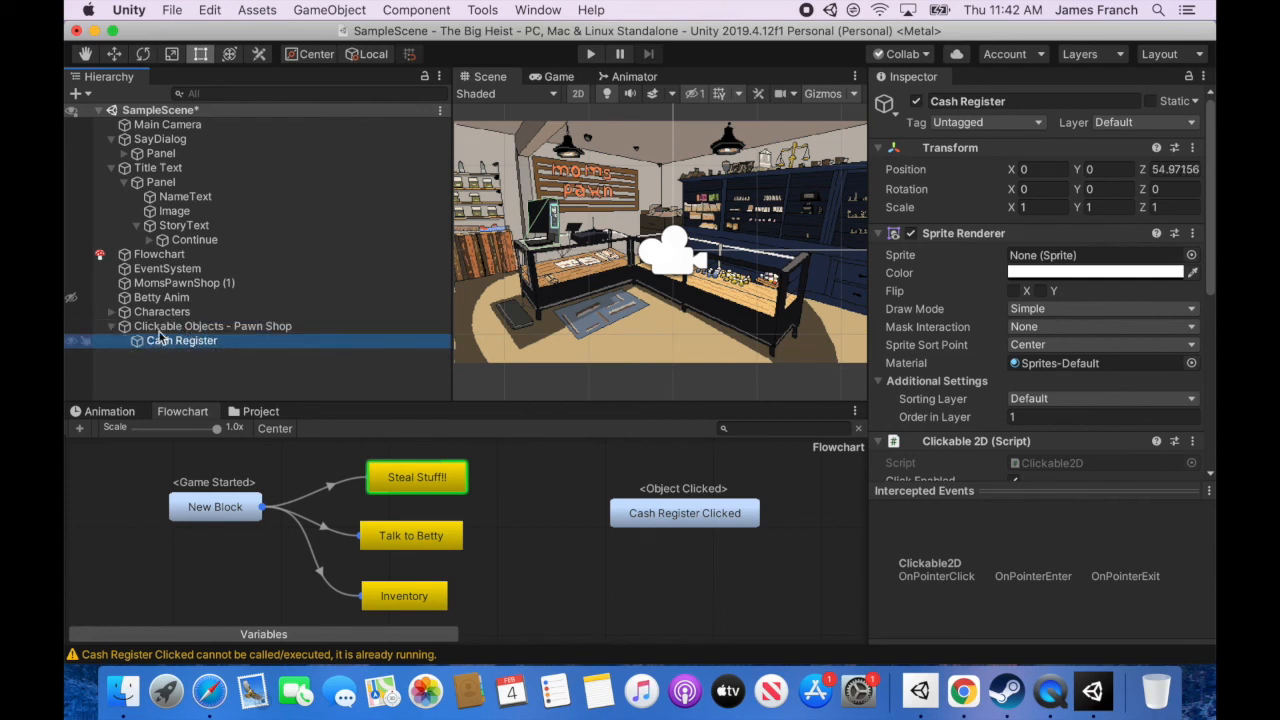
Retarget the Cash Register Set Active command in the Steal Stuff!! block to Clickable Objects - Pawn Shop.
{"action": "left_click", "coordinate": [697, 513]}
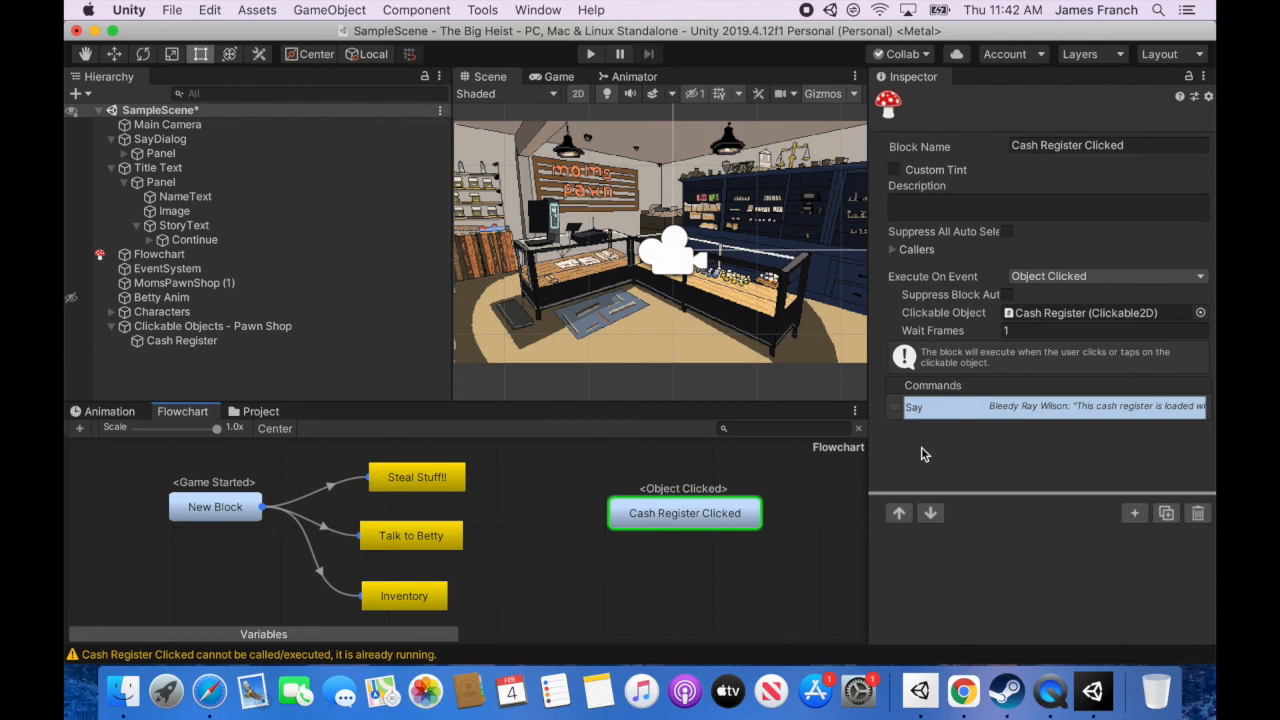
{"action": "left_click", "coordinate": [459, 479]}
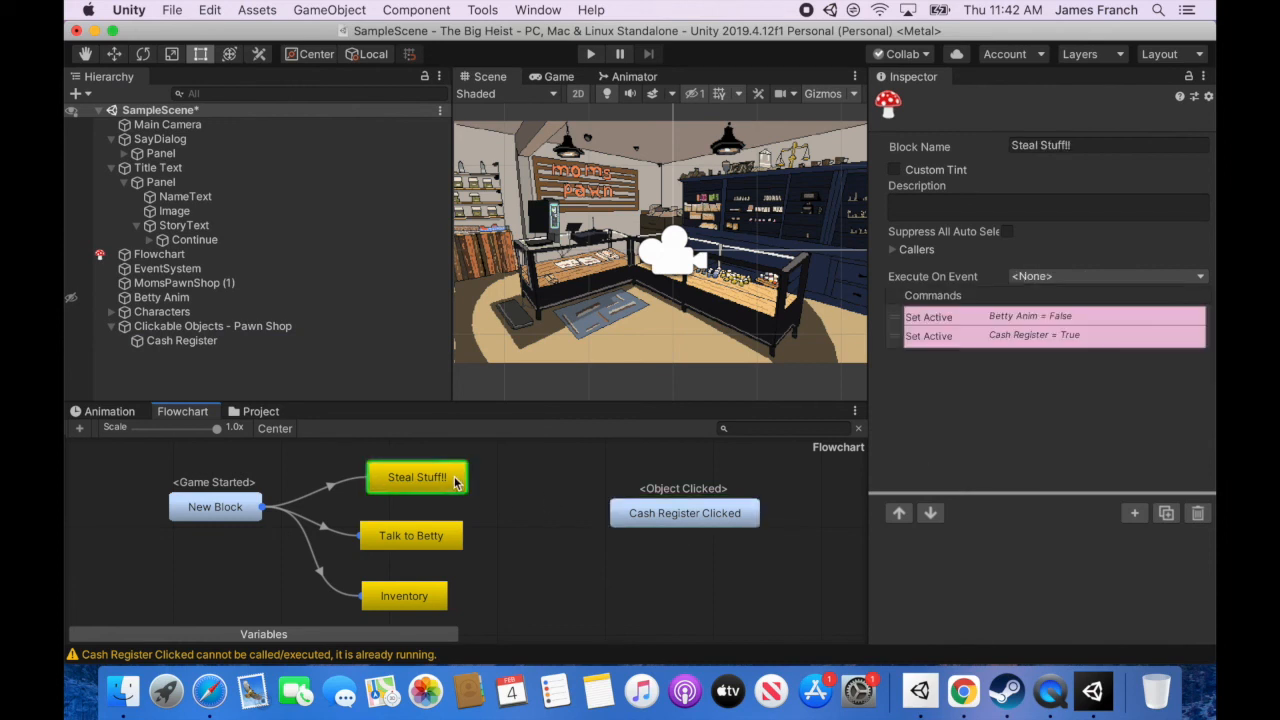
{"action": "left_click", "coordinate": [1030, 340]}
{"action": "left_click", "coordinate": [185, 328]}
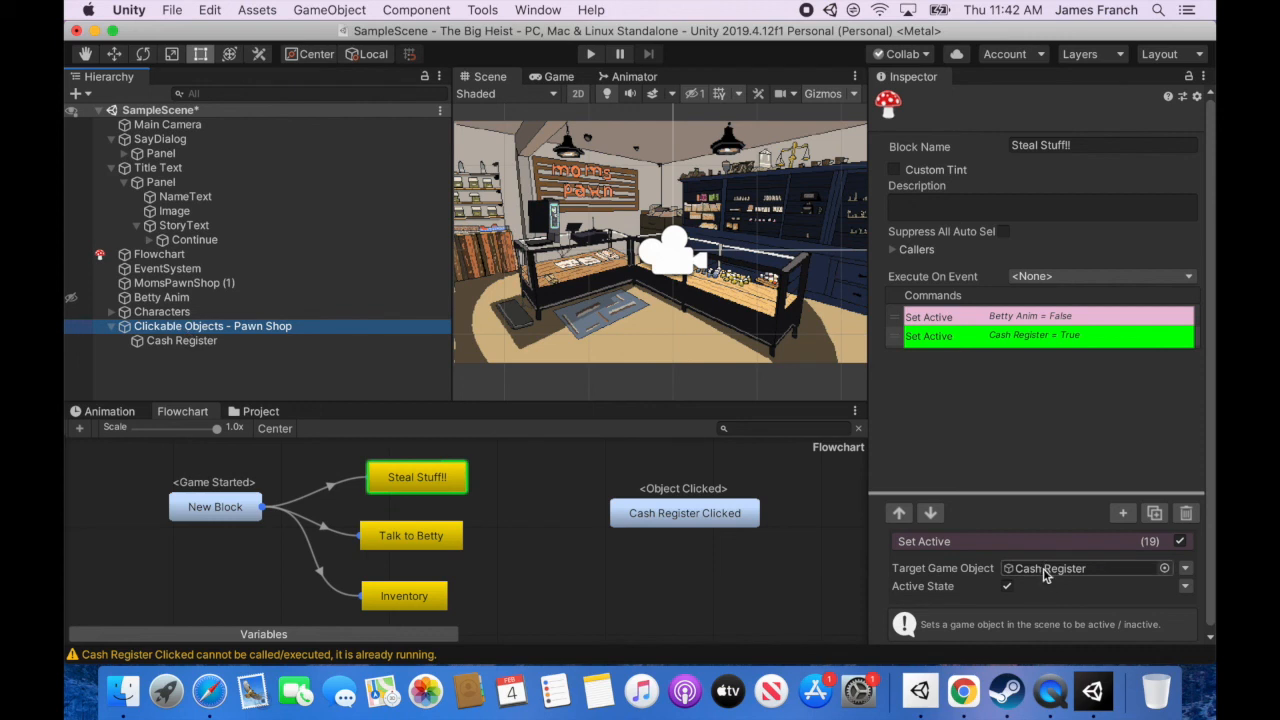
{"action": "left_click_drag", "start_coordinate": [188, 331], "coordinate": [1058, 568]}
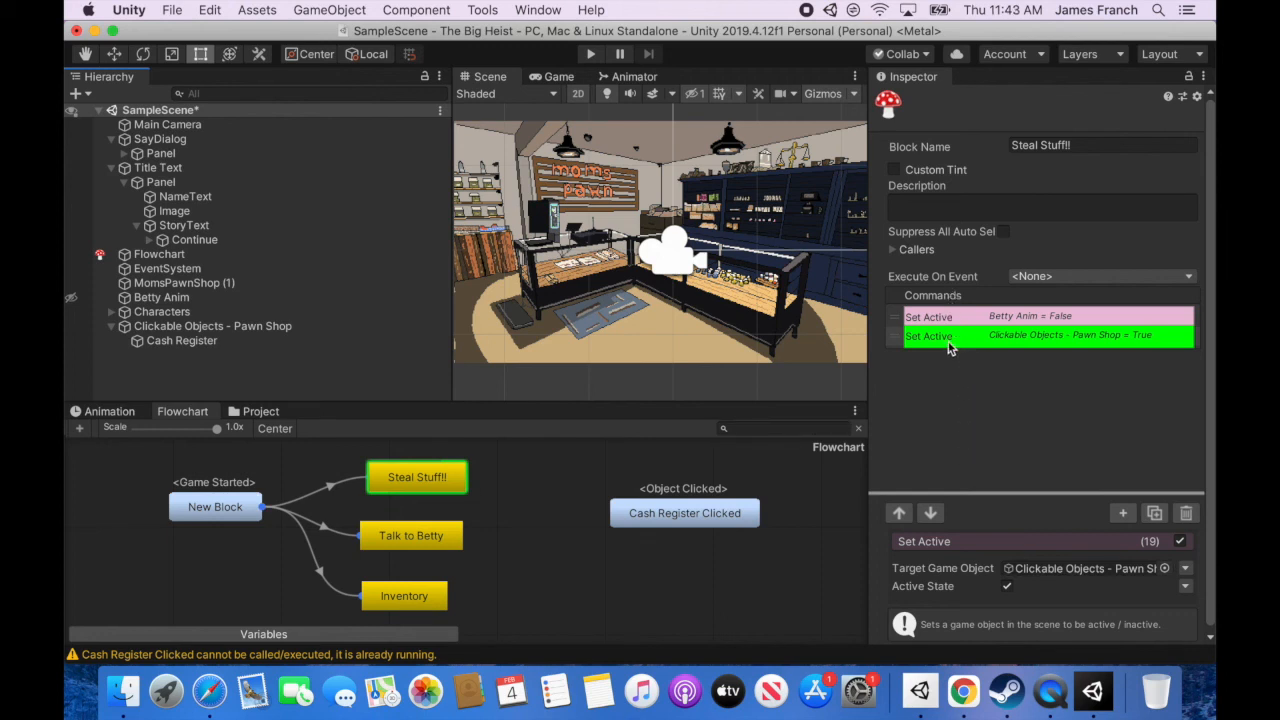
Retarget the first Set Active command in New Block to Clickable Objects - Pawn Shop.
{"action": "left_click", "coordinate": [215, 507]}
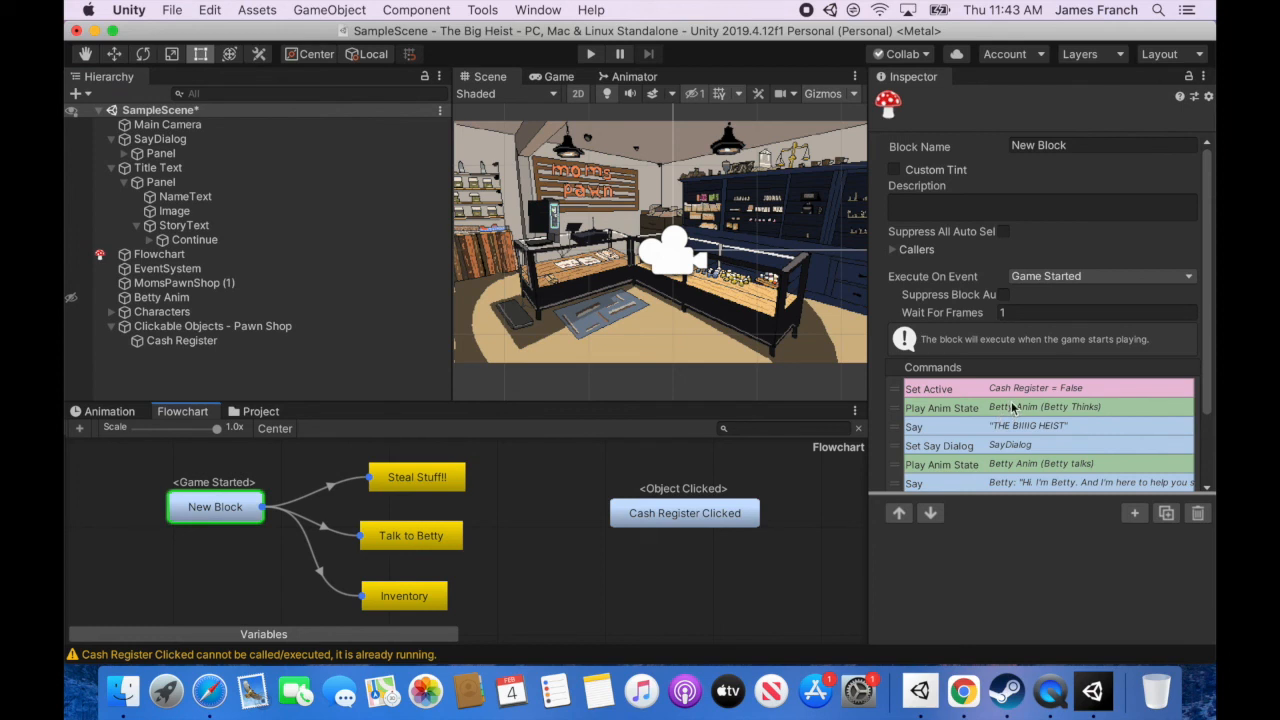
{"action": "left_click", "coordinate": [1009, 389]}
{"action": "left_click_drag", "start_coordinate": [167, 324], "coordinate": [1088, 568]}
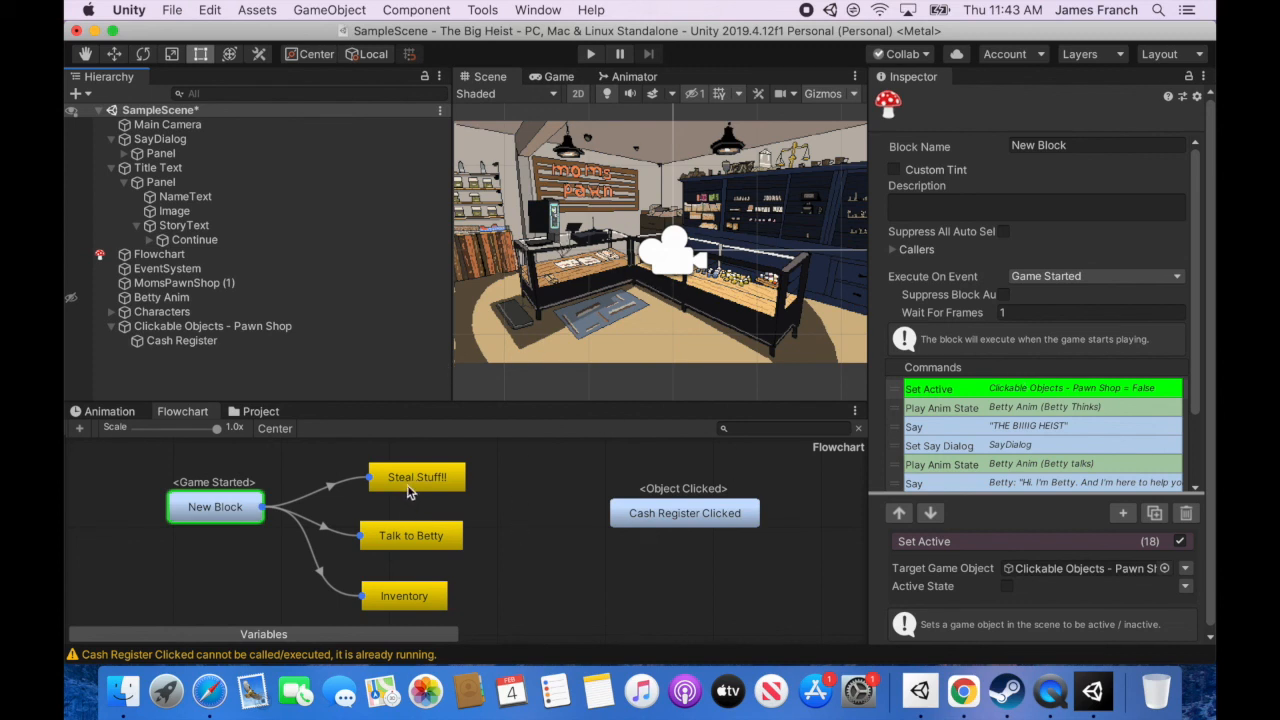
Review the Steal Stuff!! block's commands and open the Cash Register Clicked block.
{"action": "left_click", "coordinate": [437, 482]}
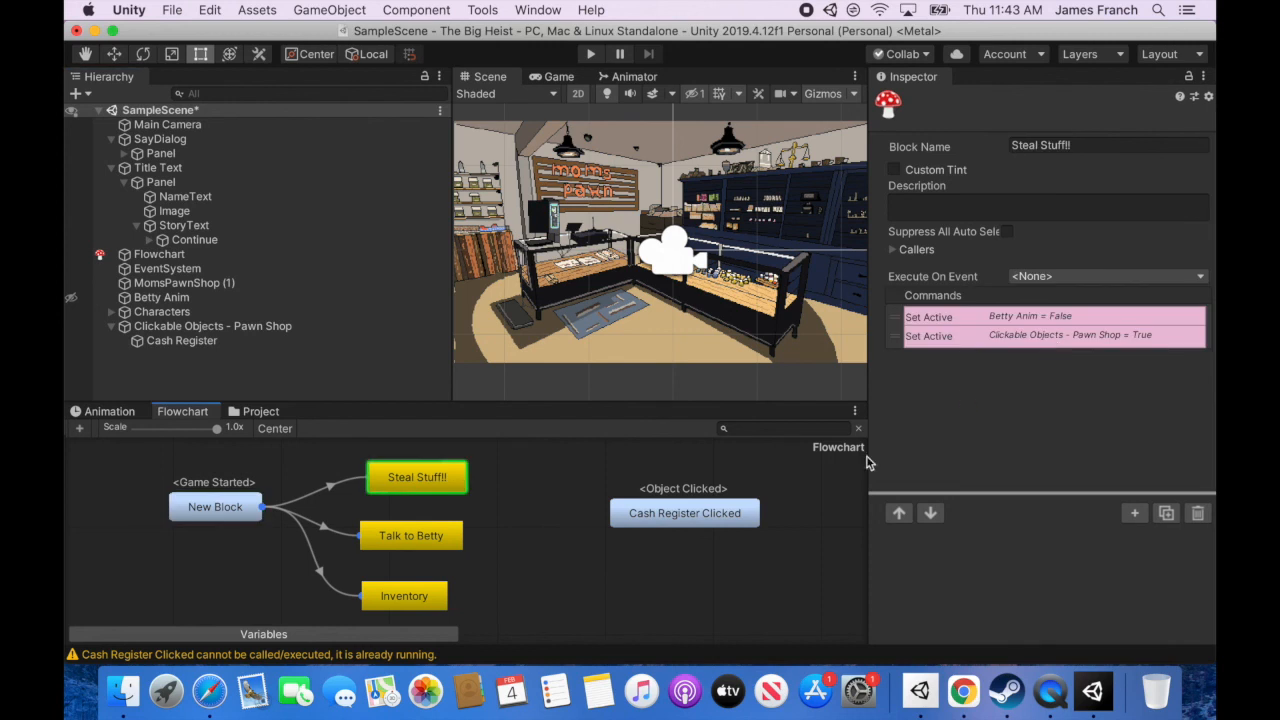
{"action": "left_click", "coordinate": [694, 517]}
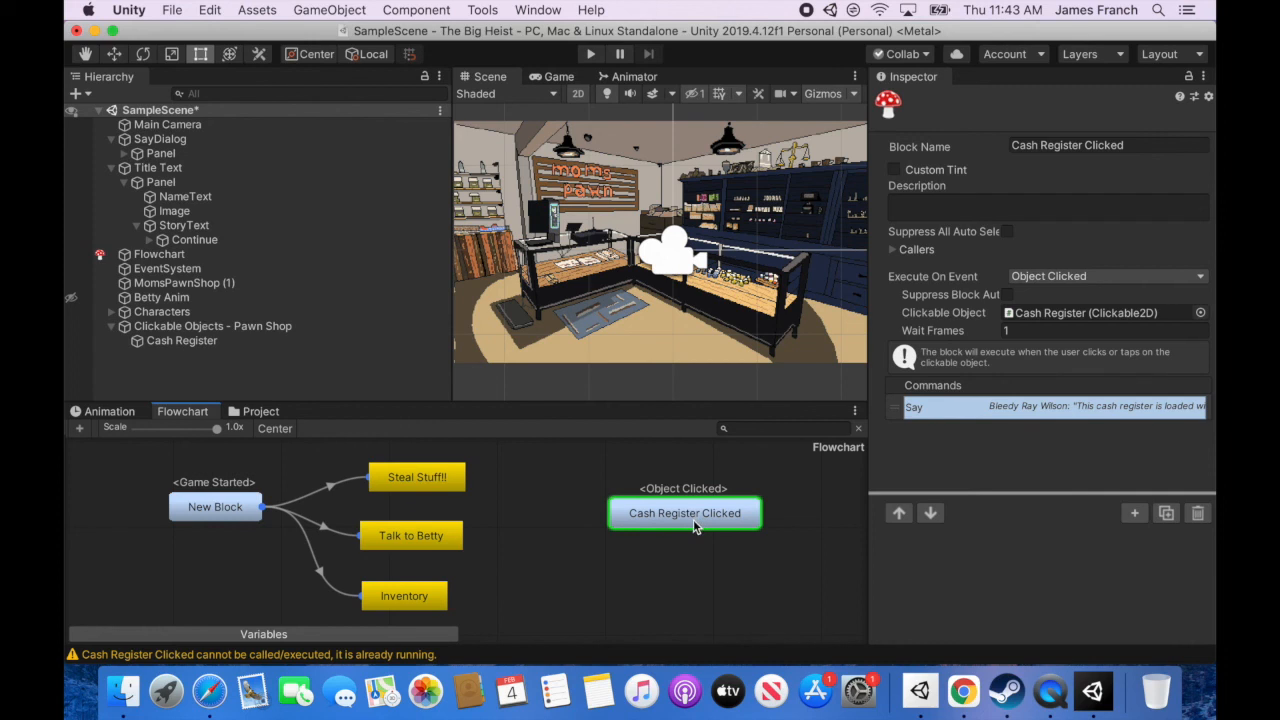